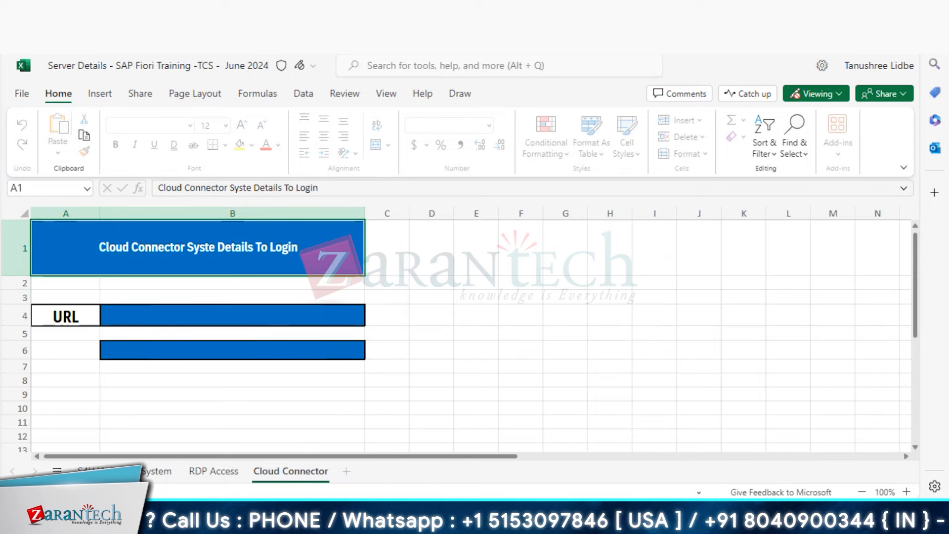
- Copy the Cloud Connector administrator user name from cell B6 of the Excel sheet
click(179, 353)
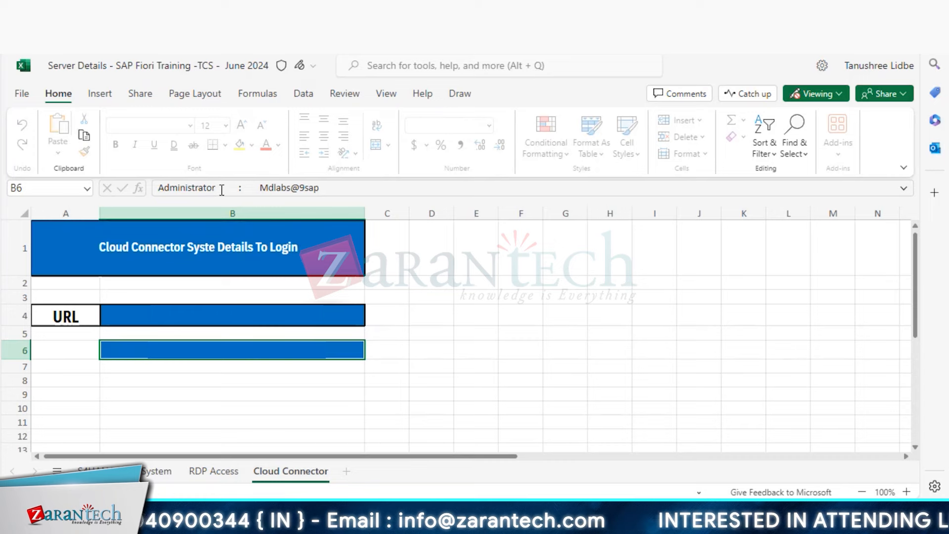
drag(222, 190, 128, 194)
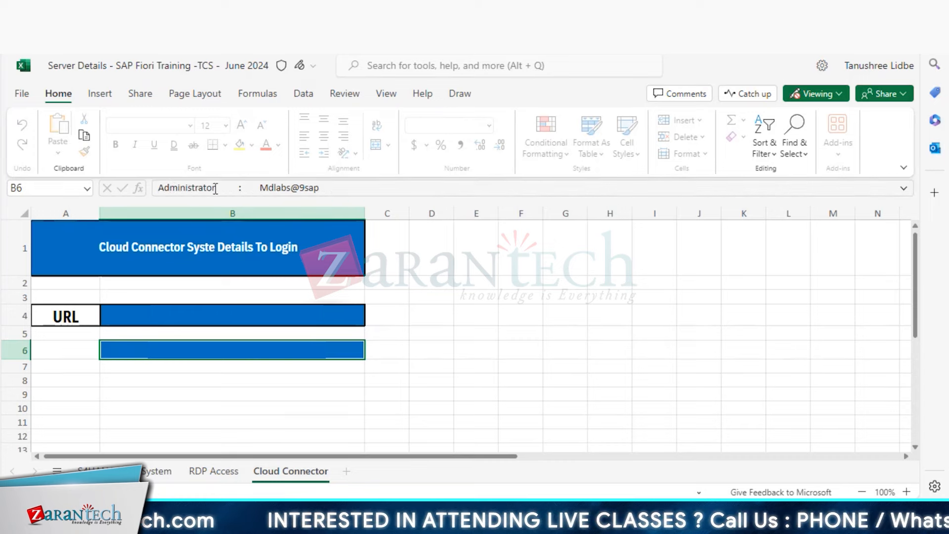
drag(216, 188, 159, 194)
key(ctrl+c)
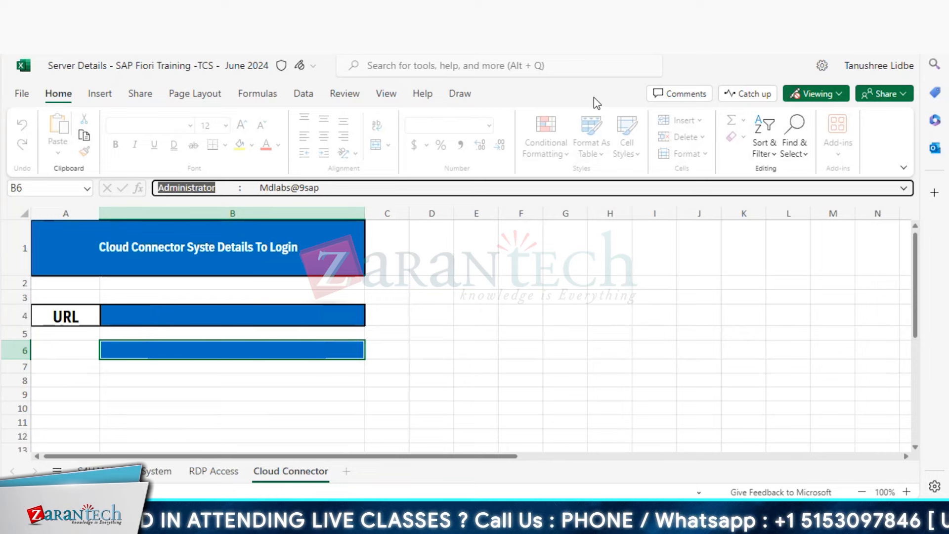
- Paste the administrator user name, enter the password and log in to Cloud Connector
key(alt+Tab)
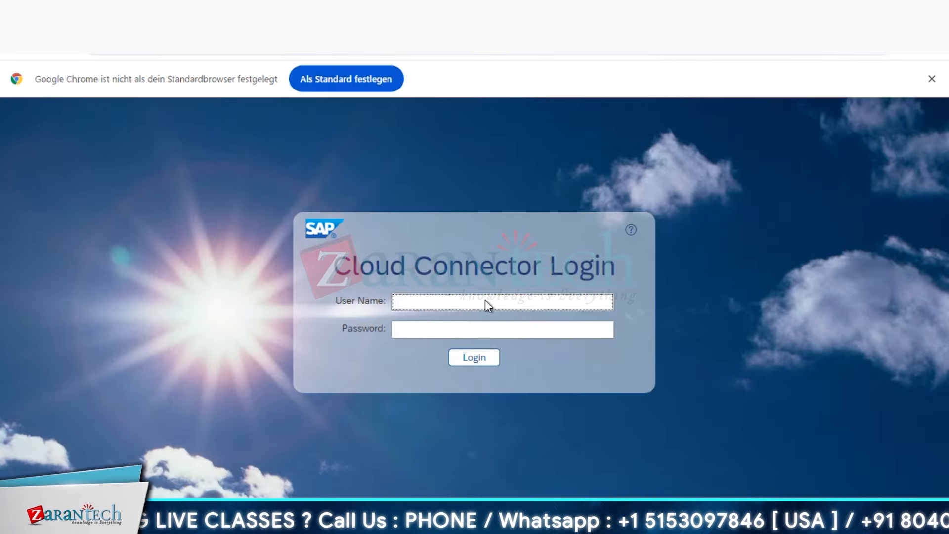
click(485, 302)
key(ctrl+v)
click(487, 331)
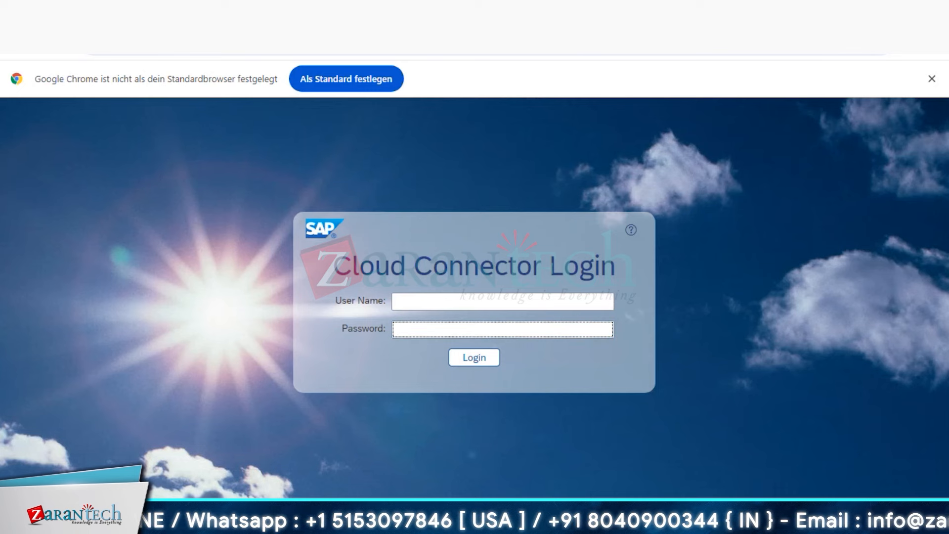
click(402, 296)
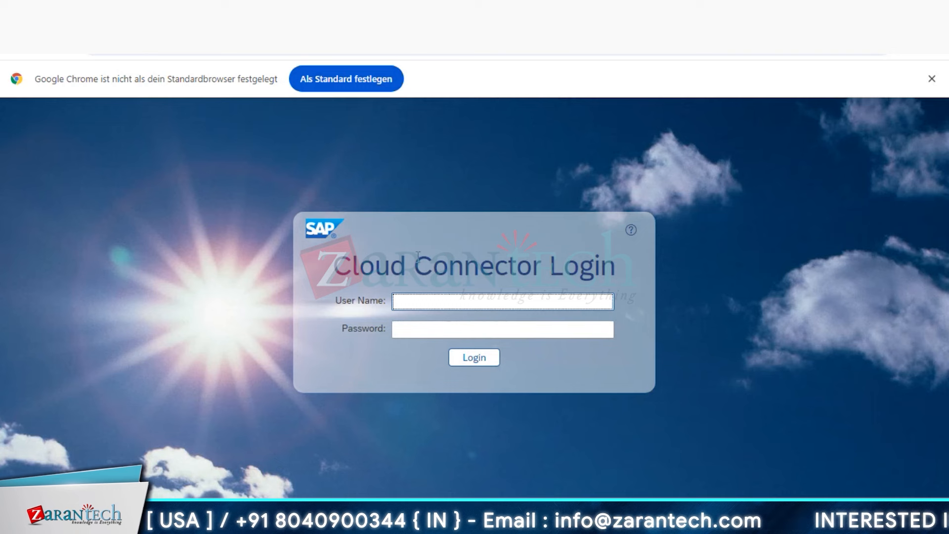
click(478, 363)
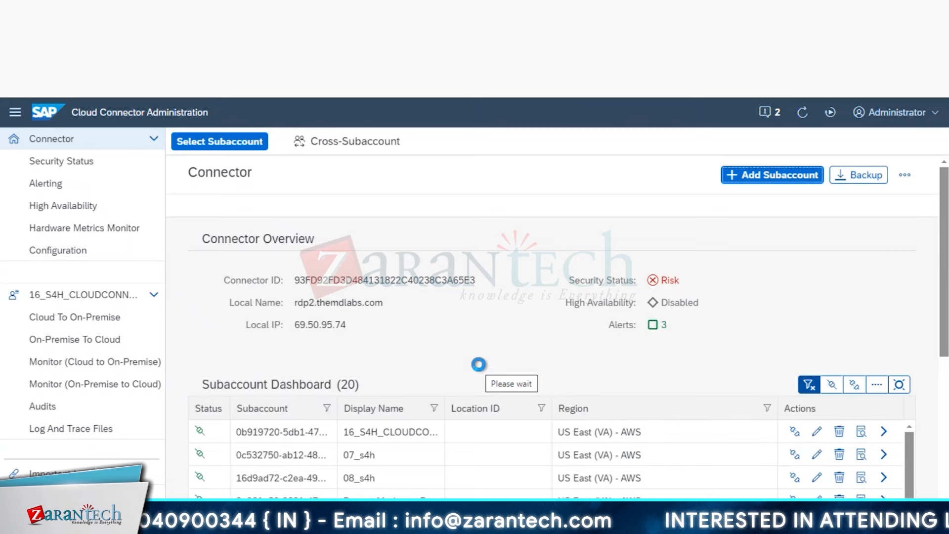
- Start adding a new subaccount in Cloud Connector Administration
click(782, 177)
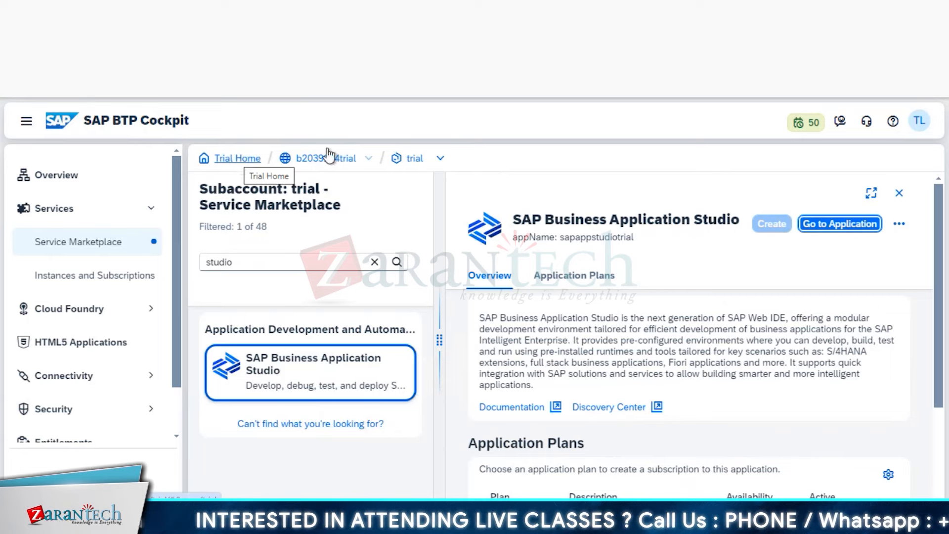
- Open the trial subaccount's Overview in BTP Cockpit to check its ID and US East region
click(408, 159)
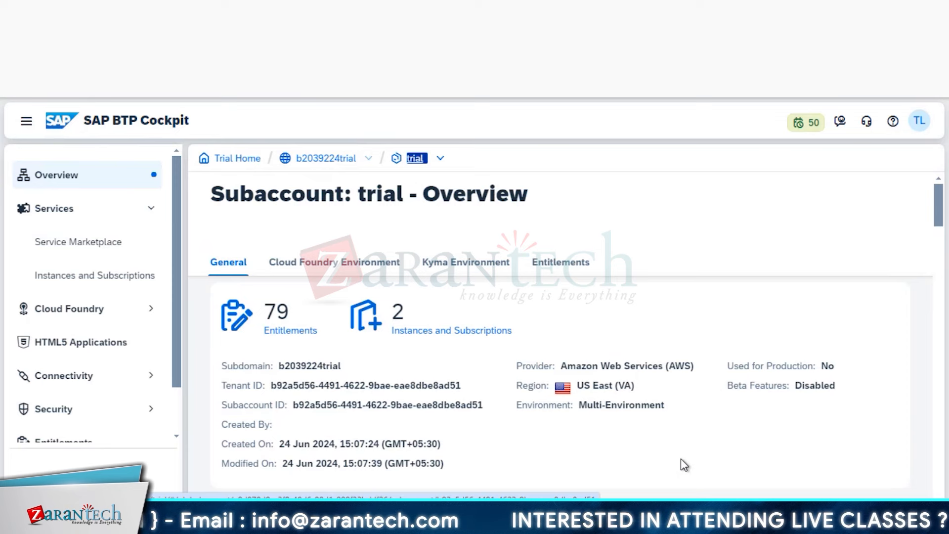
scroll(681, 459, down, 1)
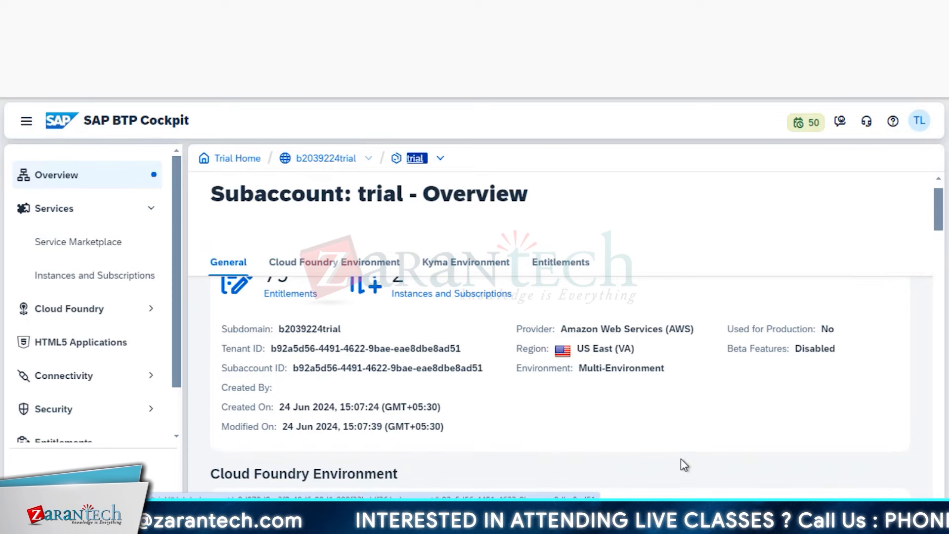
scroll(681, 459, up, 1)
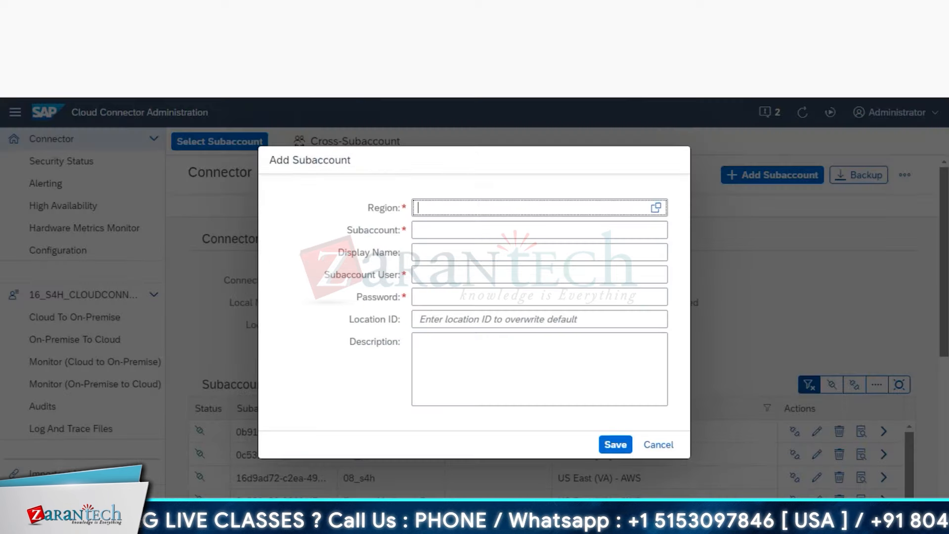
- Search the region list for 'US EA' and set the region to US East (VA) - AWS
click(655, 209)
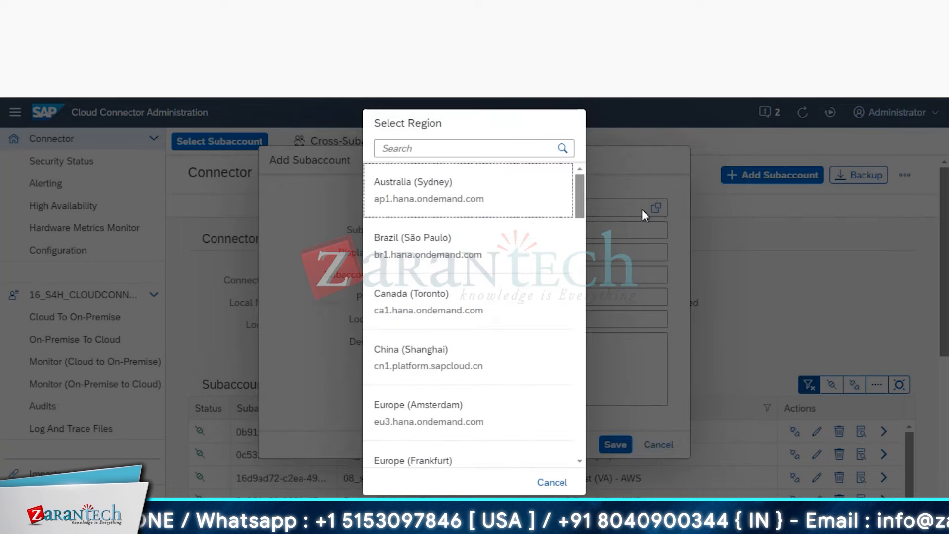
scroll(500, 366, down, 12)
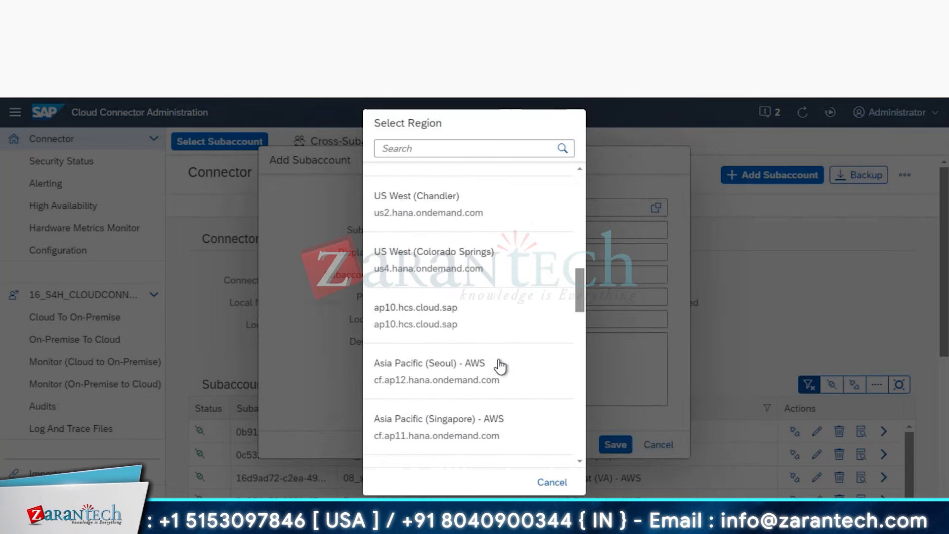
scroll(478, 213, up, 2)
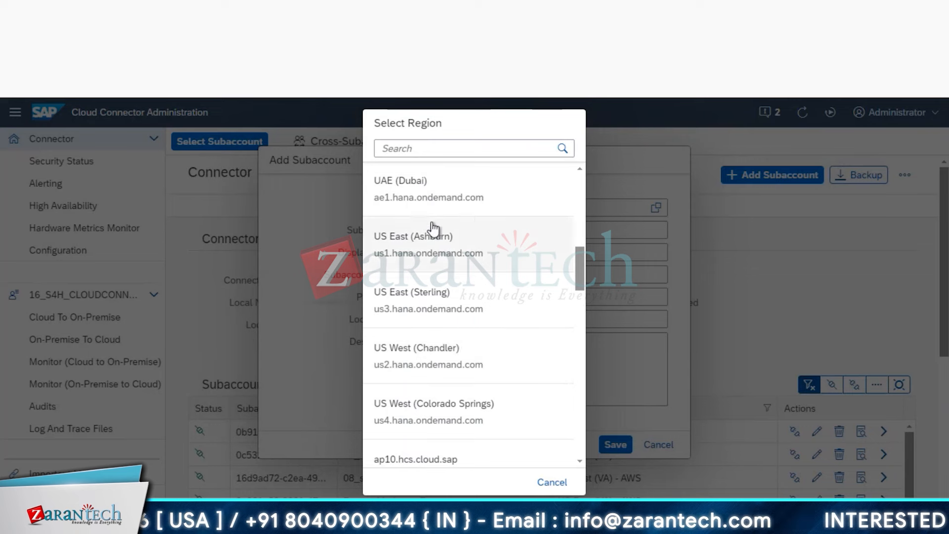
click(470, 143)
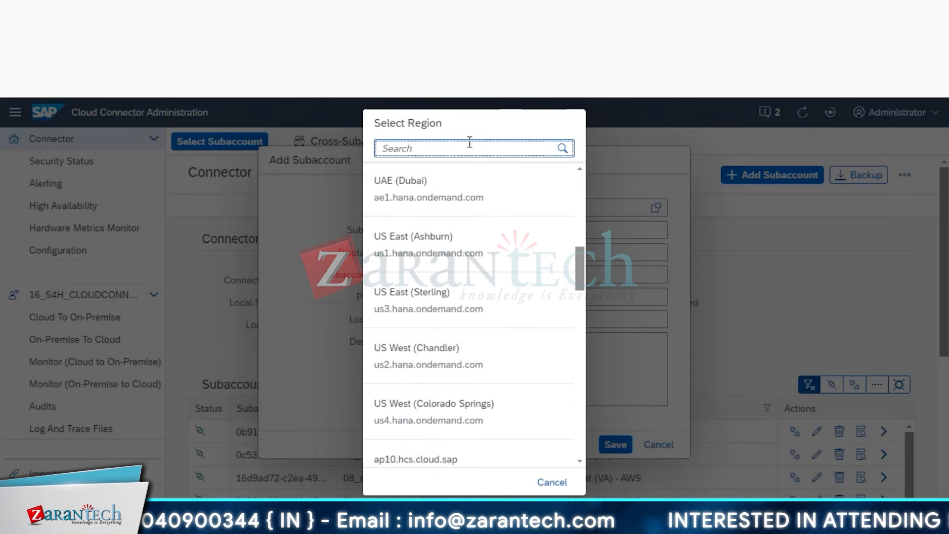
text(US)
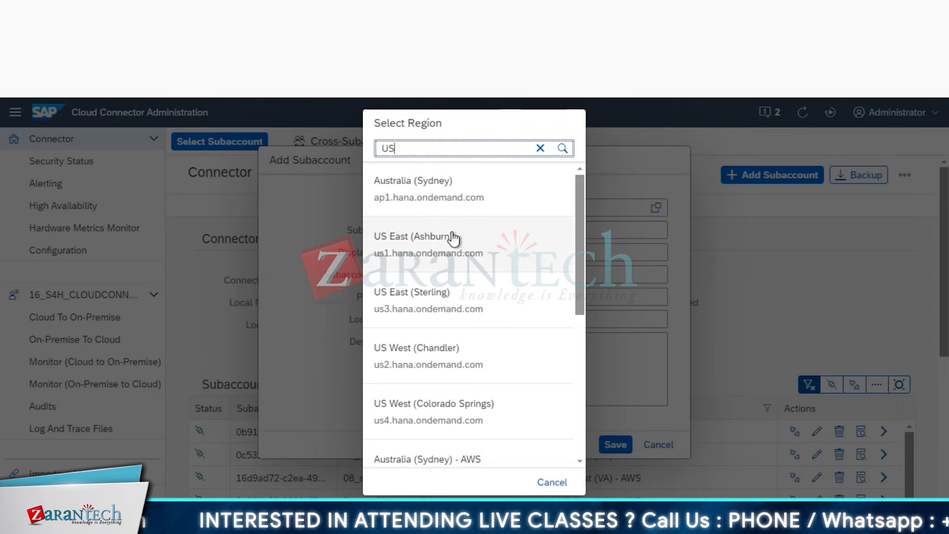
text(A)
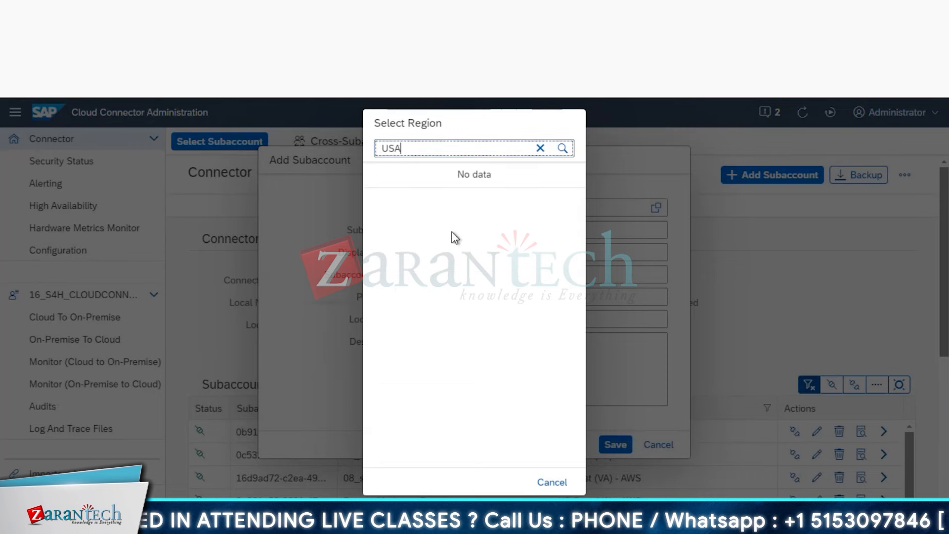
key(BackSpace)
text(EA)
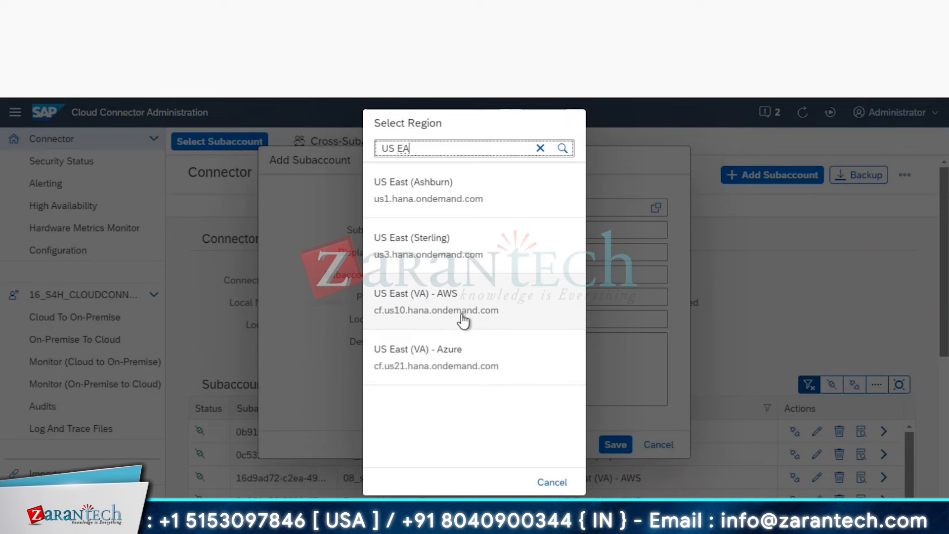
click(463, 321)
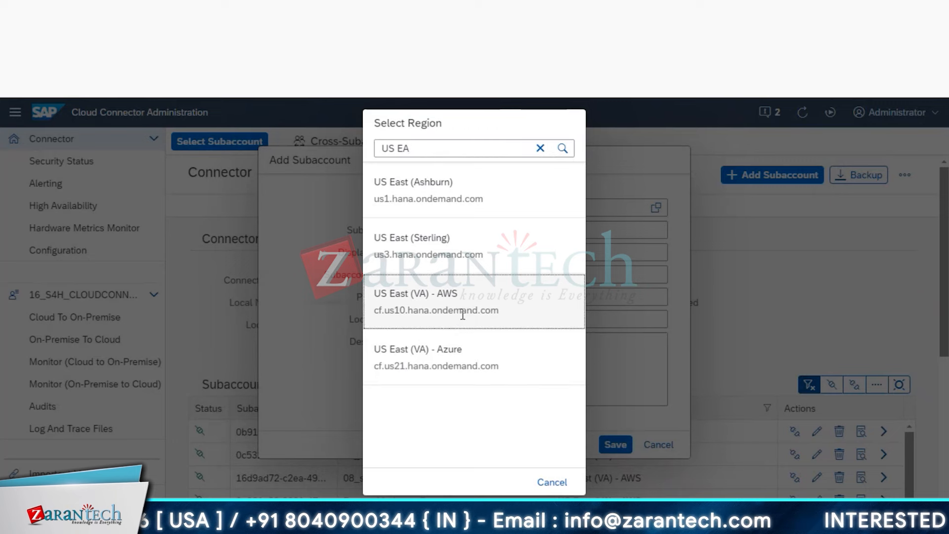
click(462, 315)
click(515, 229)
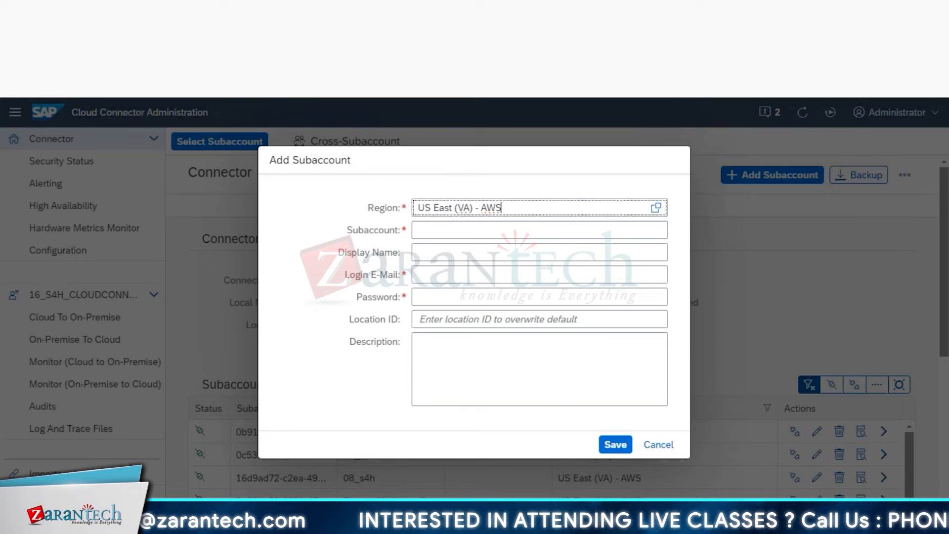
- Copy the trial subaccount ID from BTP Cockpit into the Subaccount field
key(ctrl+Tab)
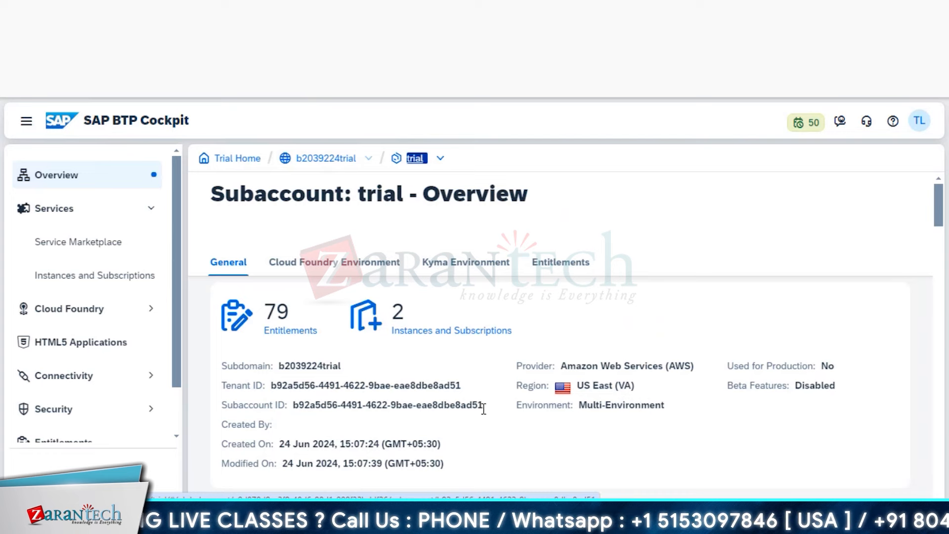
drag(483, 405, 295, 408)
key(ctrl+c)
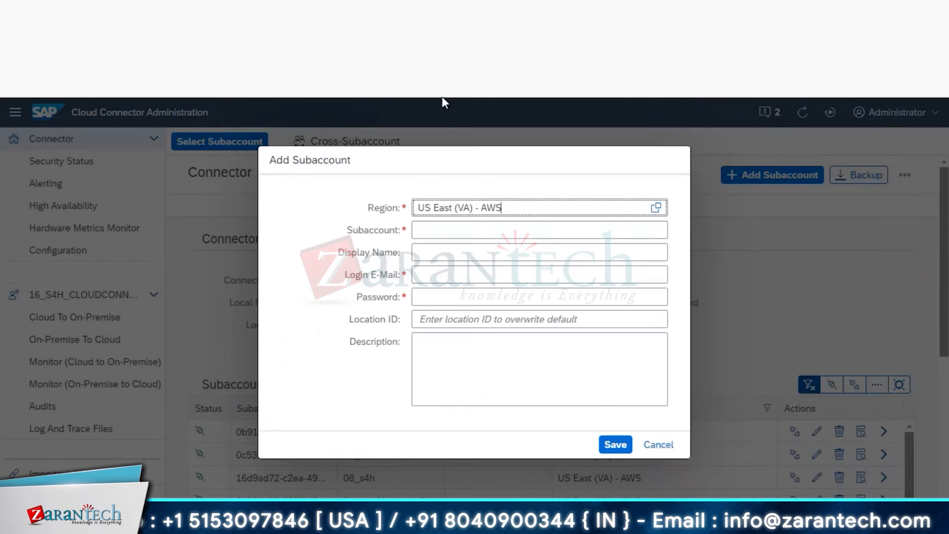
click(484, 240)
key(ctrl+v)
- Enter 'UI5_Tanu' as the subaccount's Display Name
click(484, 257)
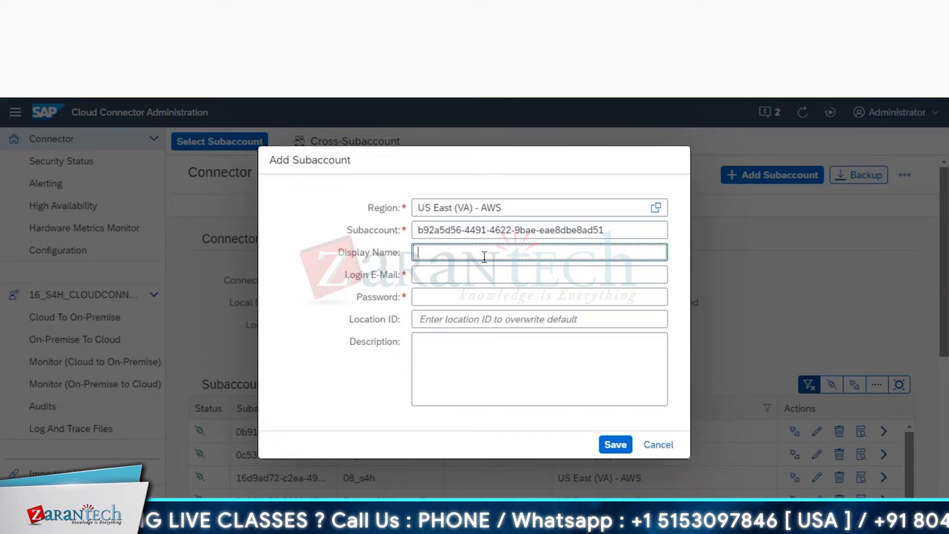
text(UIS)
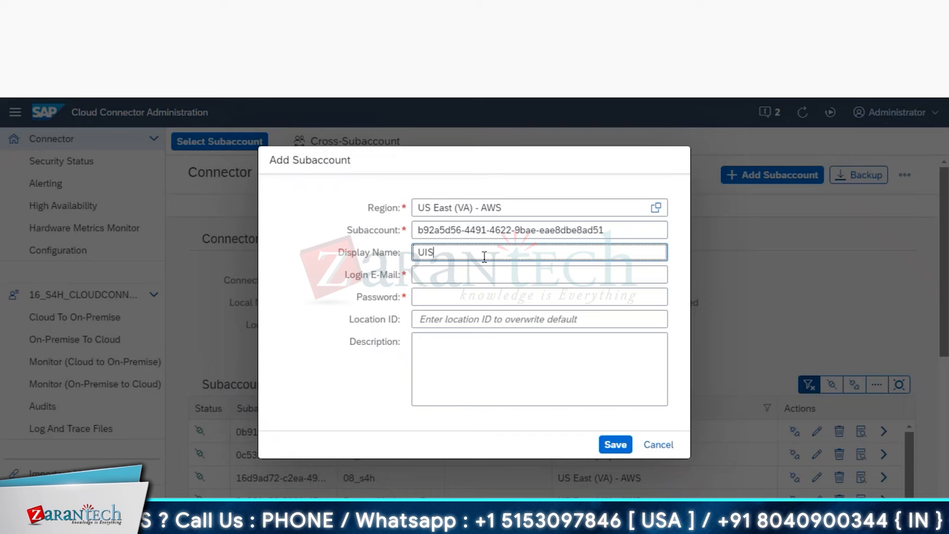
key(BackSpace)
text(5)
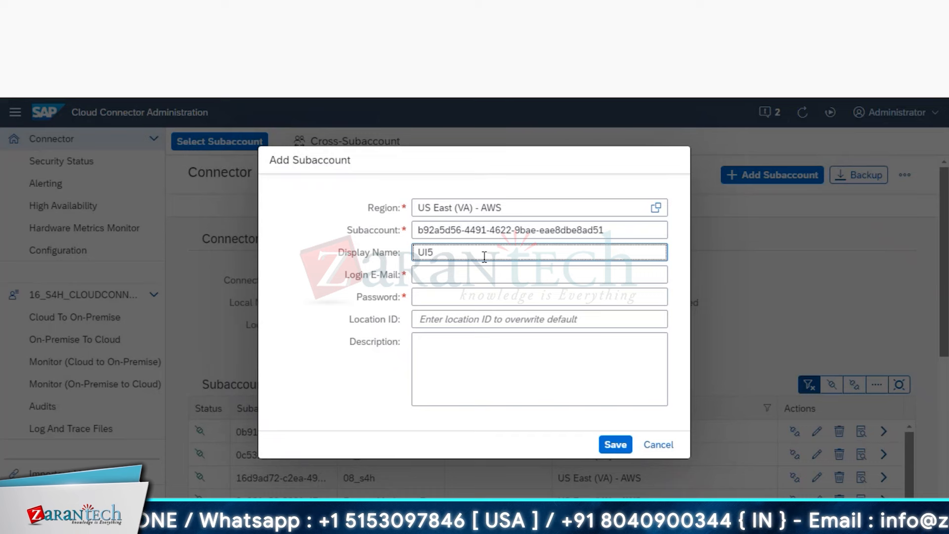
text(_Tanu)
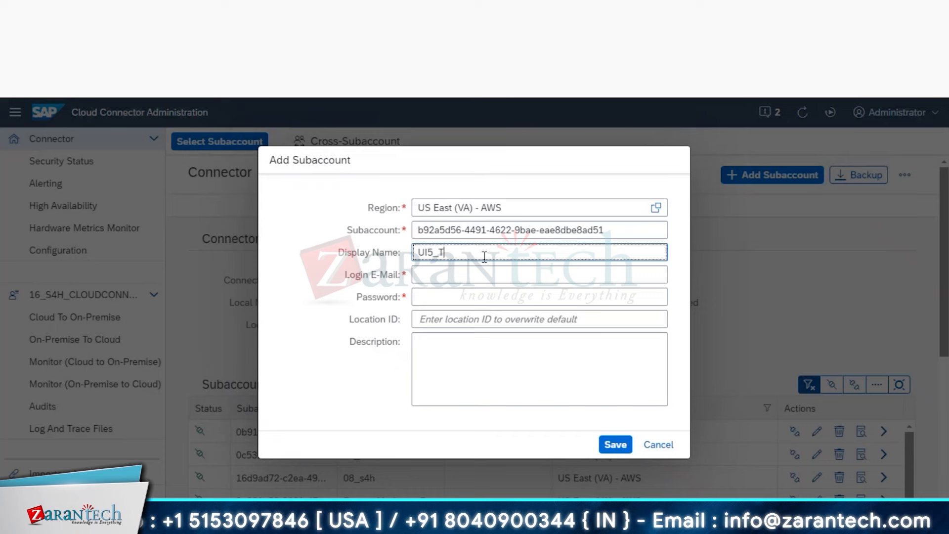
click(483, 275)
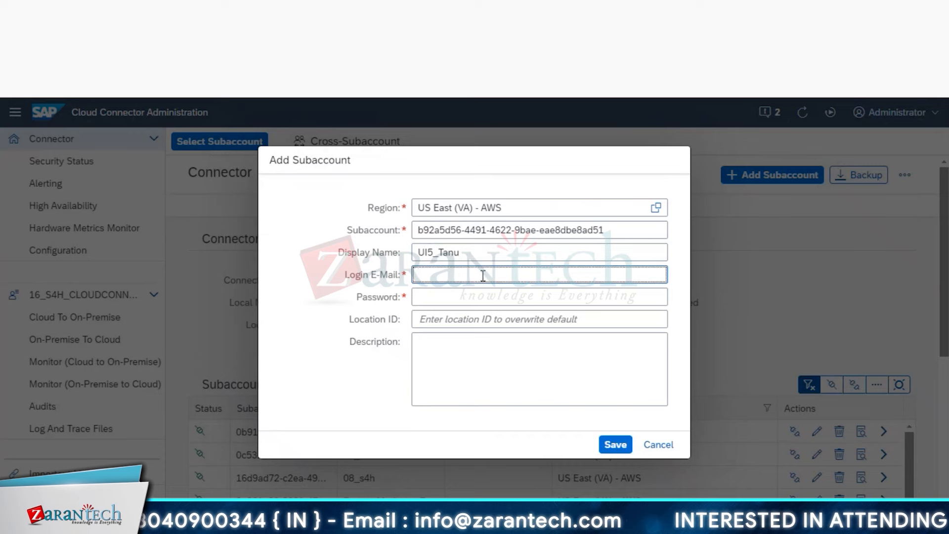
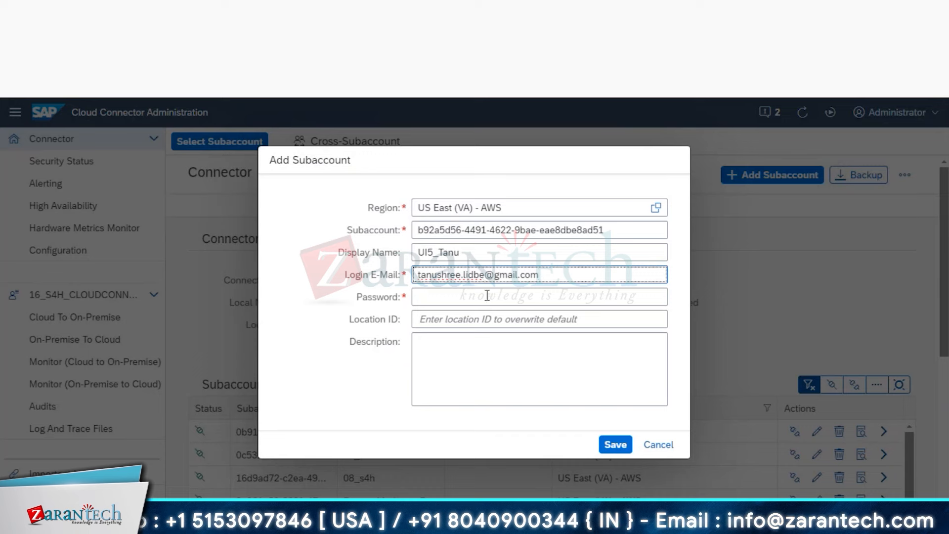
- Enter the subaccount's login e-mail and password, leaving Location ID and Description empty
click(489, 300)
text(••••••)
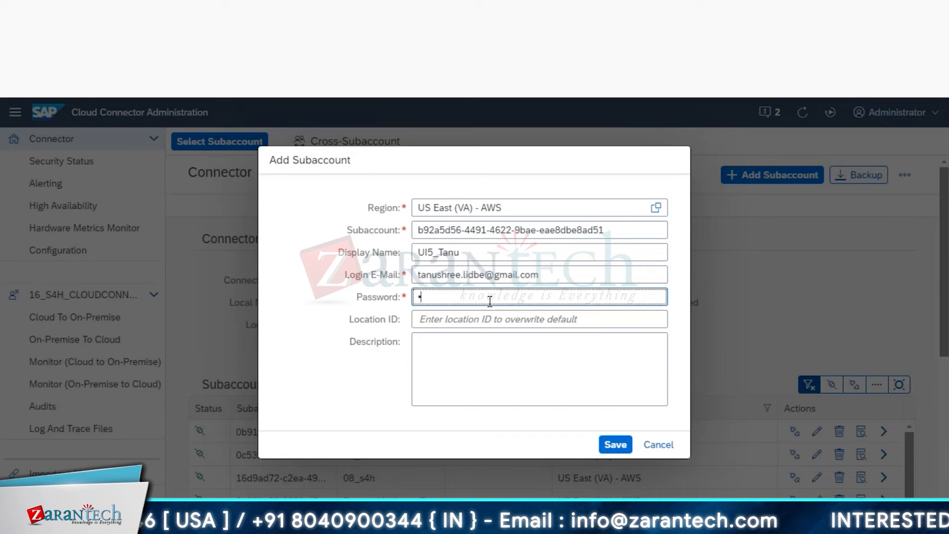
text(•••••)
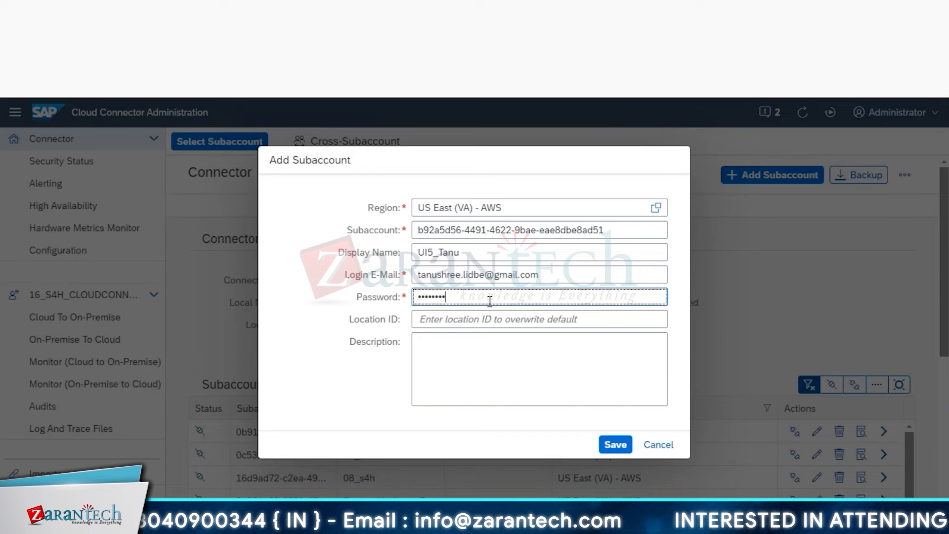
click(510, 317)
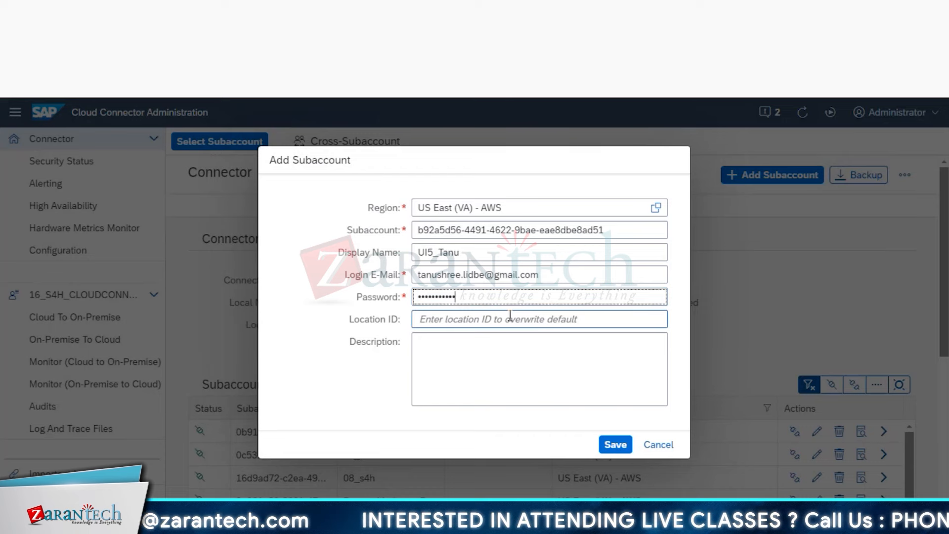
click(578, 320)
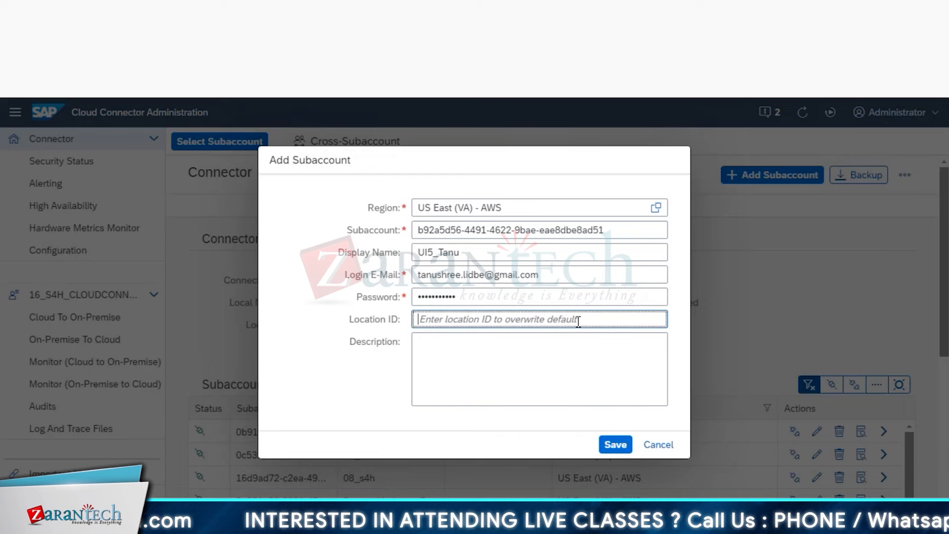
click(545, 360)
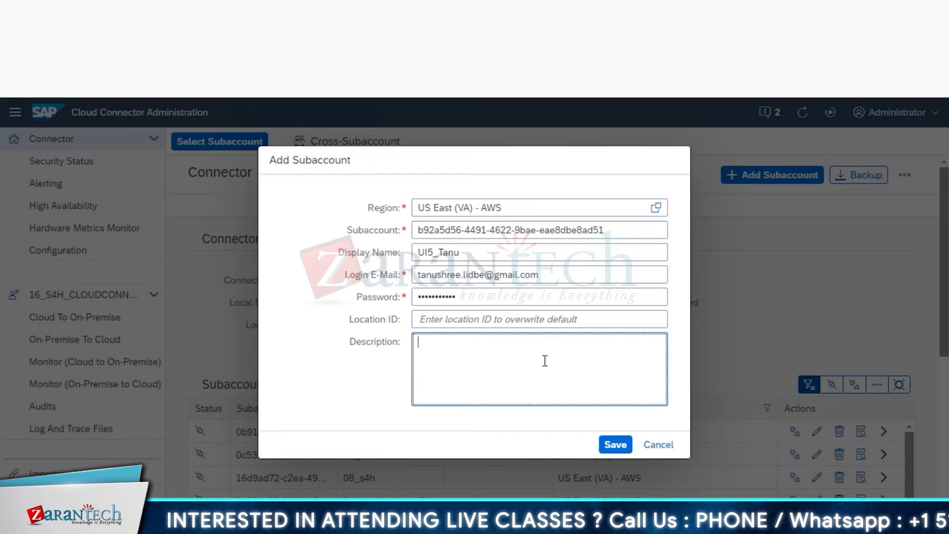
- Save the UI5_Tanu subaccount and find its row in the dashboard of 21 subaccounts
click(615, 445)
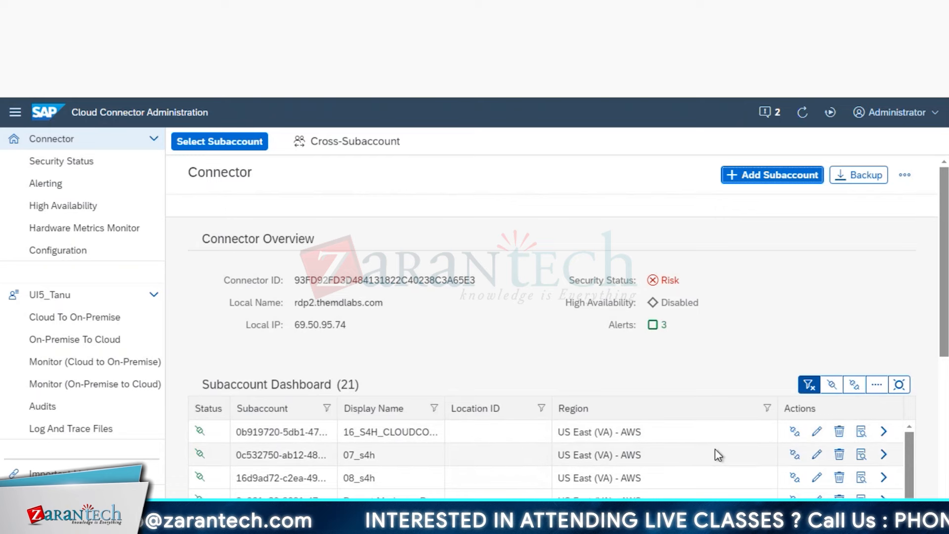
scroll(715, 449, down, 2)
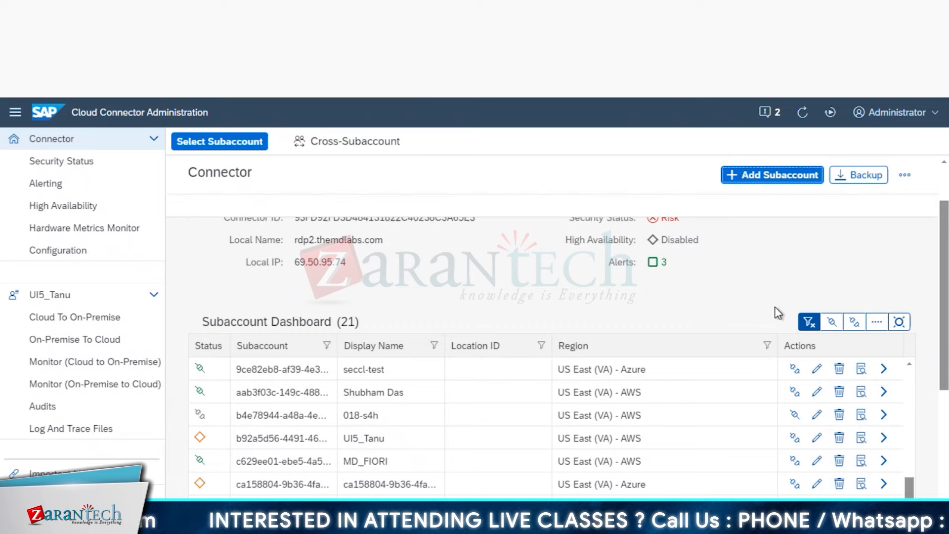
scroll(779, 313, down, 3)
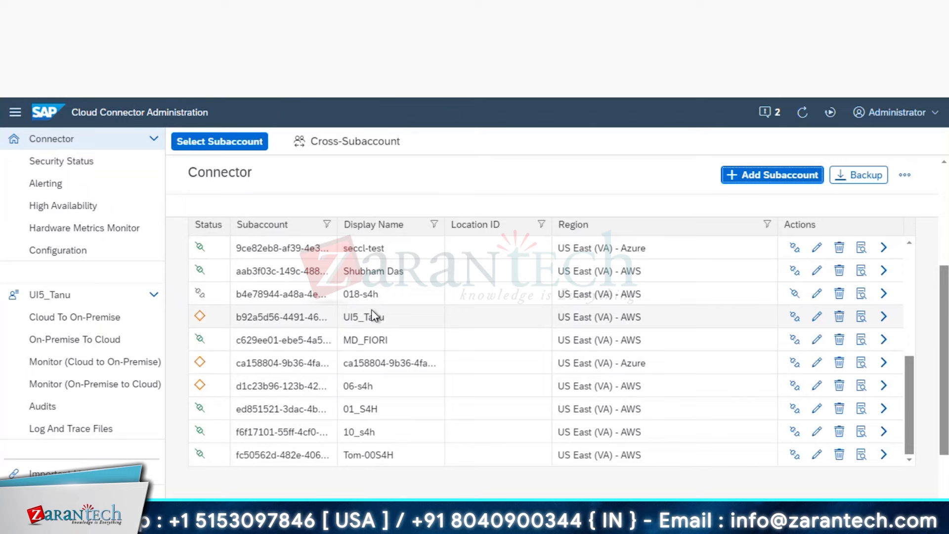
- View and close the UI5_Tanu row's details, then open its detail page
click(862, 317)
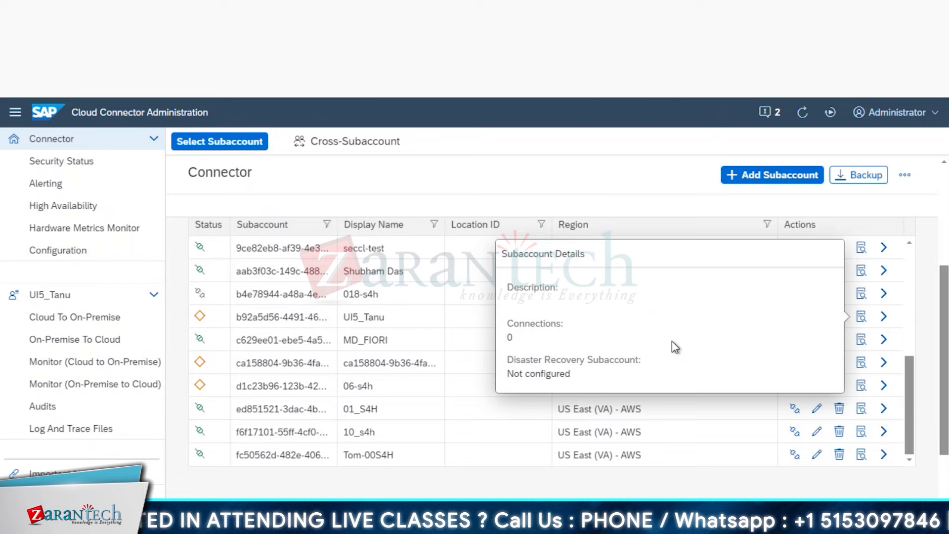
key(Escape)
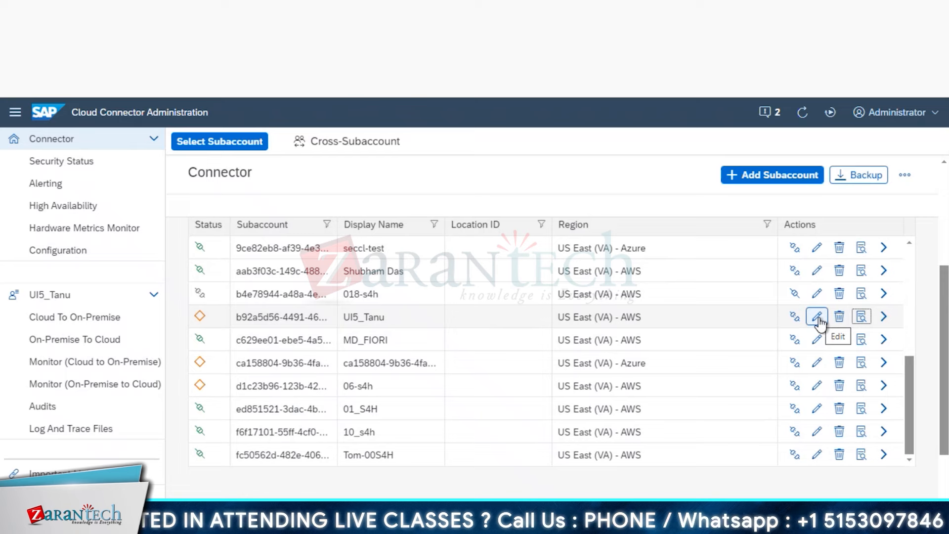
click(884, 316)
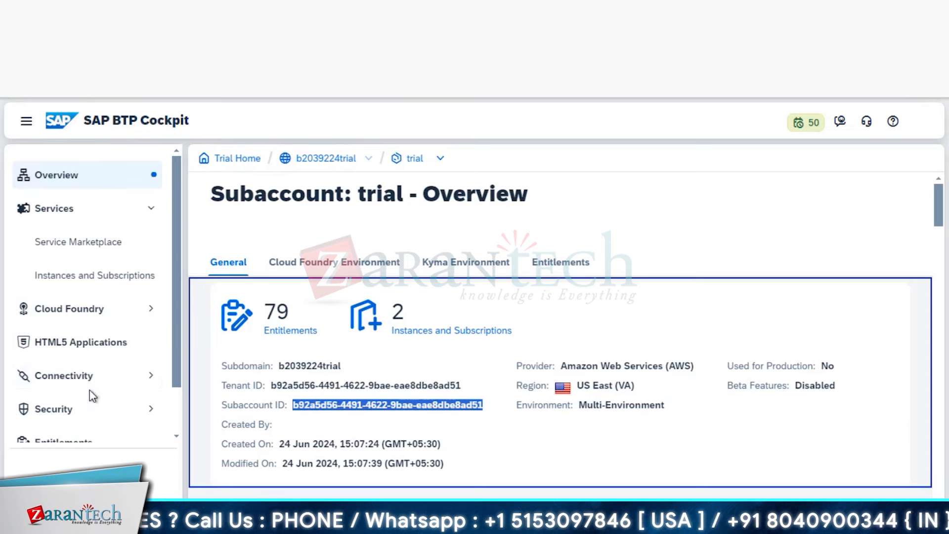
- Open Connectivity > Cloud Connectors and confirm the master instance is Connected with no exposed back-end systems
scroll(92, 396, down, 1)
scroll(92, 396, down, 1)
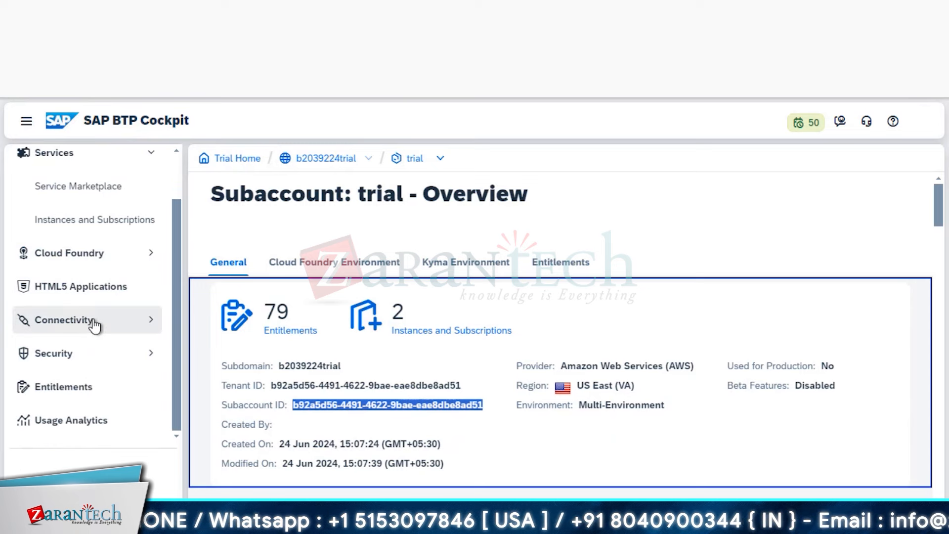
click(128, 328)
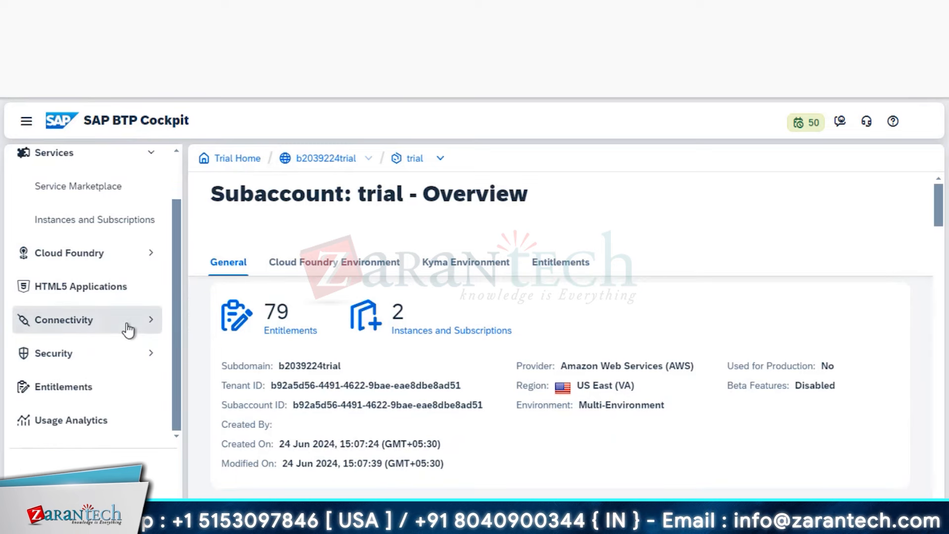
scroll(128, 365, down, 1)
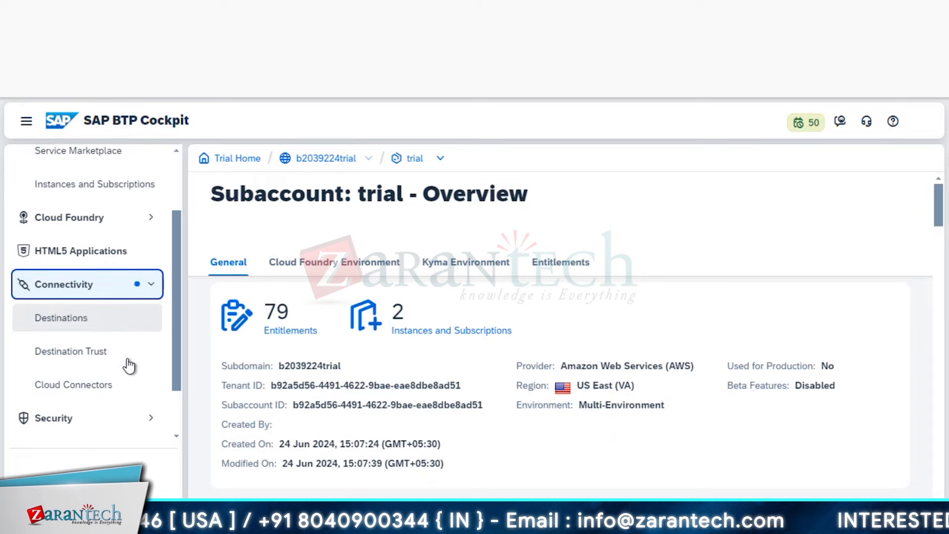
click(72, 391)
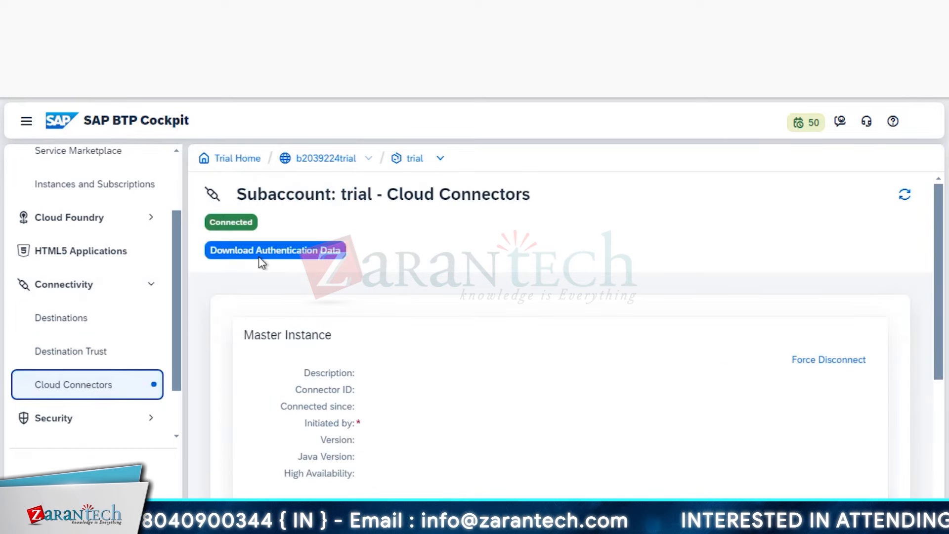
scroll(829, 359, down, 1)
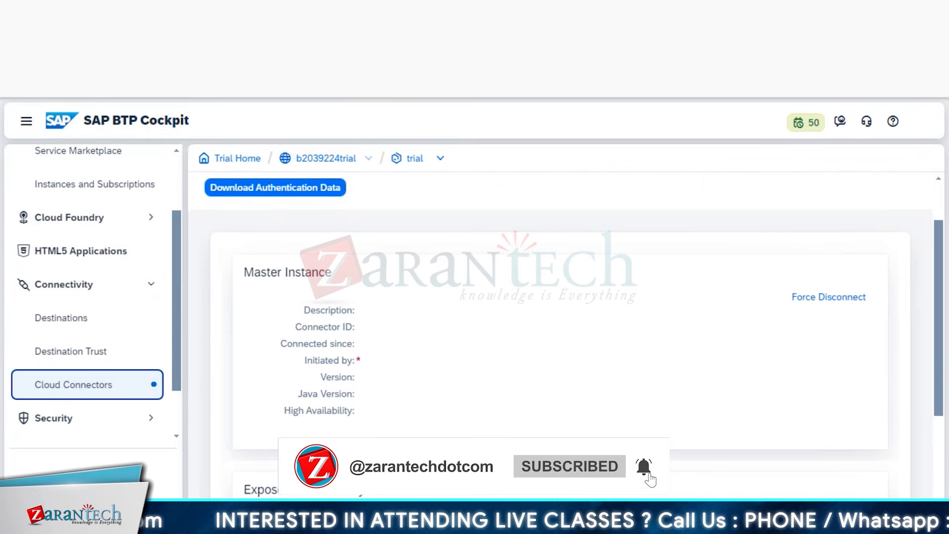
scroll(431, 364, down, 1)
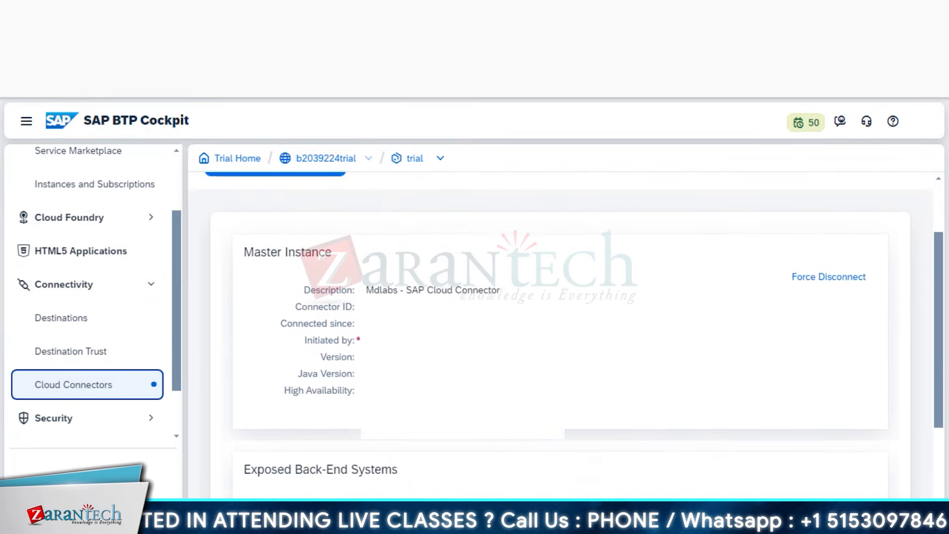
scroll(430, 363, down, 1)
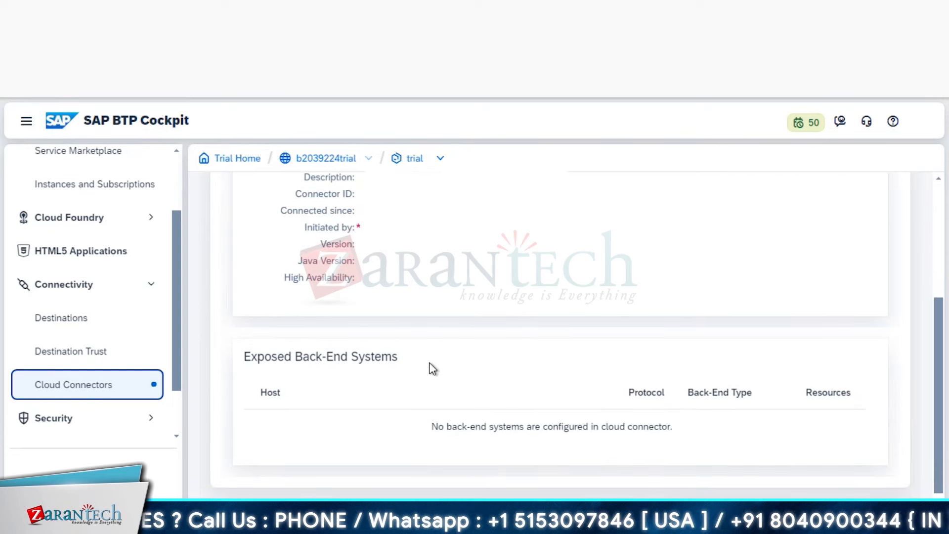
scroll(433, 368, up, 1)
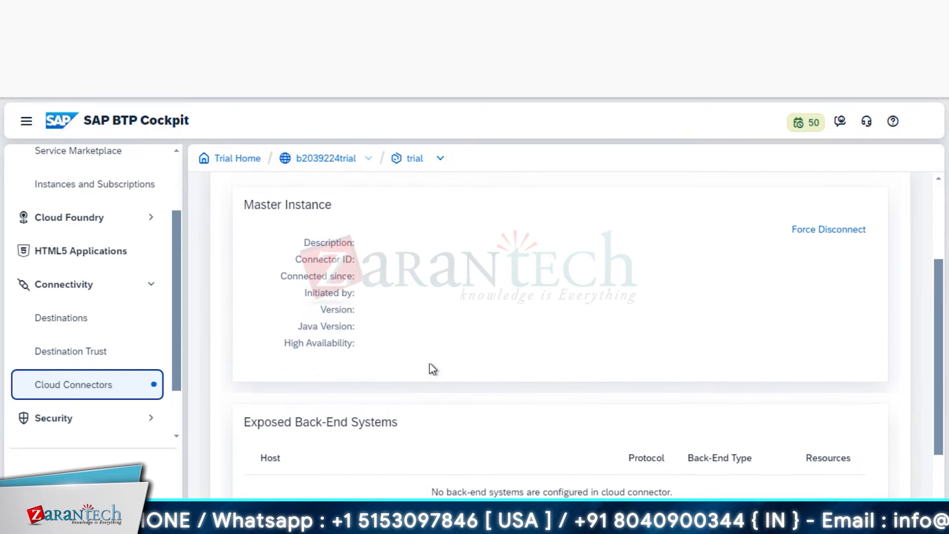
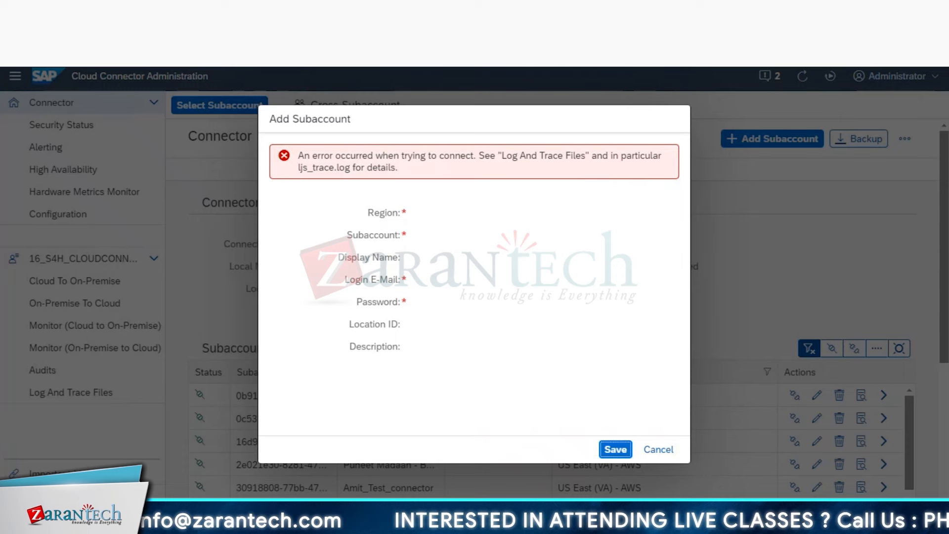
- Retry saving the subaccount, then bring up the trial subaccount overview in BTP Cockpit
click(384, 301)
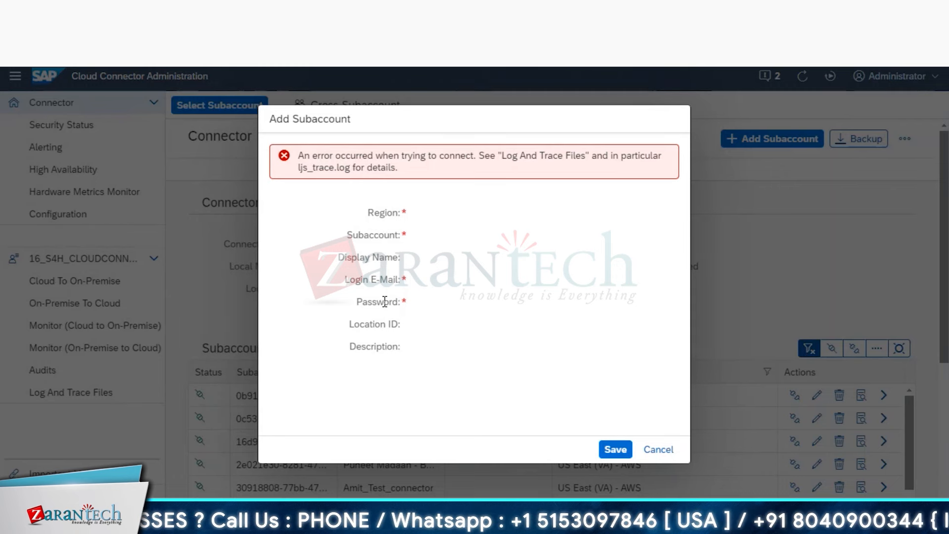
click(616, 449)
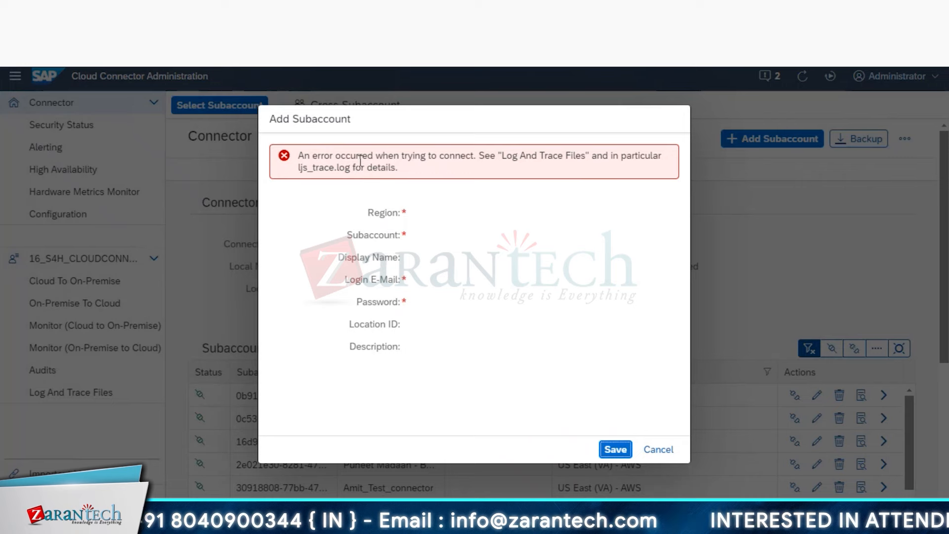
key(alt+Tab)
click(522, 398)
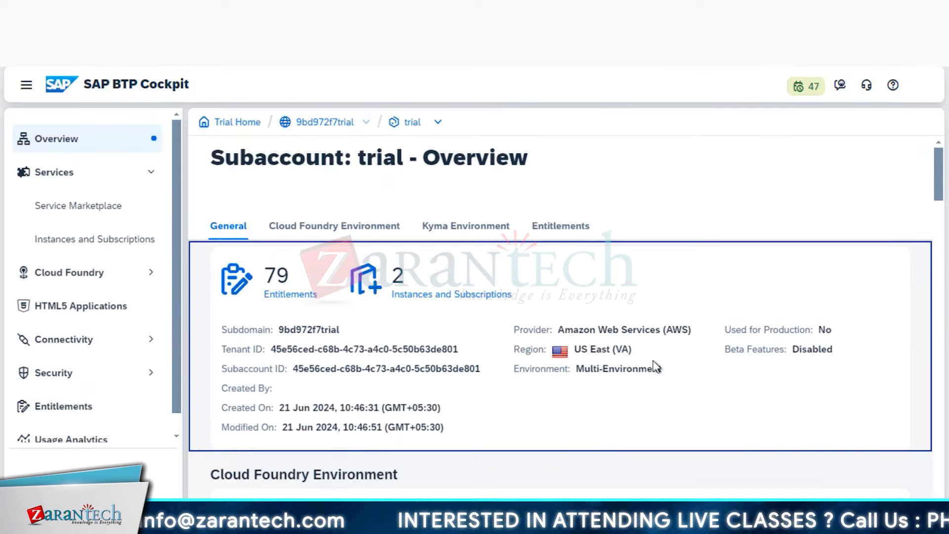
- Start a new subaccount in Cloud Connector with region US East (VA) - AWS
drag(692, 330, 558, 330)
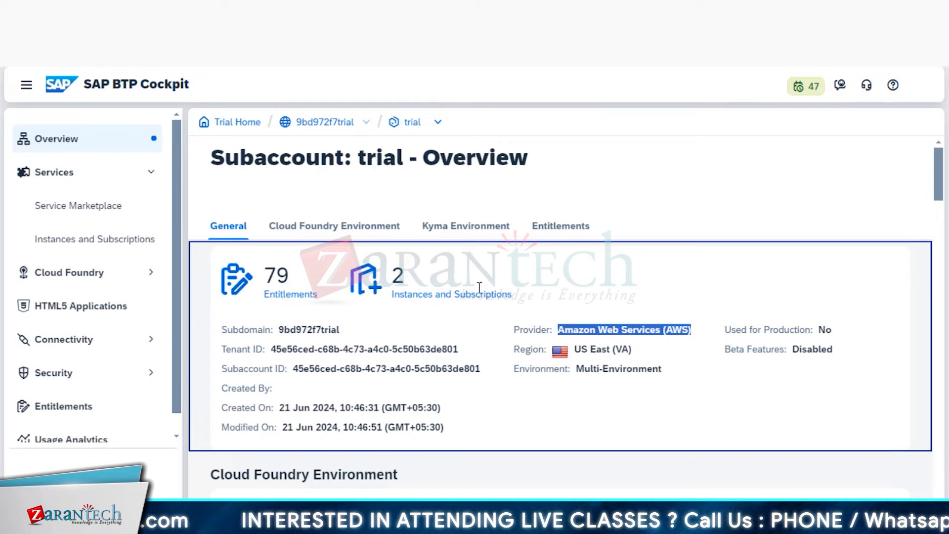
key(alt+Tab)
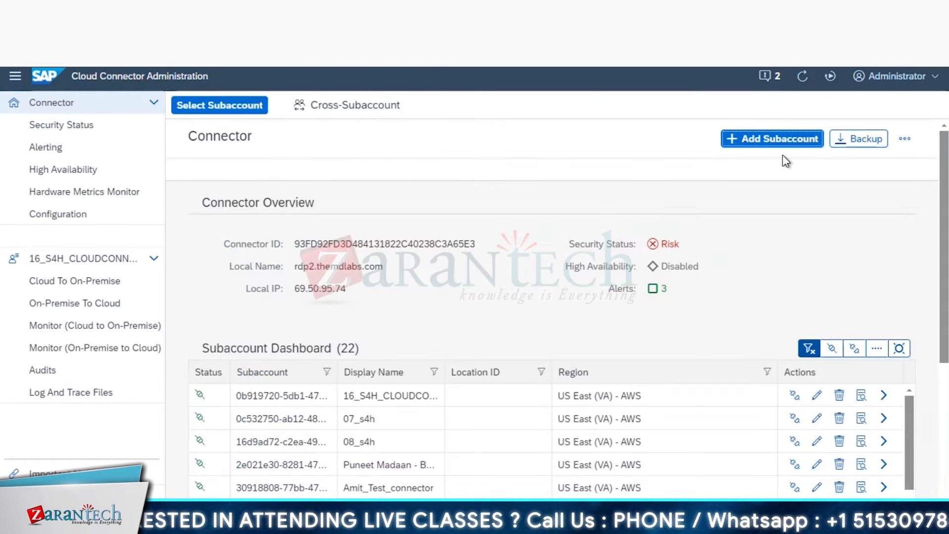
click(790, 144)
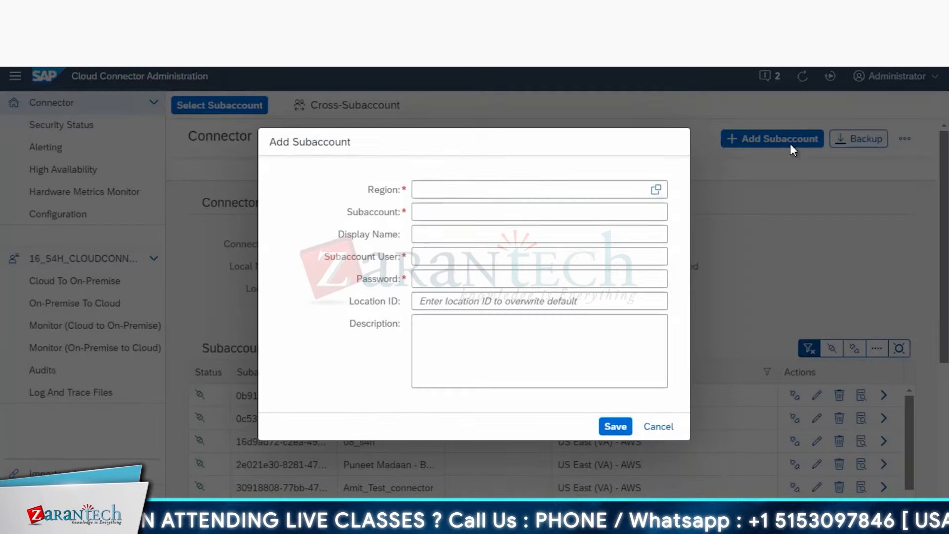
click(657, 190)
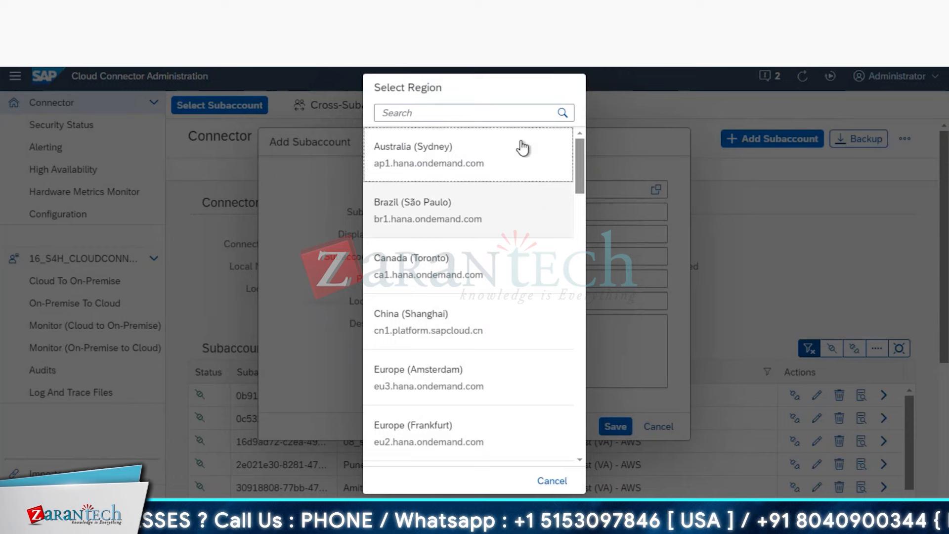
click(519, 118)
text(US)
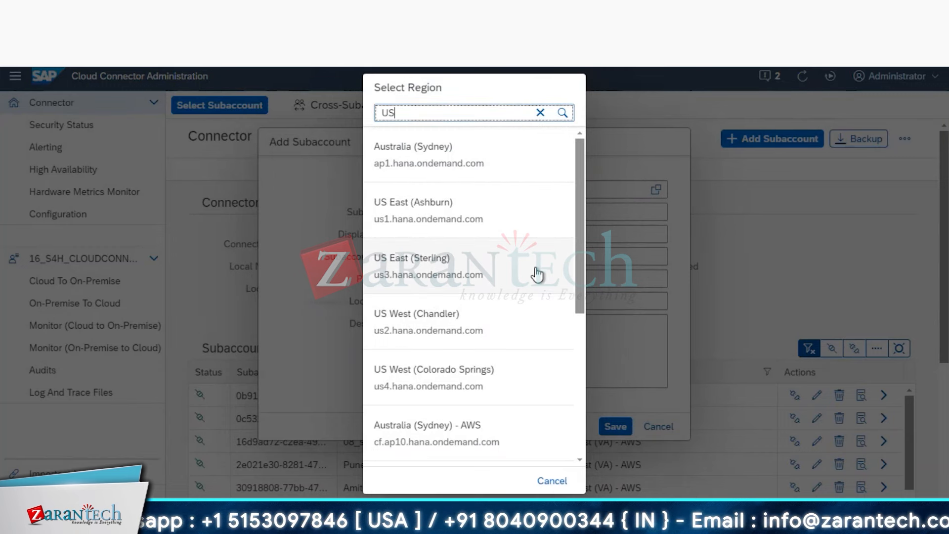
scroll(538, 274, down, 2)
scroll(537, 274, down, 1)
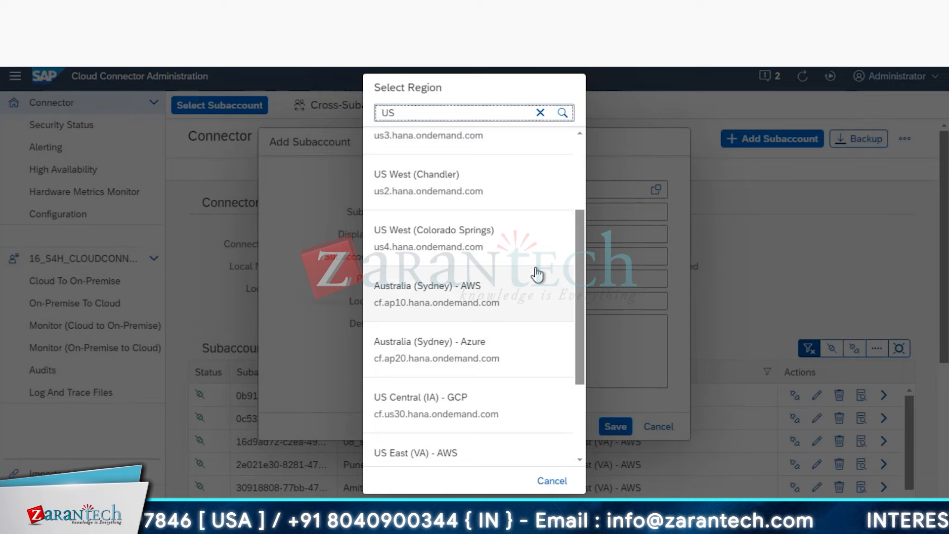
scroll(538, 275, down, 1)
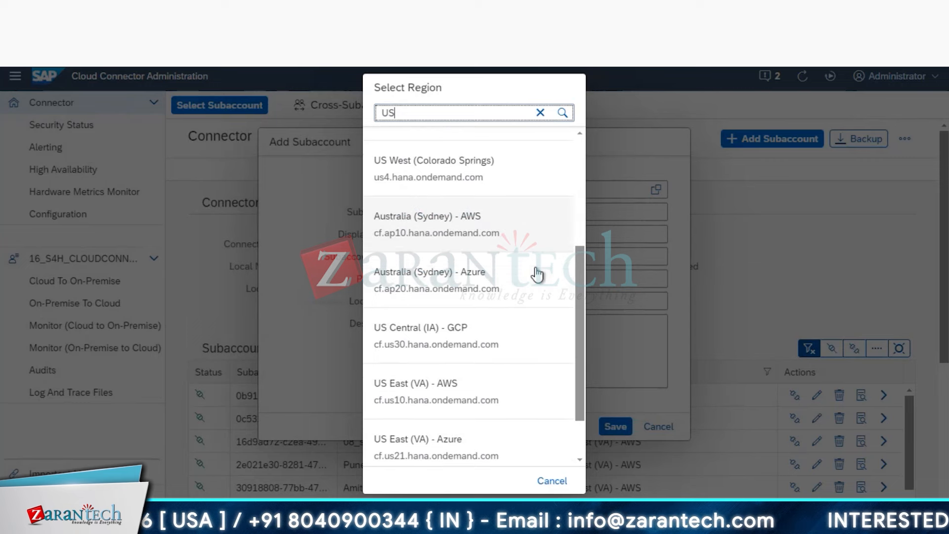
click(470, 406)
- Paste the trial subaccount's ID and enter display name UI5
click(472, 217)
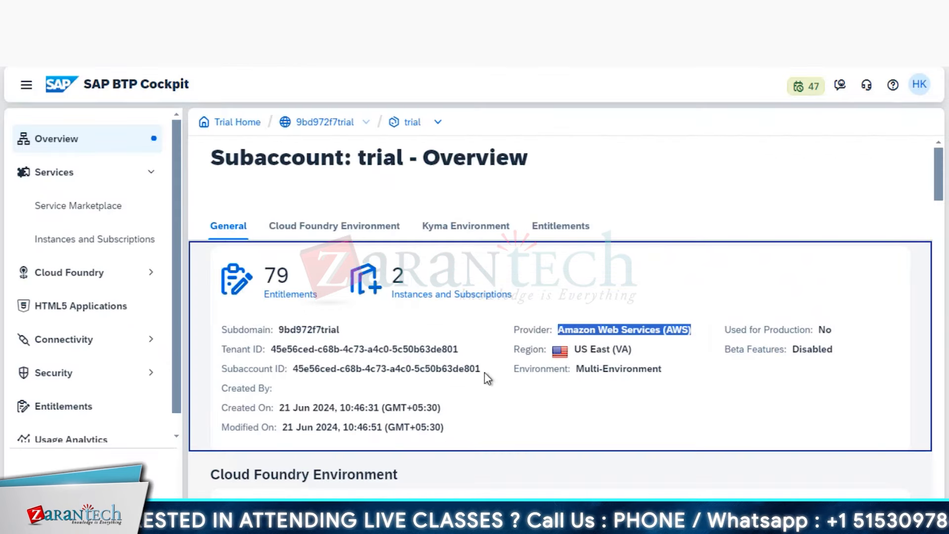
drag(482, 369, 293, 368)
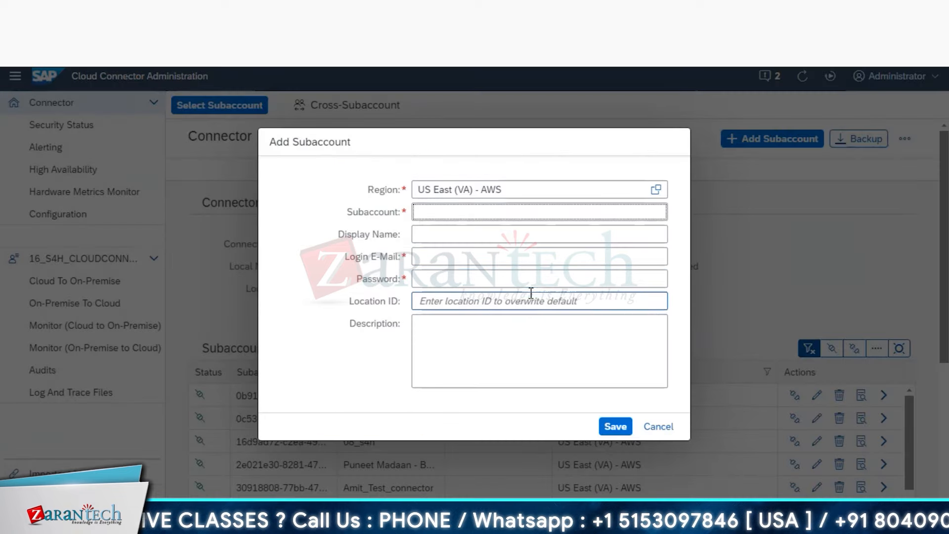
text(45e56ced-c68b-4c73-a4c0-5c50b63de801)
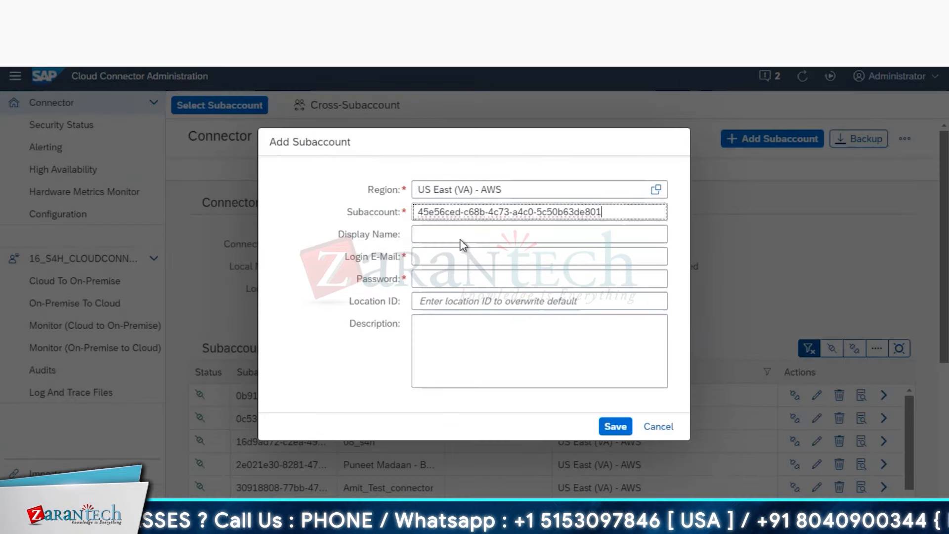
click(461, 235)
text(UI5)
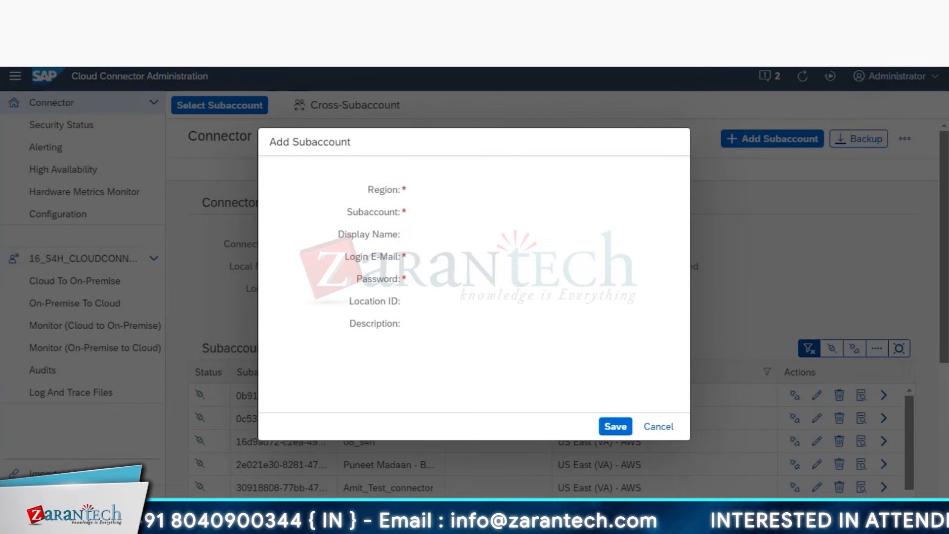
- Save the UI5 subaccount and select the resulting connection error message
click(615, 426)
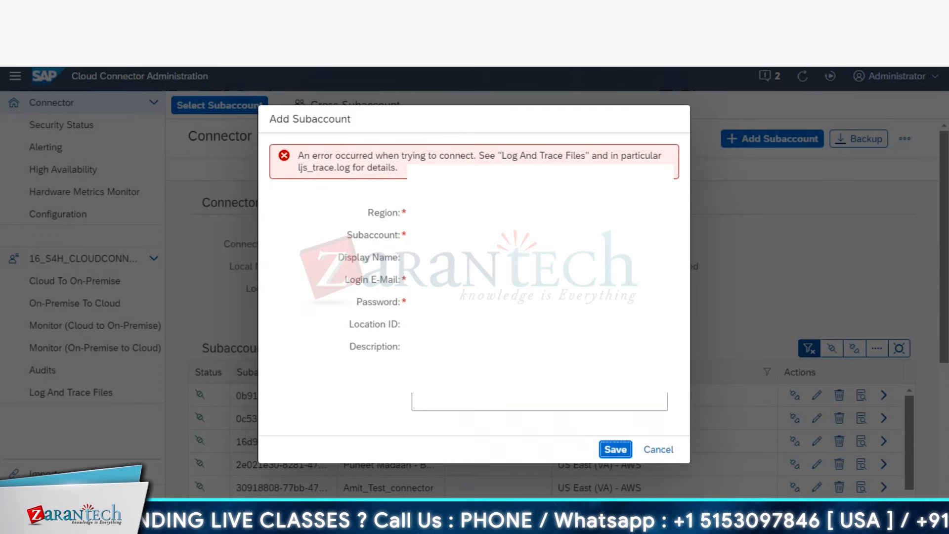
drag(374, 156, 412, 171)
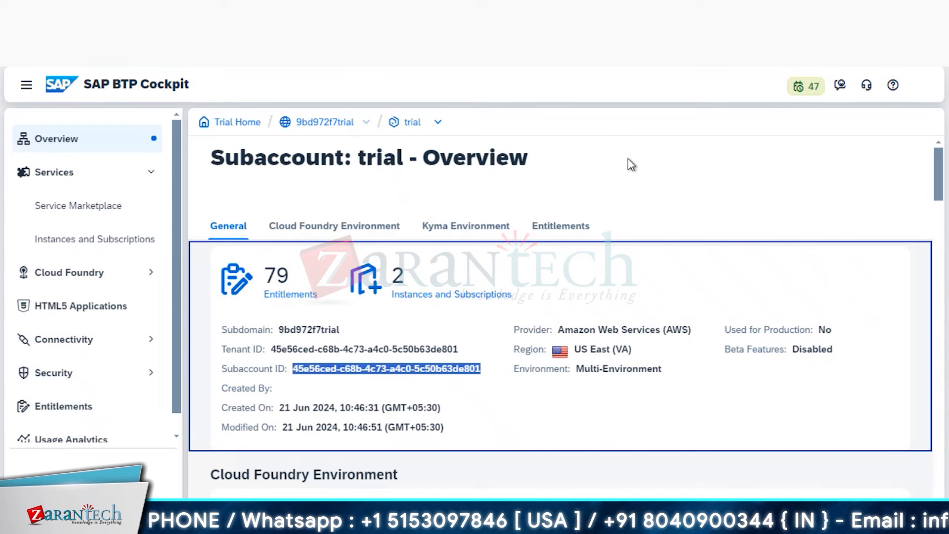
- Return to Trial Home, re-enter the trial account, and open a new browser tab
click(241, 126)
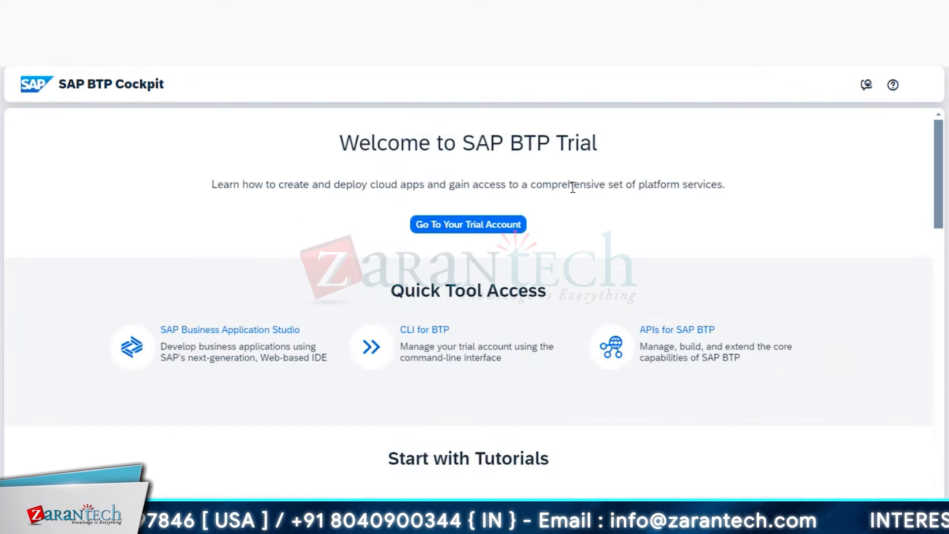
click(484, 230)
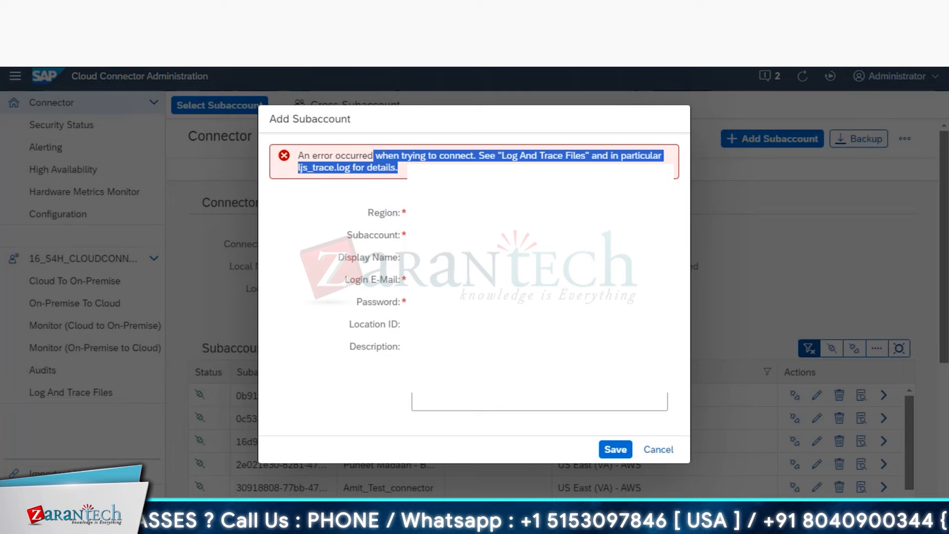
key(ctrl+t)
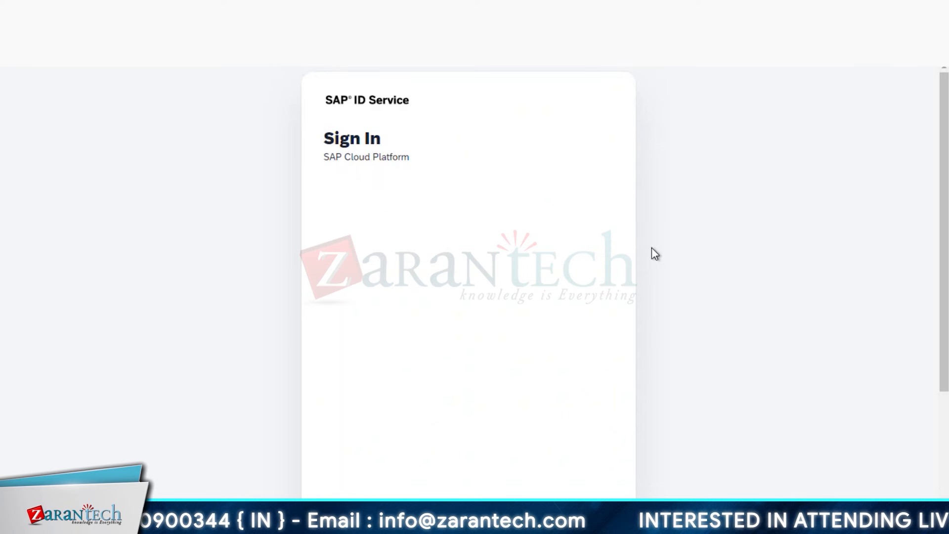
- Begin creating an SAP Universal ID and start the registration form
scroll(650, 254, down, 3)
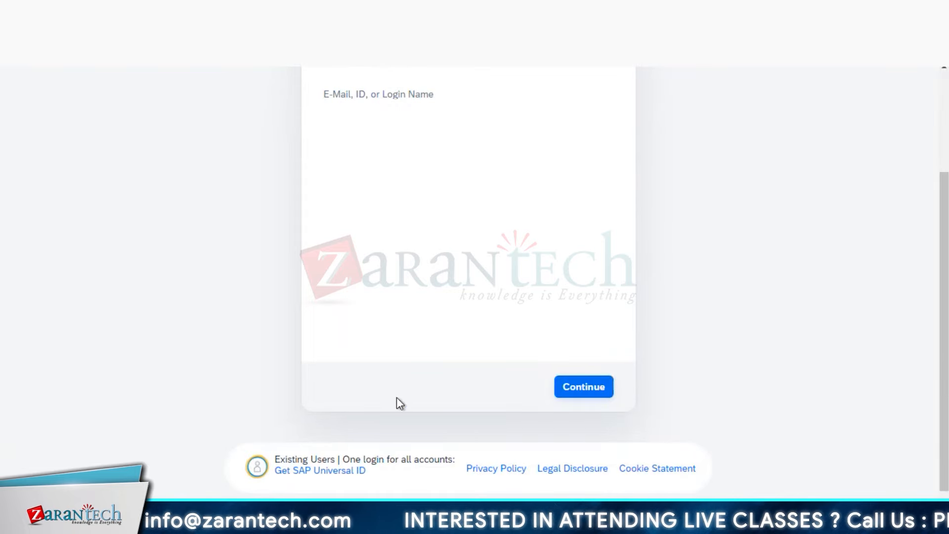
click(359, 472)
scroll(423, 275, down, 2)
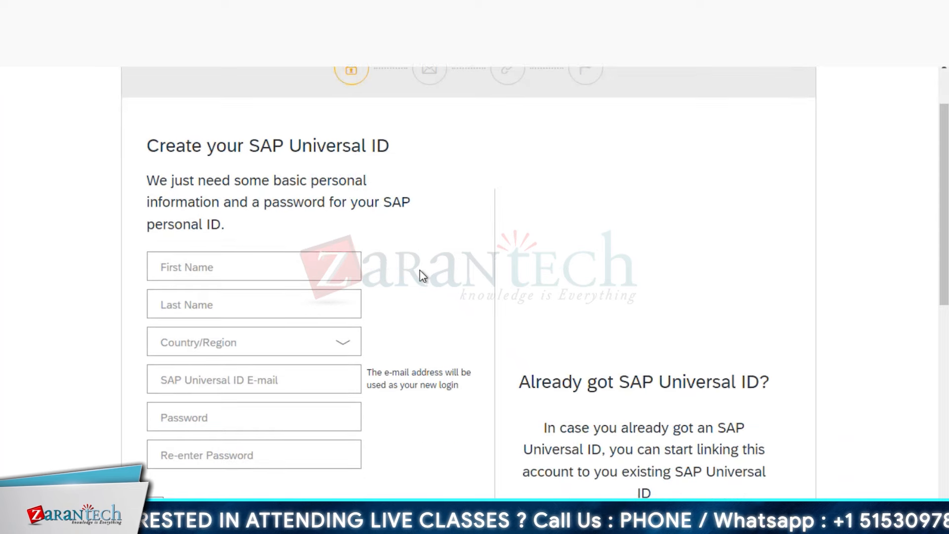
scroll(422, 276, down, 3)
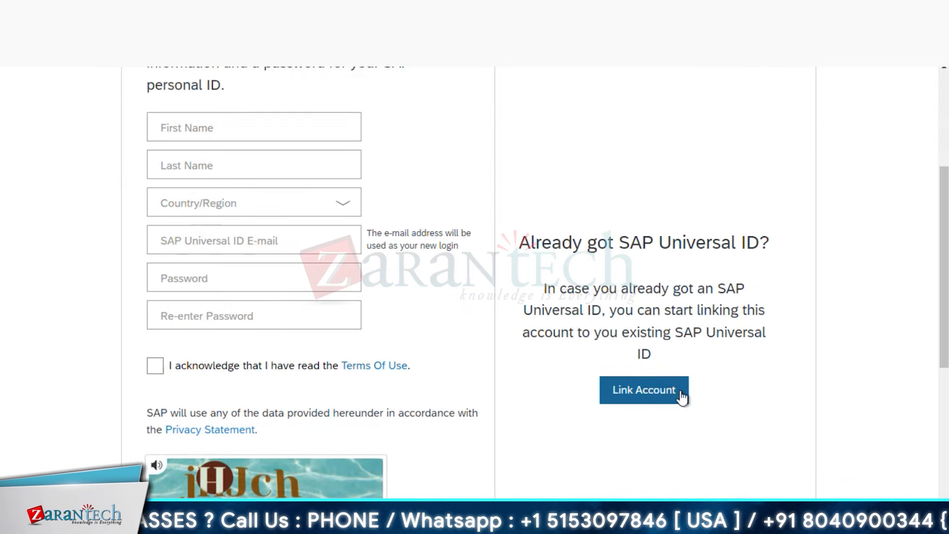
click(246, 138)
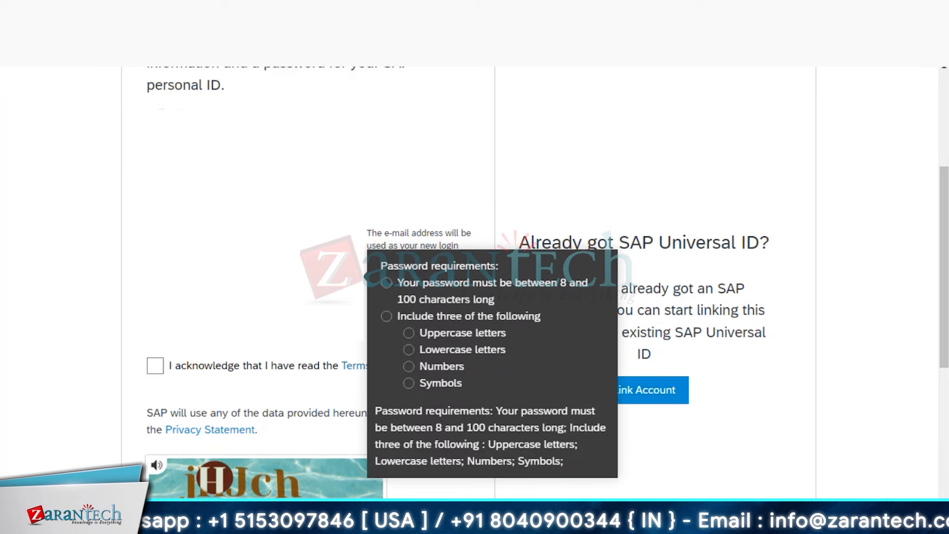
text(A)
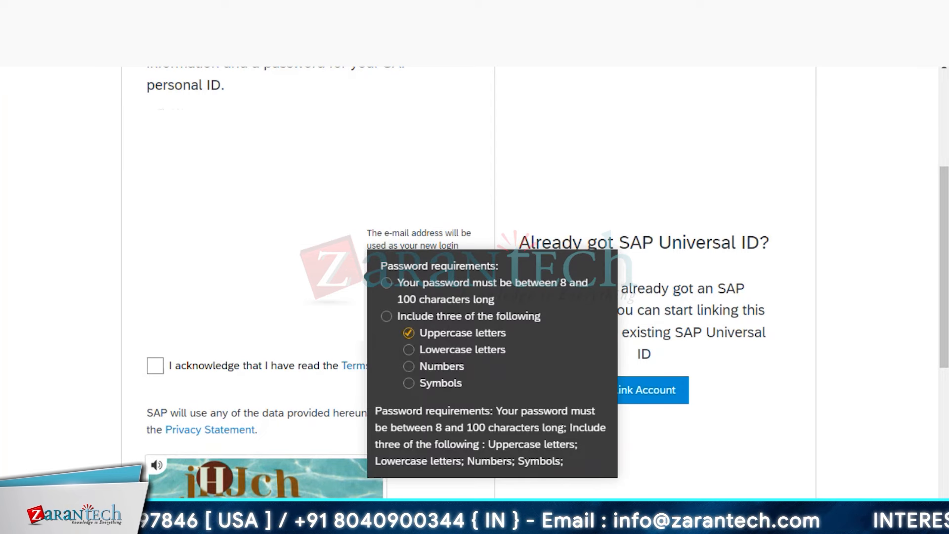
key(BackSpace)
click(254, 240)
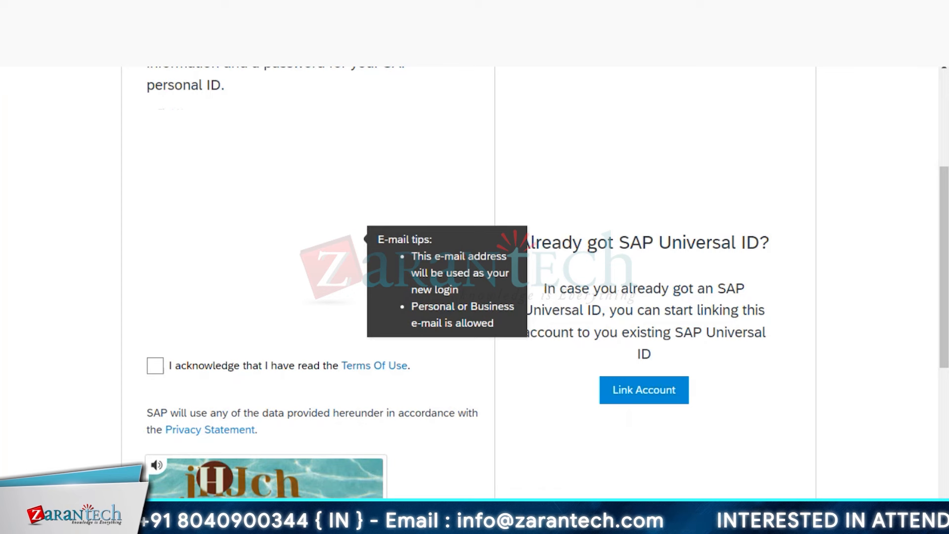
key(Tab)
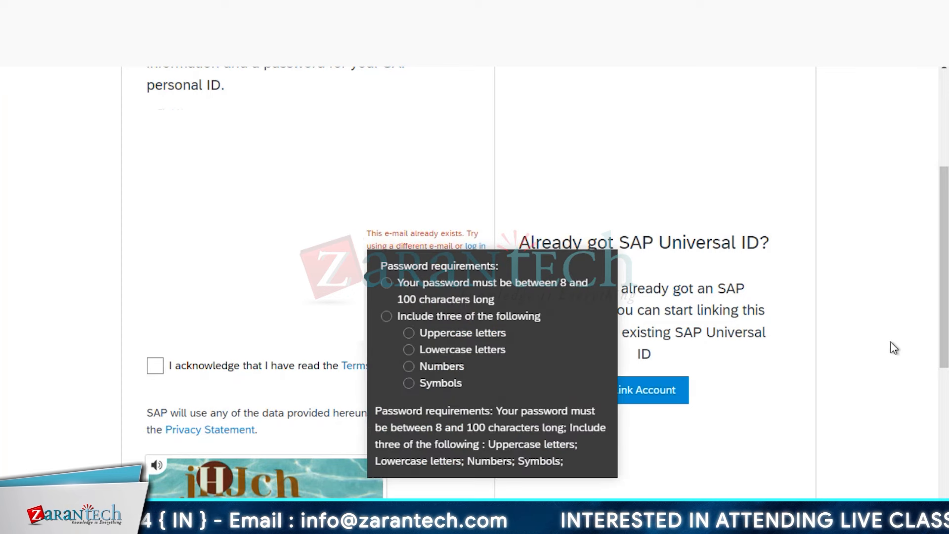
click(855, 378)
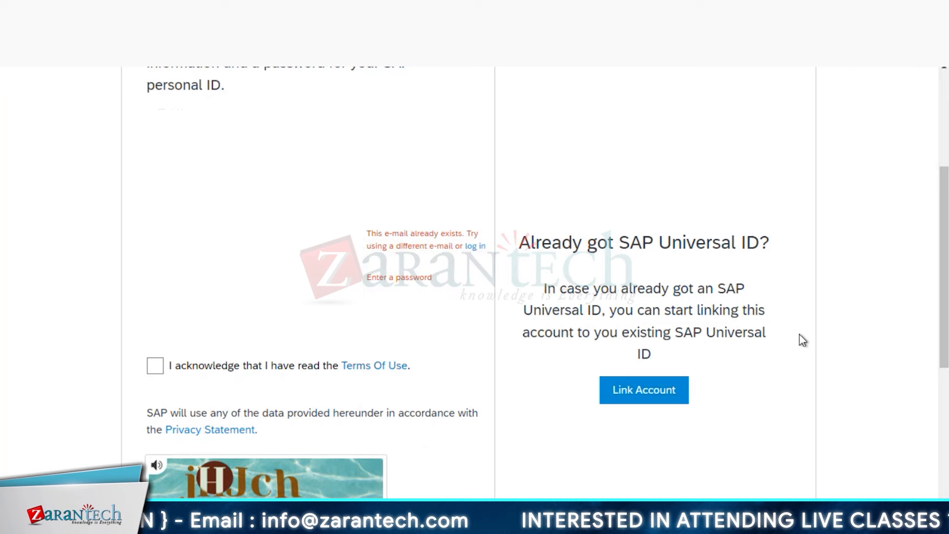
- Sign in with the existing account instead to complete the Universal ID setup
click(476, 246)
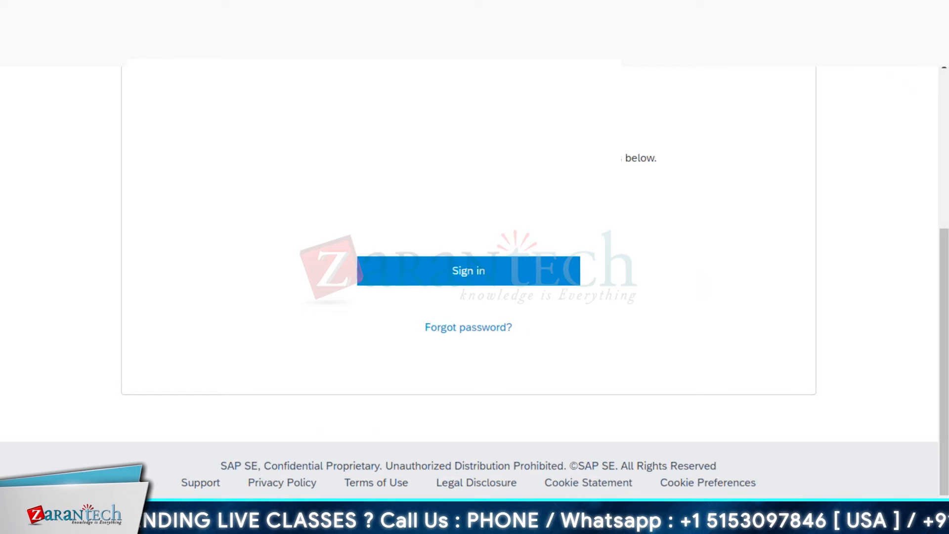
click(482, 272)
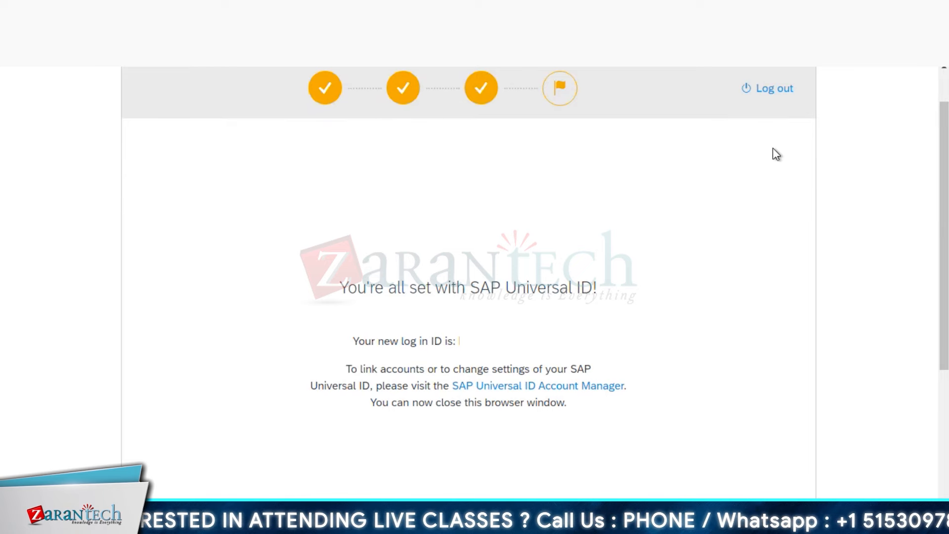
scroll(669, 169, up, 1)
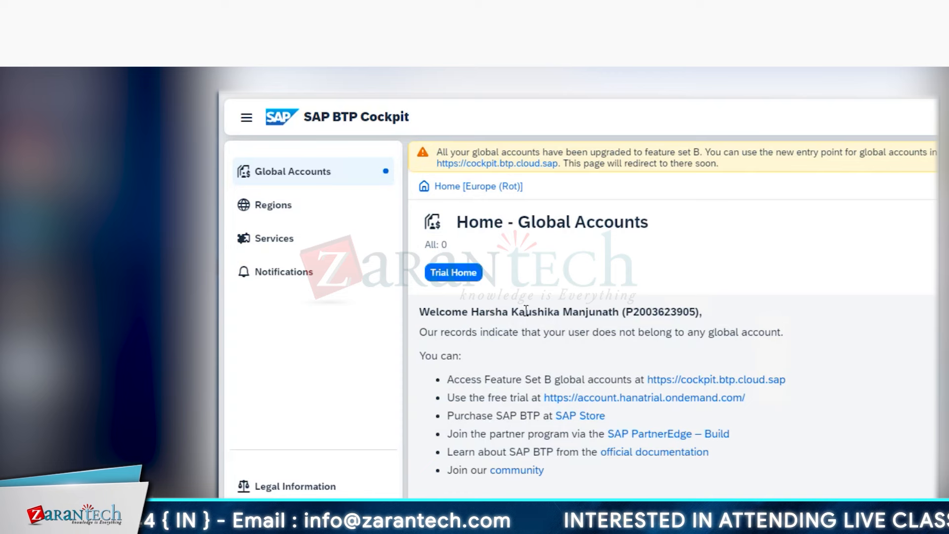
- Open the 'trial' subaccount overview from Trial Home and select its Subaccount ID
click(453, 272)
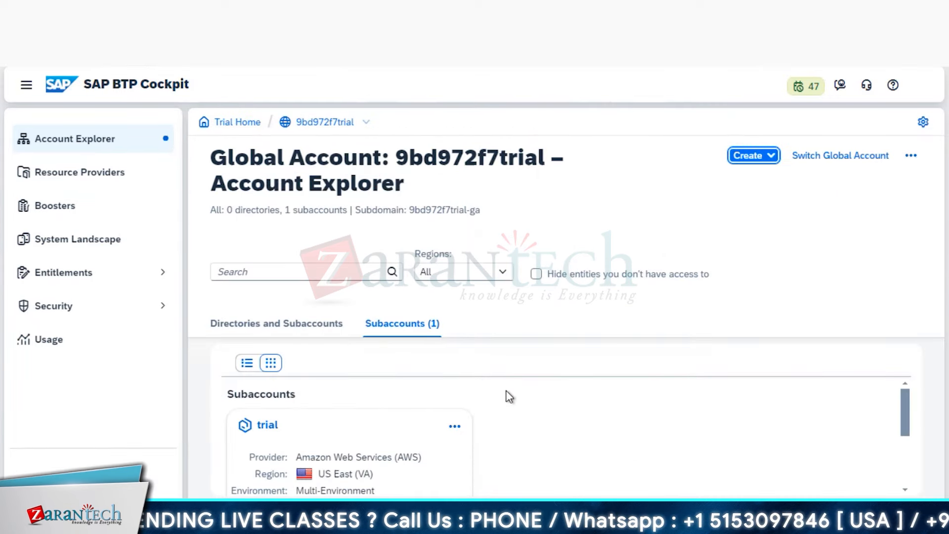
click(267, 425)
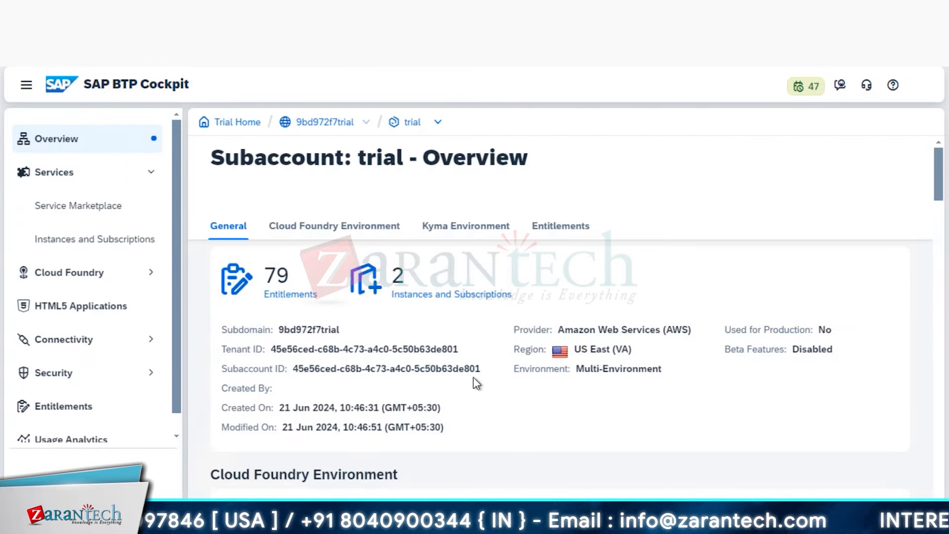
drag(482, 369, 298, 369)
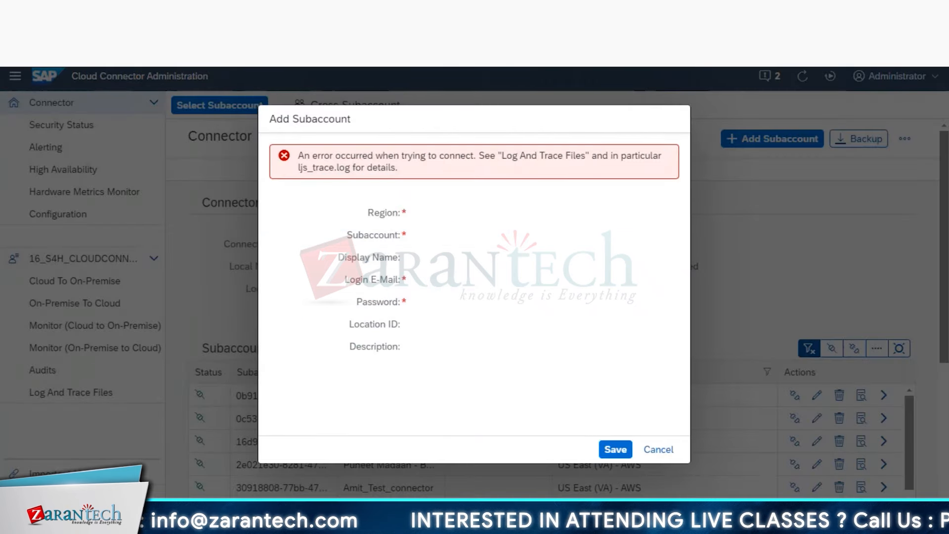
- Dismiss the failed form, start a new subaccount in US East (VA) - AWS, and recopy the Subaccount ID
click(660, 449)
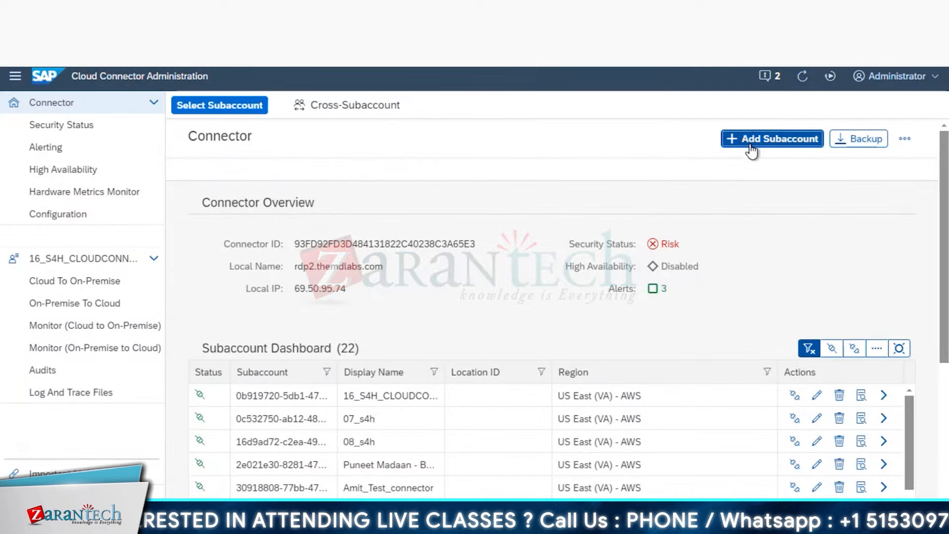
click(801, 227)
click(803, 76)
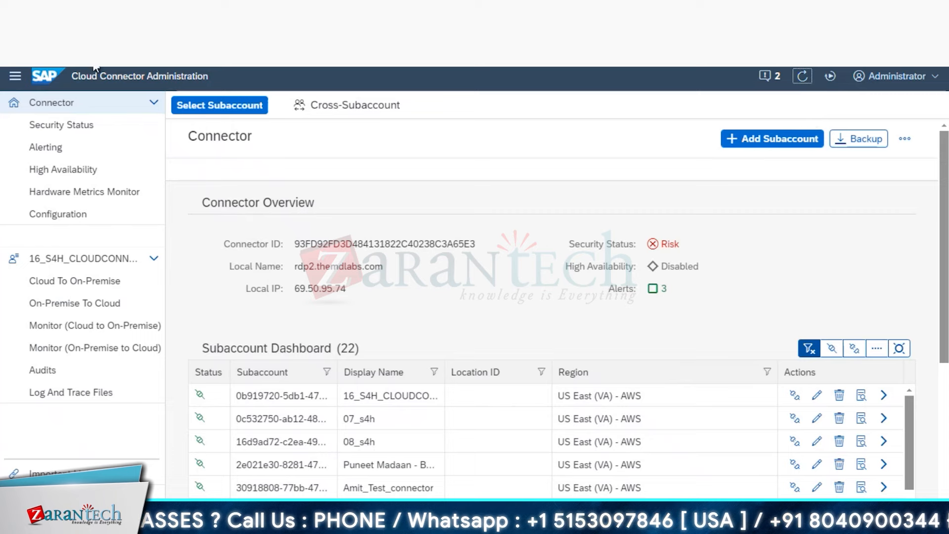
click(776, 139)
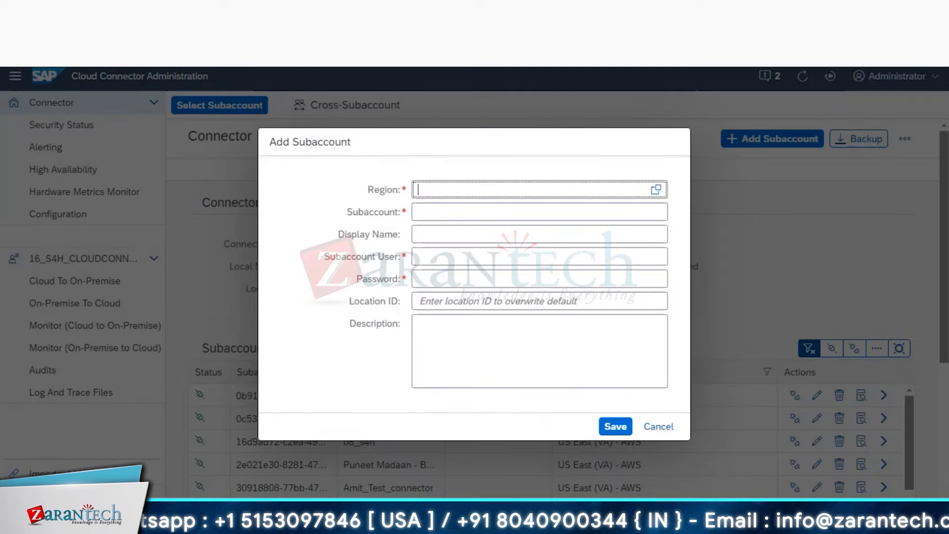
click(657, 190)
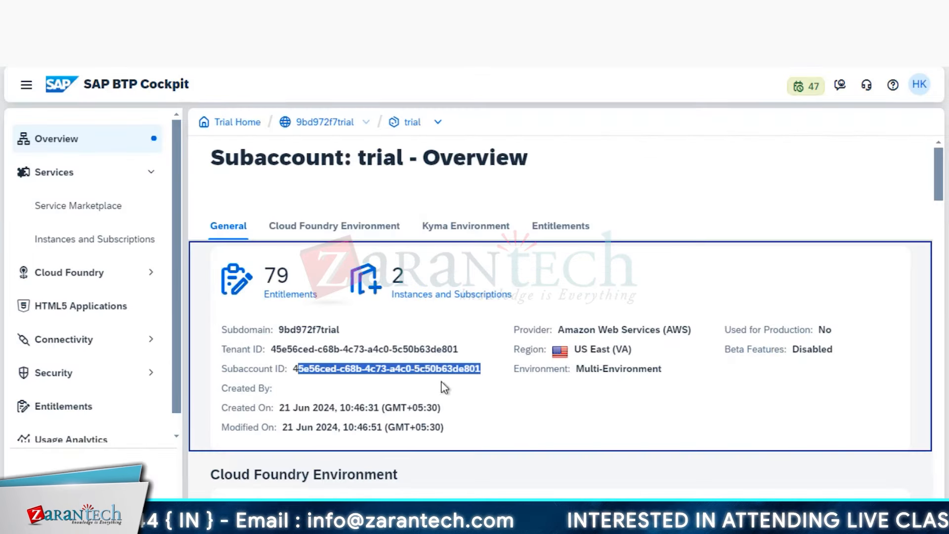
click(487, 374)
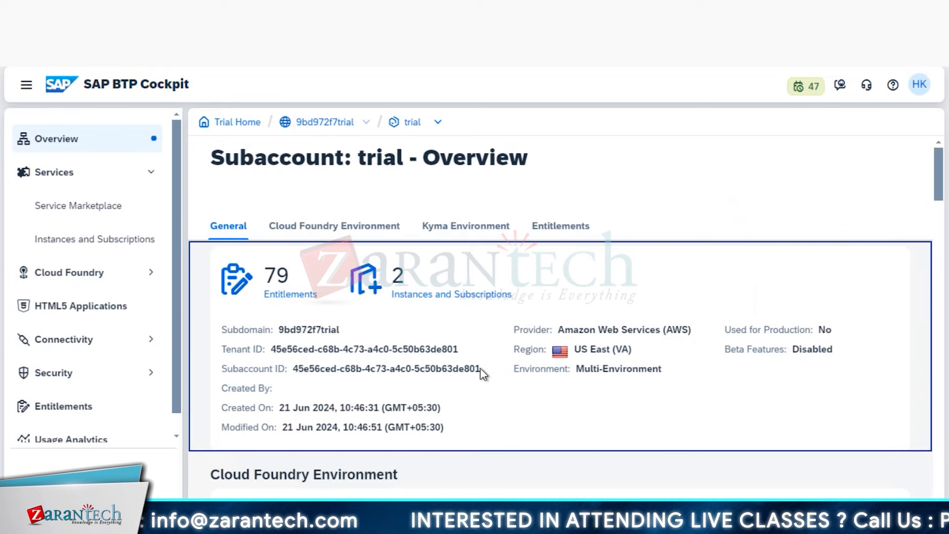
drag(479, 368, 293, 366)
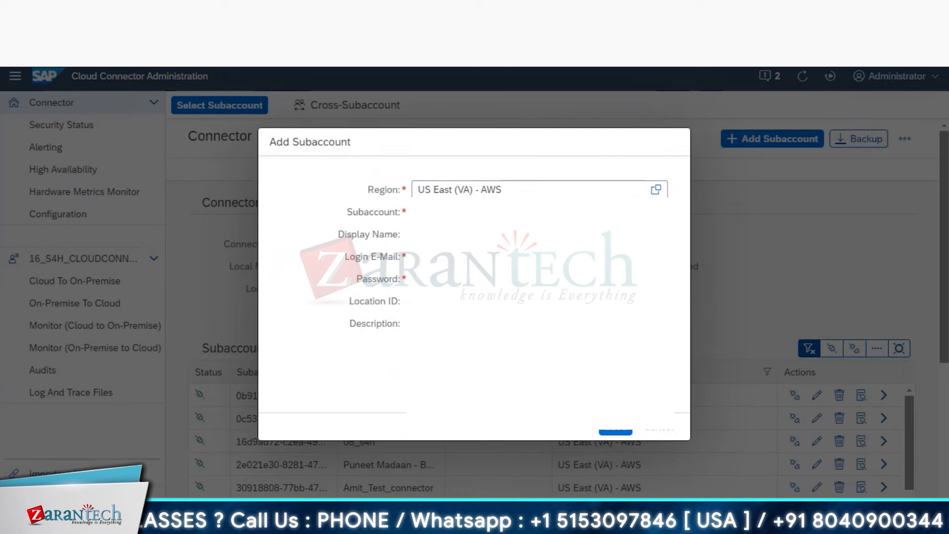
- Save the subaccount twice, then cancel after the connection error persists
click(615, 426)
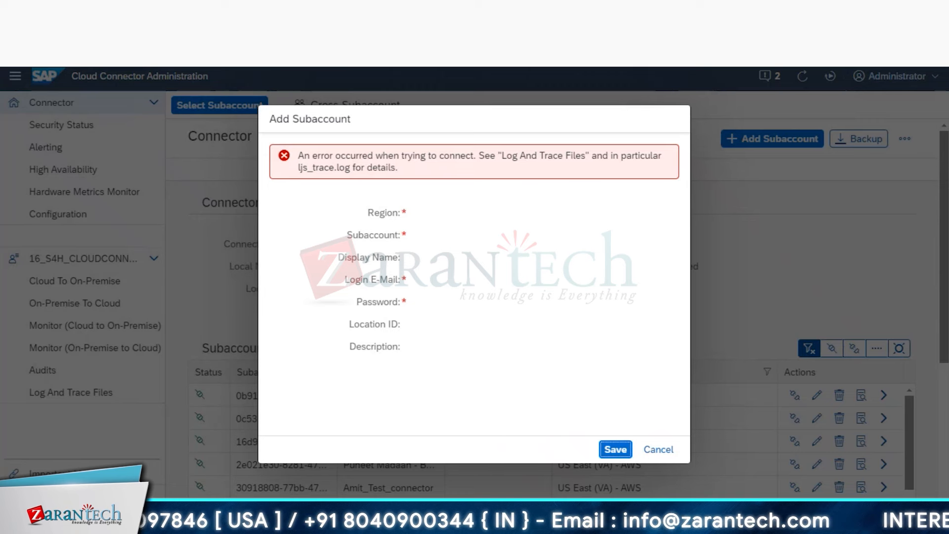
click(616, 449)
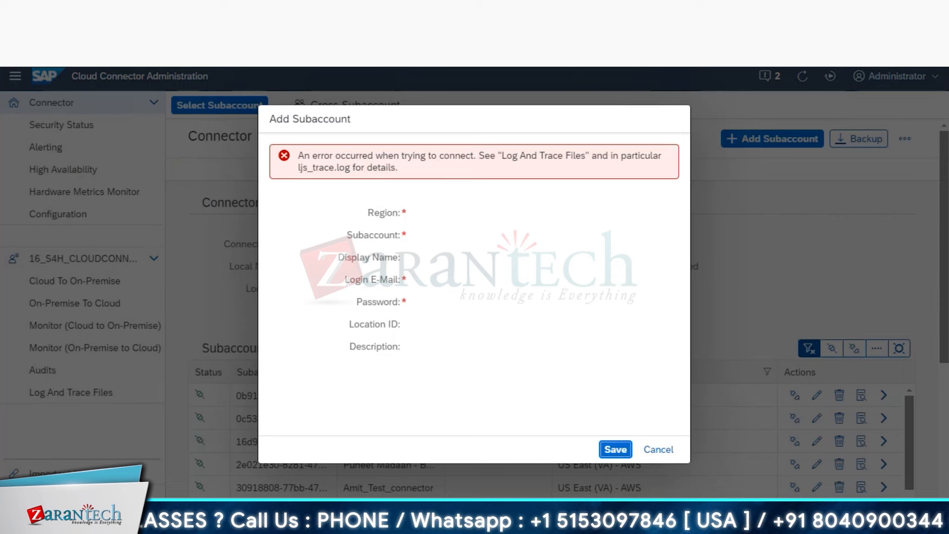
click(659, 449)
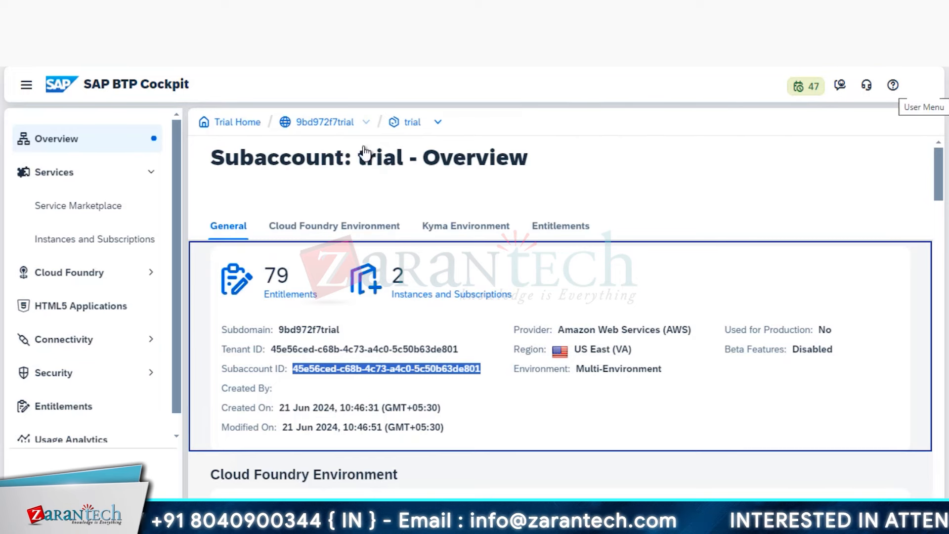
- Return to Trial Home and re-enter the trial global account
click(250, 122)
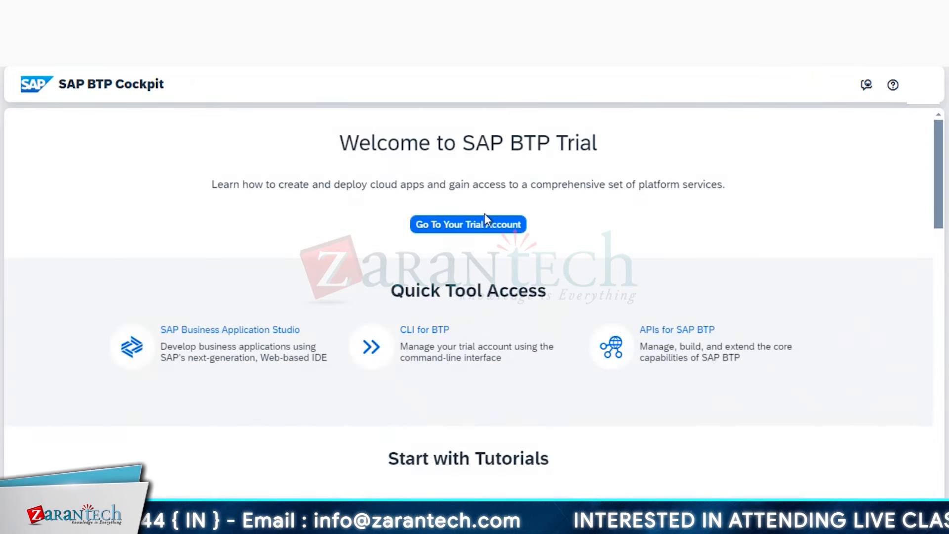
click(485, 220)
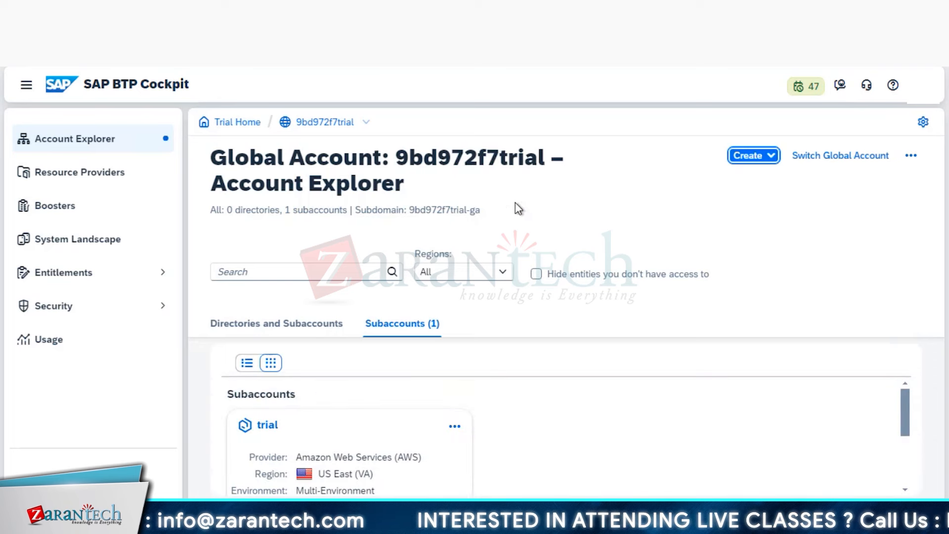
click(922, 85)
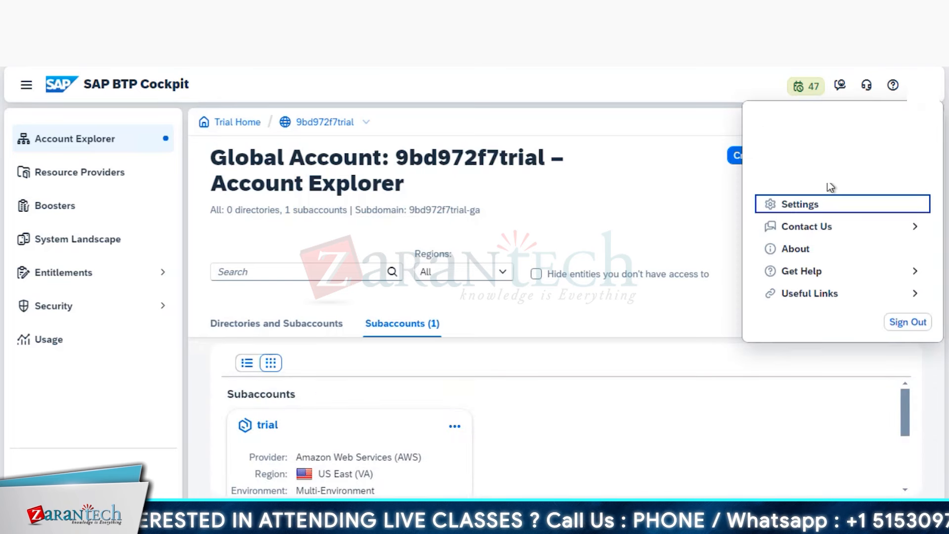
click(27, 88)
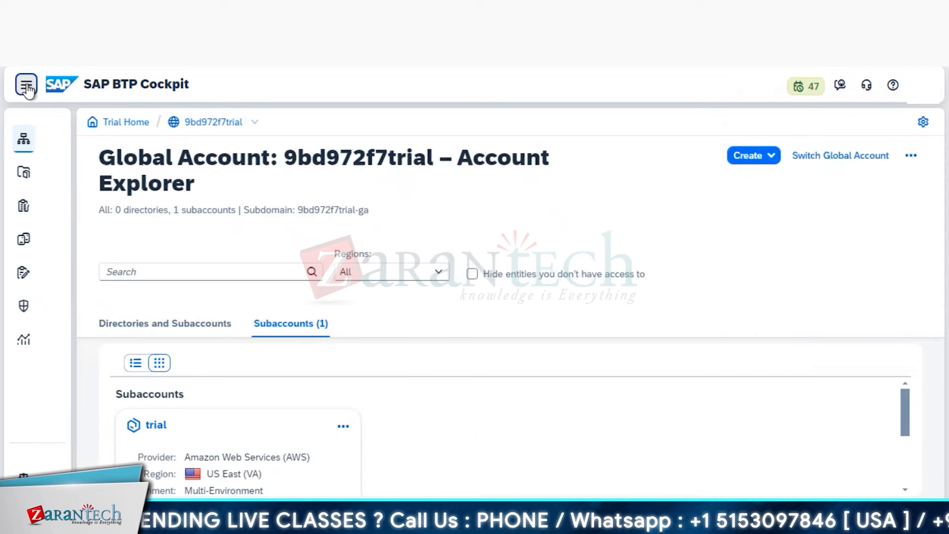
click(28, 89)
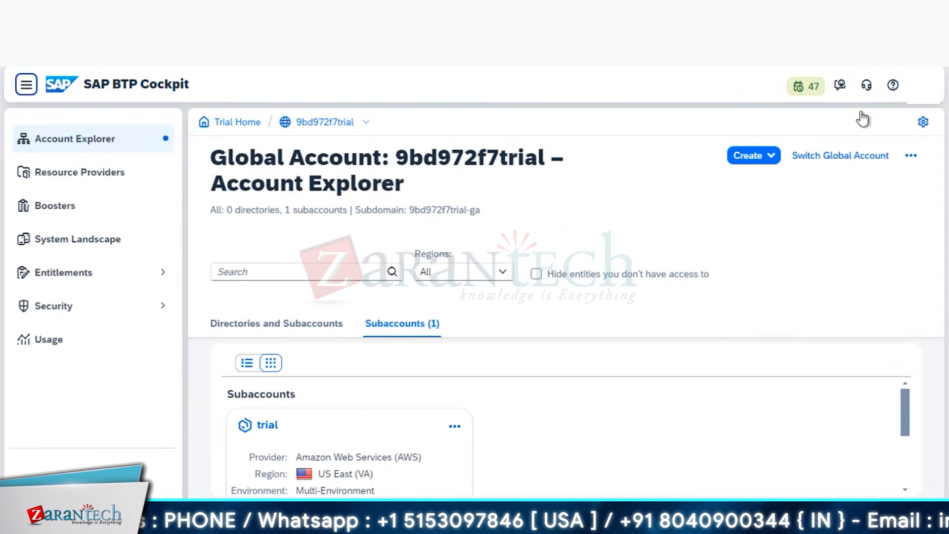
- Review Appearance and User Account settings, cancel unchanged, and return to Trial Home
click(923, 85)
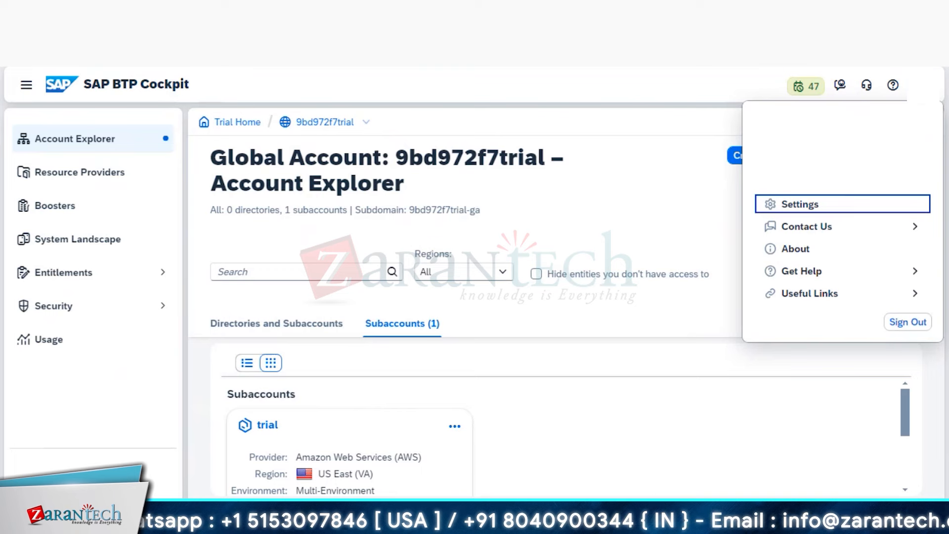
click(804, 206)
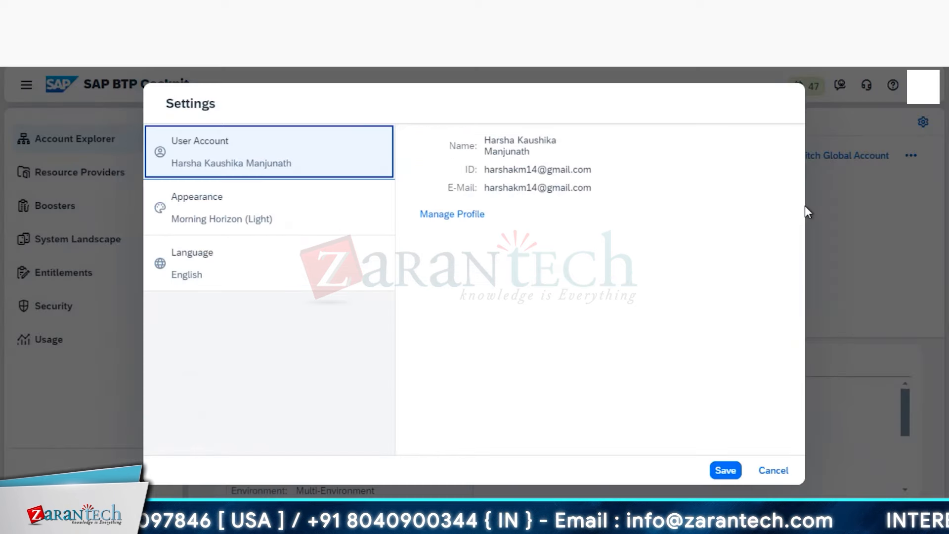
click(190, 211)
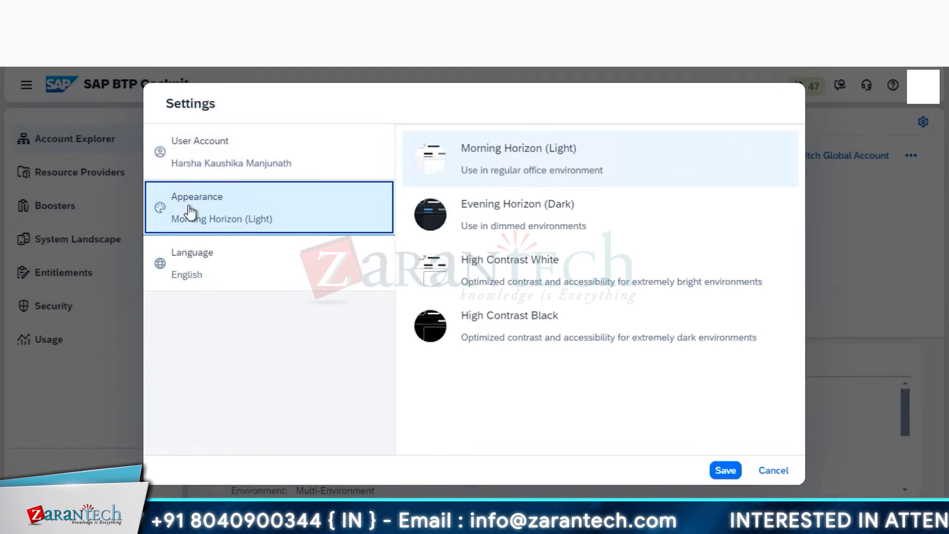
click(194, 168)
click(773, 470)
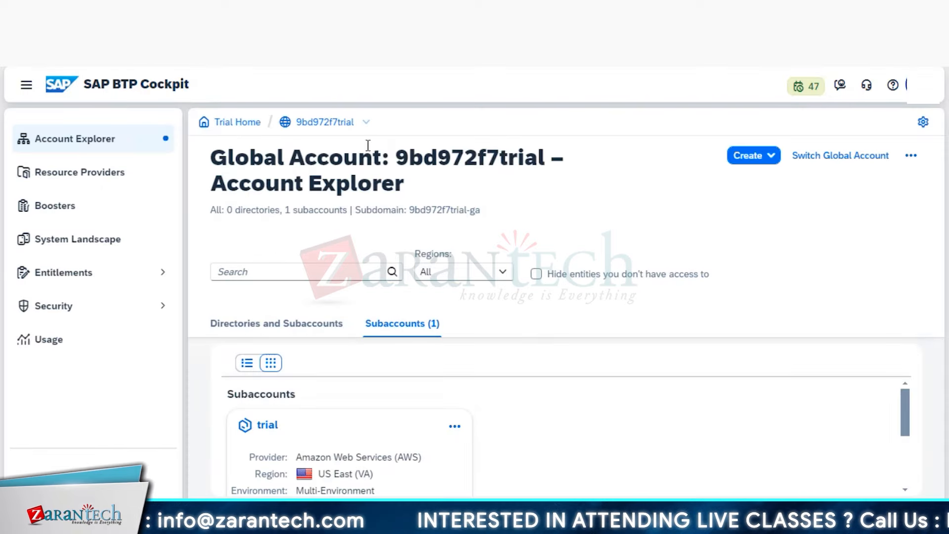
click(237, 123)
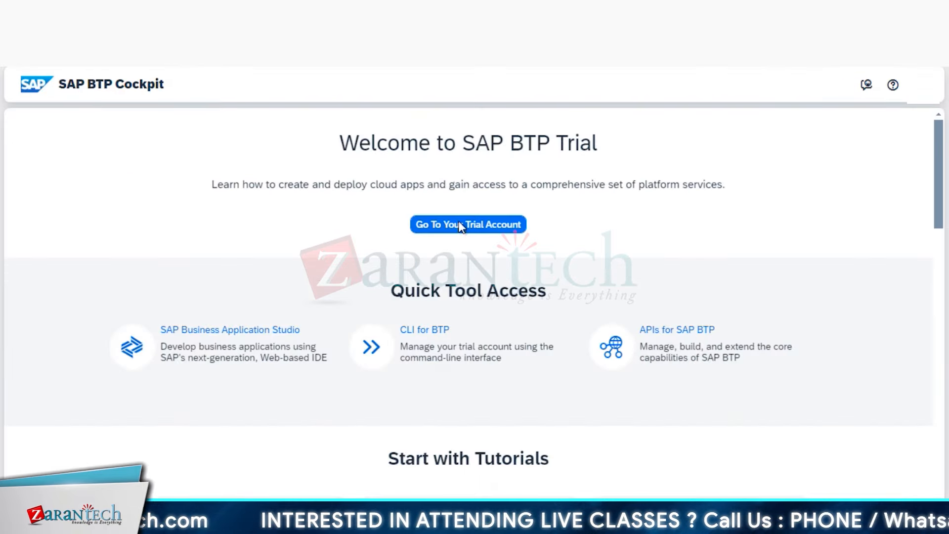
- Open SAP Business Application Studio and start getting an SAP Universal ID
scroll(749, 254, down, 3)
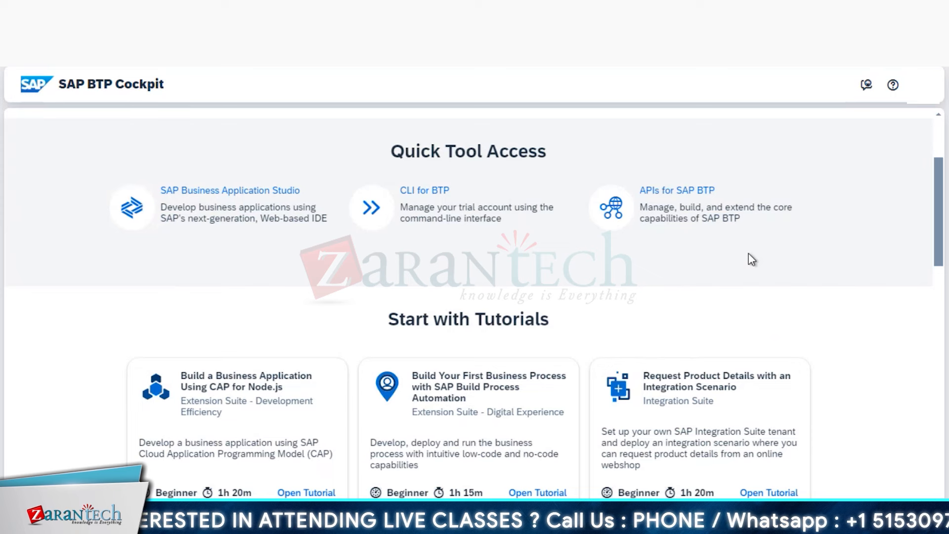
scroll(752, 259, up, 3)
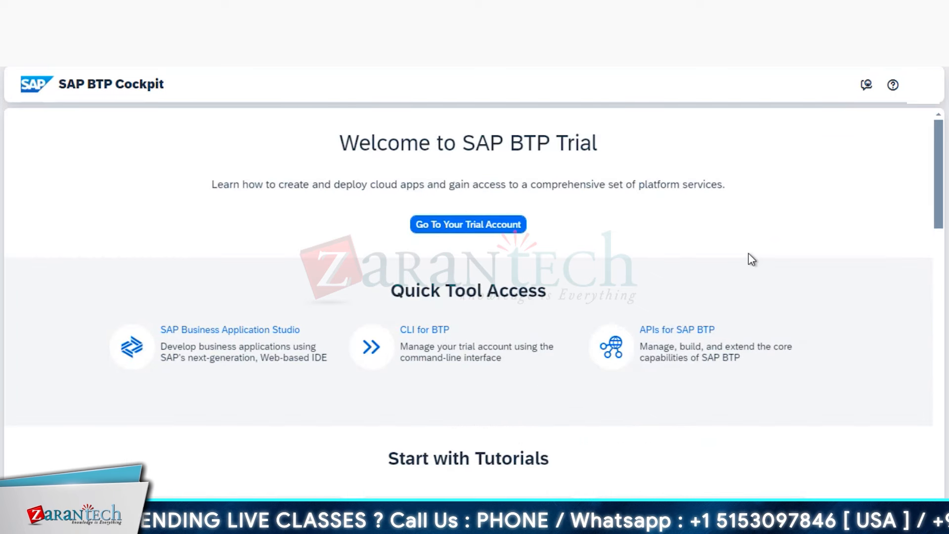
click(253, 331)
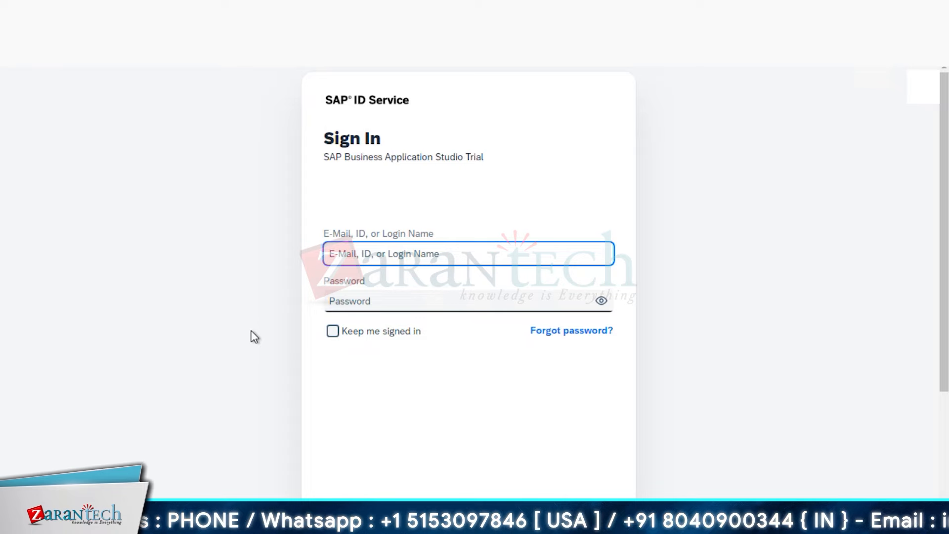
scroll(449, 362, down, 3)
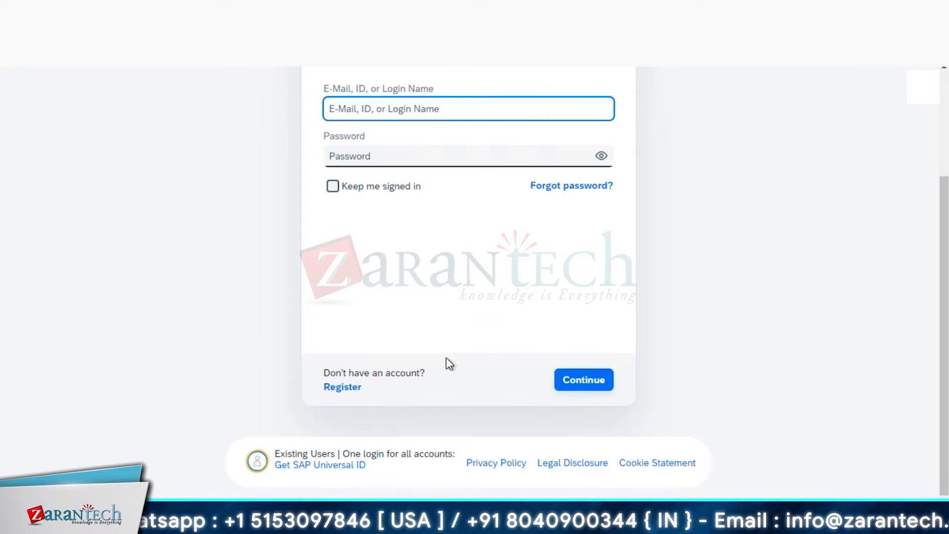
click(328, 466)
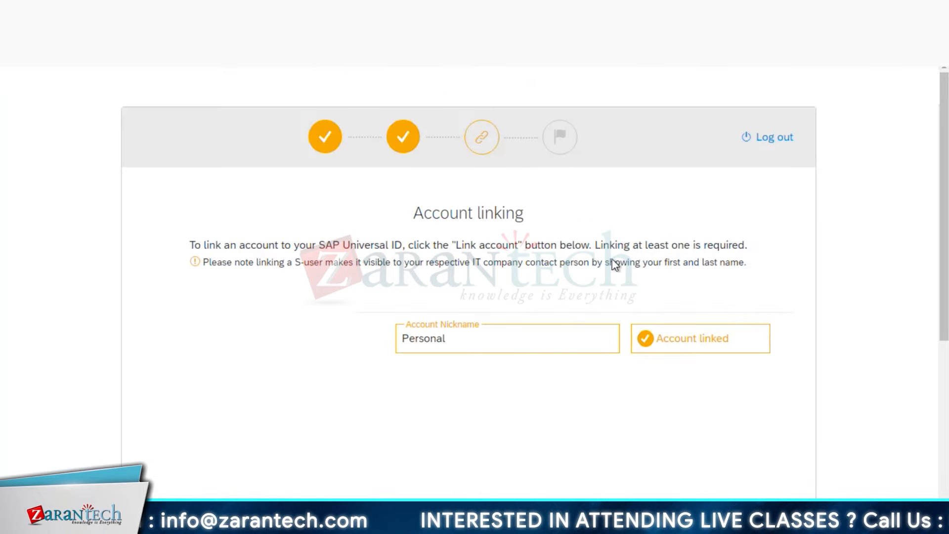
- Open the additional-account linking panel, close it without linking, and review Account linking
scroll(591, 269, down, 5)
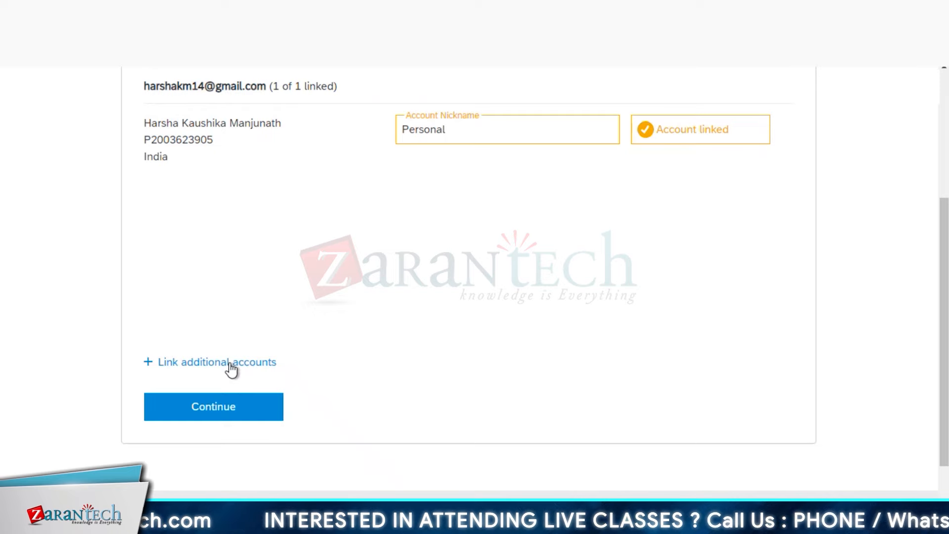
click(229, 364)
scroll(437, 298, up, 3)
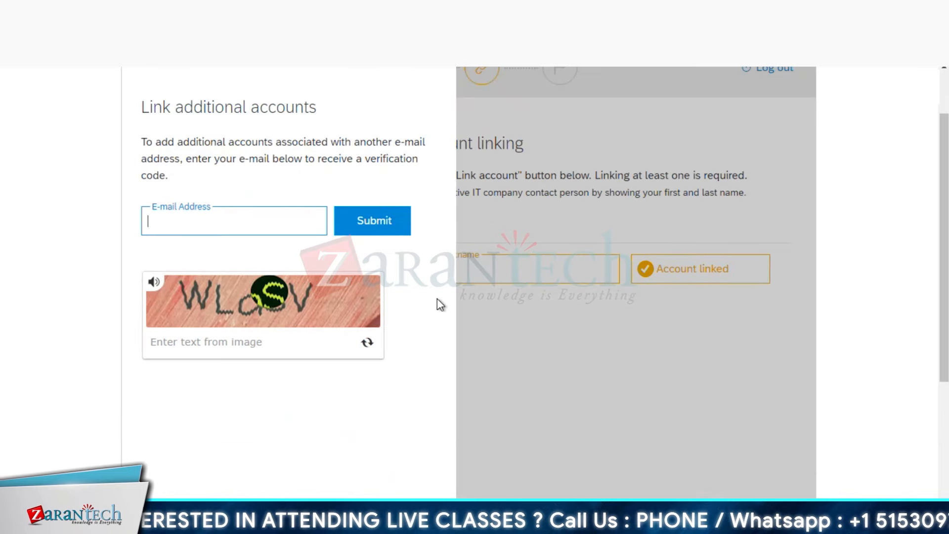
click(436, 69)
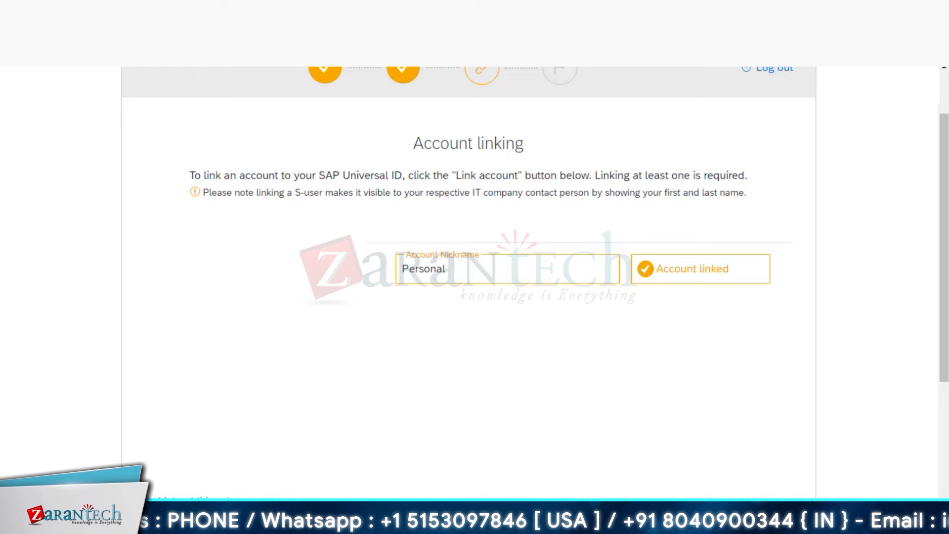
scroll(346, 309, down, 4)
scroll(346, 309, up, 3)
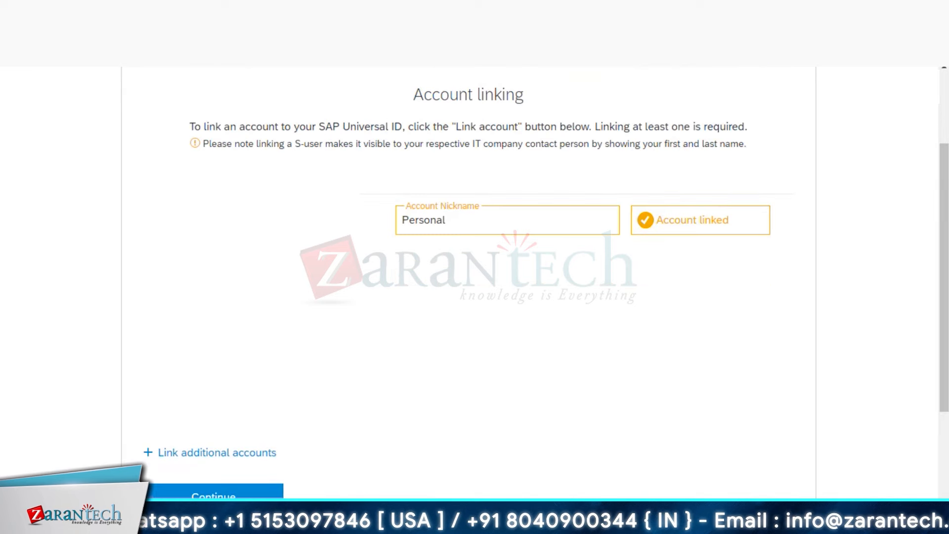
scroll(469, 282, up, 2)
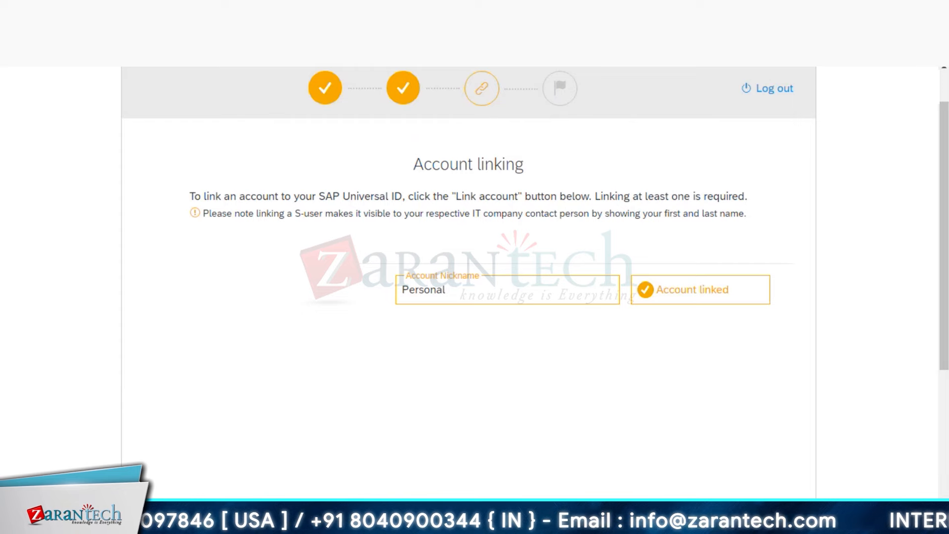
scroll(469, 281, up, 1)
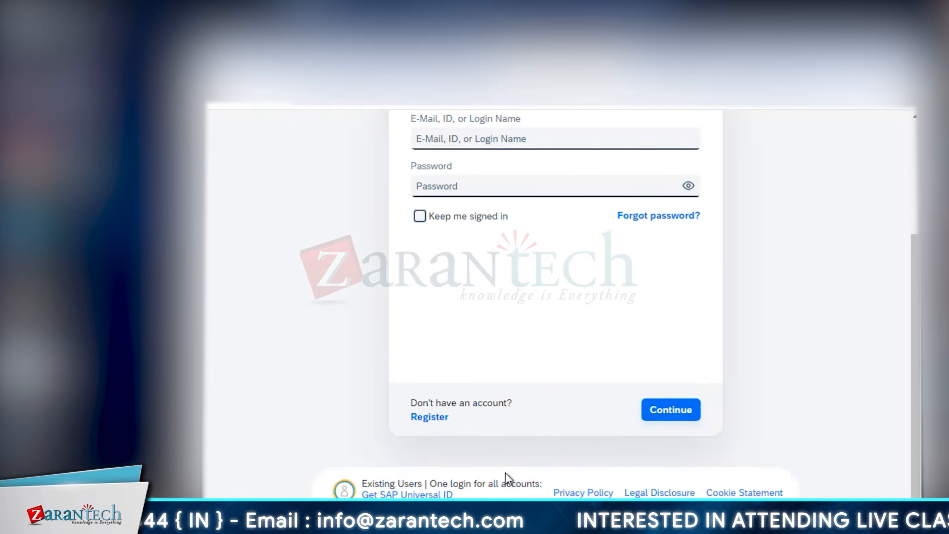
- View the Forgot My Password page, then navigate back to the SAP sign-in page
click(662, 217)
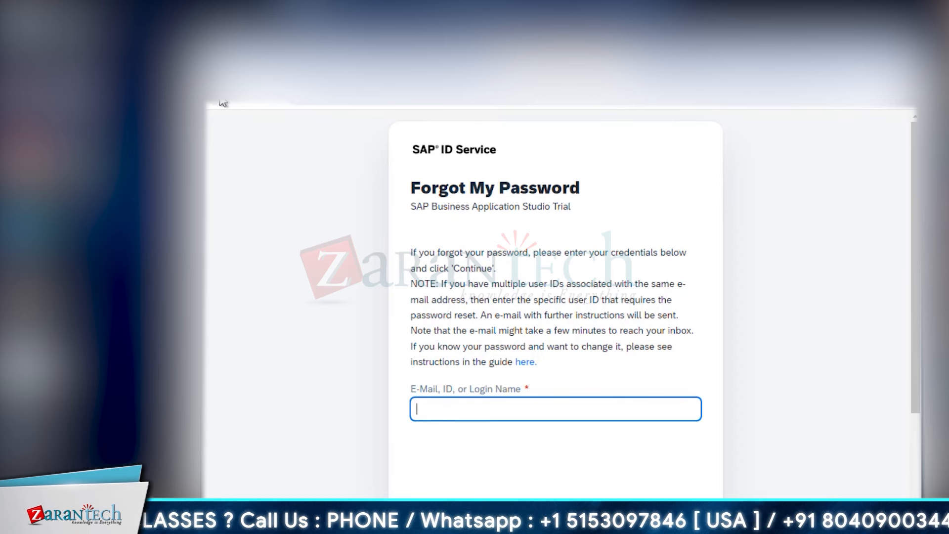
right_click(222, 102)
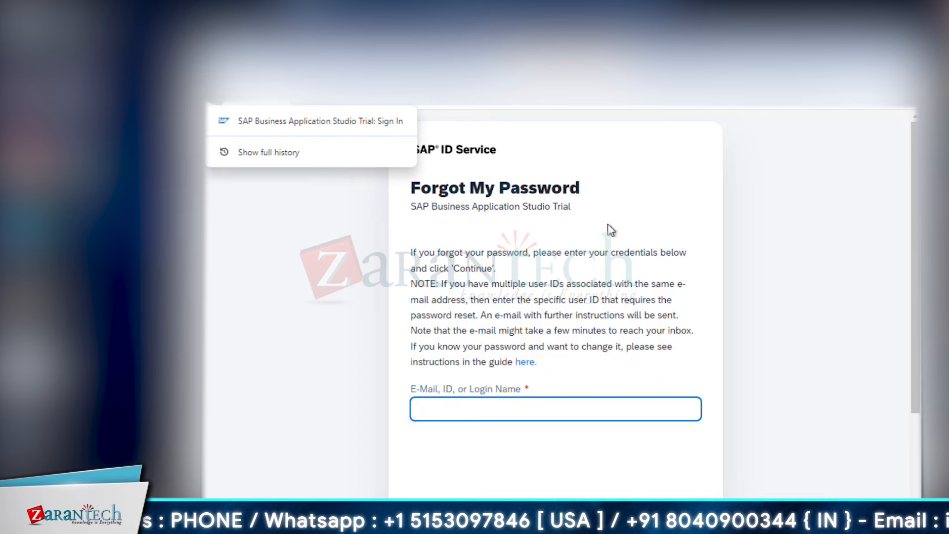
click(633, 235)
click(217, 98)
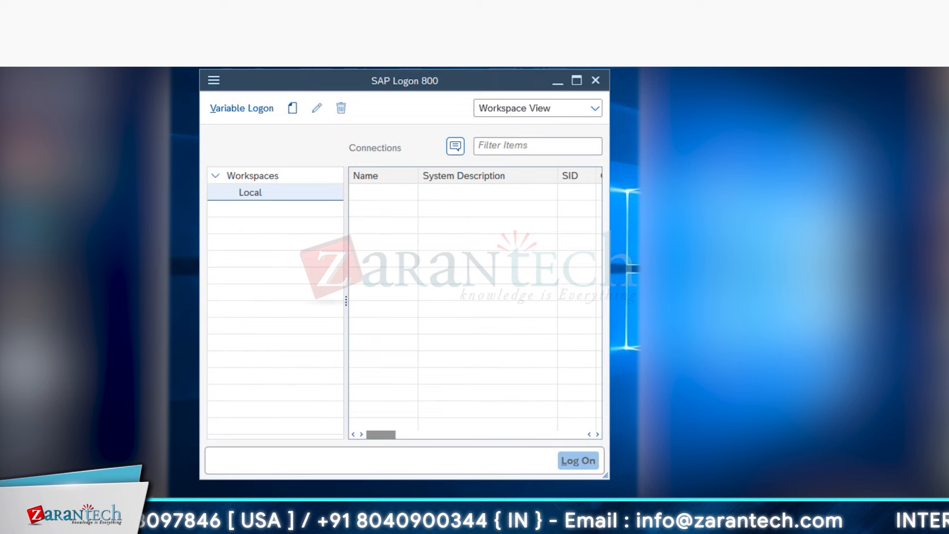
- Start a new user-specified connection and copy the S4H server address from the spreadsheet
click(293, 109)
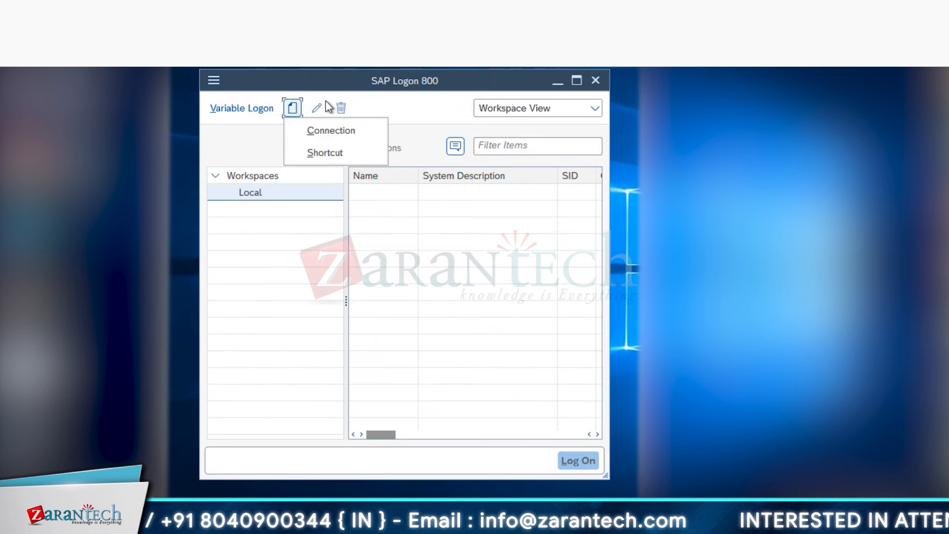
click(317, 135)
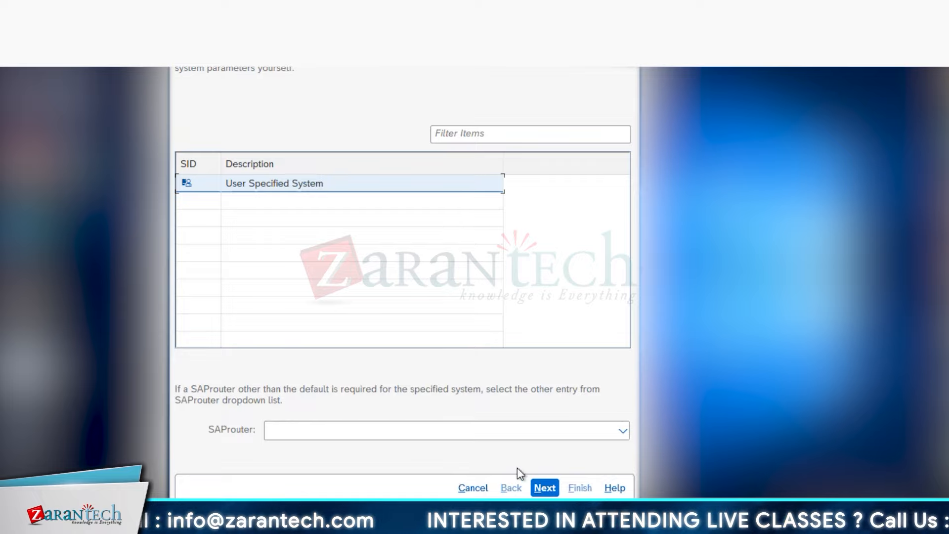
key(alt+Tab)
scroll(400, 394, up, 3)
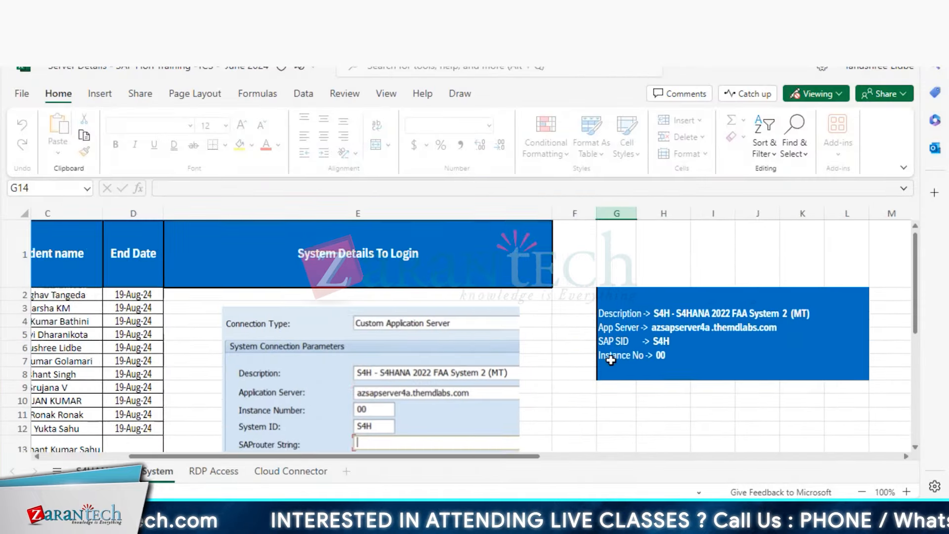
click(615, 350)
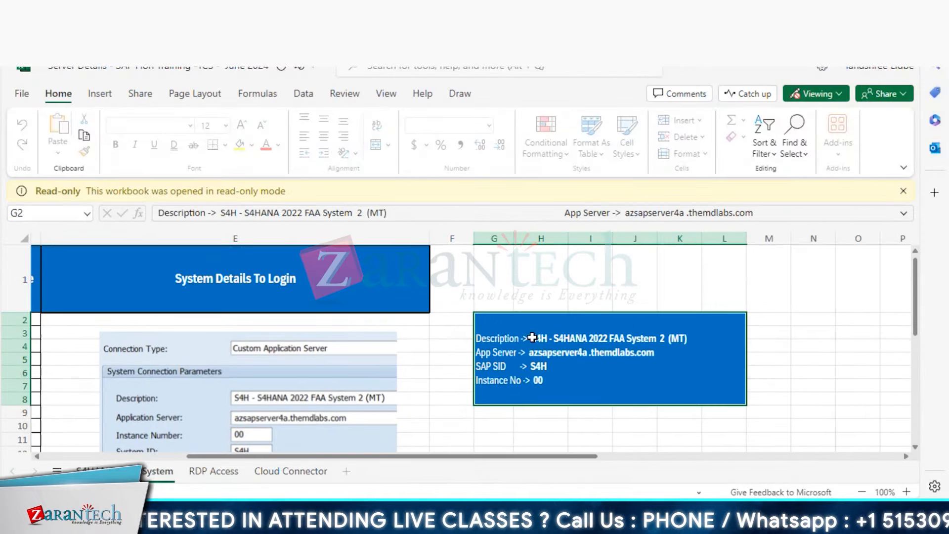
drag(407, 213, 222, 212)
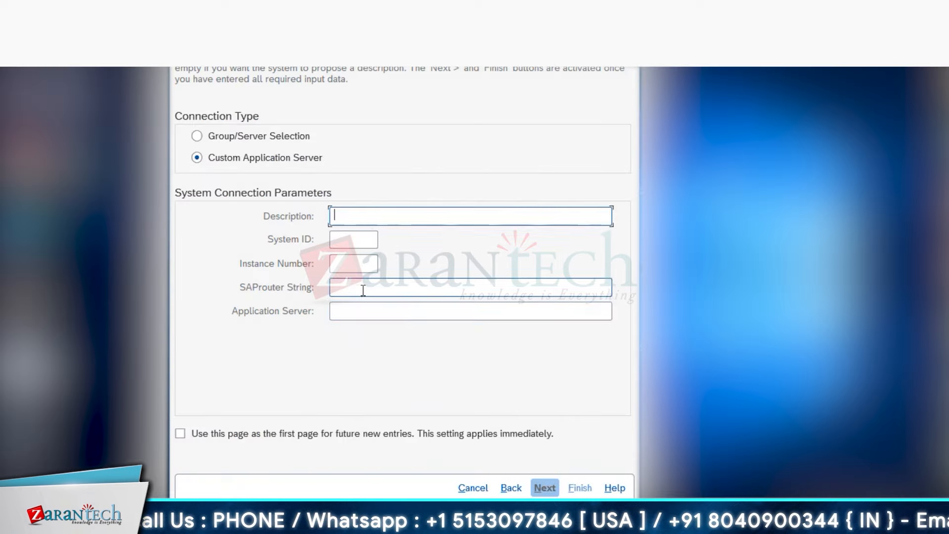
- Enter application server azsapserver4a .themdlabs.com, instance 00 and system ID S4H, then finish
click(375, 311)
text(azsapserver4a .themdlabs.com)
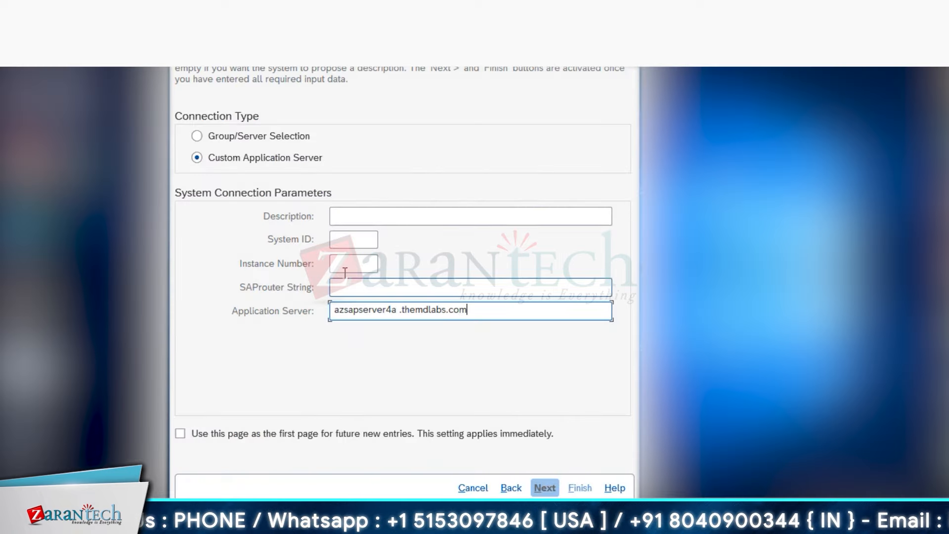
click(354, 263)
text(00)
click(354, 240)
text(S4H)
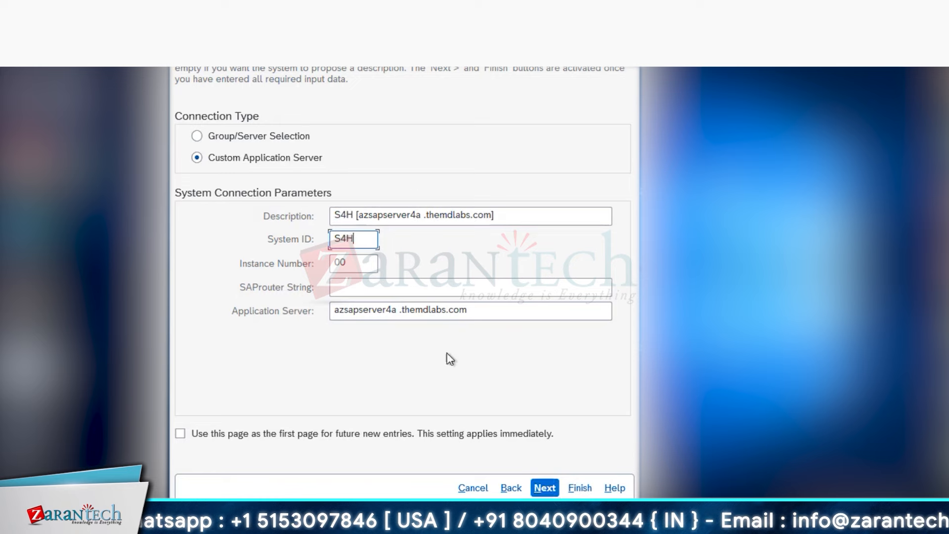
click(545, 488)
click(545, 488)
click(581, 488)
- Try logging on to S4H and decline the unknown-hostname error details
double_click(385, 195)
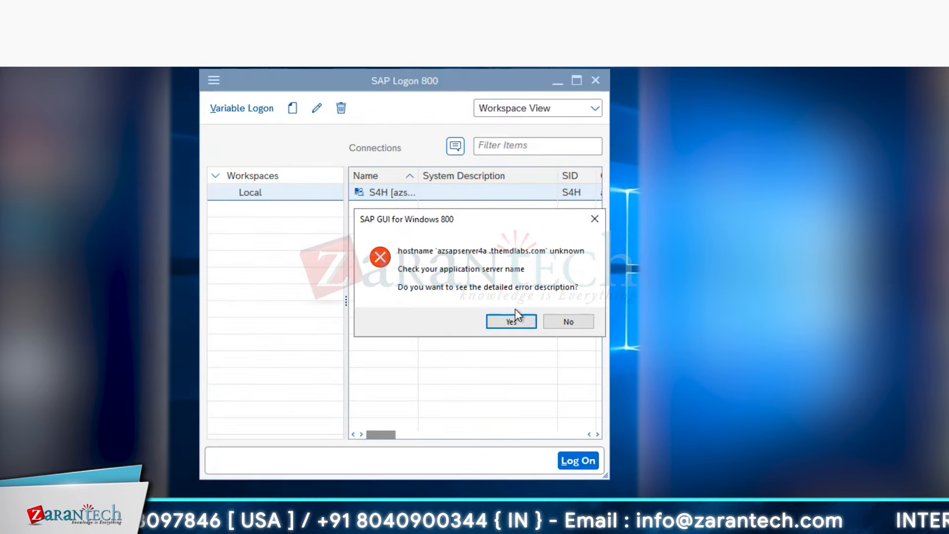
click(564, 321)
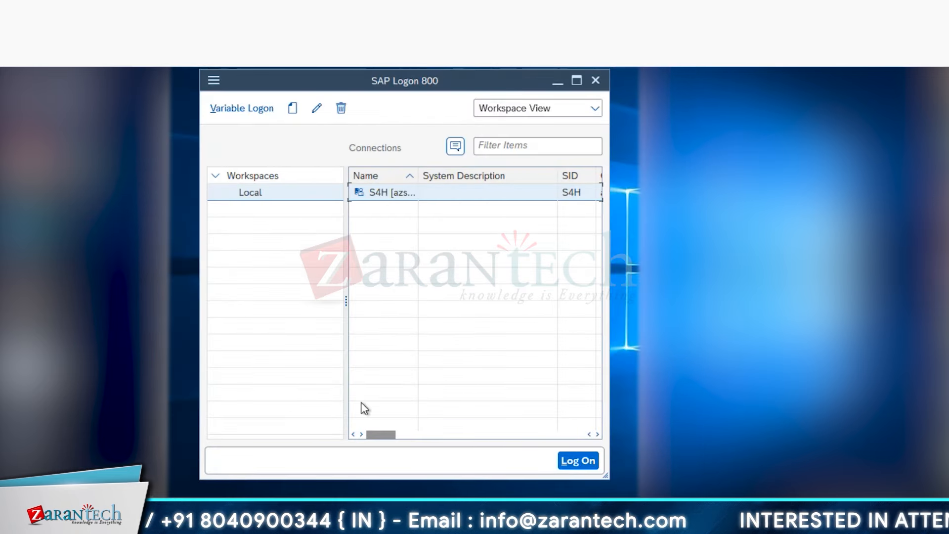
mouse_move(221, 524)
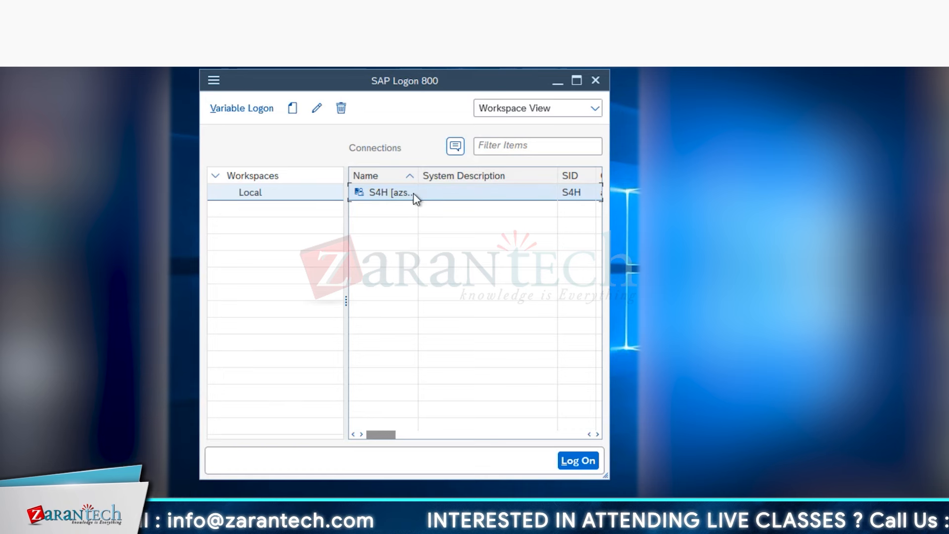
- Widen the Name column, retry the S4H logon and dismiss the hostname error
drag(418, 176, 432, 182)
double_click(394, 192)
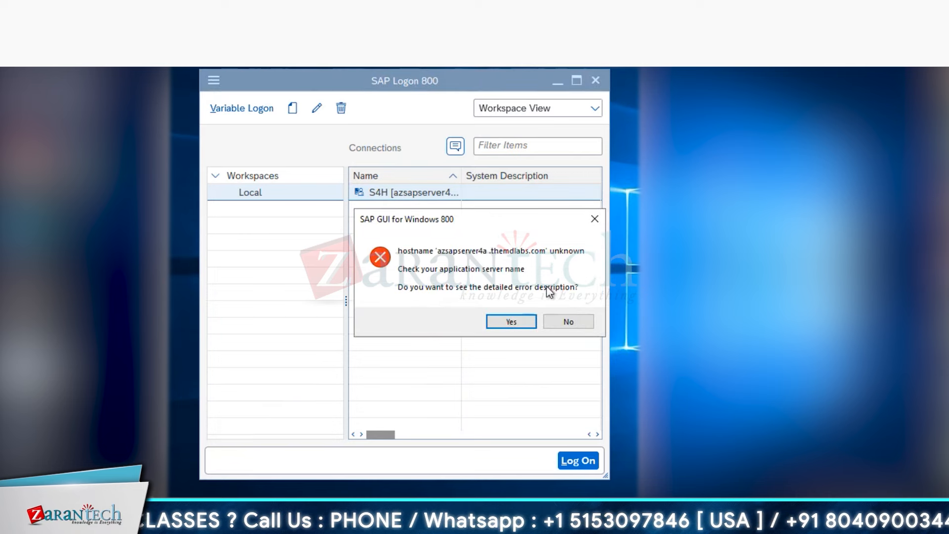
click(560, 323)
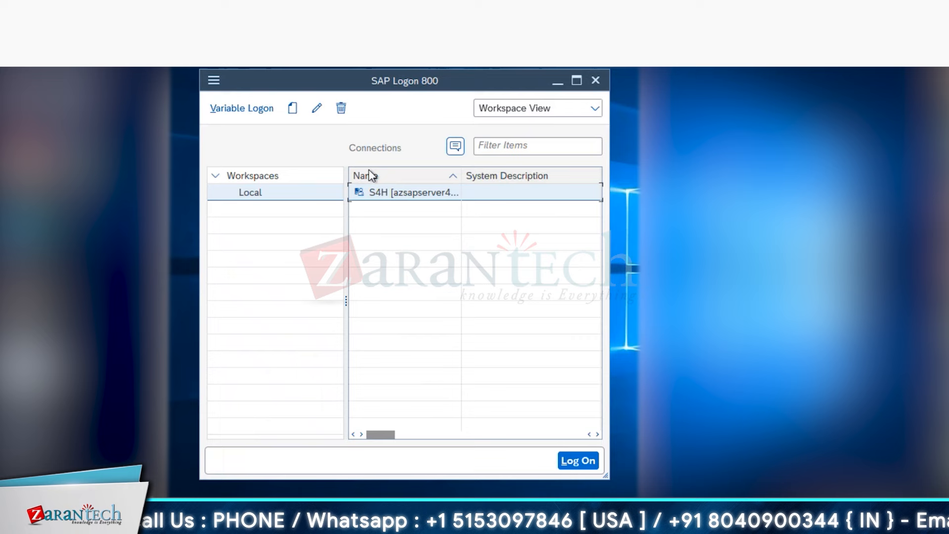
- Edit S4H's application server to azsapserver4a.themdlabs.com by deleting the stray space, and save
click(316, 109)
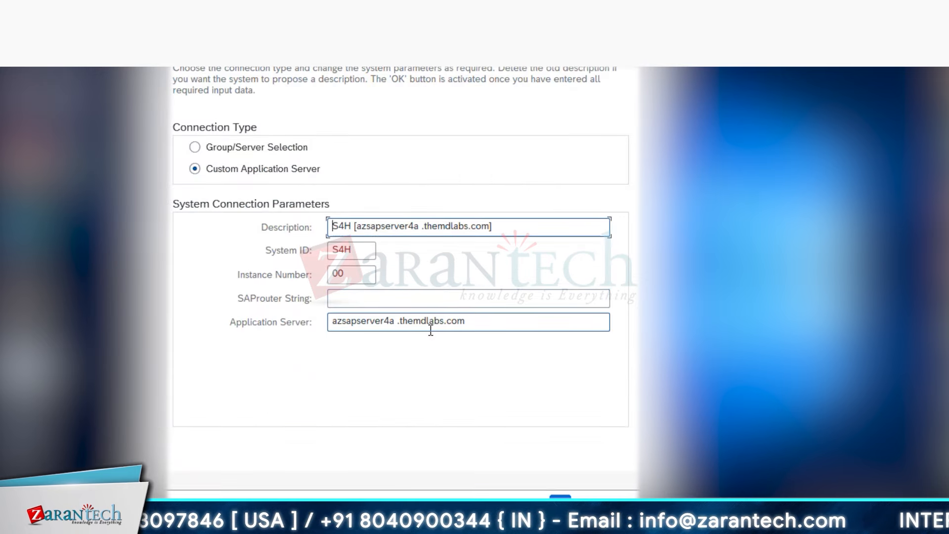
click(483, 323)
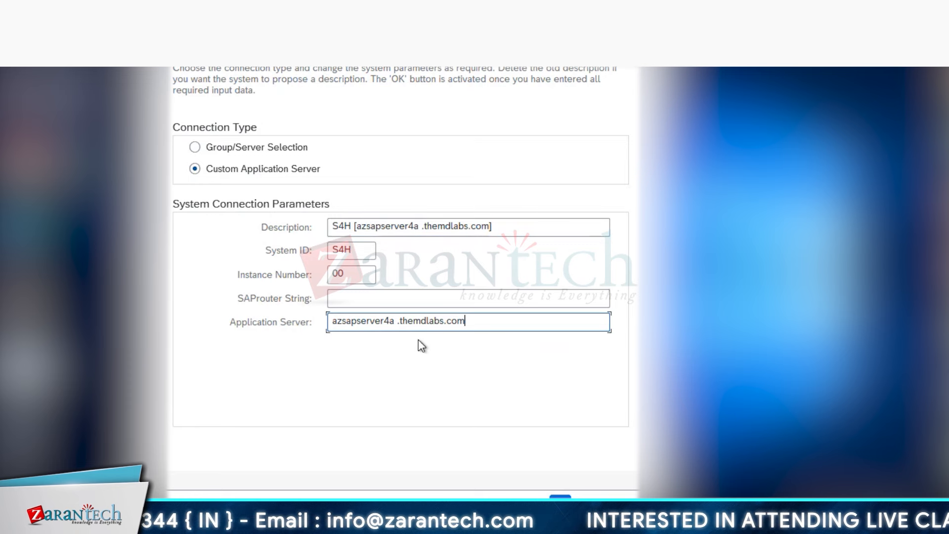
click(399, 323)
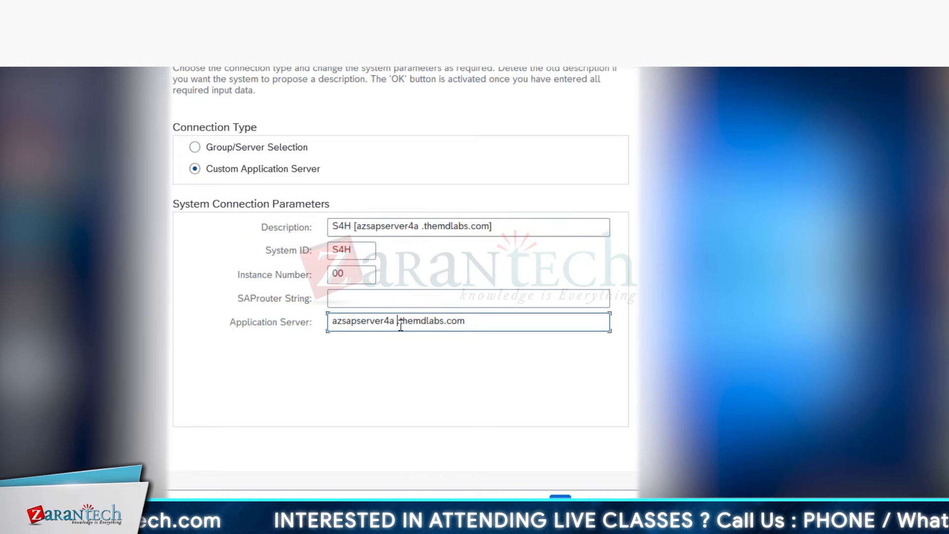
key(BackSpace)
click(560, 503)
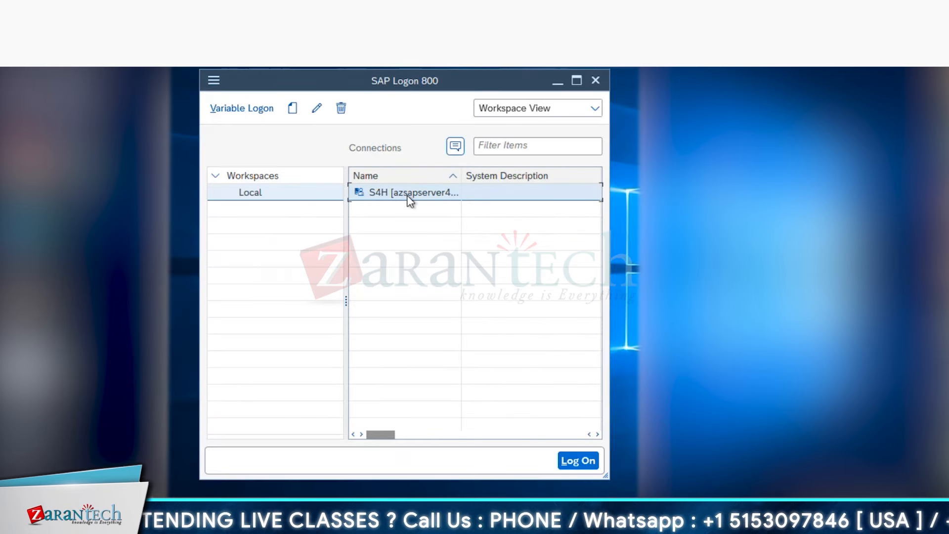
- Log on to S4H client 100 with the password and dismiss the copyright/licence notice
double_click(409, 193)
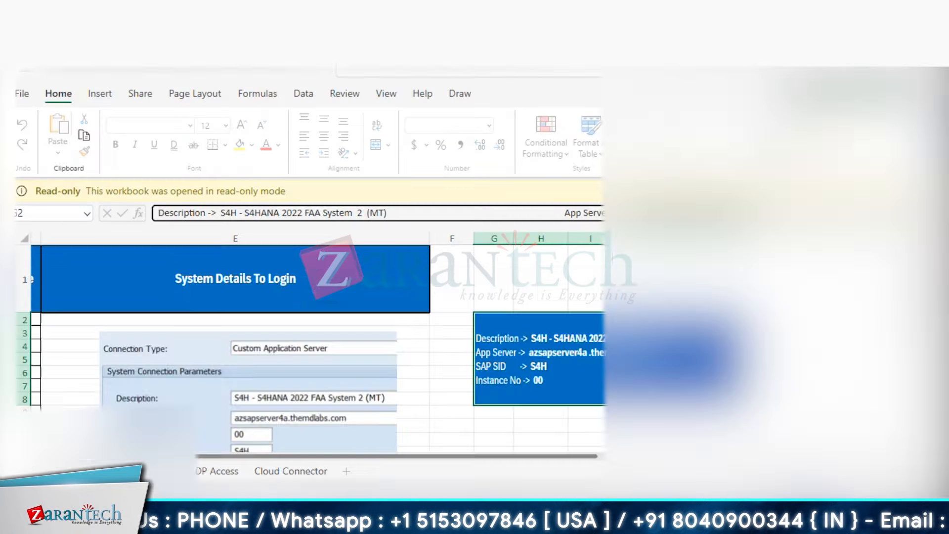
scroll(470, 351, left, 4)
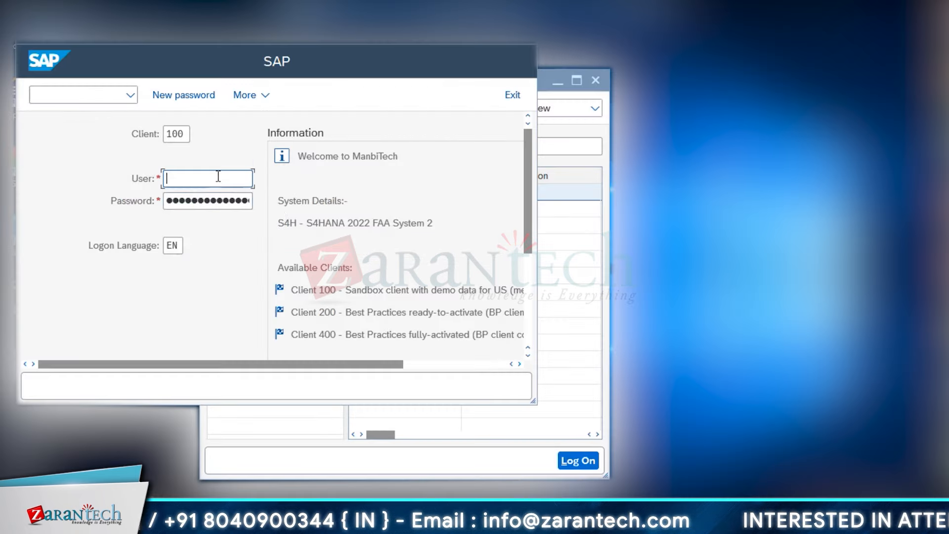
key(Tab)
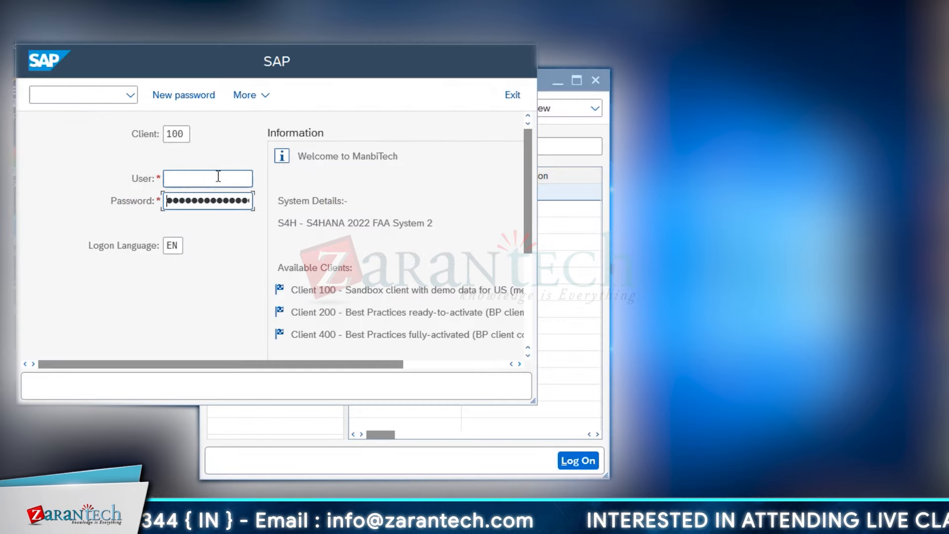
click(218, 177)
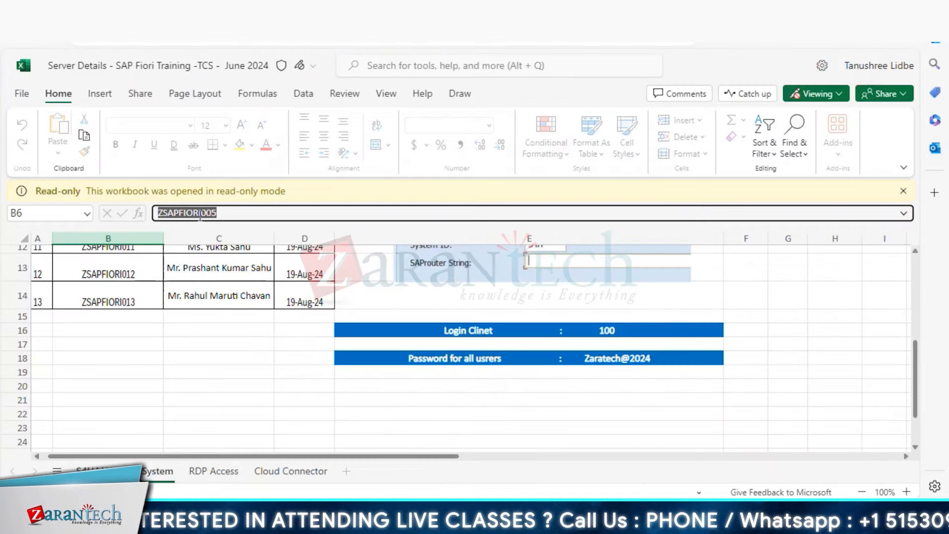
click(224, 214)
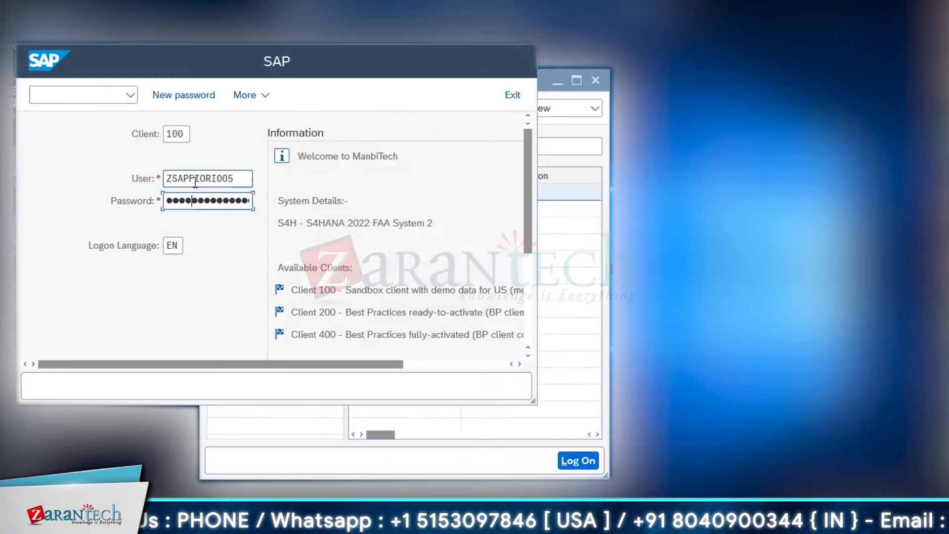
text(•••)
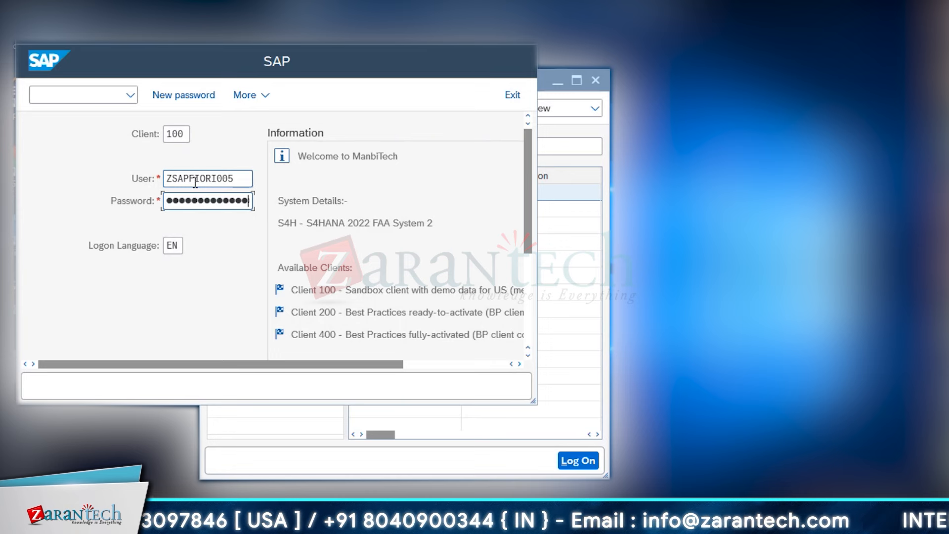
key(Return)
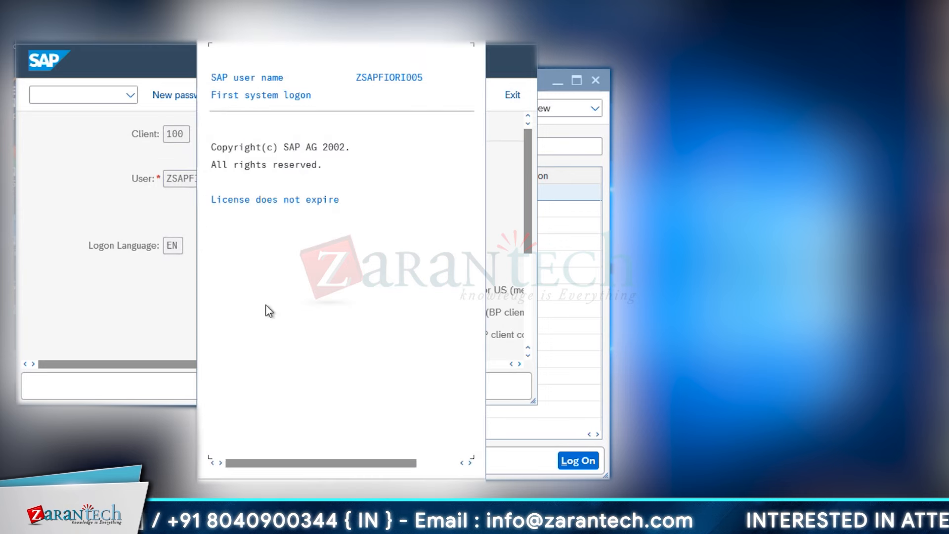
key(Return)
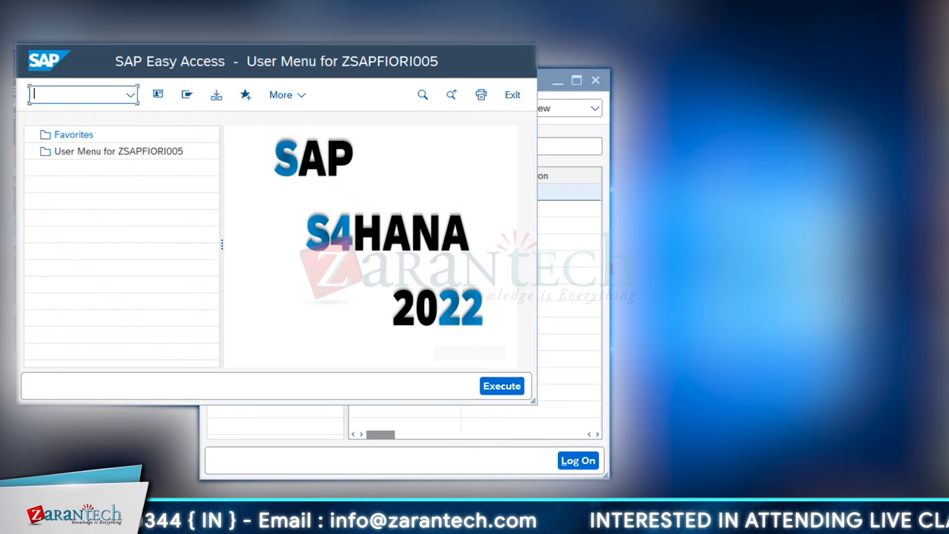
- Maximize the SAP session and run transaction smicm for server sapserver_S4H_00
click(502, 44)
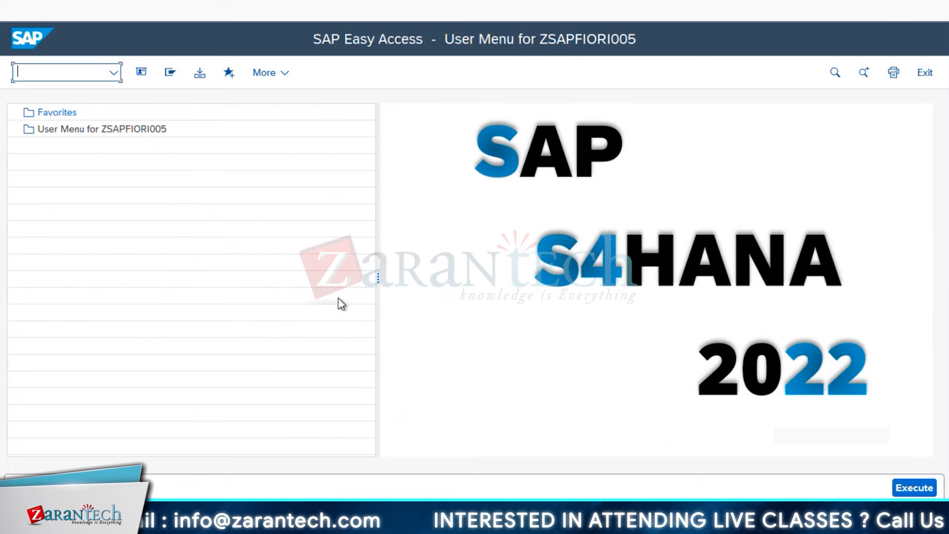
text(smi)
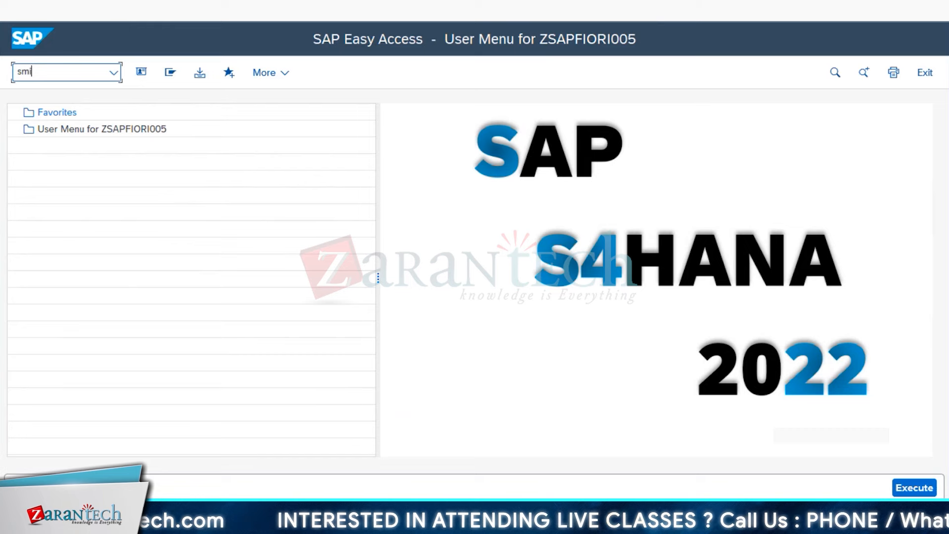
text(cm)
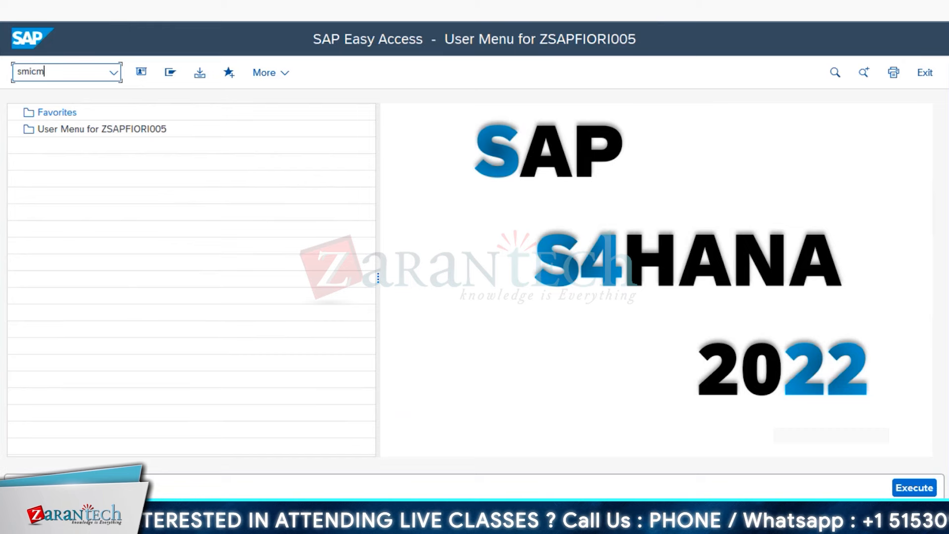
key(Return)
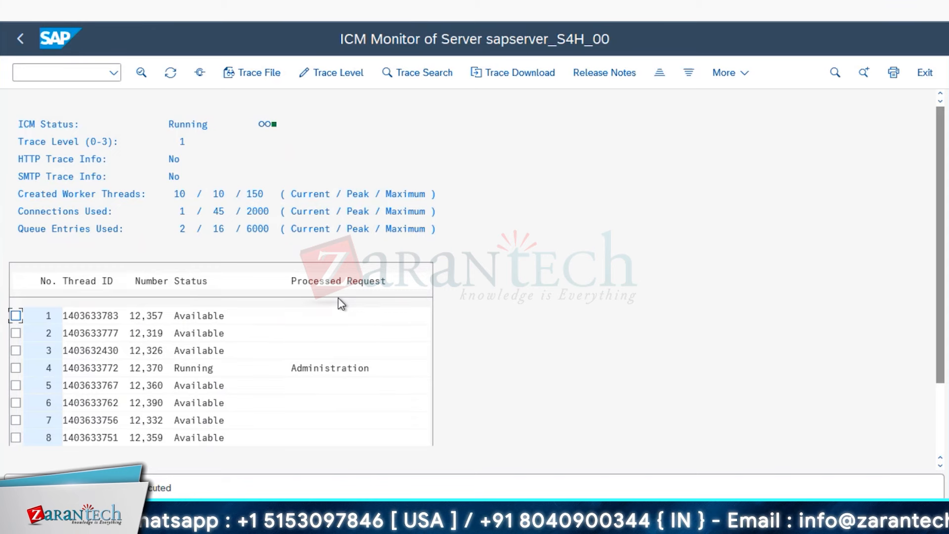
- Choose Goto > Services to show the active HTTP, SMTP and HTTPS ports
click(106, 21)
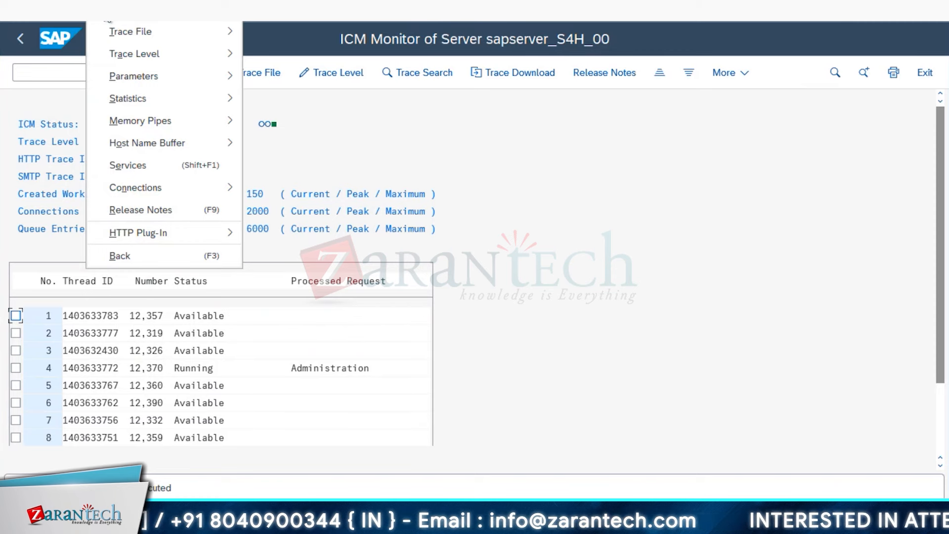
click(139, 166)
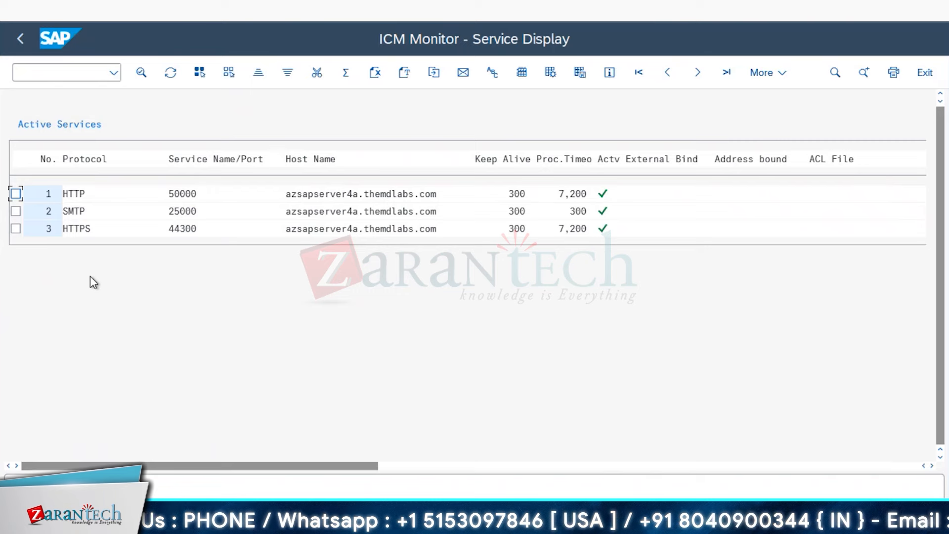
- Copy the HTTP 50000 row with host azsapserver4a.themdlabs.com into a new Notepad note
key(alt+Tab)
drag(279, 121, 418, 288)
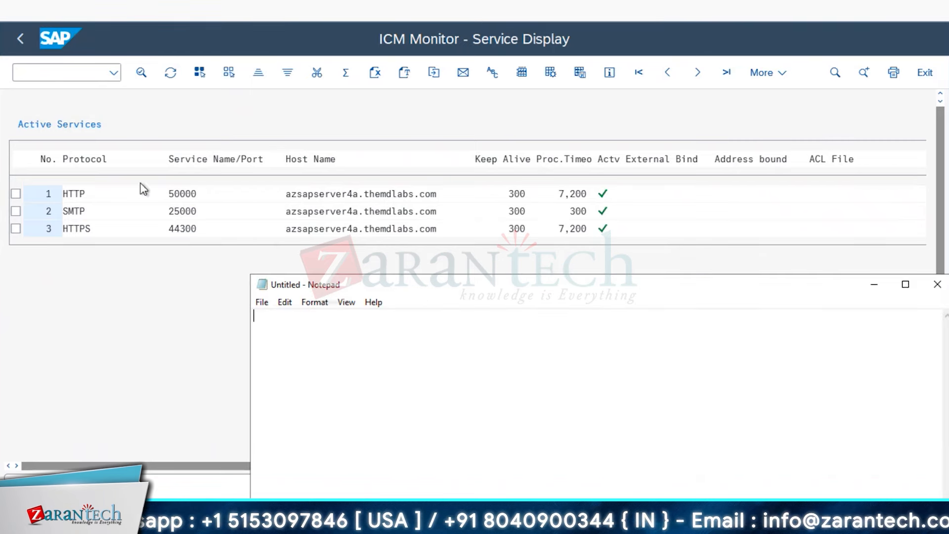
click(64, 194)
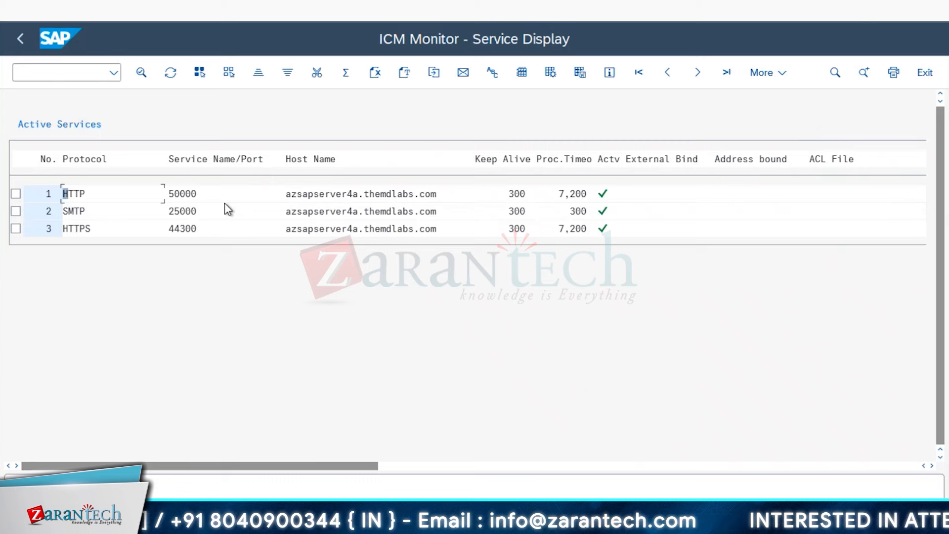
key(ctrl+y)
drag(63, 194, 445, 206)
key(ctrl+c)
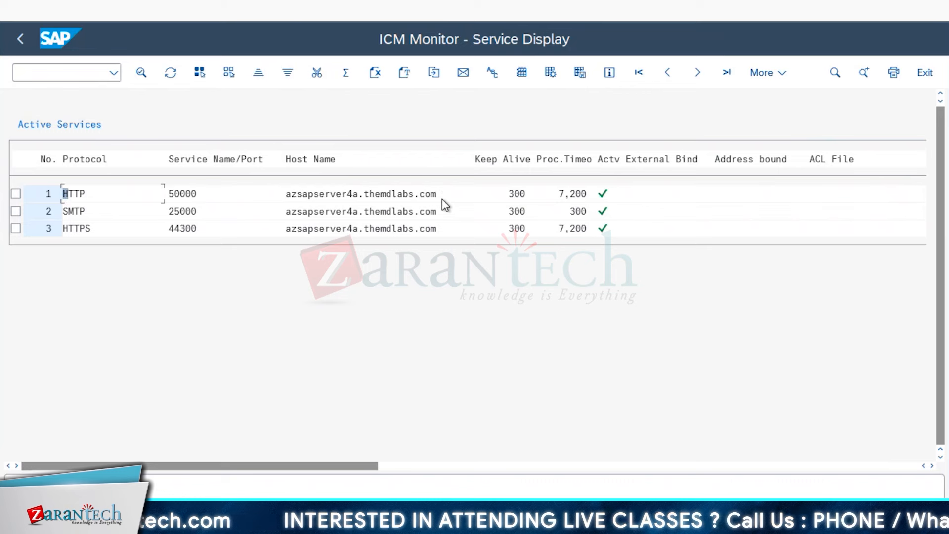
click(445, 524)
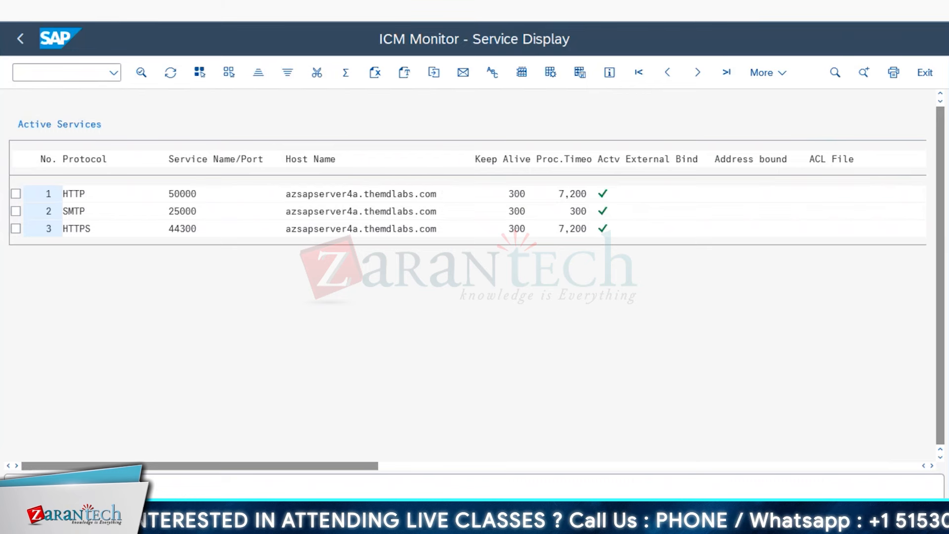
key(ctrl+v)
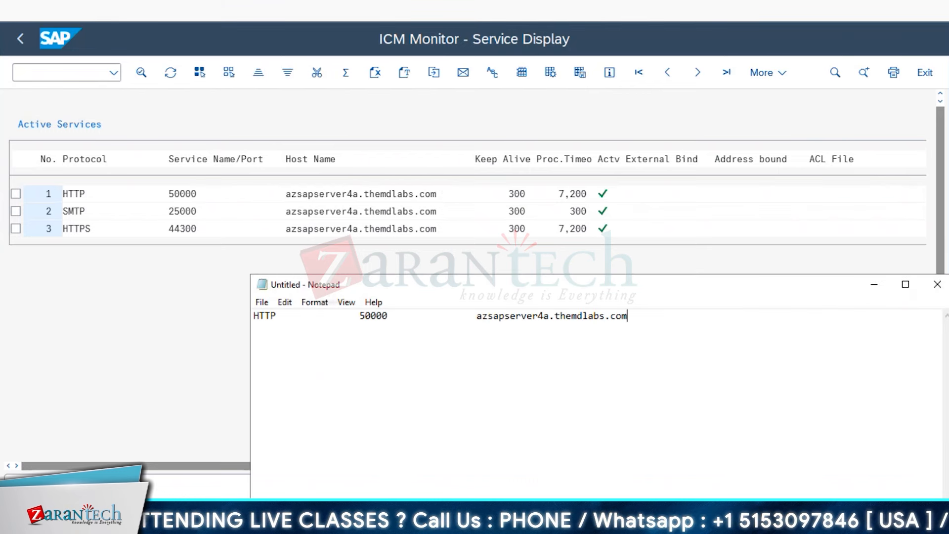
key(Return)
key(Return)
- Copy the HTTPS 44300 row with its host name into the same note
click(106, 239)
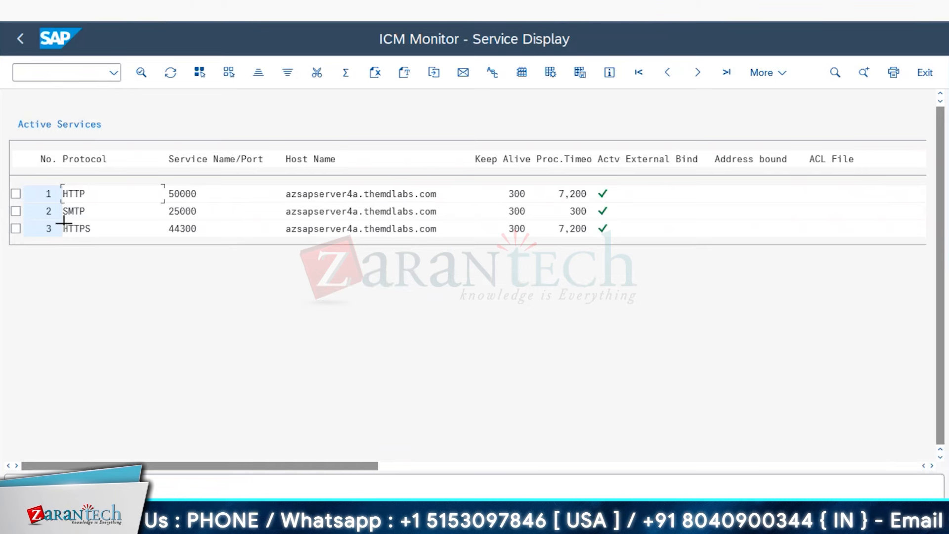
drag(91, 228, 436, 233)
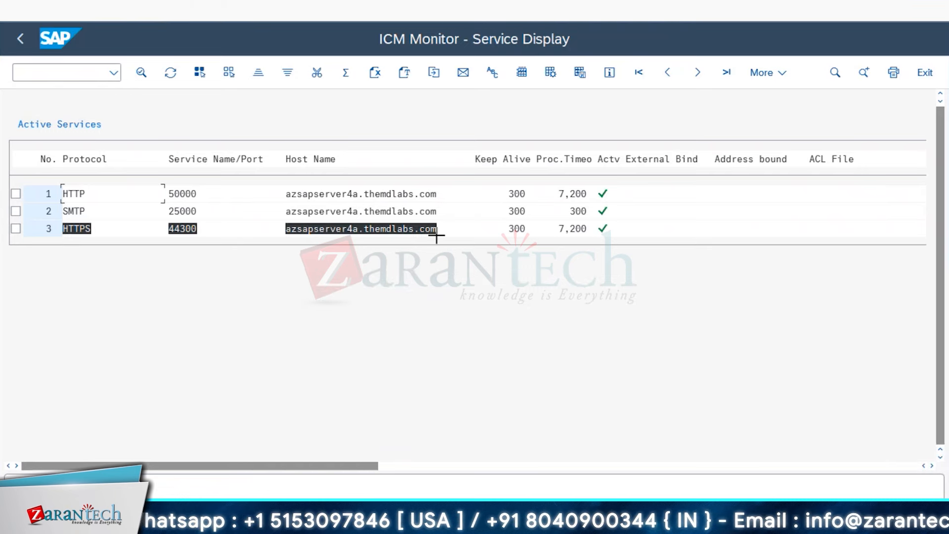
key(ctrl+c)
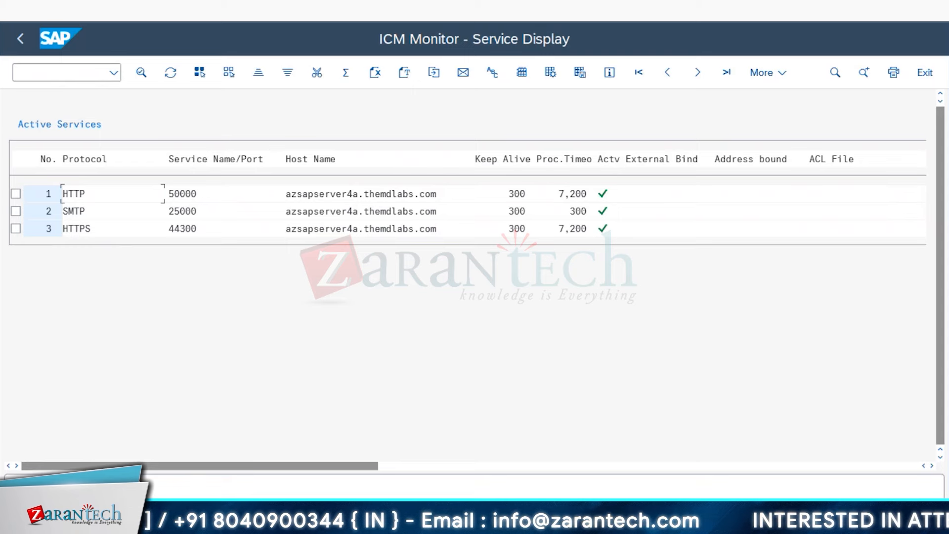
click(265, 472)
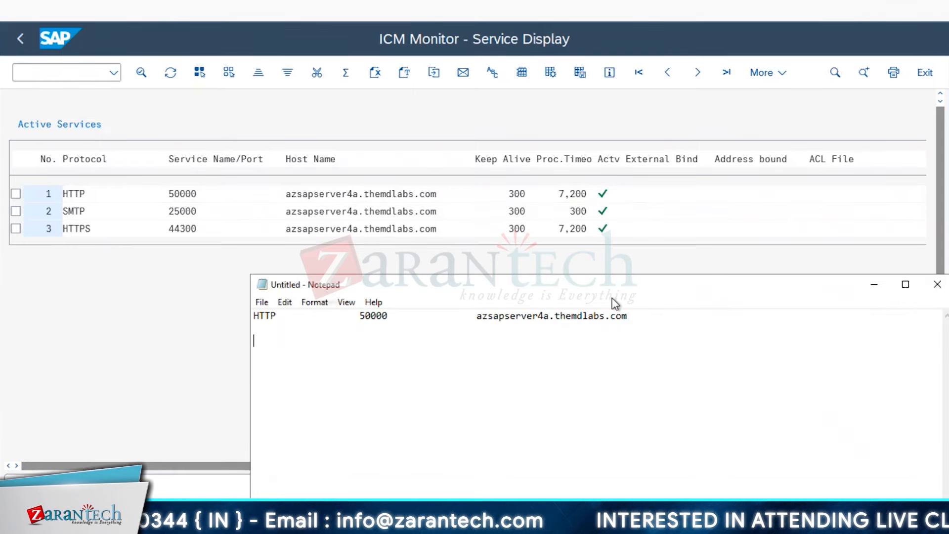
key(ctrl+v)
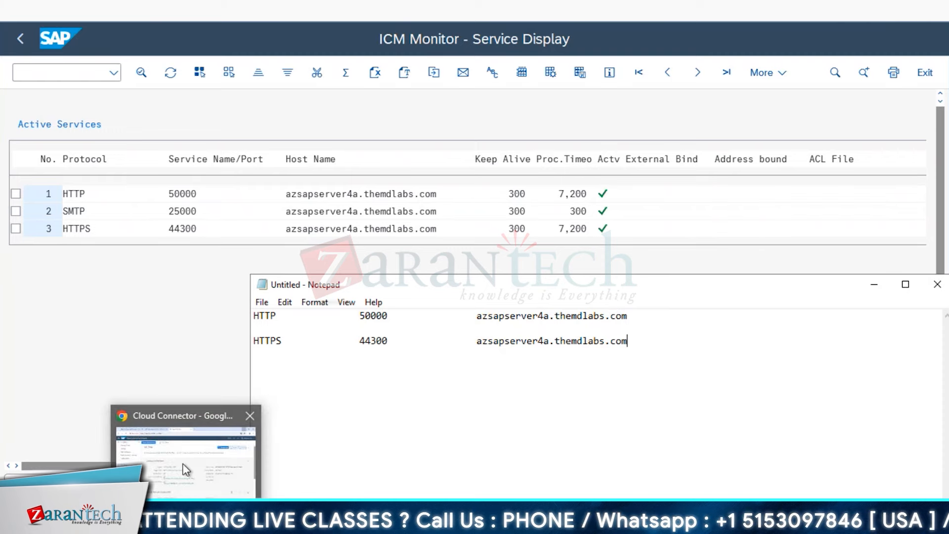
- Open Cloud To On-Premise in the Cloud Connector and acknowledge the session-expired message
click(185, 469)
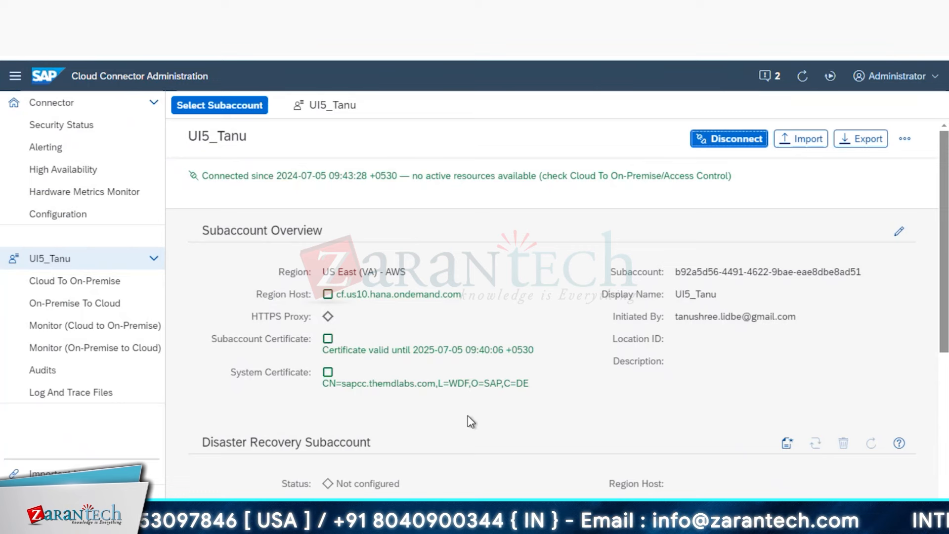
scroll(468, 415, down, 1)
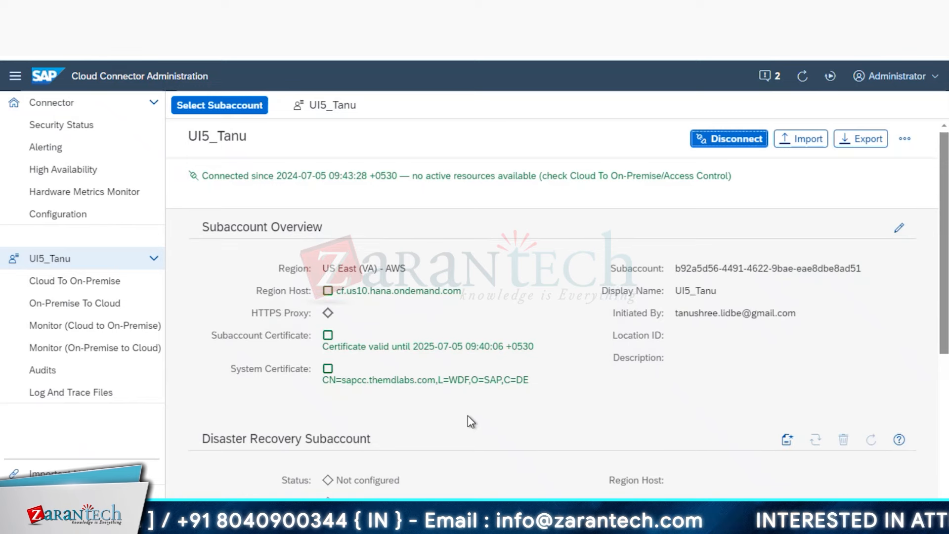
click(91, 287)
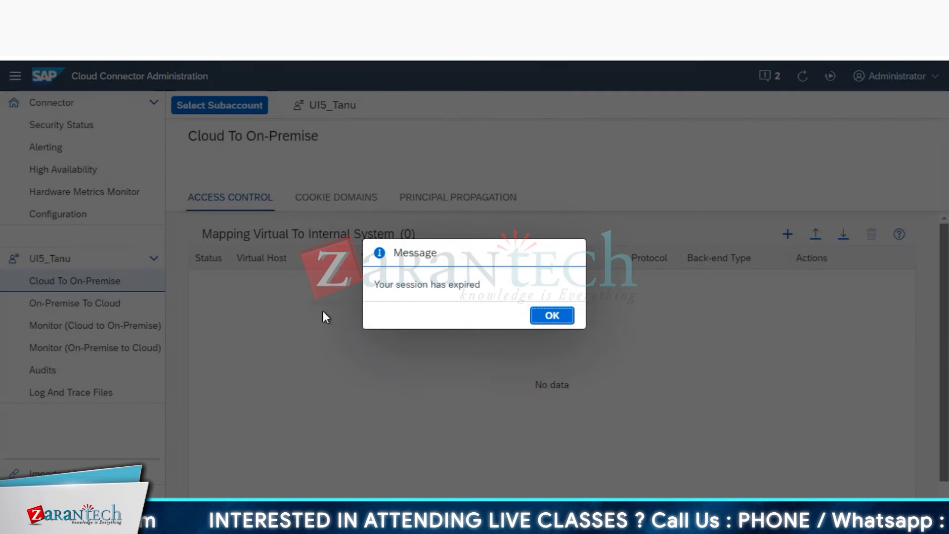
click(552, 316)
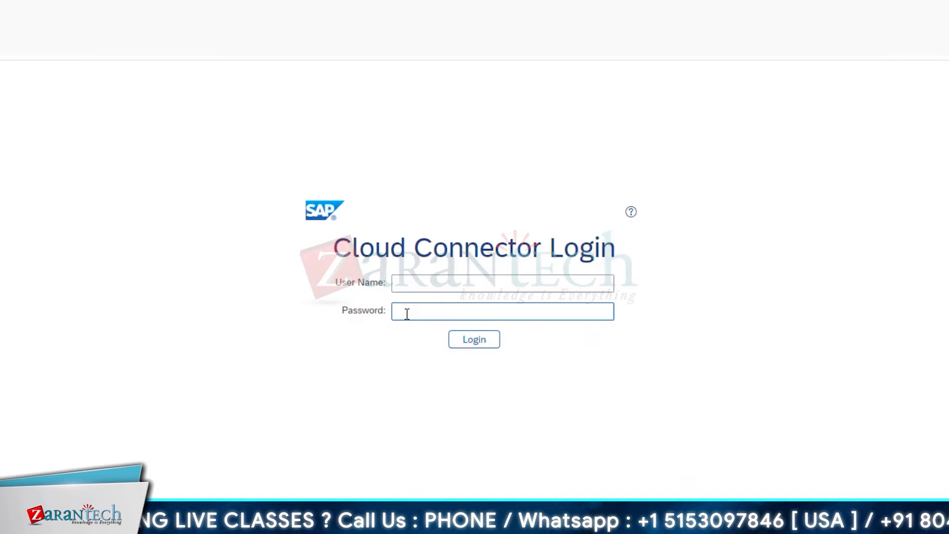
- Log back in as Administrator with the account password
click(436, 283)
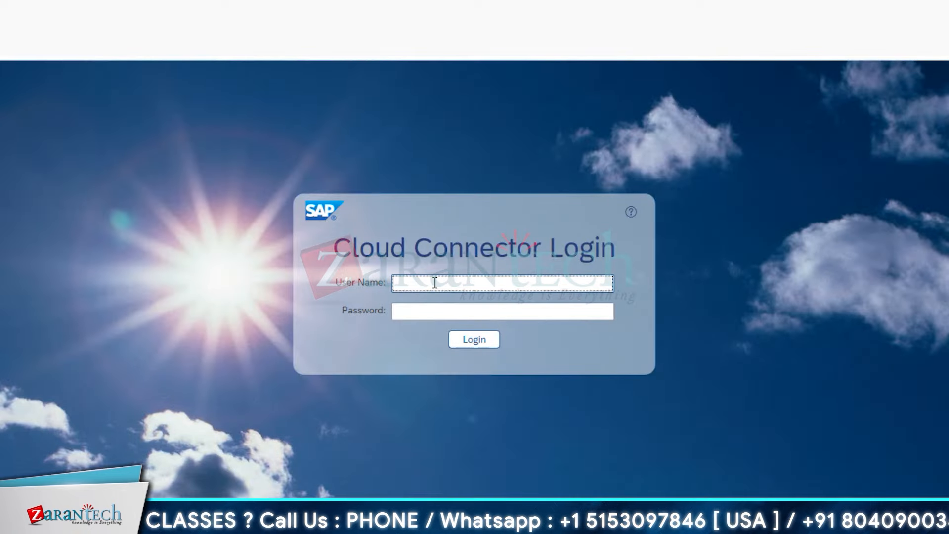
text(Administrator)
key(Tab)
text(••••••••••••)
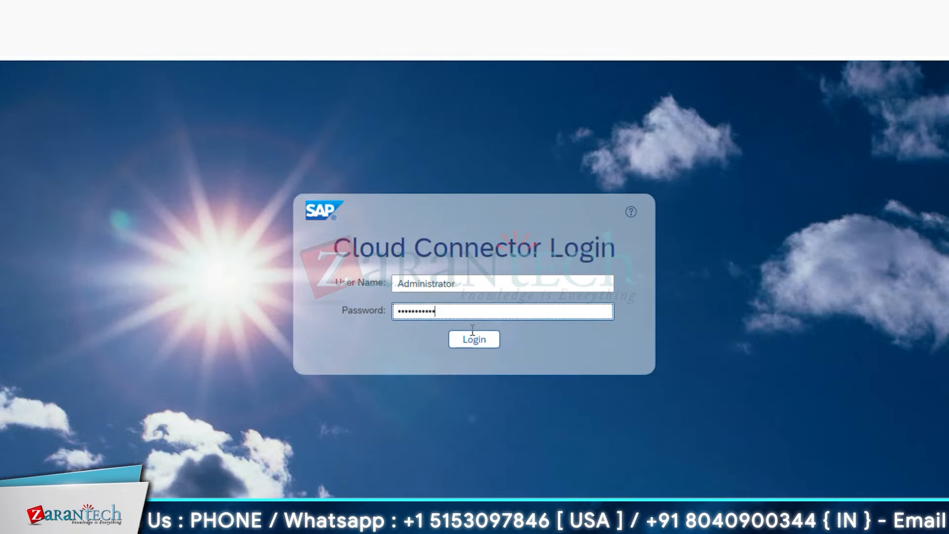
click(474, 339)
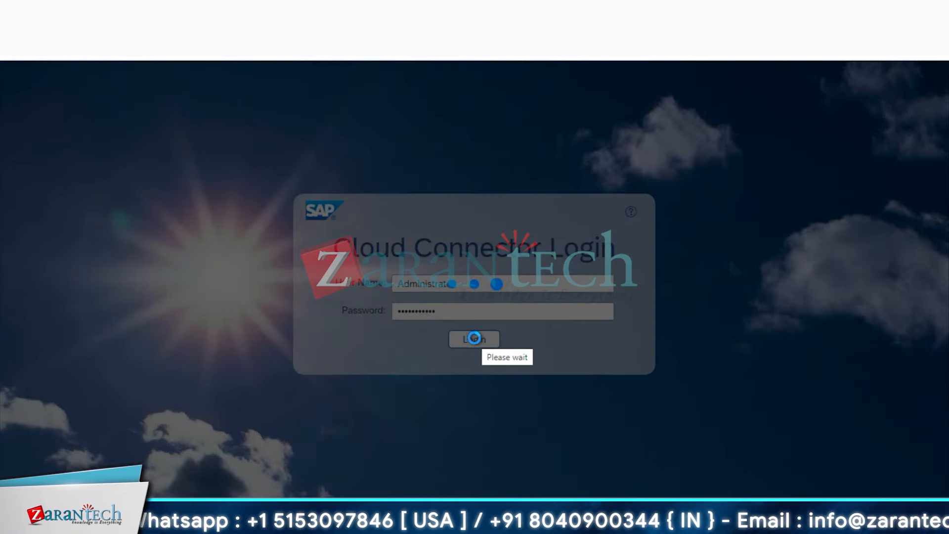
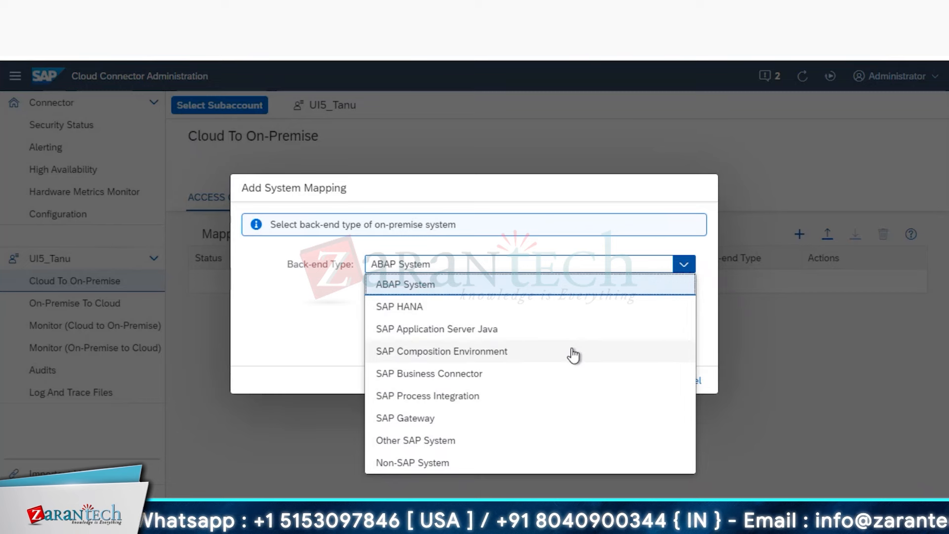
- Set the new mapping's back-end type to SAP HANA and its protocol to HTTPS
click(503, 311)
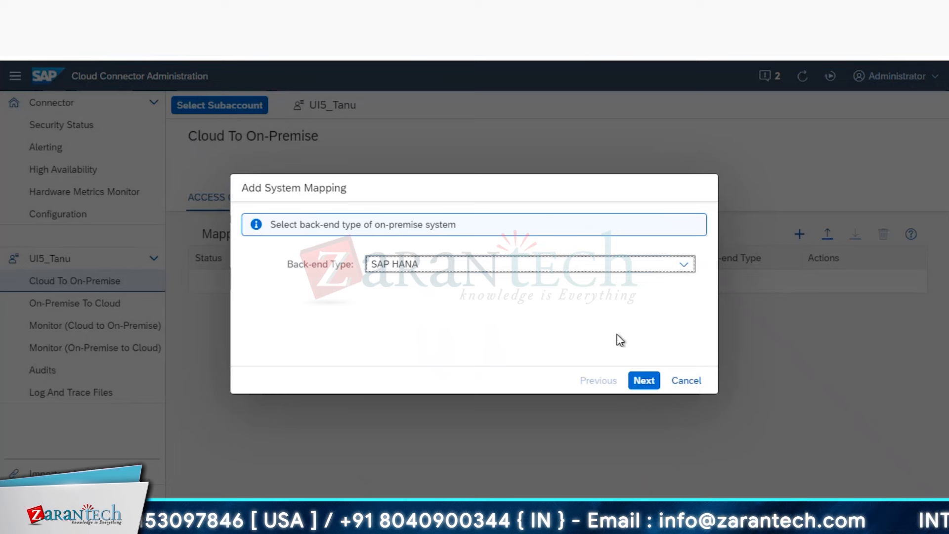
click(644, 382)
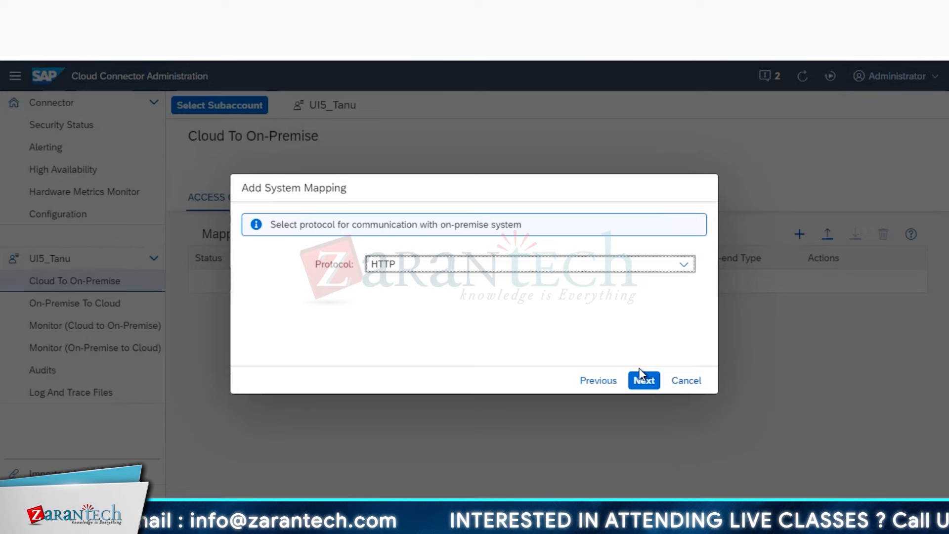
click(684, 267)
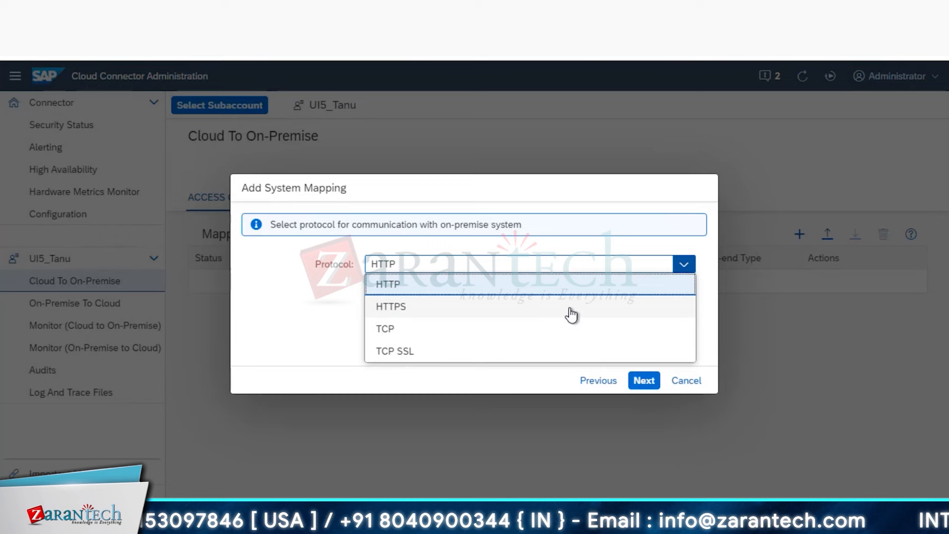
click(571, 315)
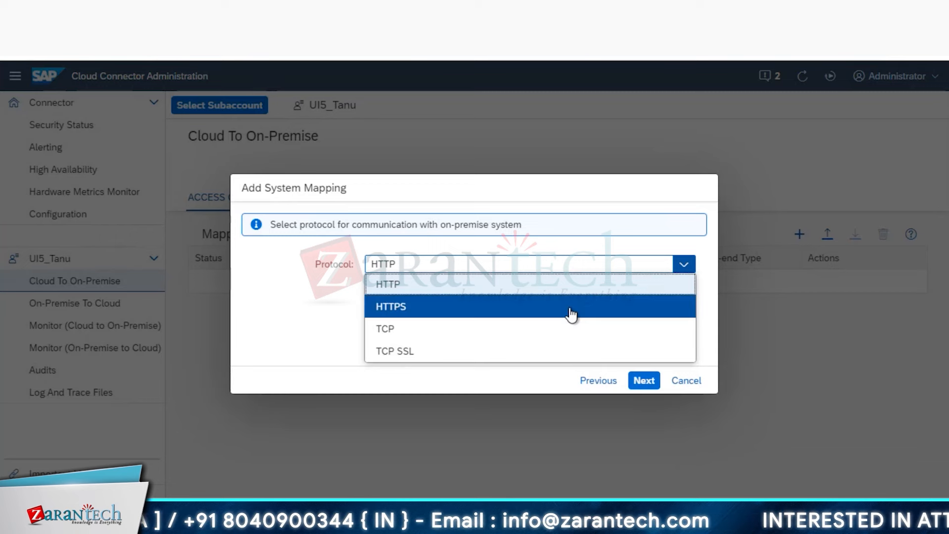
click(649, 385)
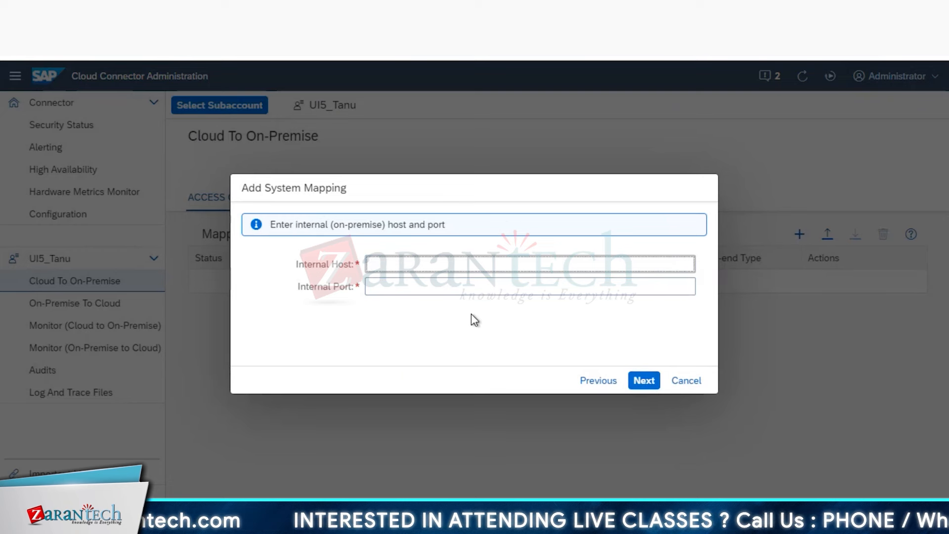
- Copy the HTTPS host name azsapserver4a.themdlabs.com from the notes into Internal Host
mouse_move(254, 522)
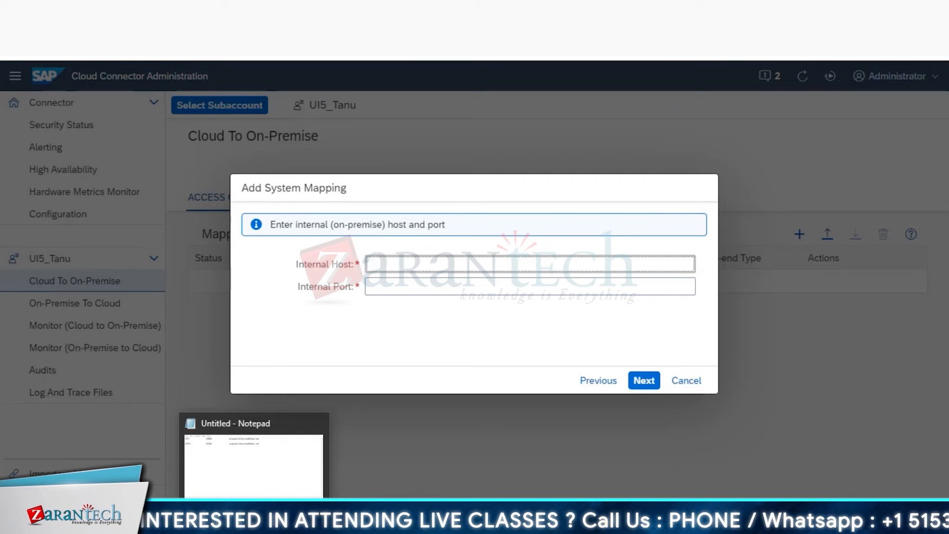
click(272, 445)
drag(500, 305, 504, 349)
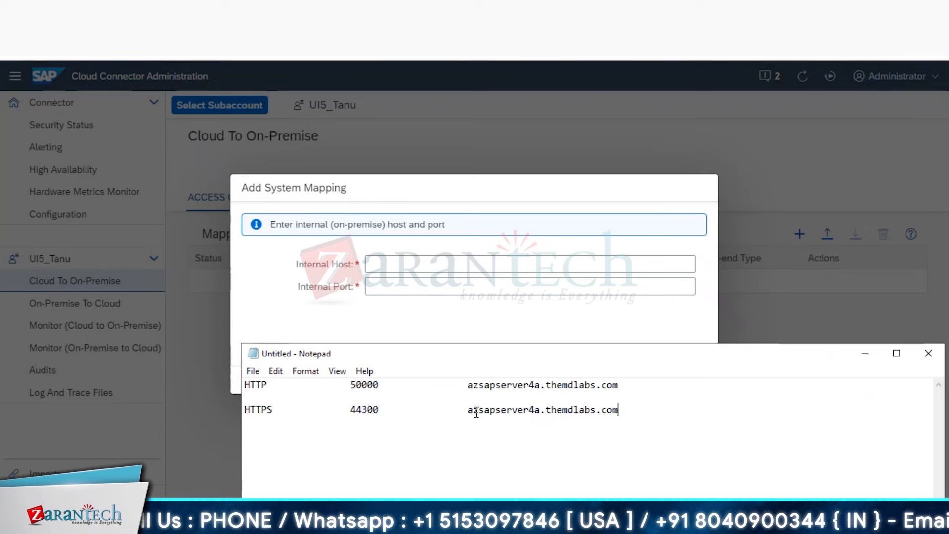
drag(469, 410, 617, 409)
key(ctrl+c)
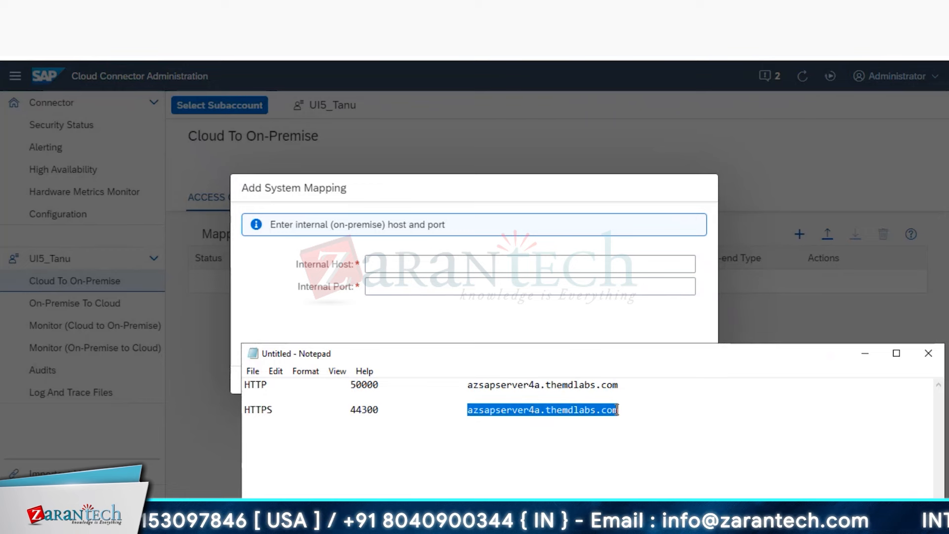
click(571, 267)
key(ctrl+v)
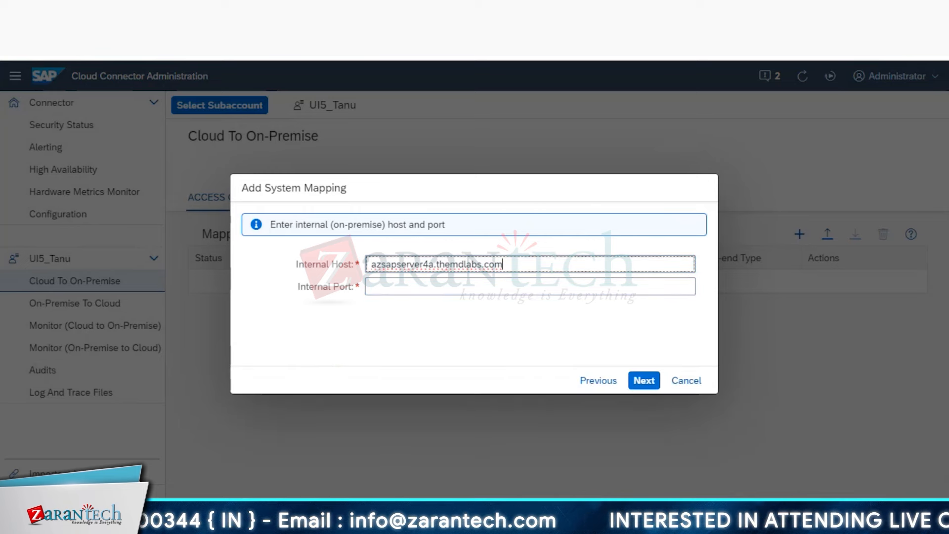
- Copy port 44300 from the notes into Internal Port and continue to the virtual host
key(alt+Tab)
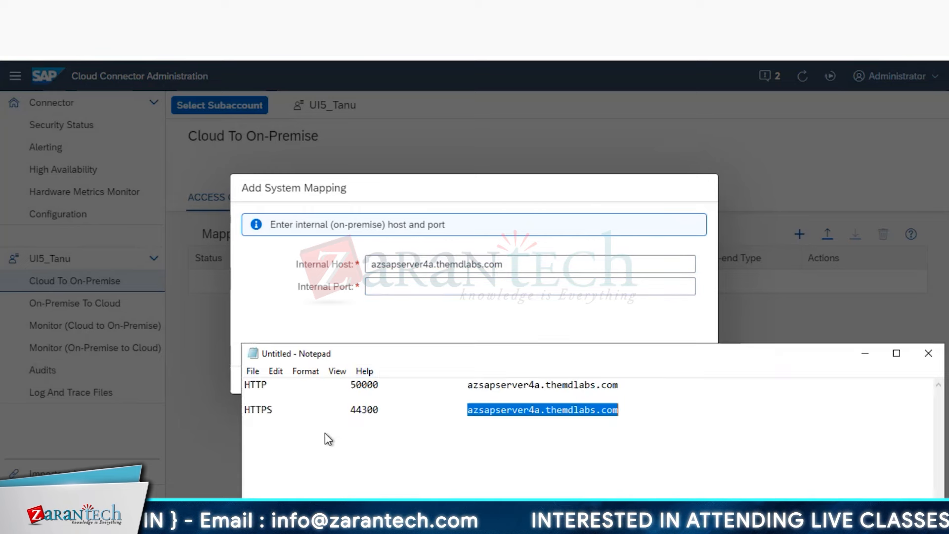
double_click(360, 409)
key(Right)
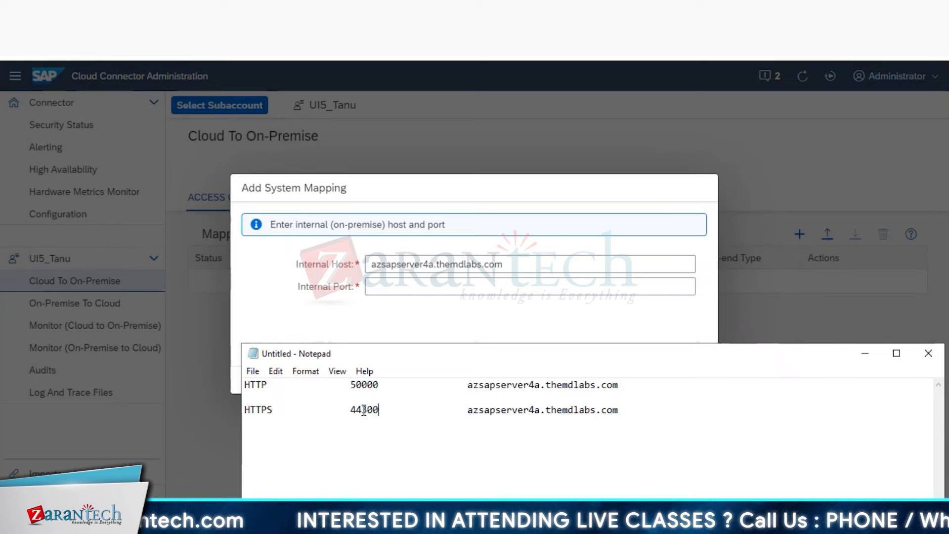
double_click(364, 409)
key(ctrl+c)
click(406, 286)
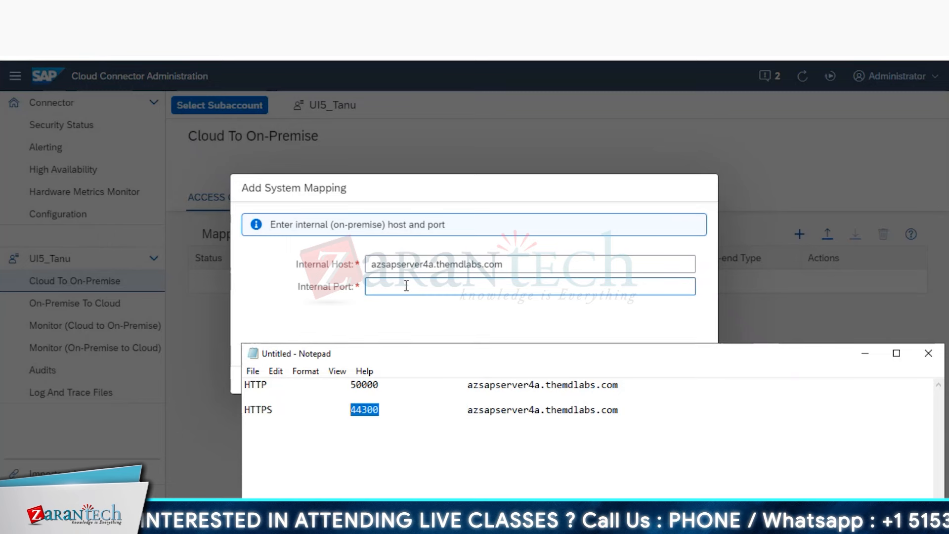
key(ctrl+v)
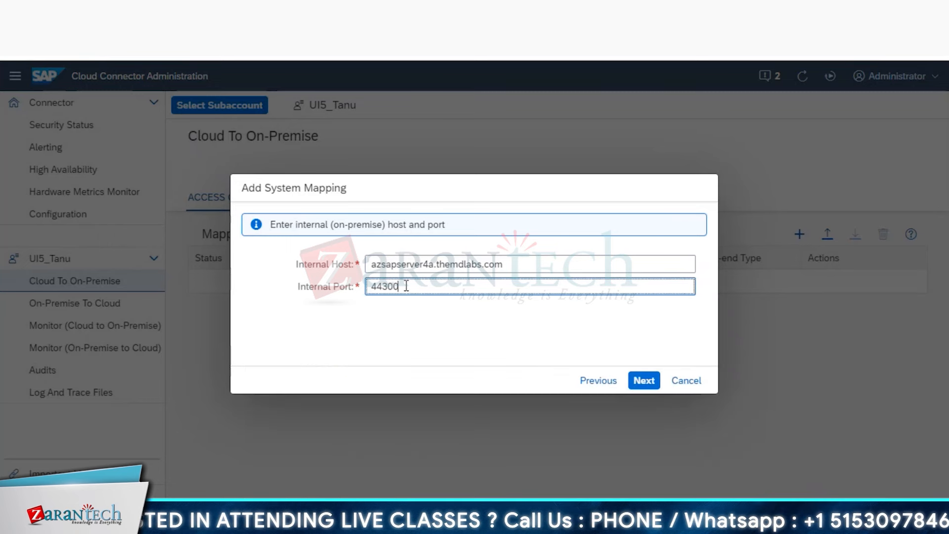
click(645, 383)
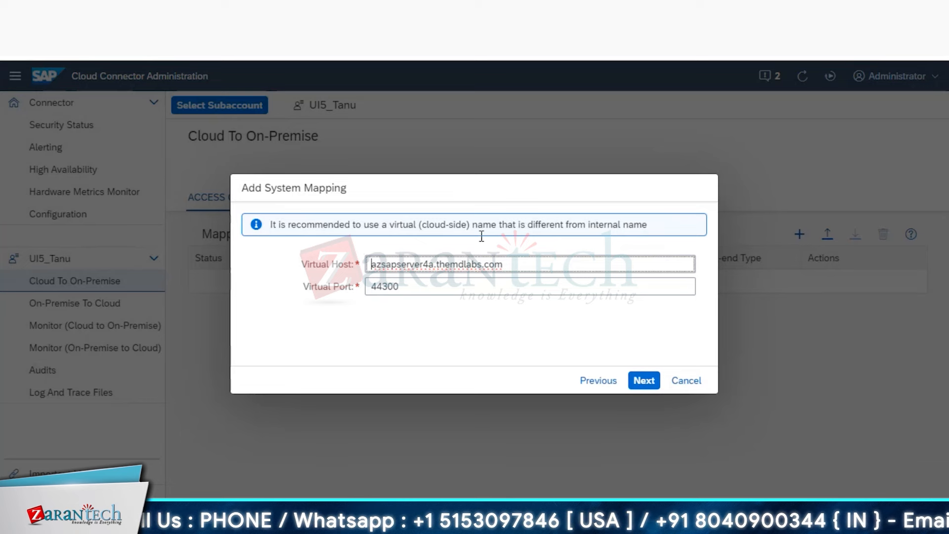
- Accept the suggested virtual host and port, and set the principal type to Kerberos
click(641, 387)
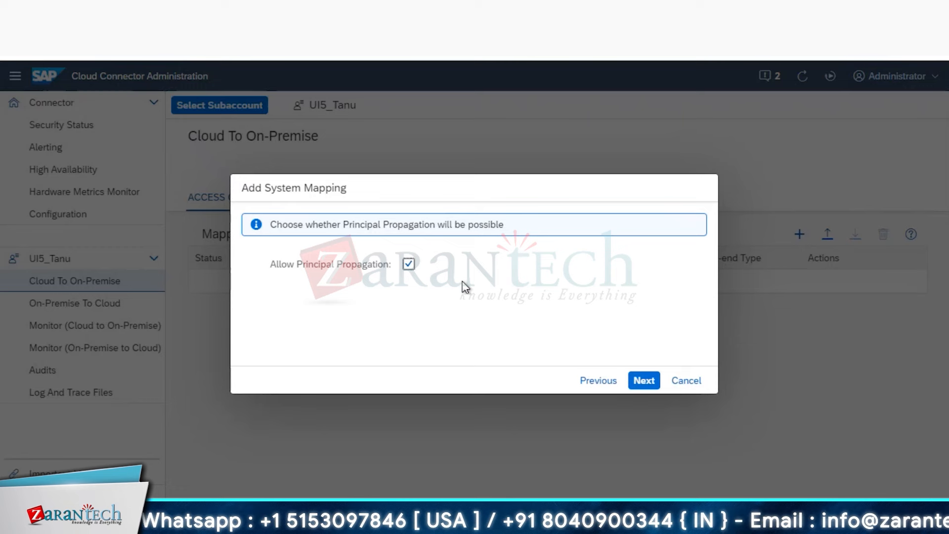
click(639, 382)
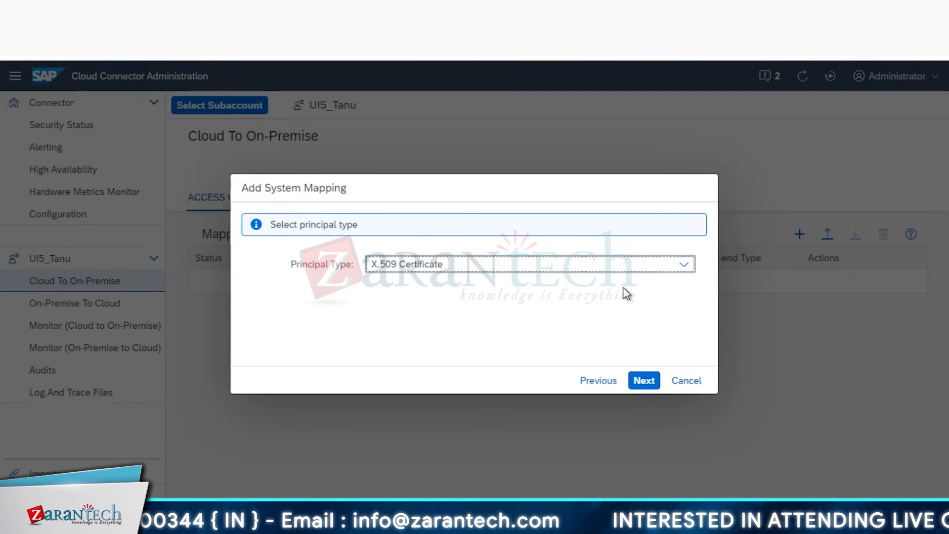
click(686, 266)
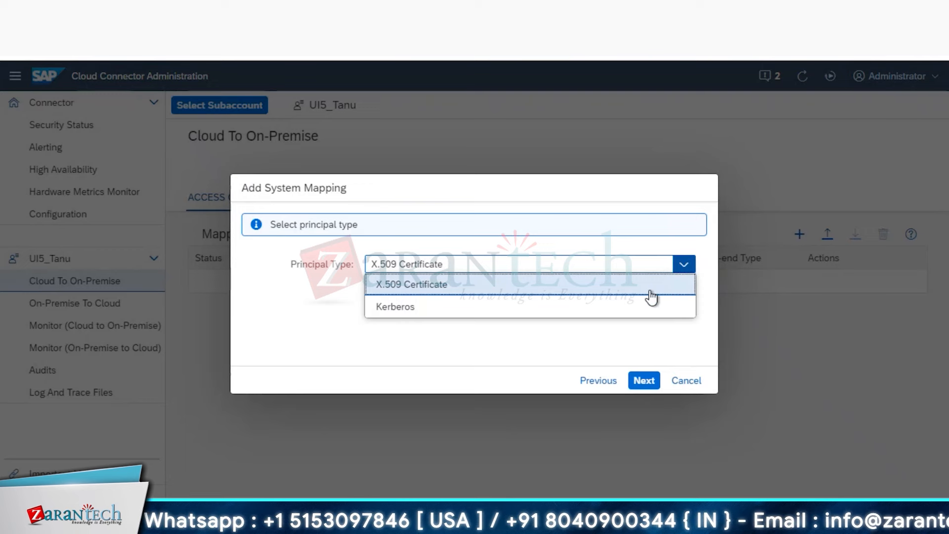
click(630, 315)
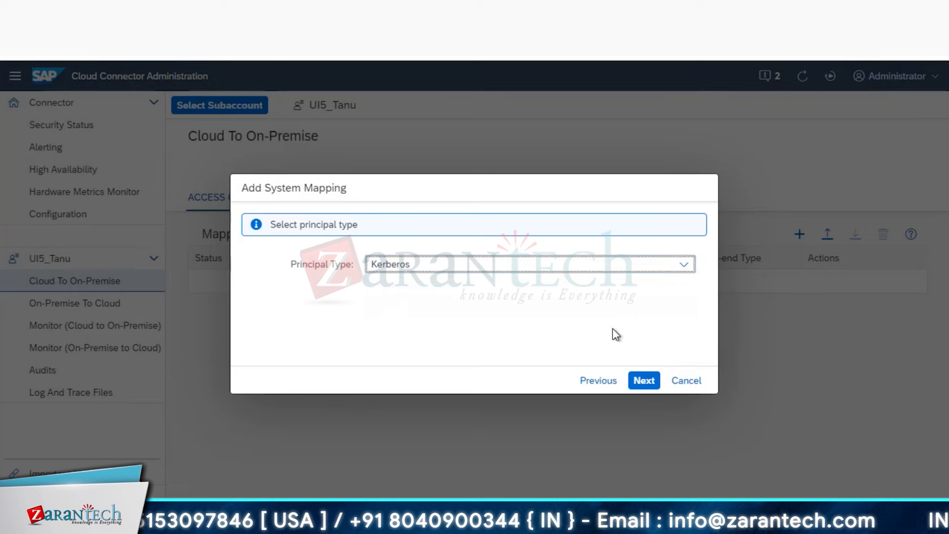
click(645, 381)
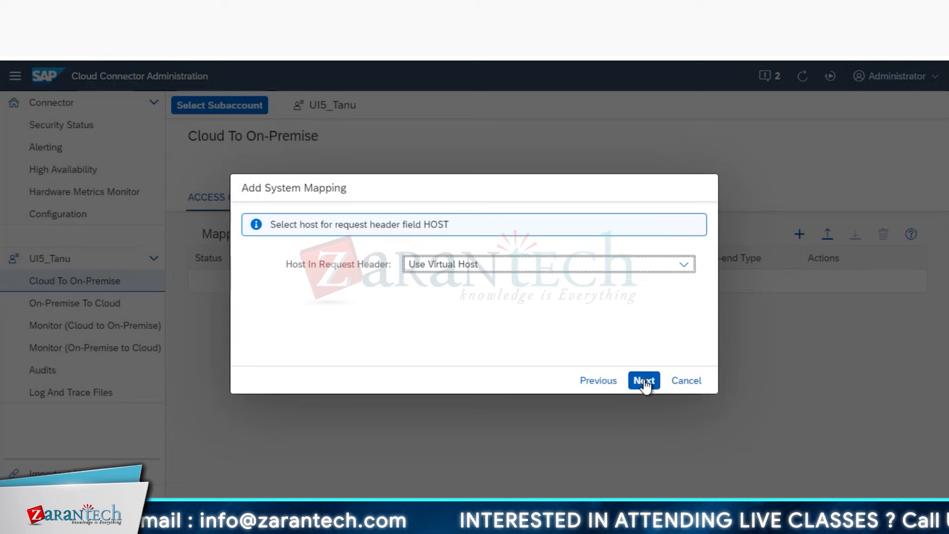
- Keep Use Virtual Host as the host header, enable Check Internal Host, and finish
click(685, 266)
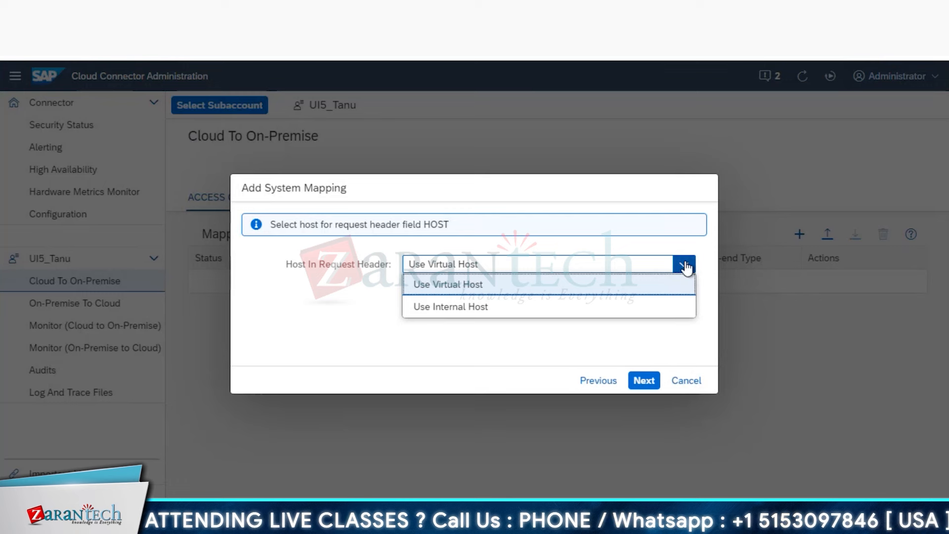
click(636, 286)
click(644, 381)
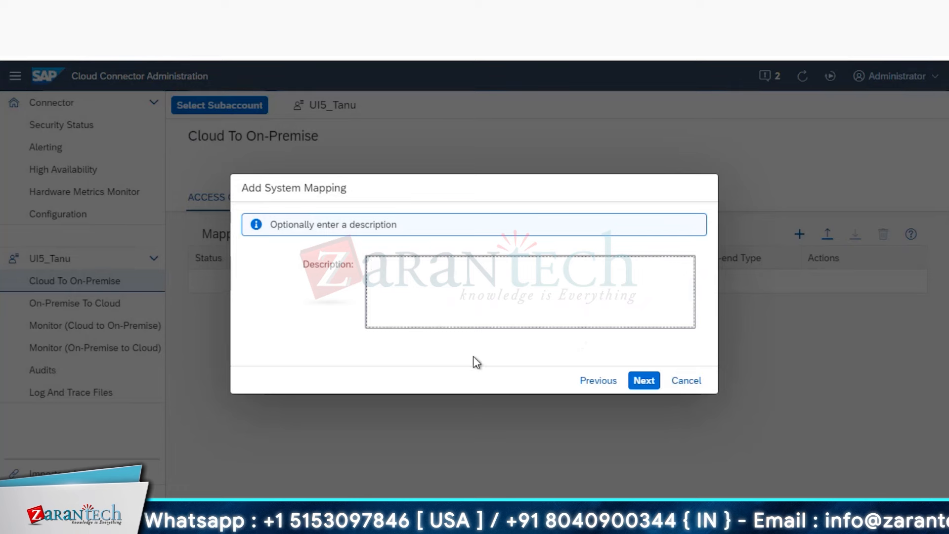
click(643, 380)
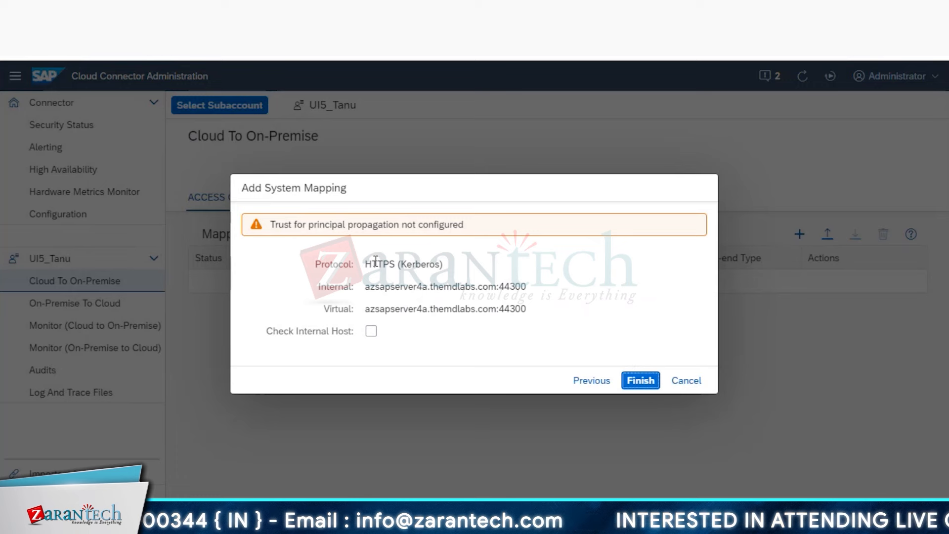
click(371, 331)
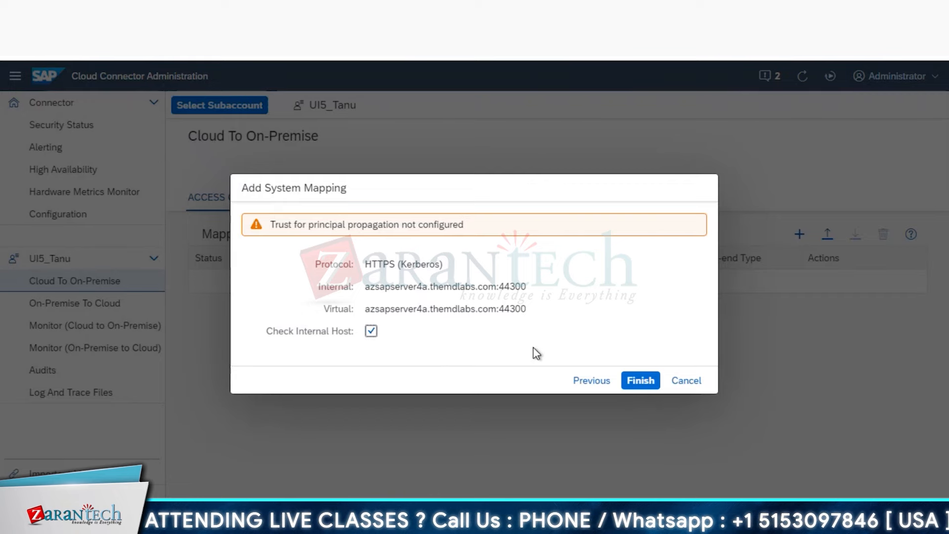
click(640, 381)
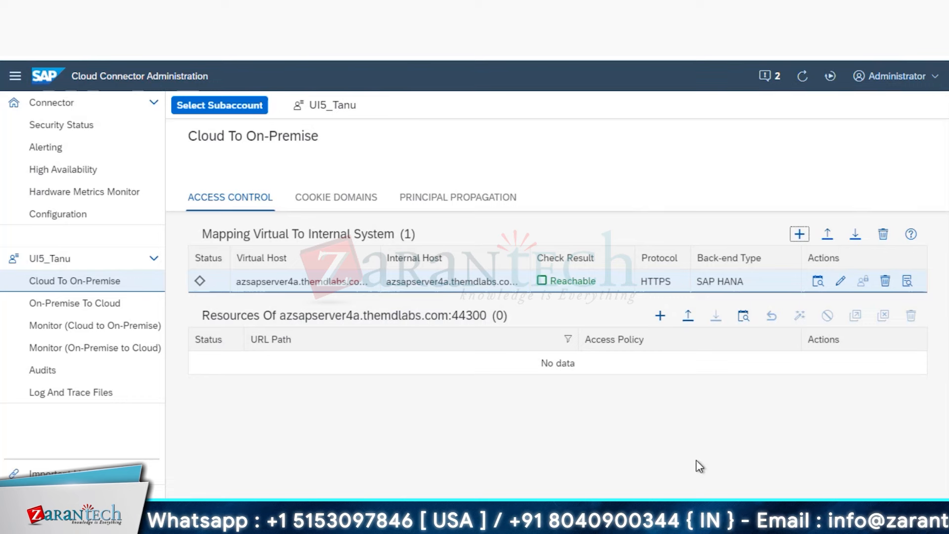
mouse_move(612, 279)
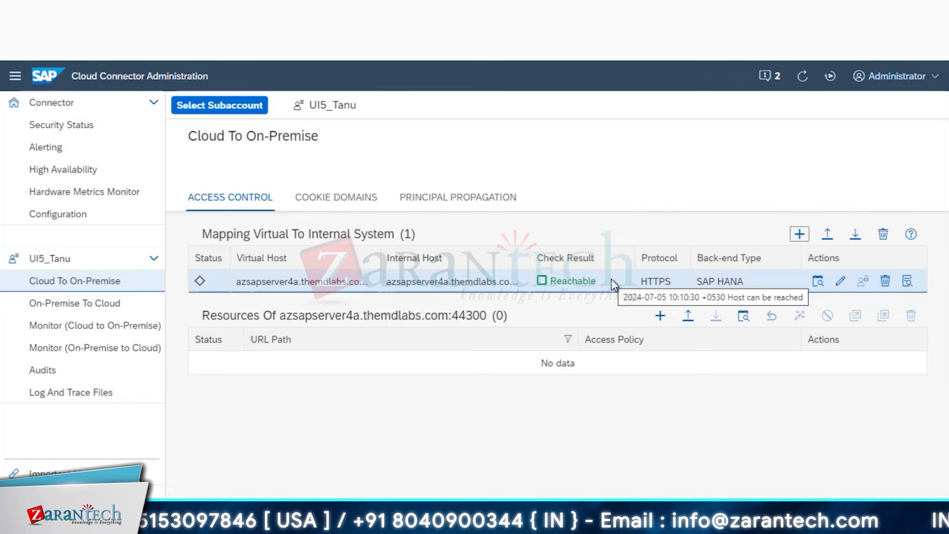
click(818, 282)
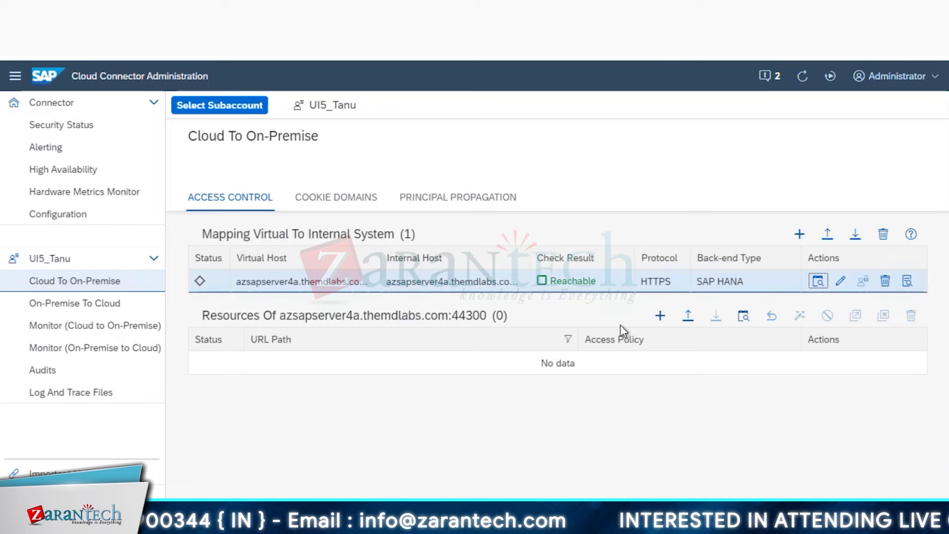
- Start adding a resource to the mapping, then return to the ICM Monitor status overview
click(659, 319)
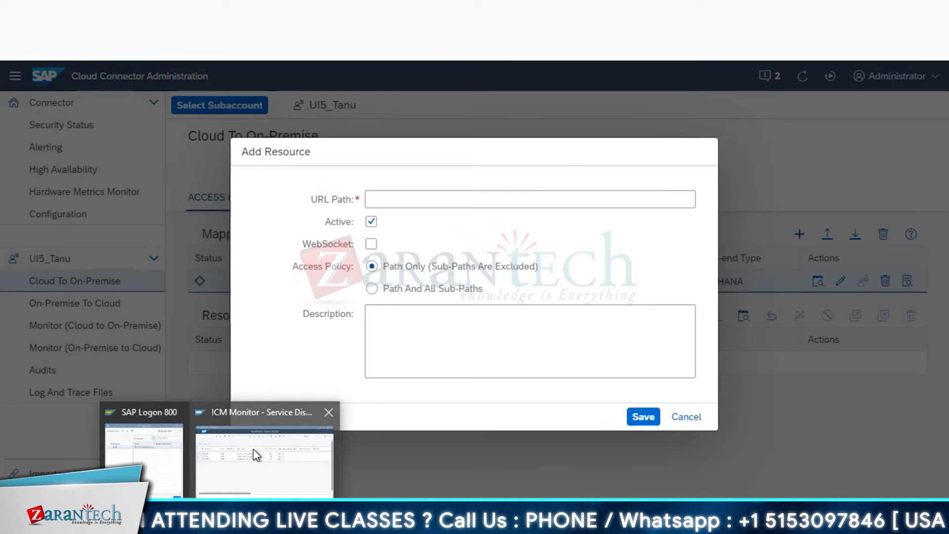
click(254, 454)
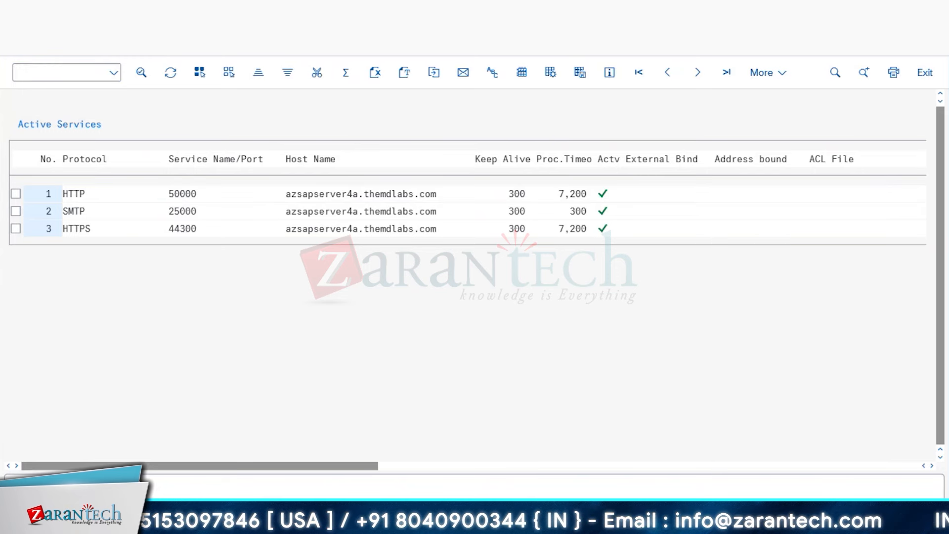
key(F3)
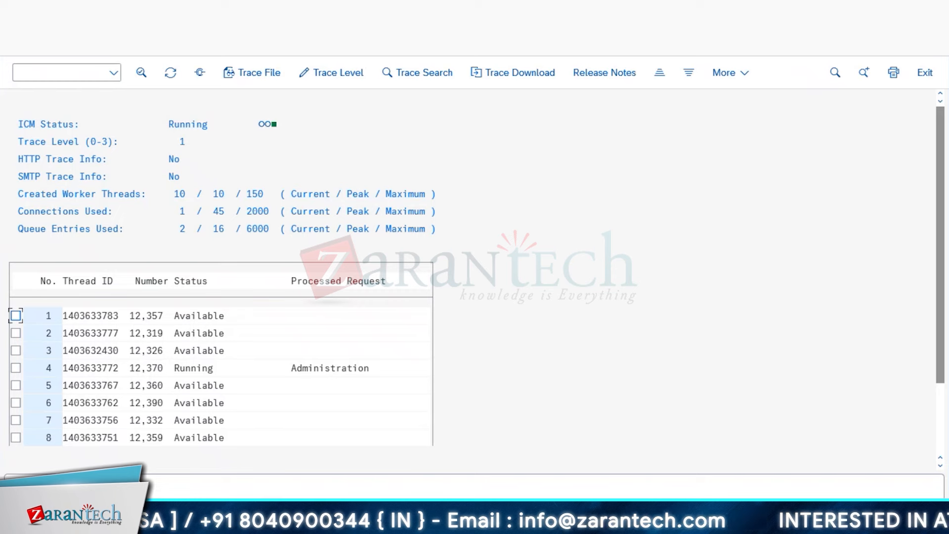
- Run /osicf, execute the ICF hierarchy filter, and expand default_host to list its services
click(51, 75)
text(/os)
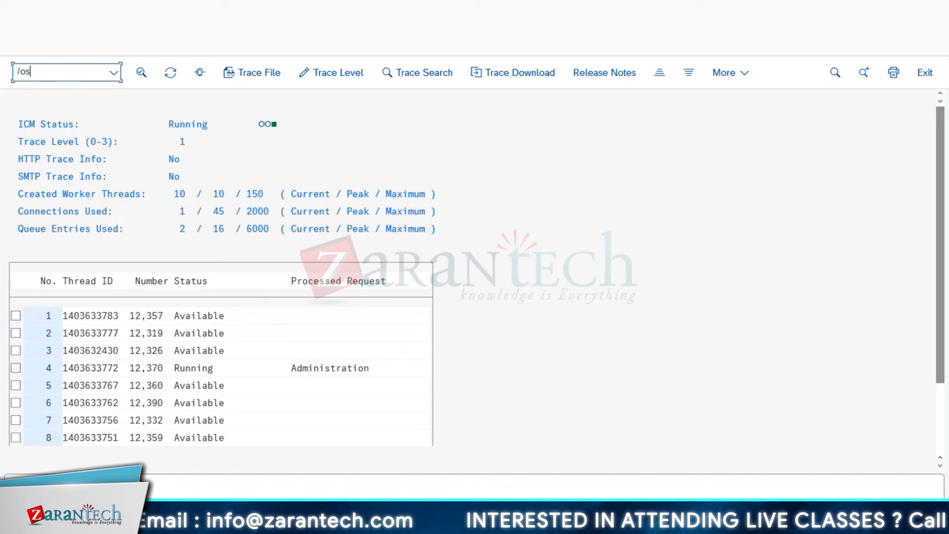
text(icf)
key(Return)
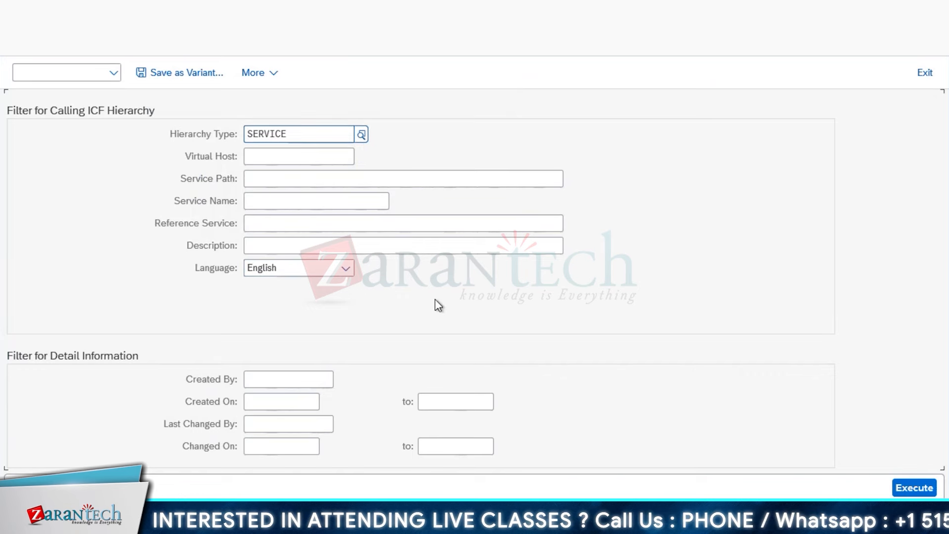
click(227, 199)
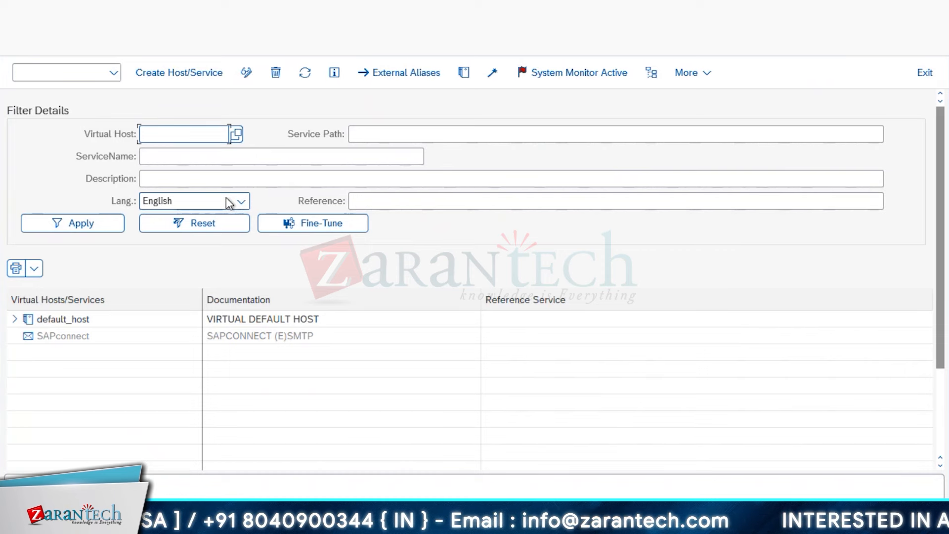
click(14, 320)
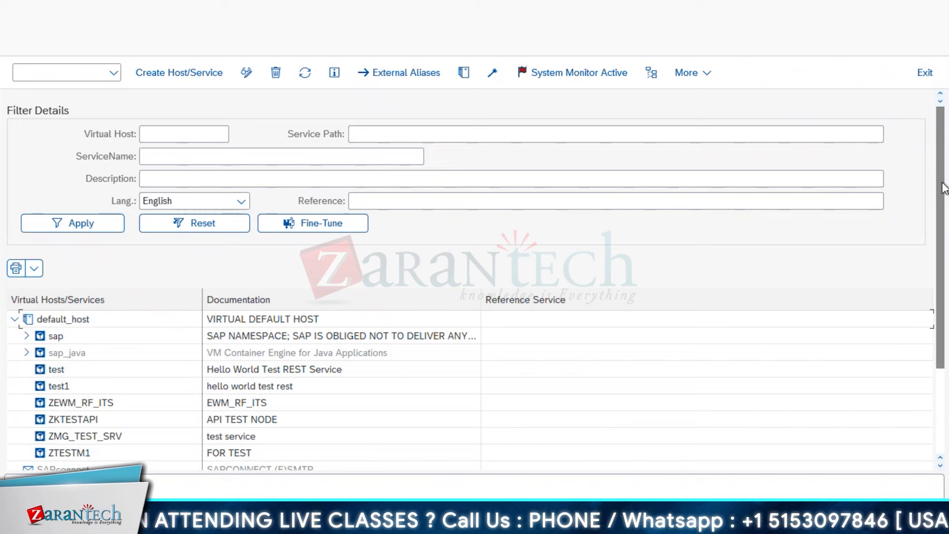
- Expand the sap, bc and bsp nodes in the Define Services tree
click(27, 336)
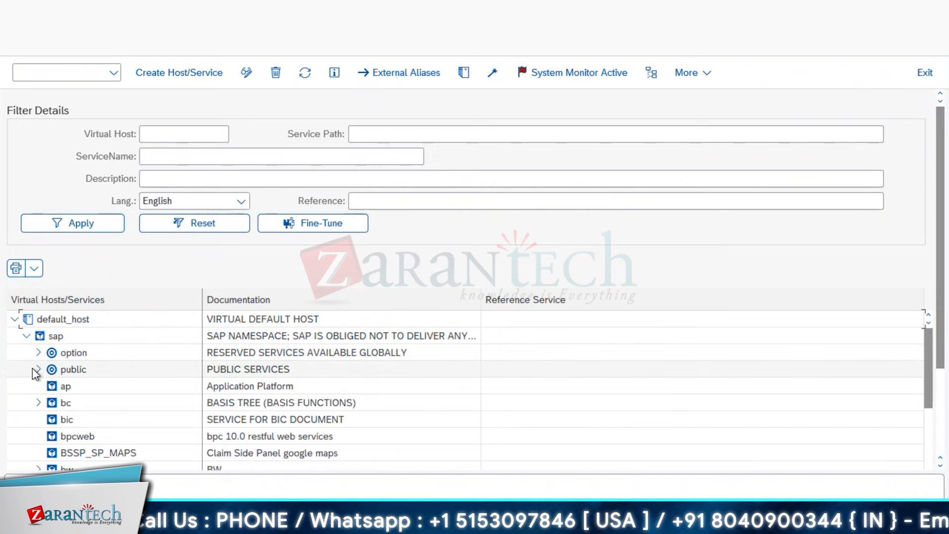
click(39, 403)
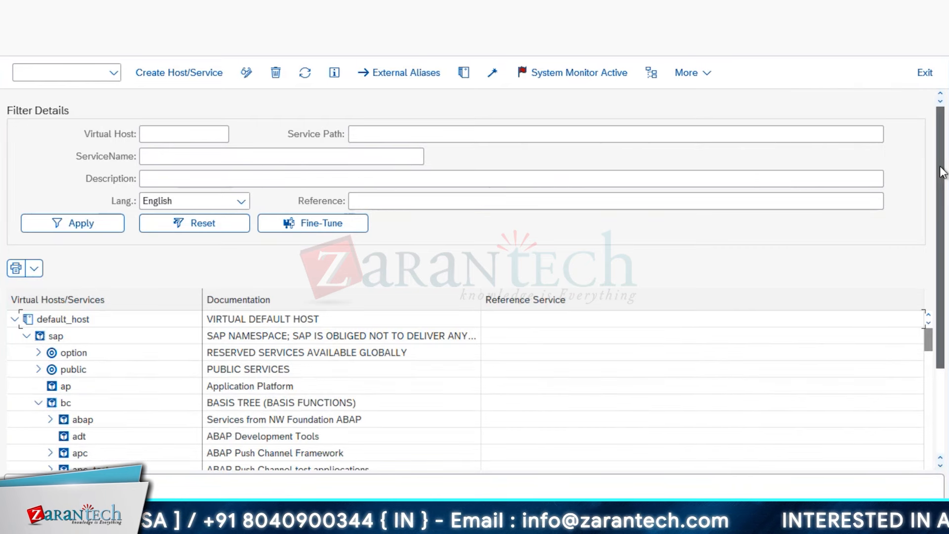
drag(941, 172, 941, 256)
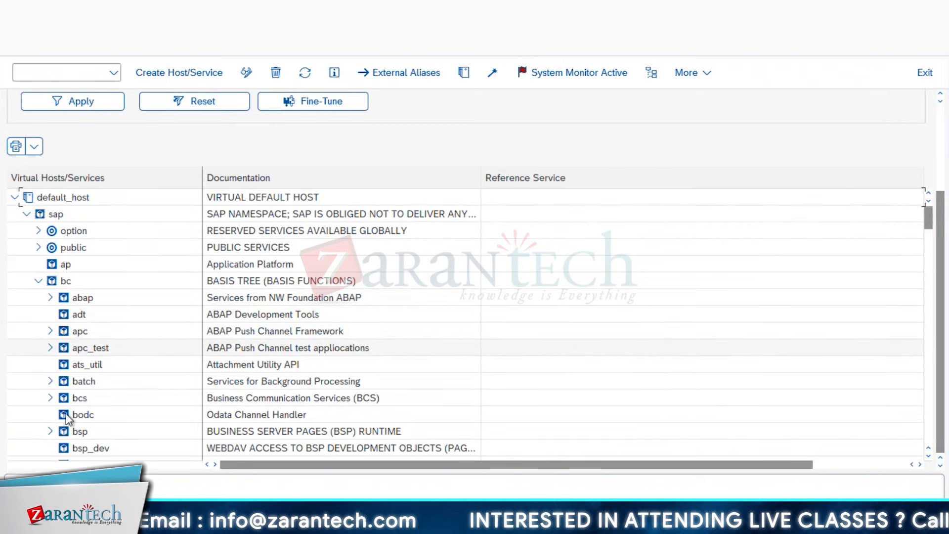
scroll(67, 418, down, 1)
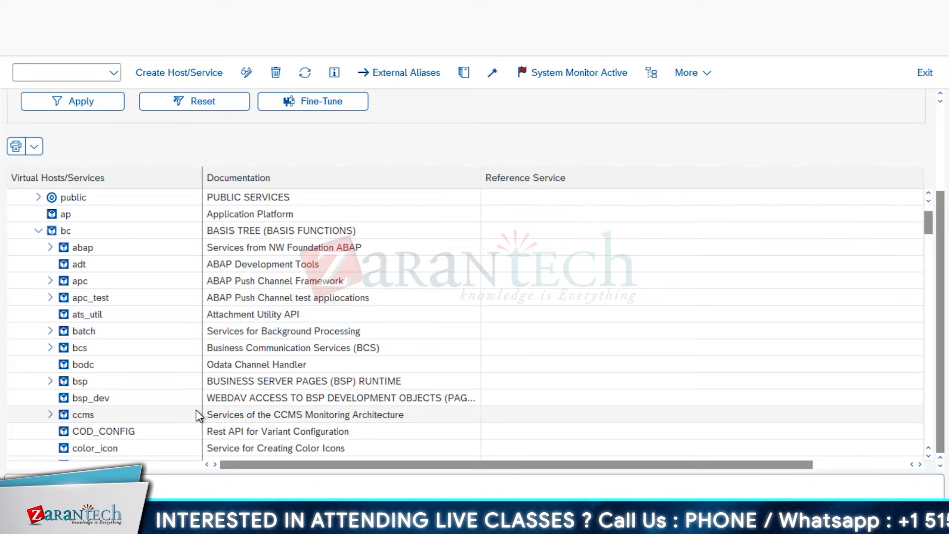
click(50, 381)
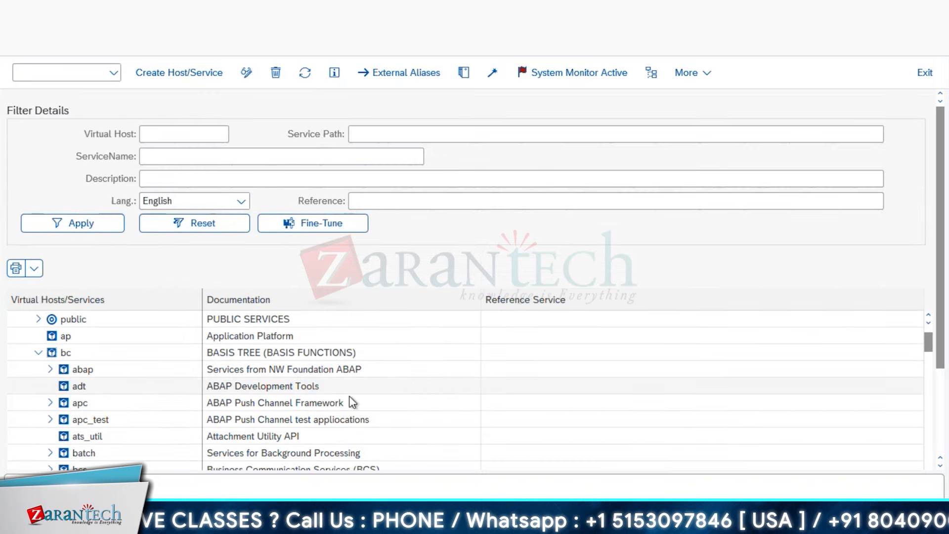
- Scroll down to the ui5 namespace and expand it to reveal cntest and simpletest
scroll(350, 400, down, 1)
scroll(350, 401, down, 3)
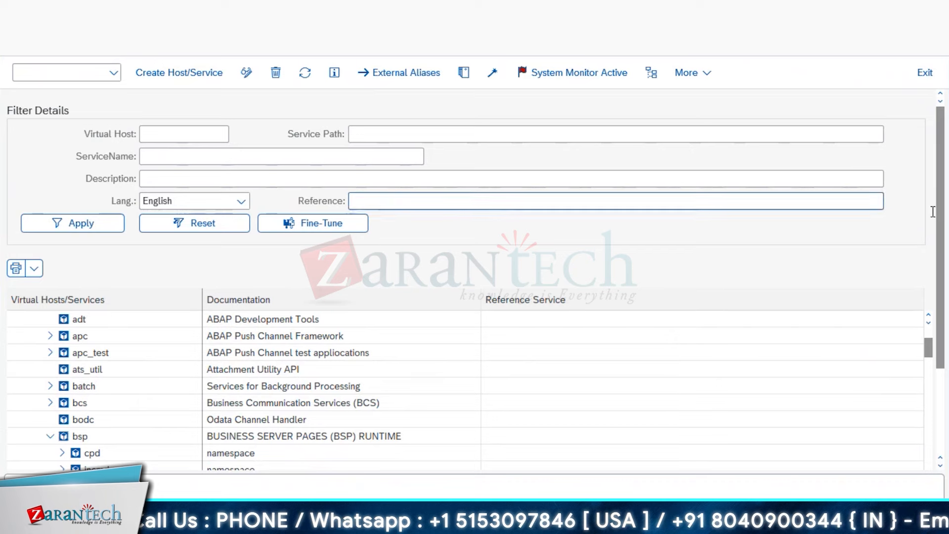
scroll(942, 223, down, 3)
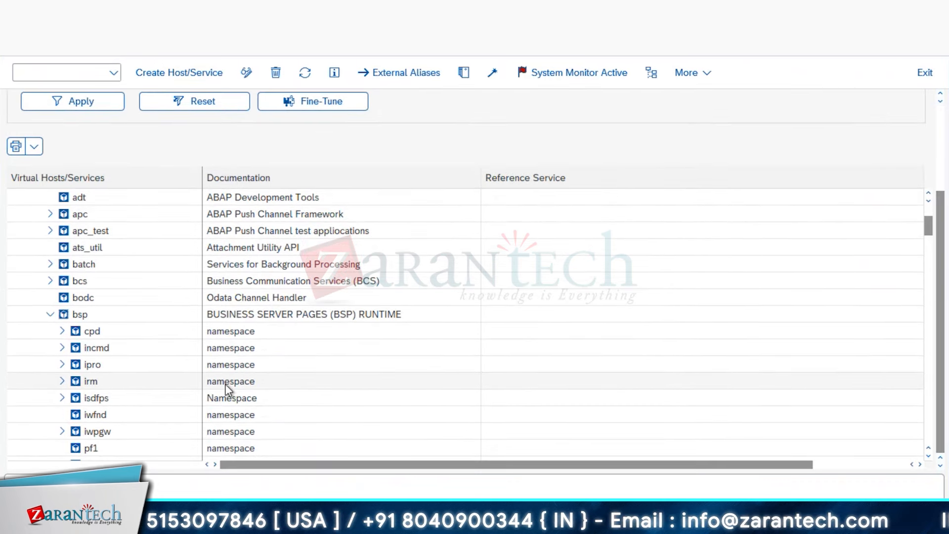
scroll(228, 389, down, 5)
scroll(227, 389, down, 2)
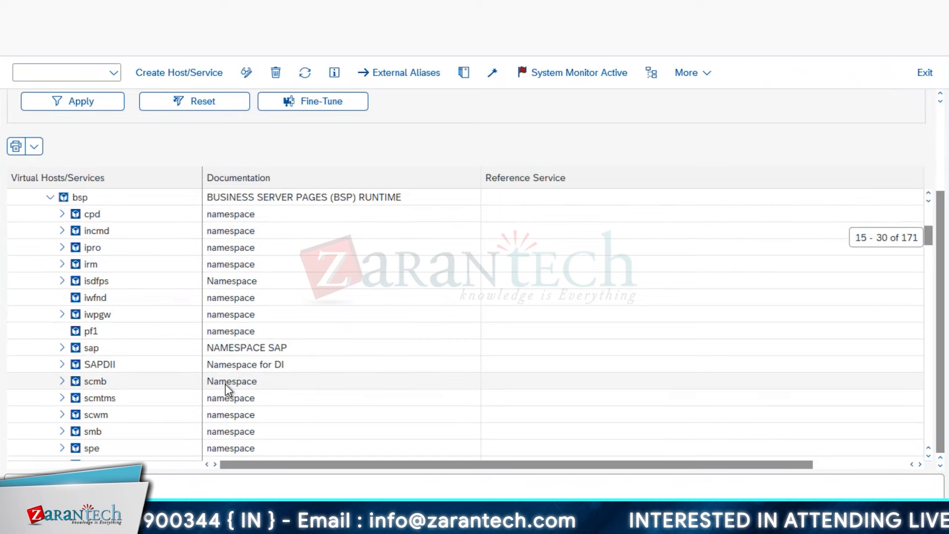
scroll(228, 389, down, 1)
scroll(326, 411, down, 2)
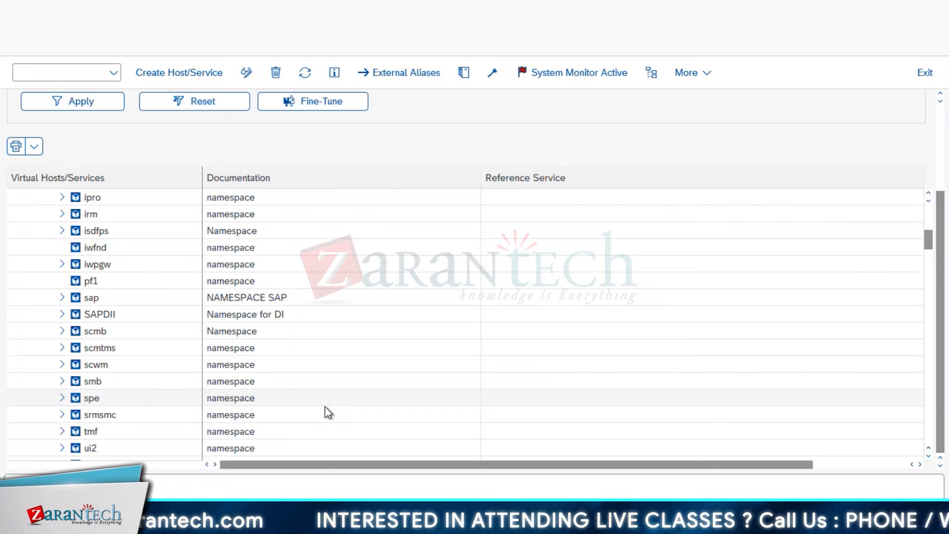
scroll(325, 410, down, 3)
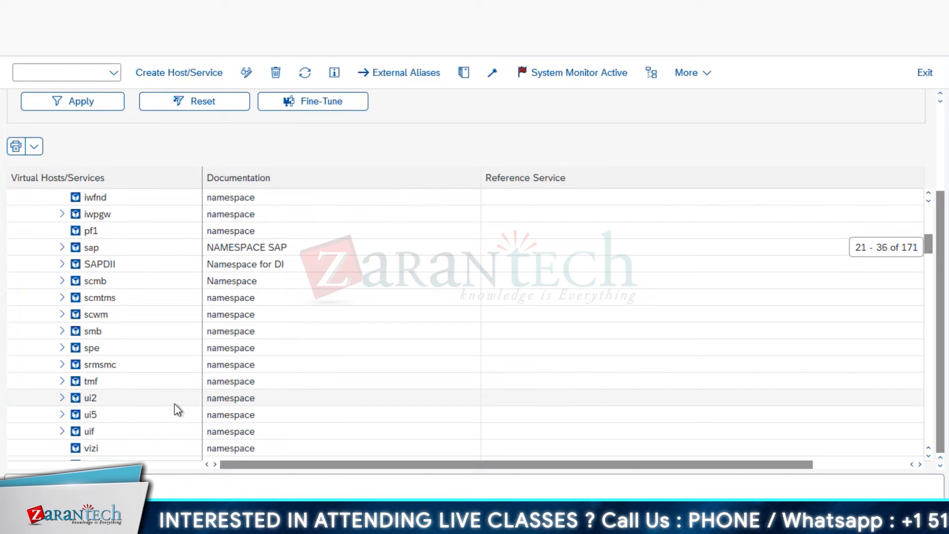
click(61, 416)
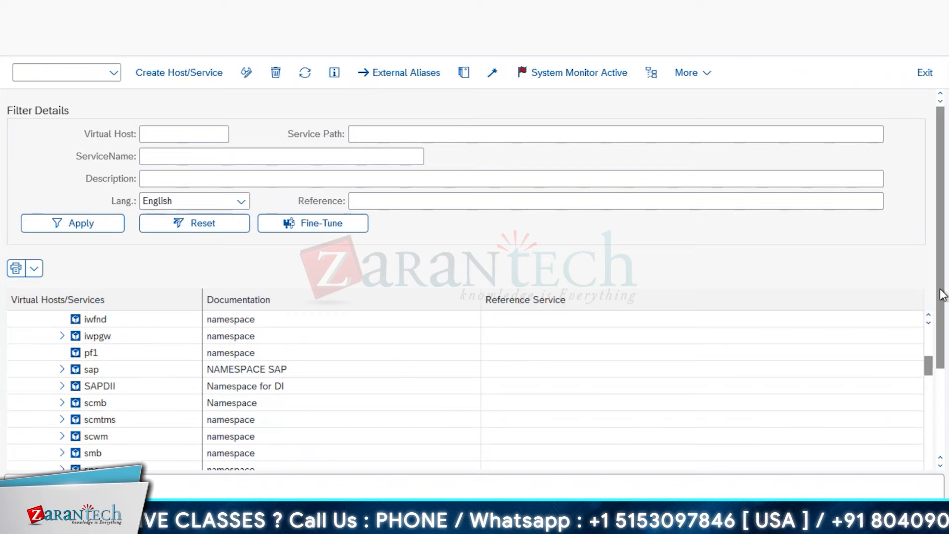
drag(942, 295, 942, 379)
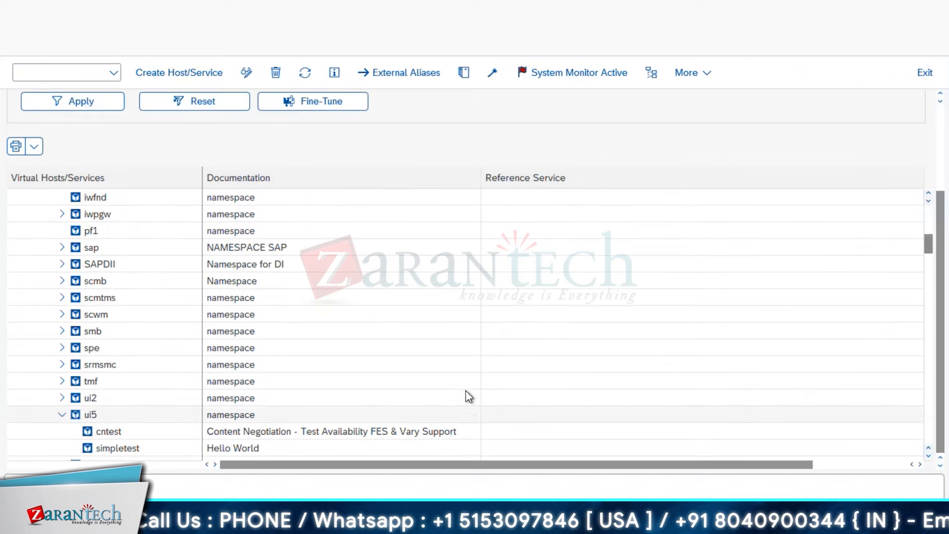
- Review the ui5 services, then switch to the Cloud Connector's empty Add Resource dialog
scroll(468, 395, down, 4)
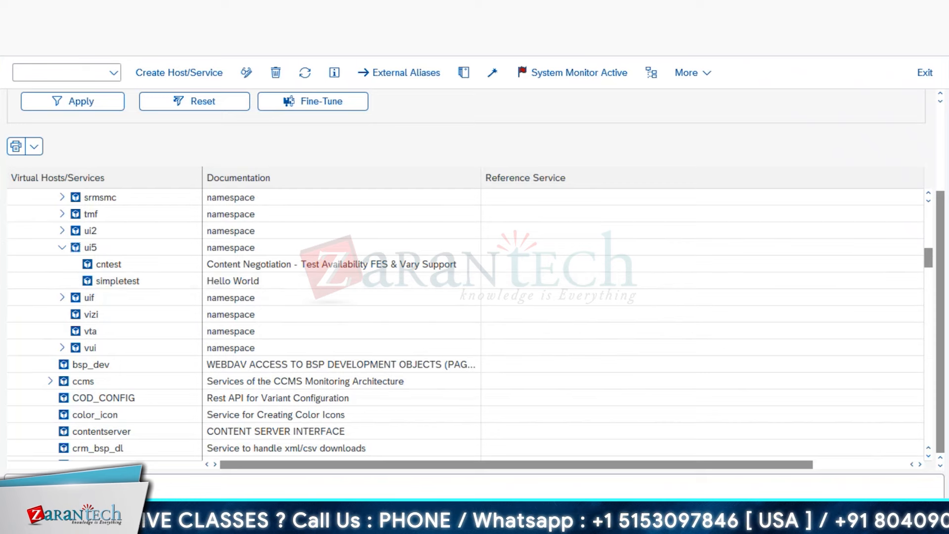
click(187, 518)
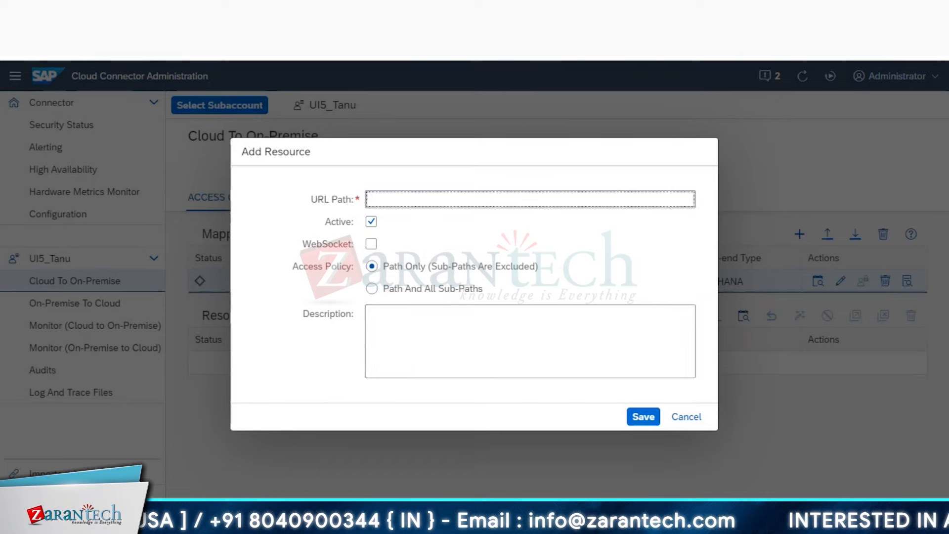
- Bring the SAP GUI Define Services window with the ui5 services back to the front
mouse_move(220, 524)
mouse_move(339, 446)
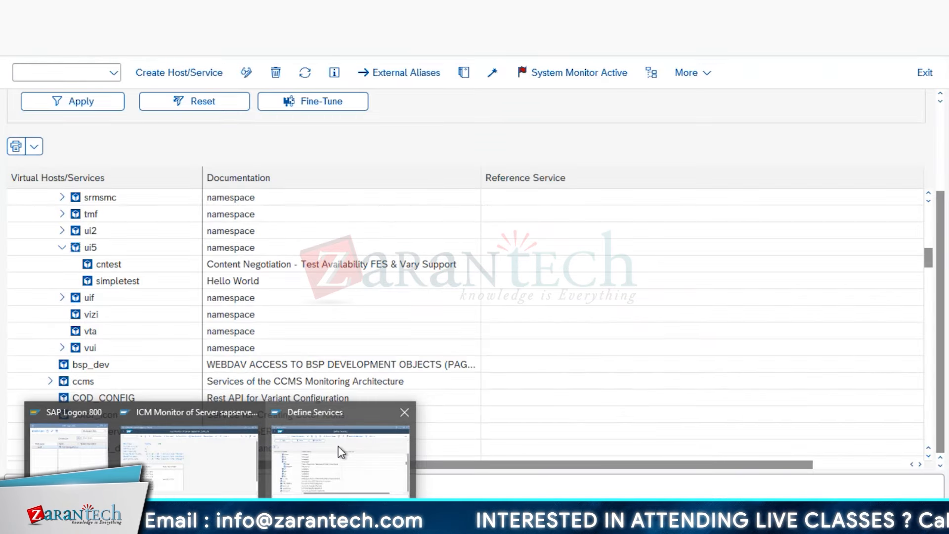
click(338, 446)
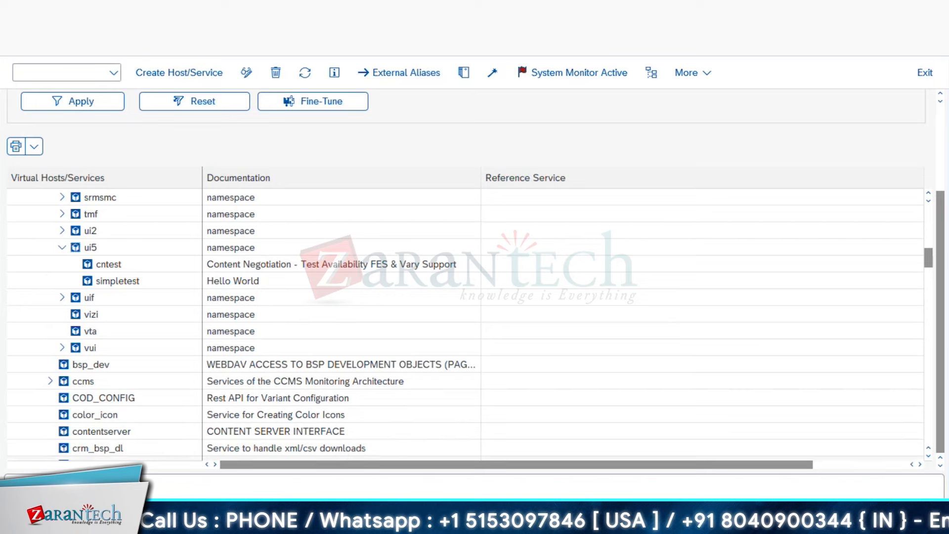
- Add resource /sap/ with WebSocket enabled and Path And All Sub-Paths access, and save it
mouse_move(191, 470)
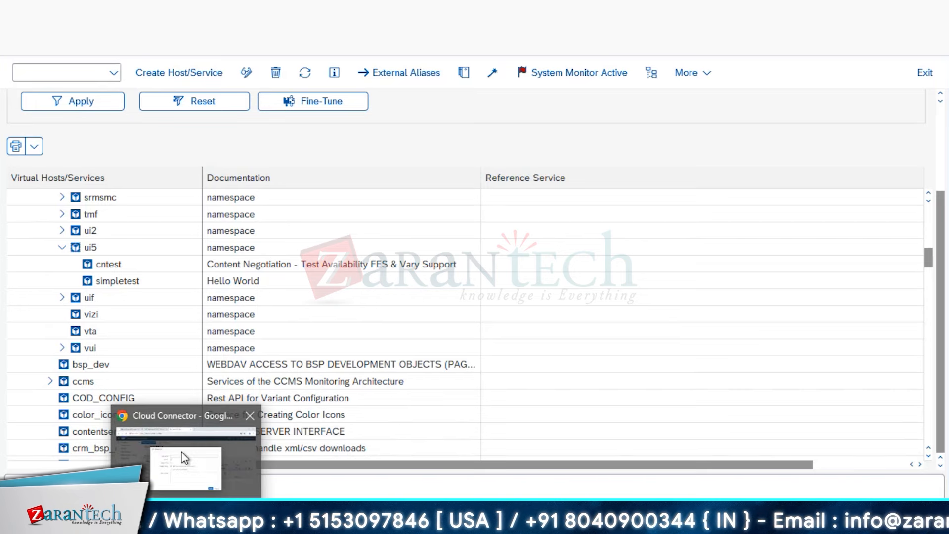
click(187, 450)
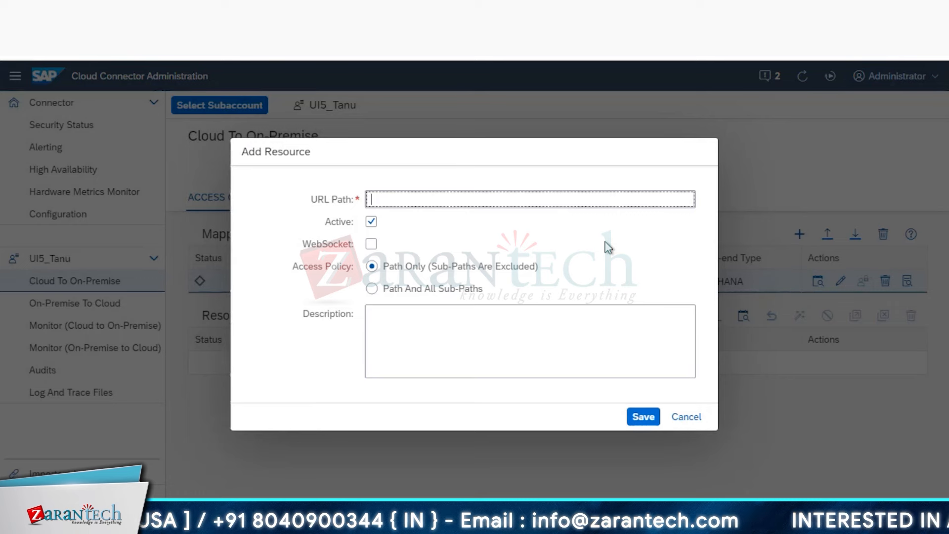
text(/sap)
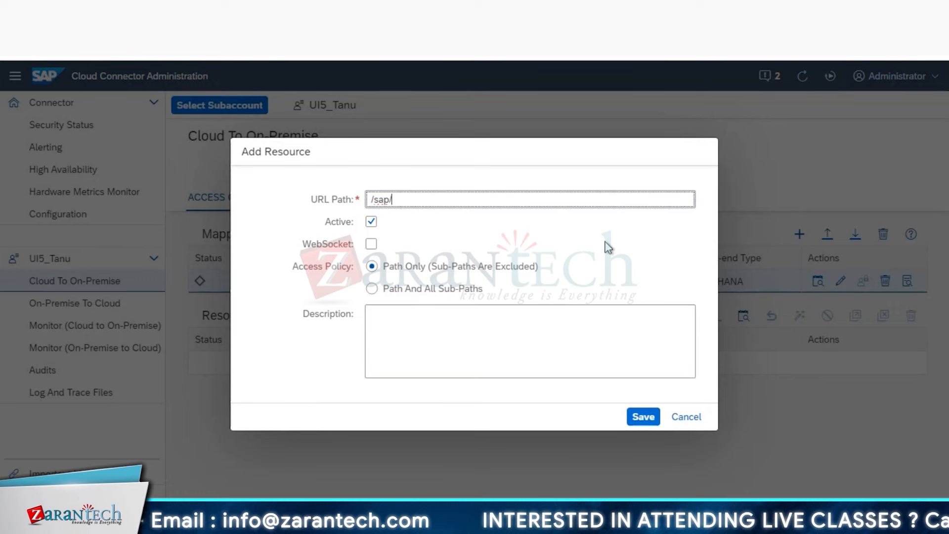
text(/)
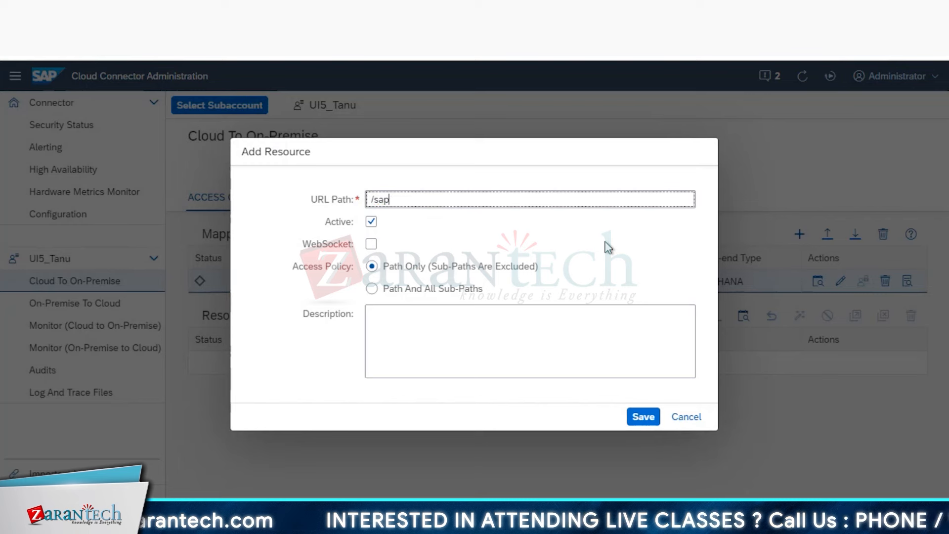
click(371, 245)
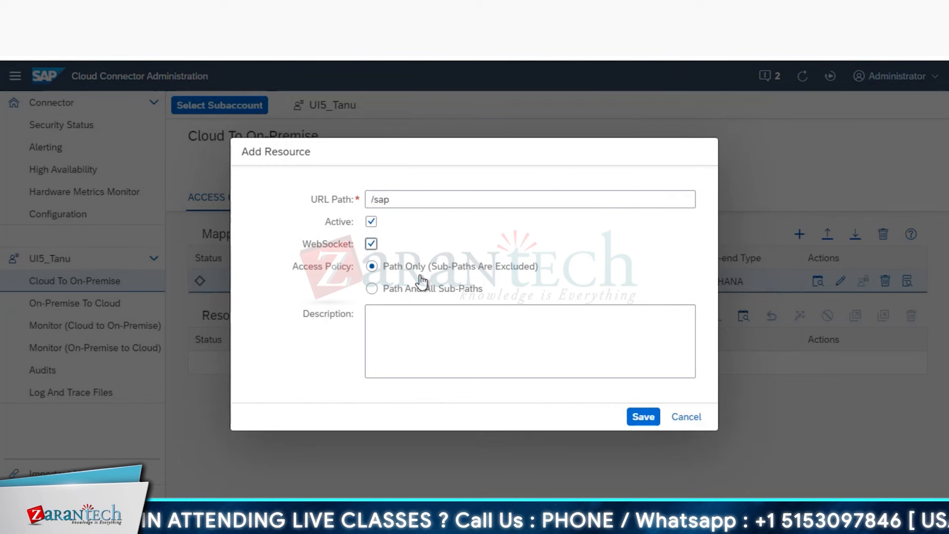
click(440, 296)
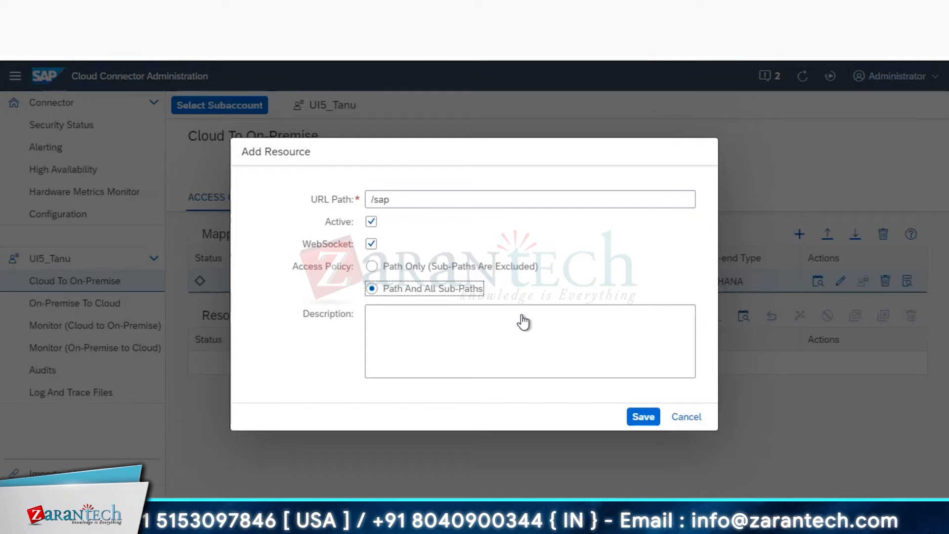
click(643, 417)
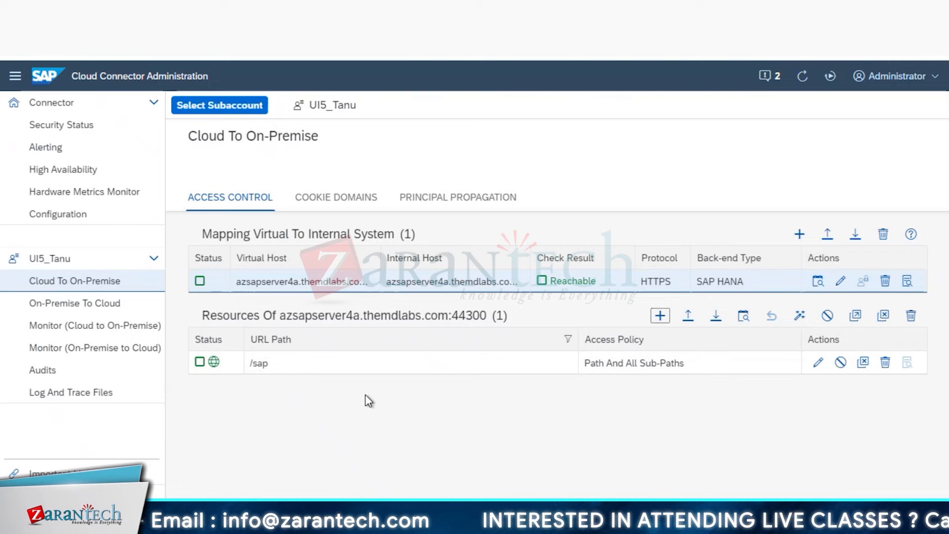
- Review the /sap resource settings without changes, then open the system mapping's settings
click(817, 364)
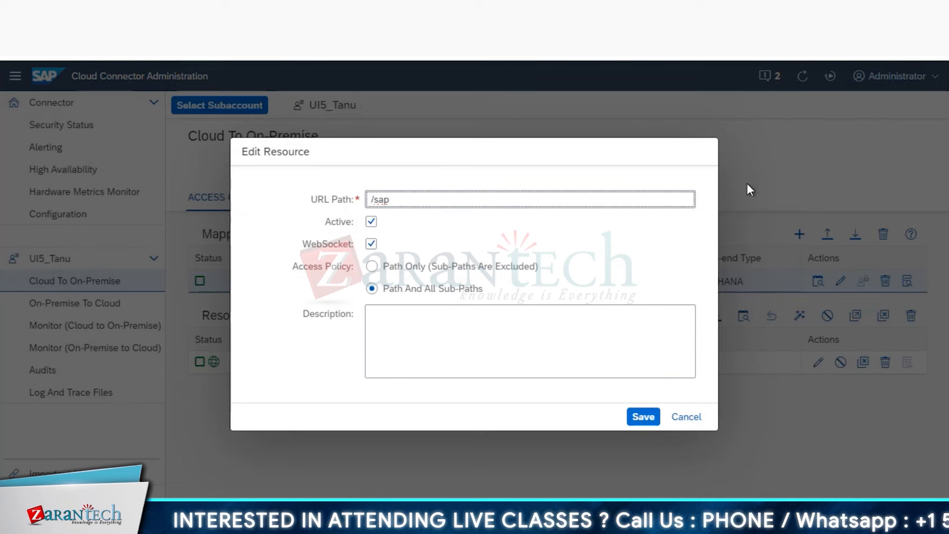
click(695, 417)
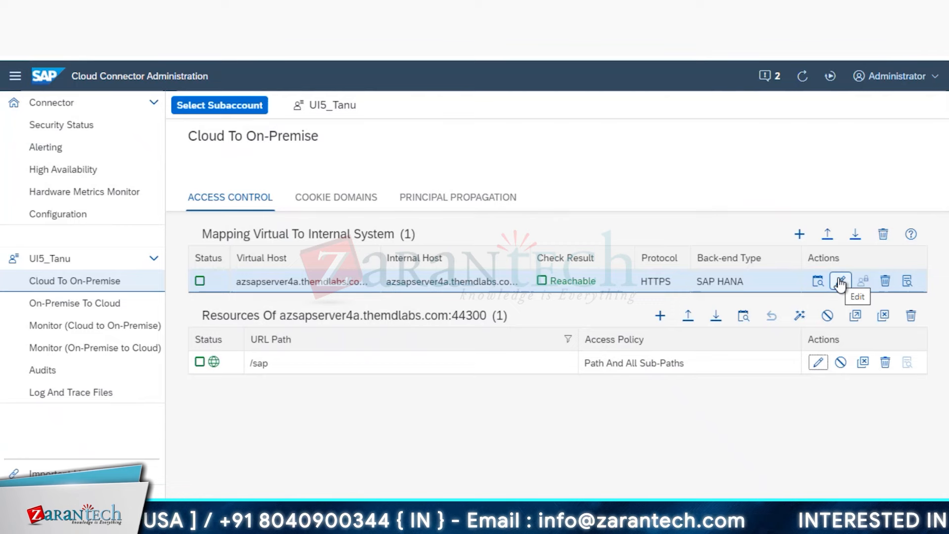
click(841, 282)
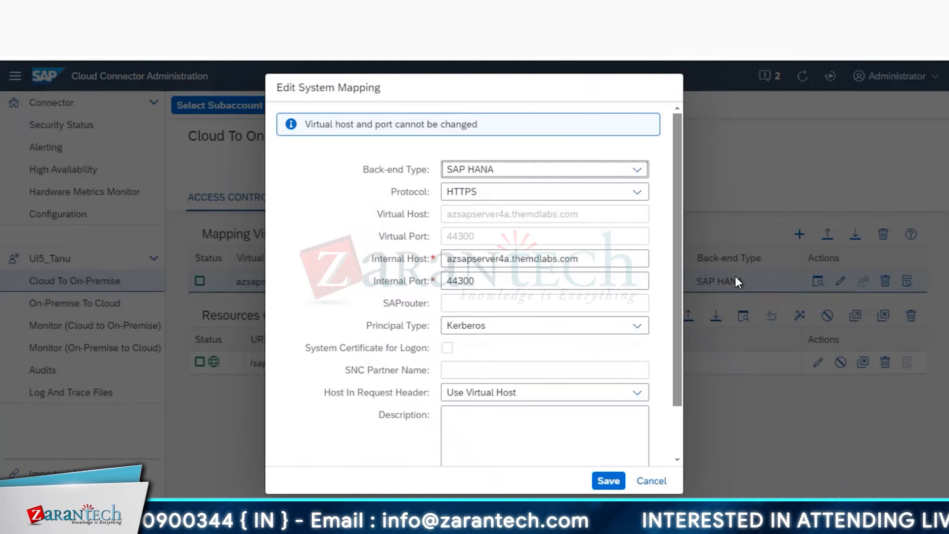
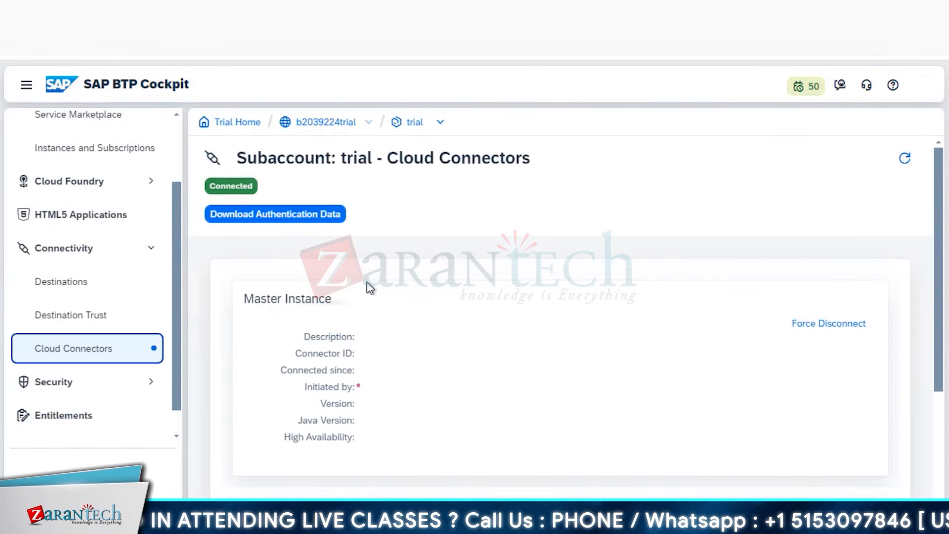
- Refresh Cloud Connectors and confirm azsapserver4a.themdlabs.com:44300 resources show as Available
scroll(548, 345, down, 3)
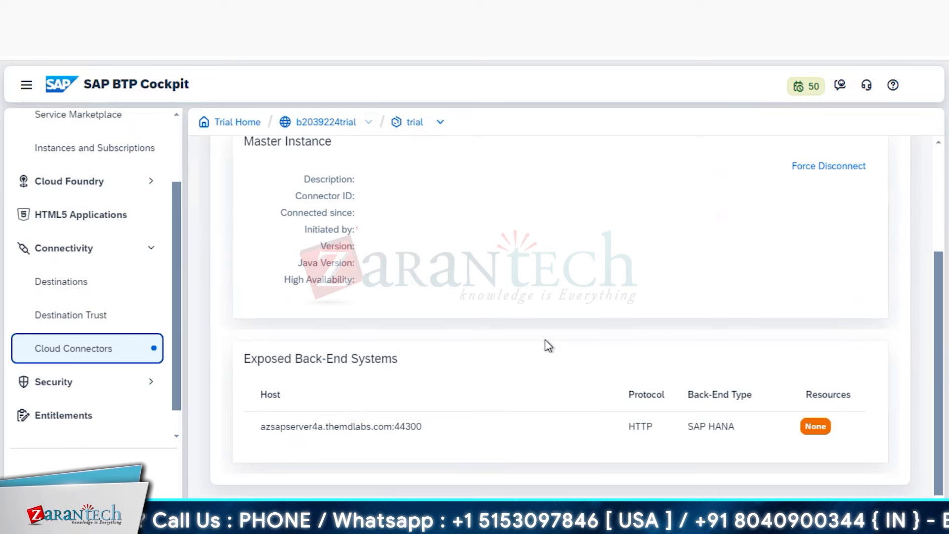
click(72, 48)
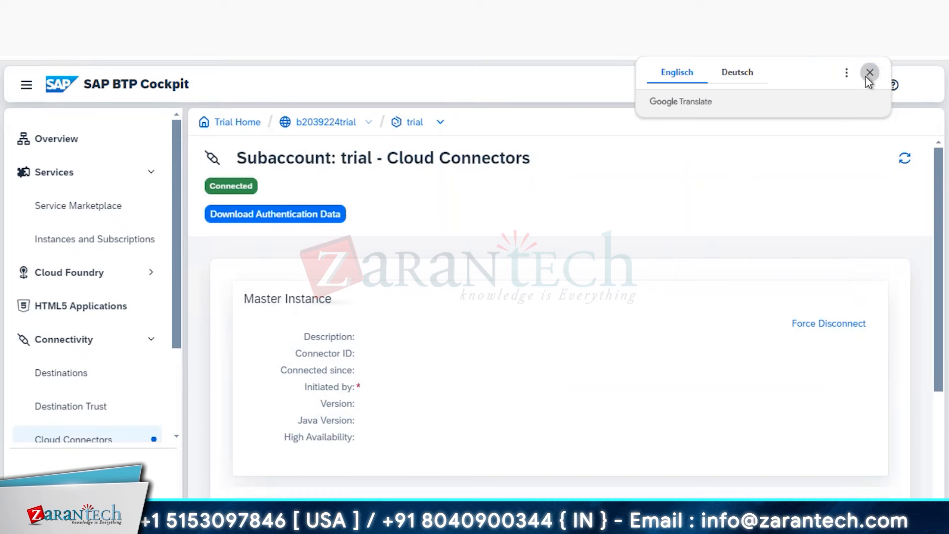
click(864, 78)
scroll(544, 354, down, 3)
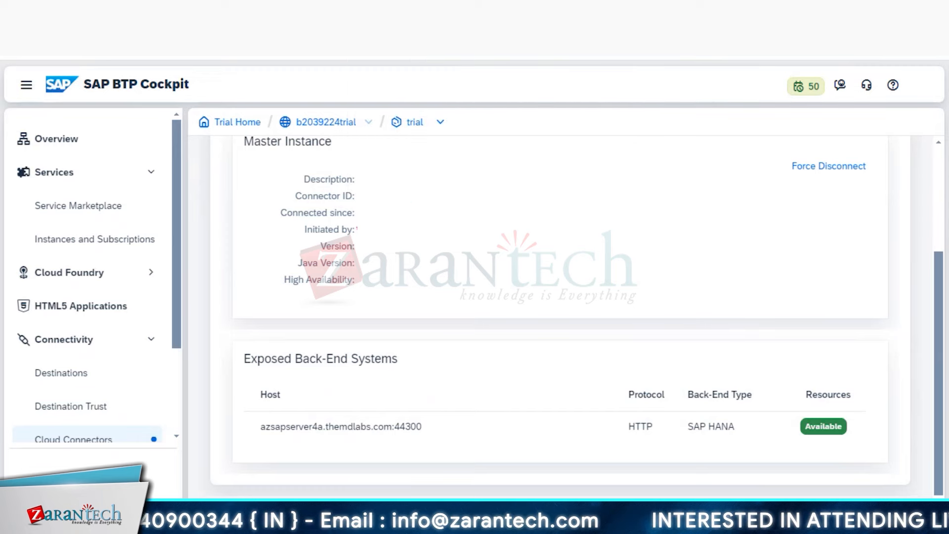
- Check the Cloud Connector admin, then go to the trial subaccount's Destinations page
click(148, 10)
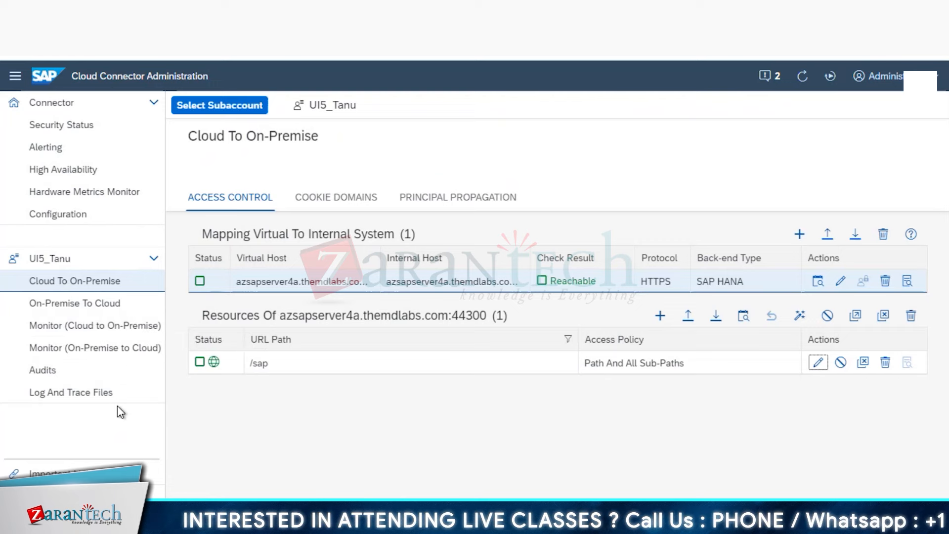
click(74, 10)
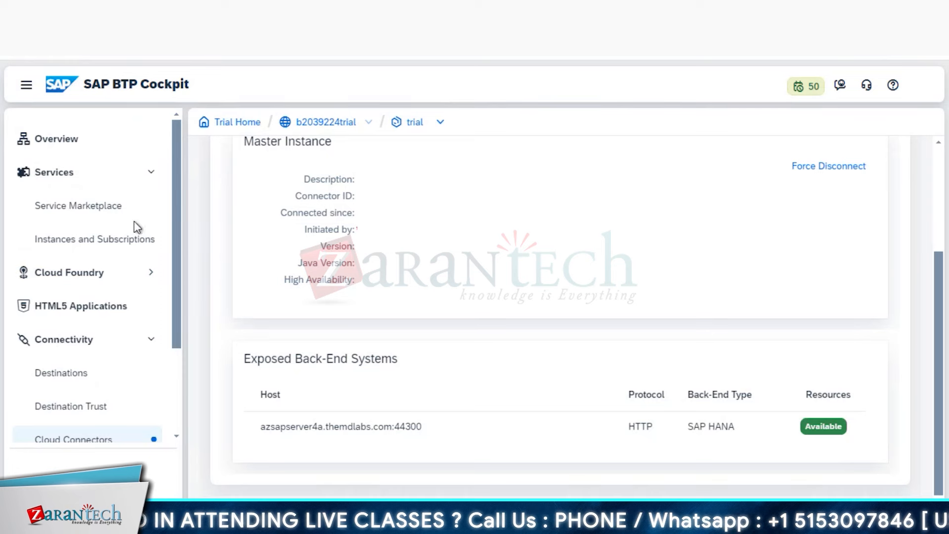
click(54, 376)
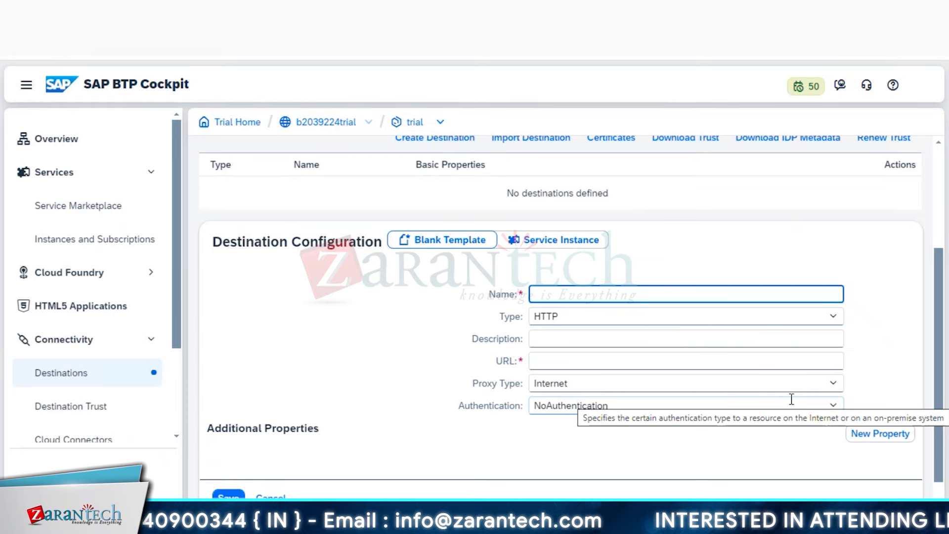
- Enter name UI5_Tanu with a description and copy the server hostname from the Notepad notes
text(de)
key(BackSpace)
key(BackSpace)
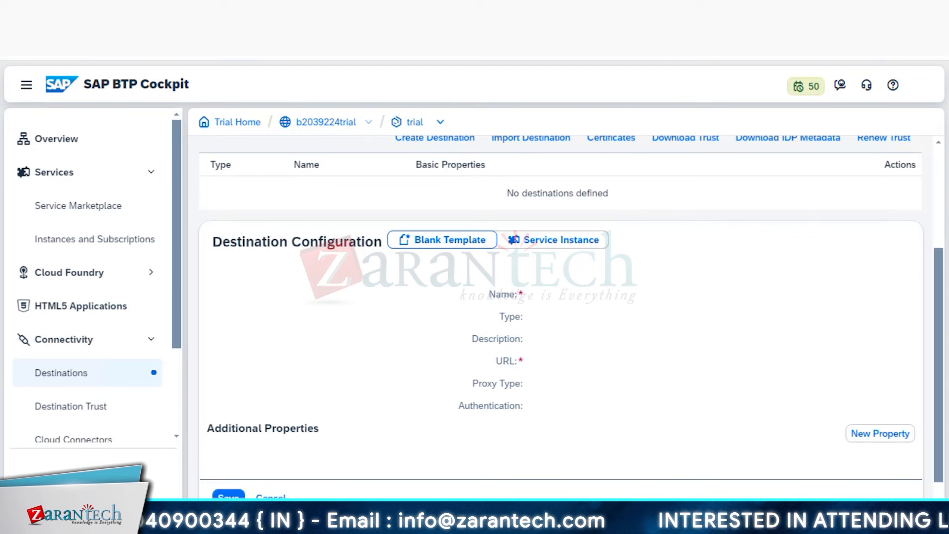
click(317, 521)
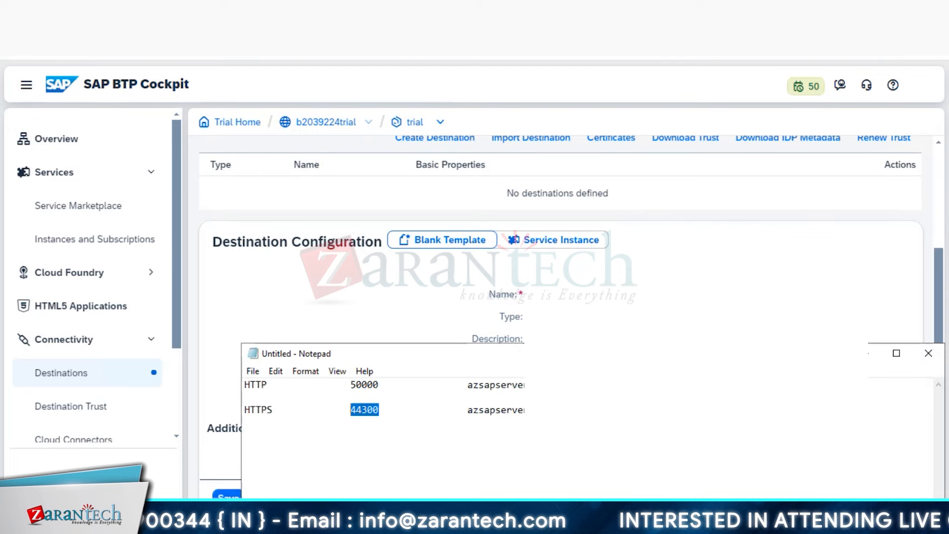
double_click(471, 410)
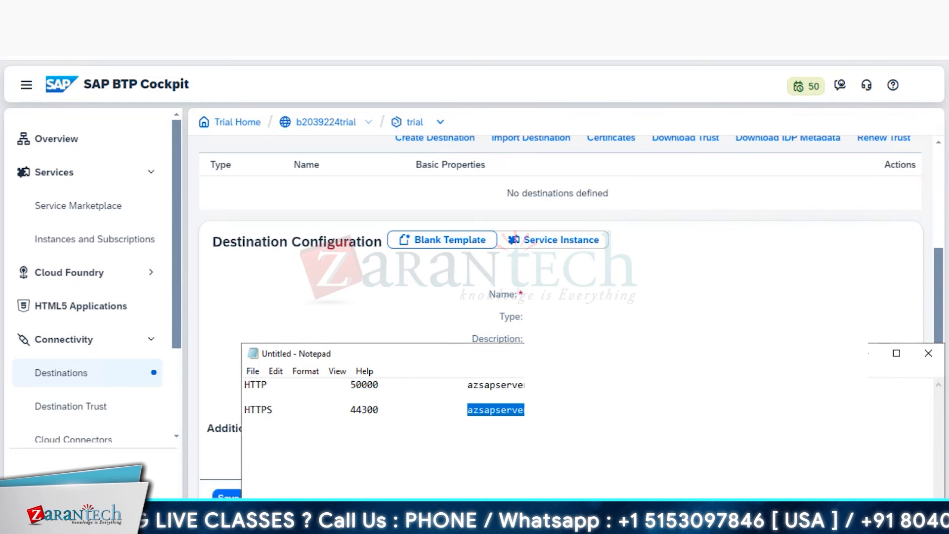
click(584, 410)
key(Return)
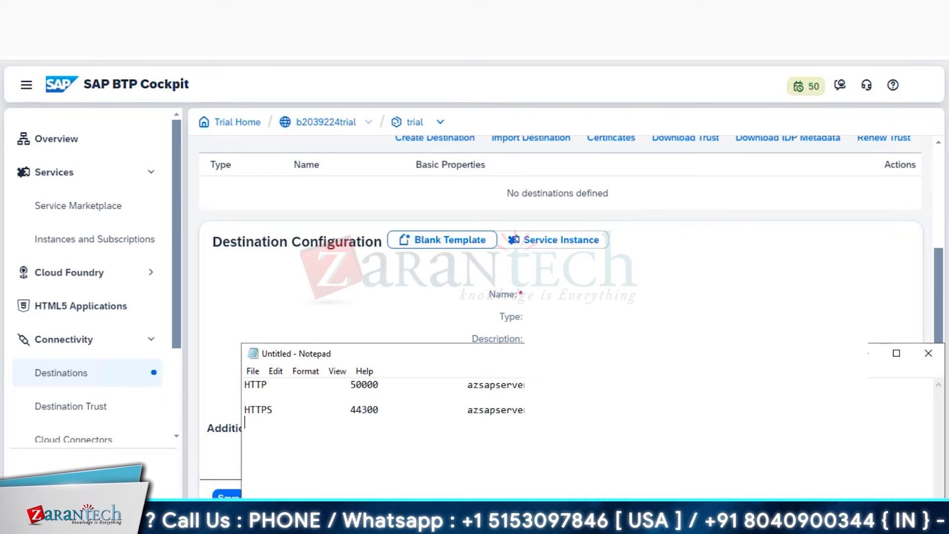
key(Return)
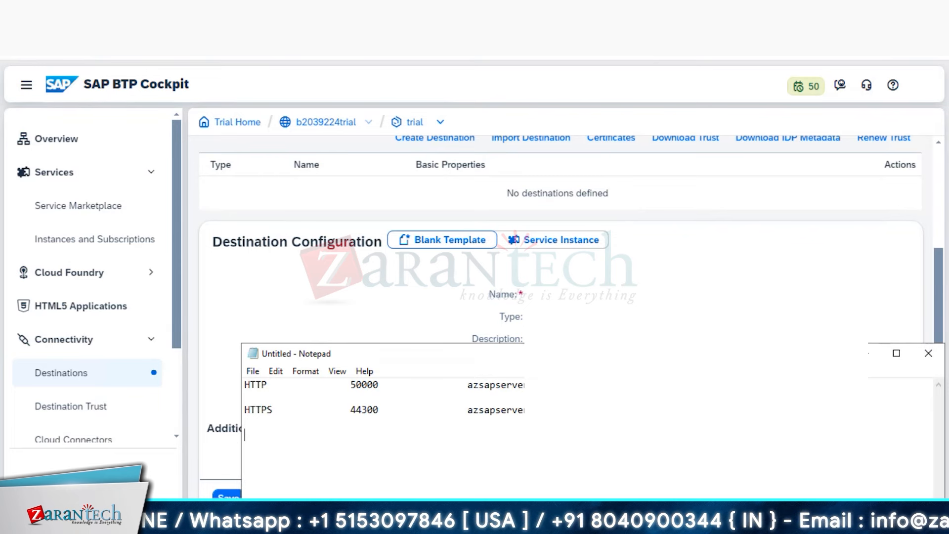
click(702, 257)
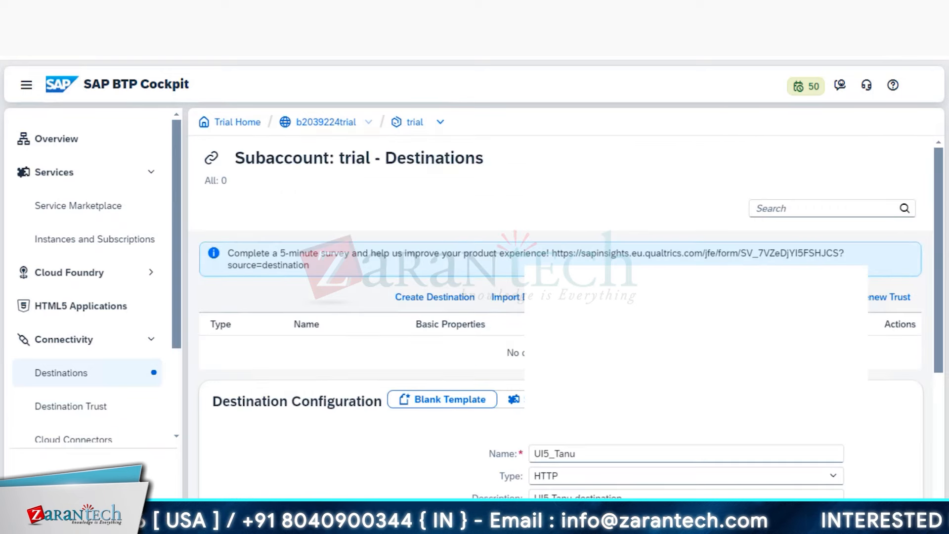
- Set the destination's Proxy Type to OnPremise so a Location ID field appears
scroll(566, 262, down, 4)
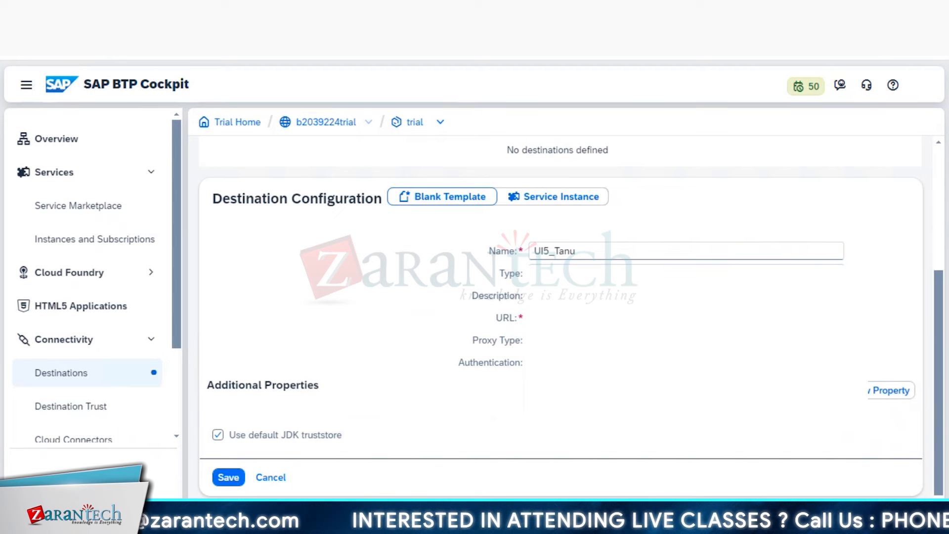
click(686, 384)
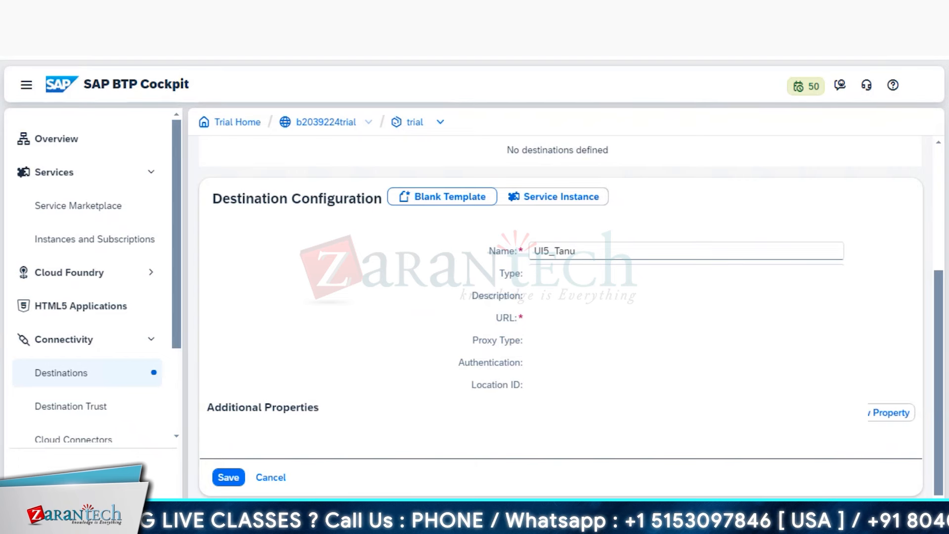
click(834, 362)
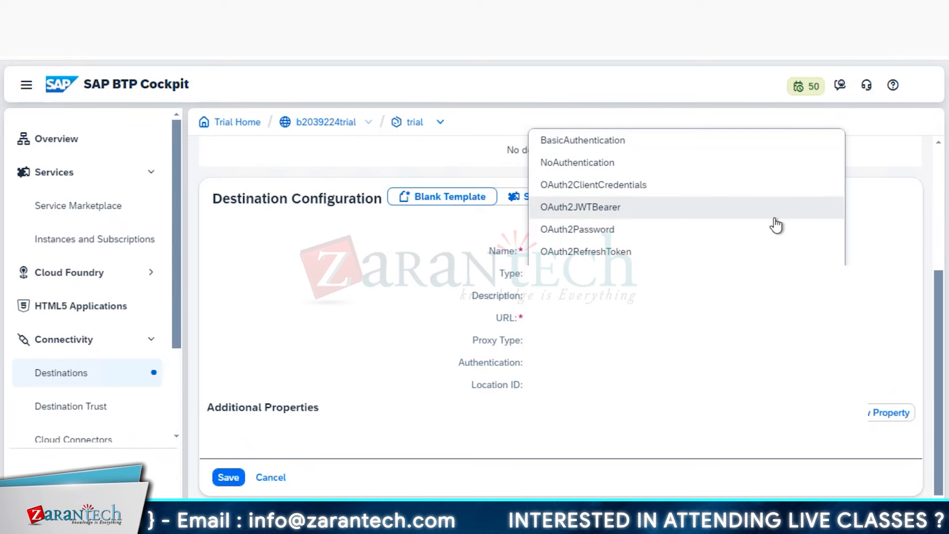
- Choose BasicAuthentication and enter the technical user and its password
click(696, 147)
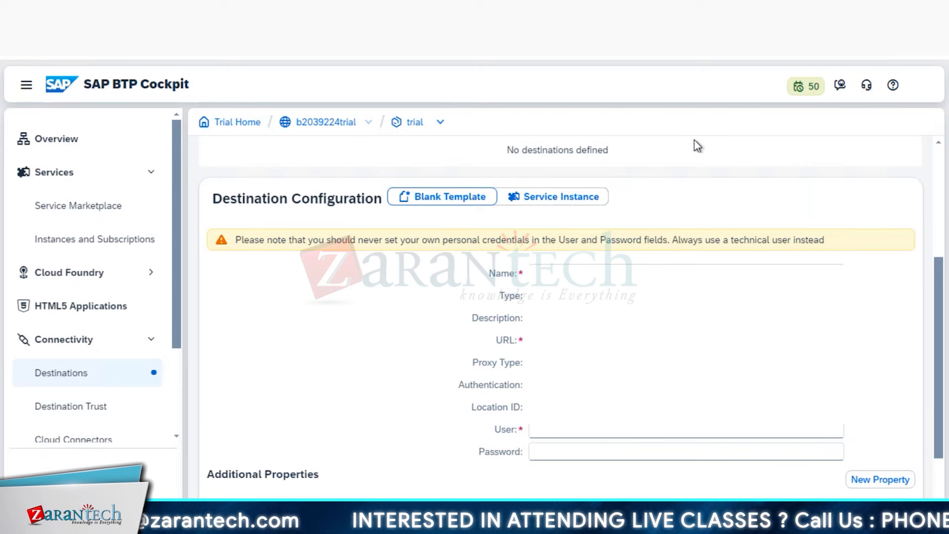
scroll(686, 317, down, 2)
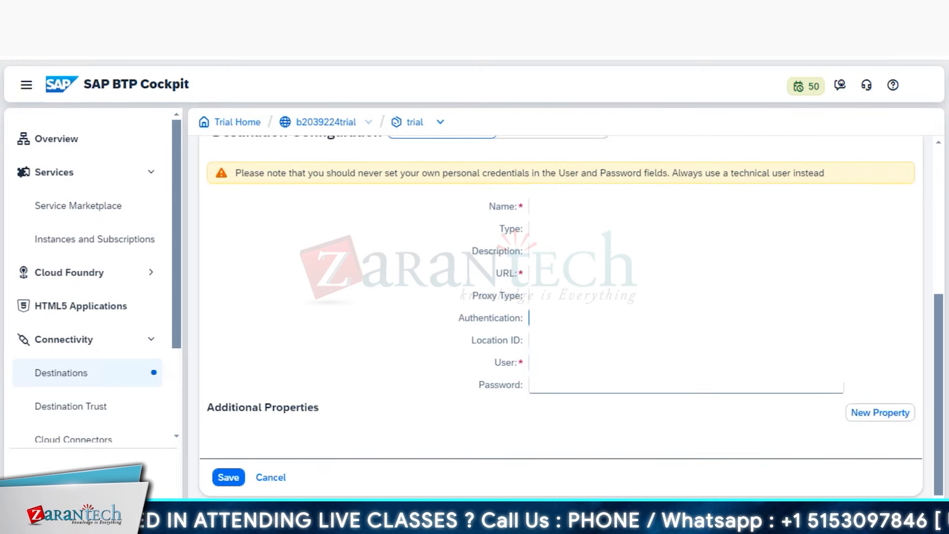
click(786, 363)
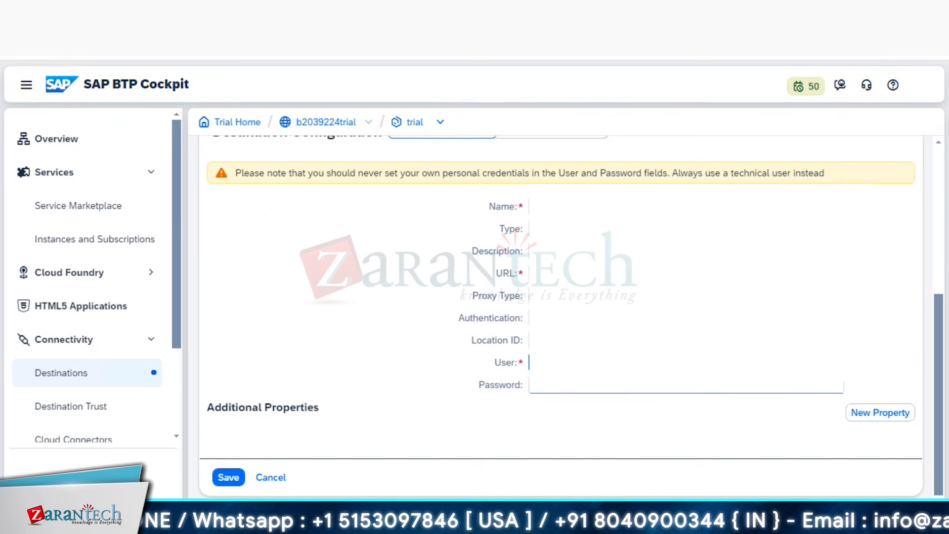
mouse_move(221, 521)
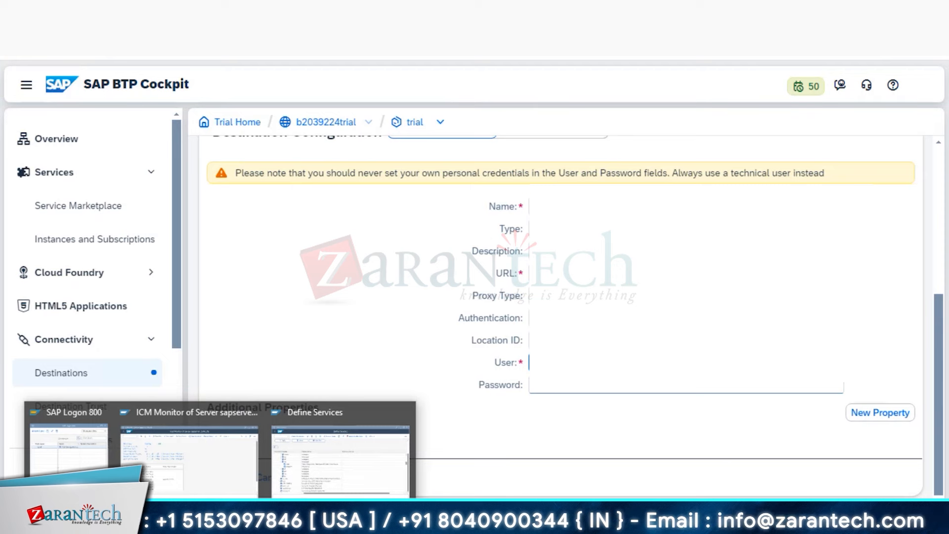
click(578, 387)
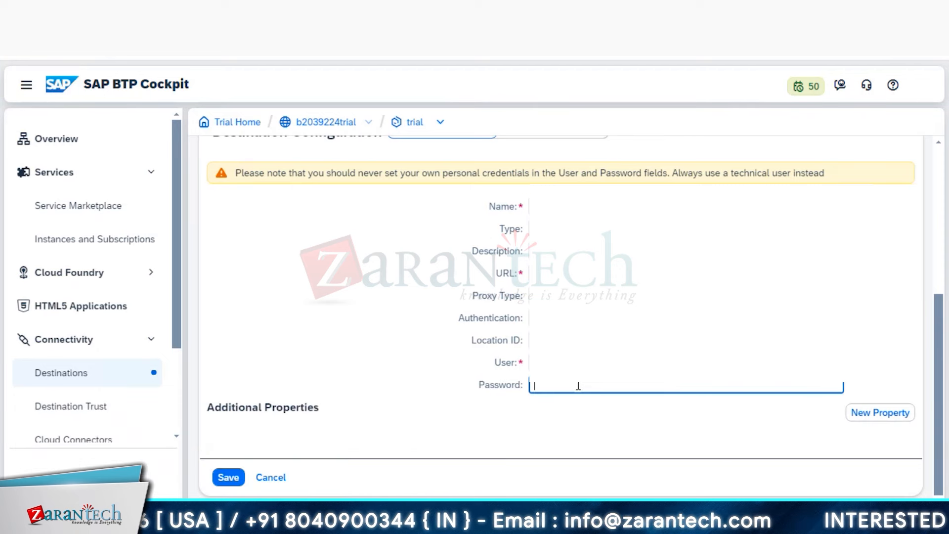
text(******)
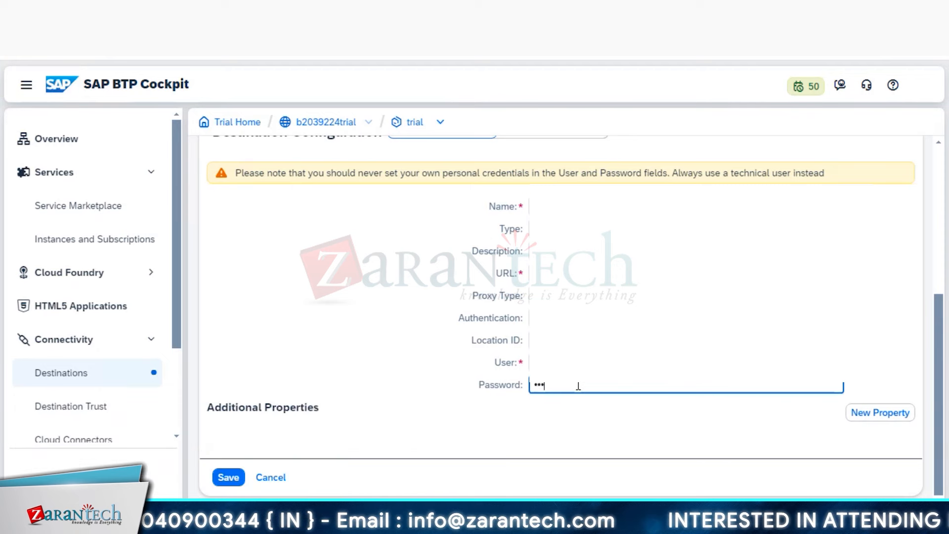
text(**)
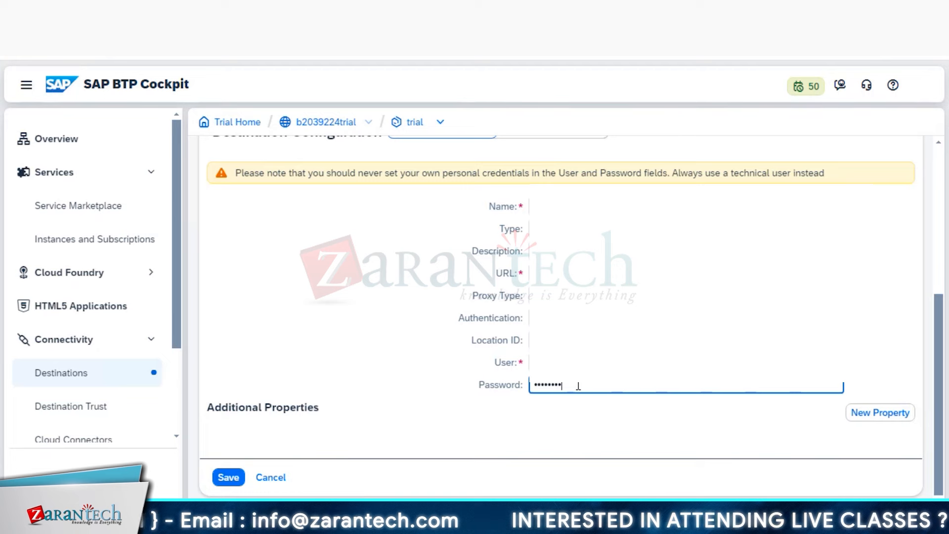
text(*****)
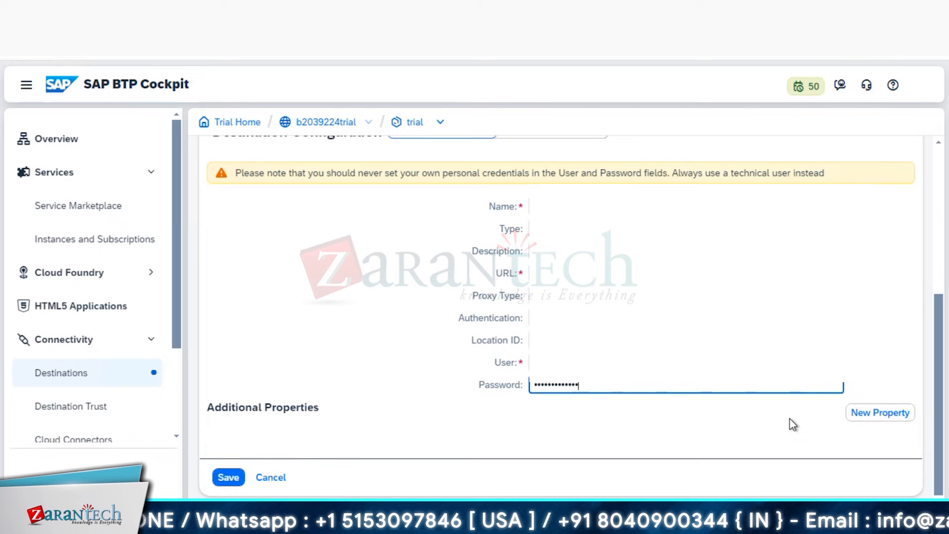
- Add the additional property HTML5.DynamicDestination with value true
click(885, 418)
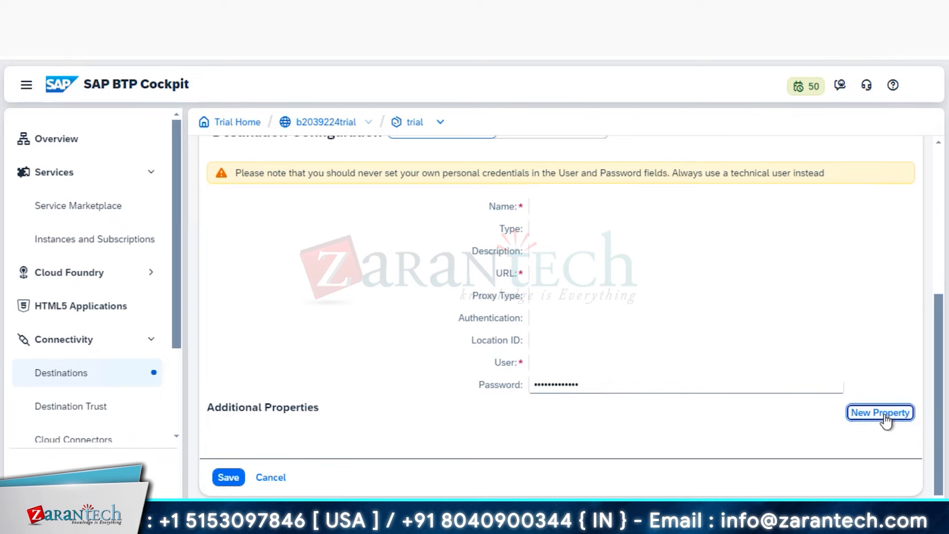
scroll(751, 432, down, 1)
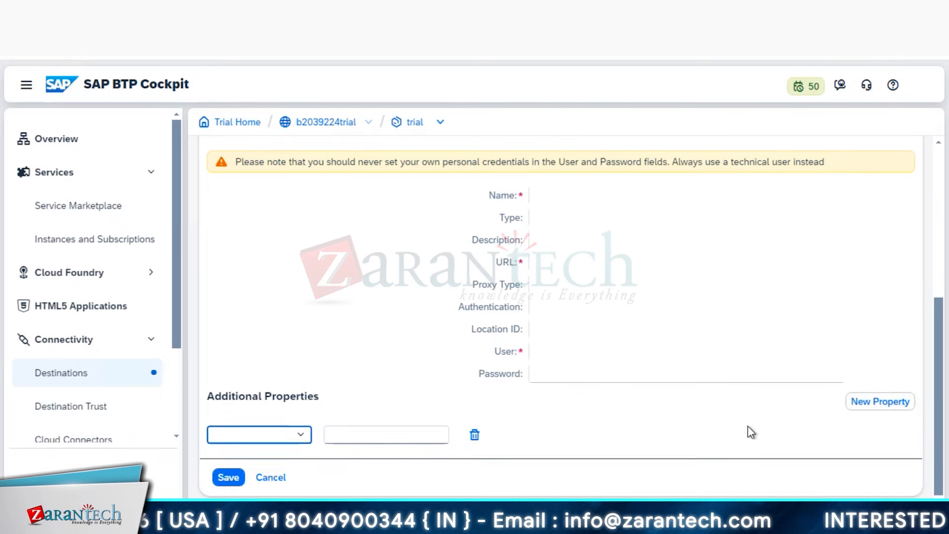
click(300, 437)
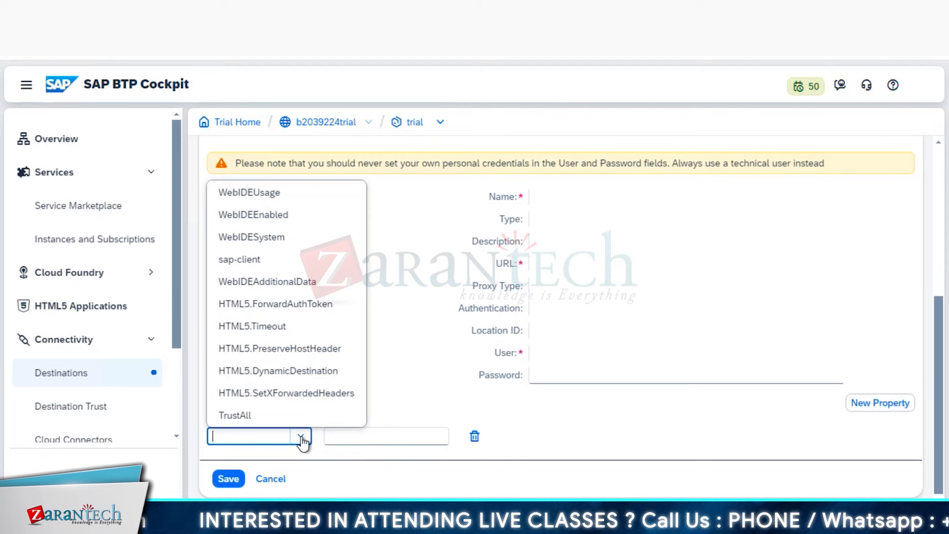
click(341, 379)
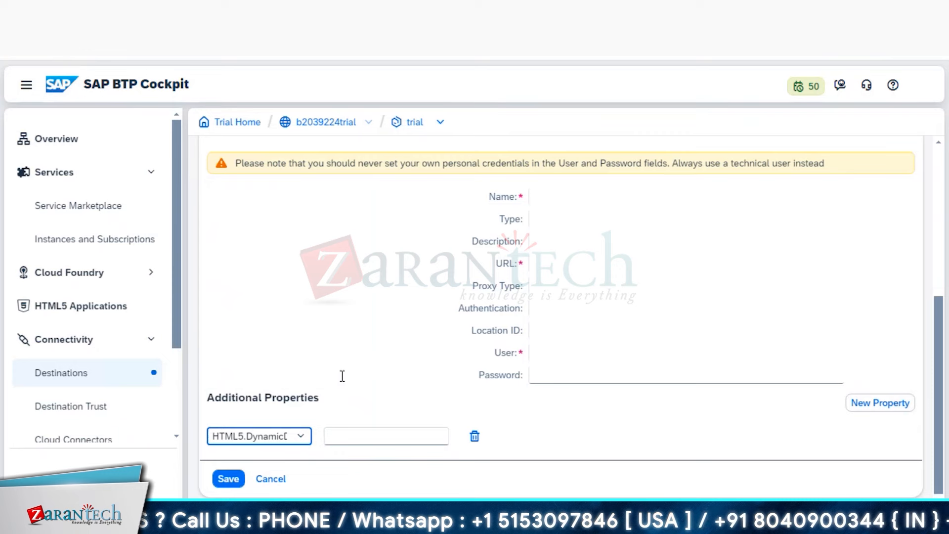
click(447, 439)
text(true)
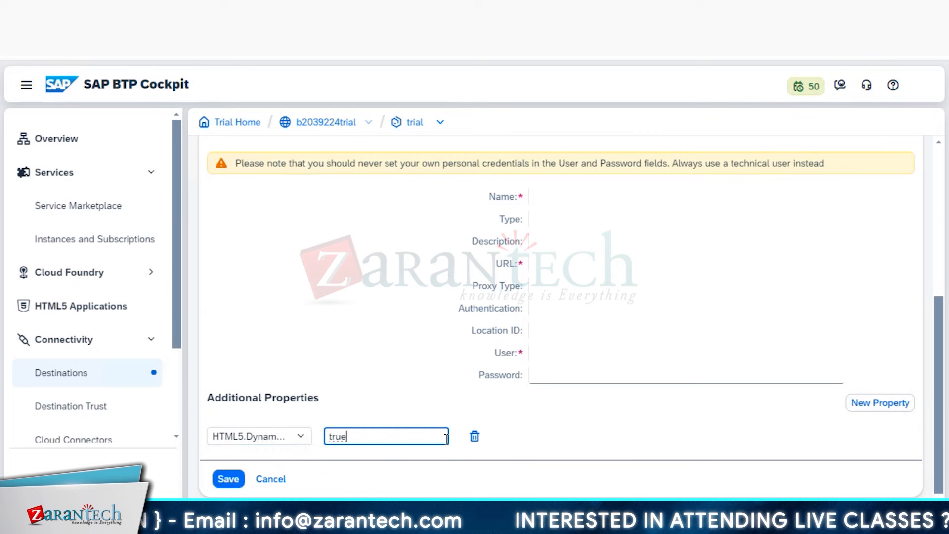
key(Return)
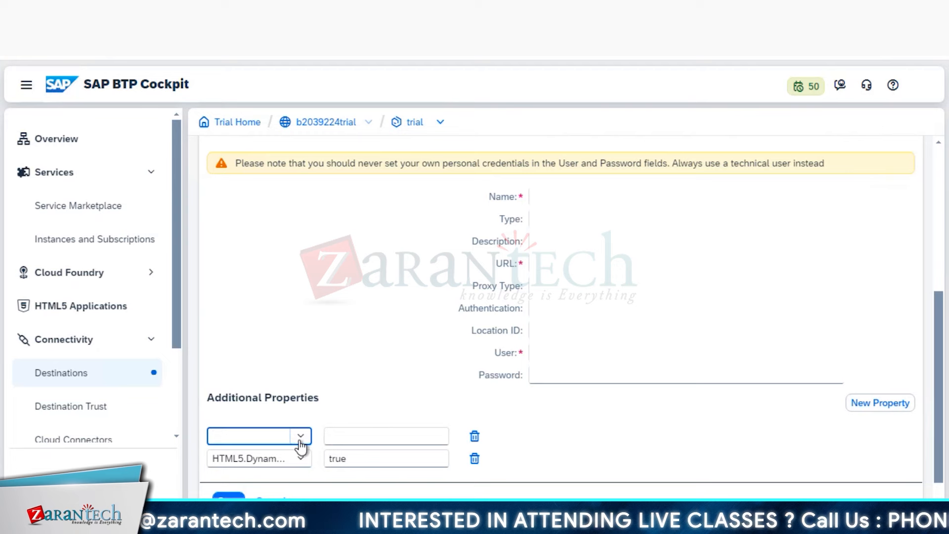
- Add the additional property HTML5.Timeout with value 300000
click(300, 442)
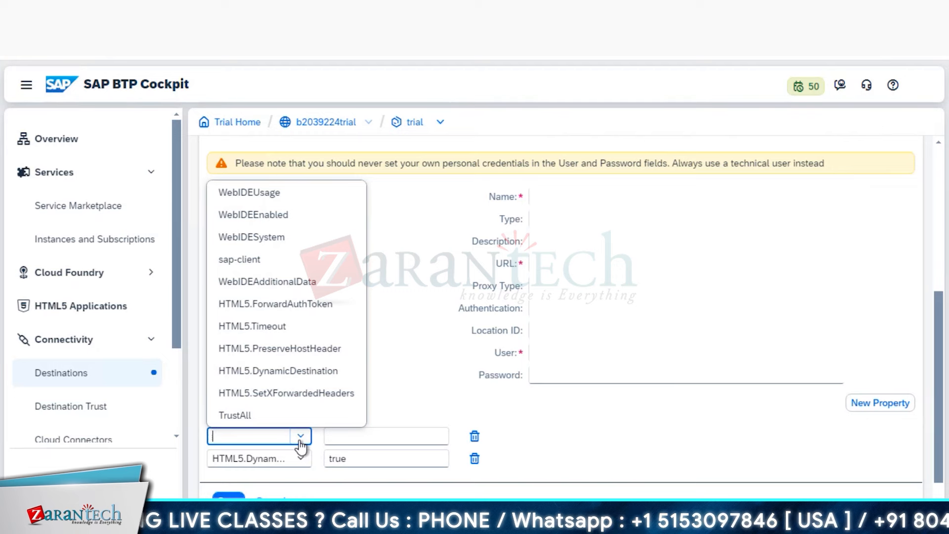
click(272, 326)
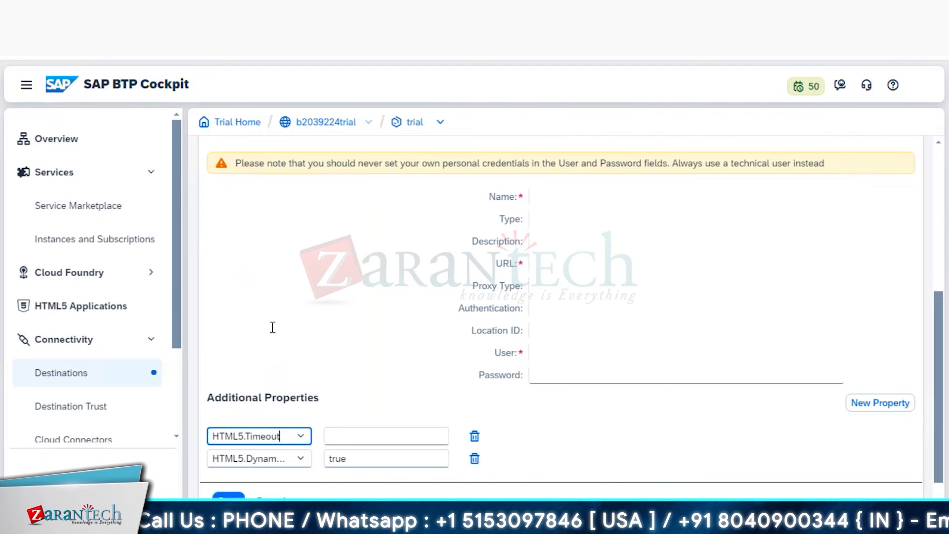
click(401, 437)
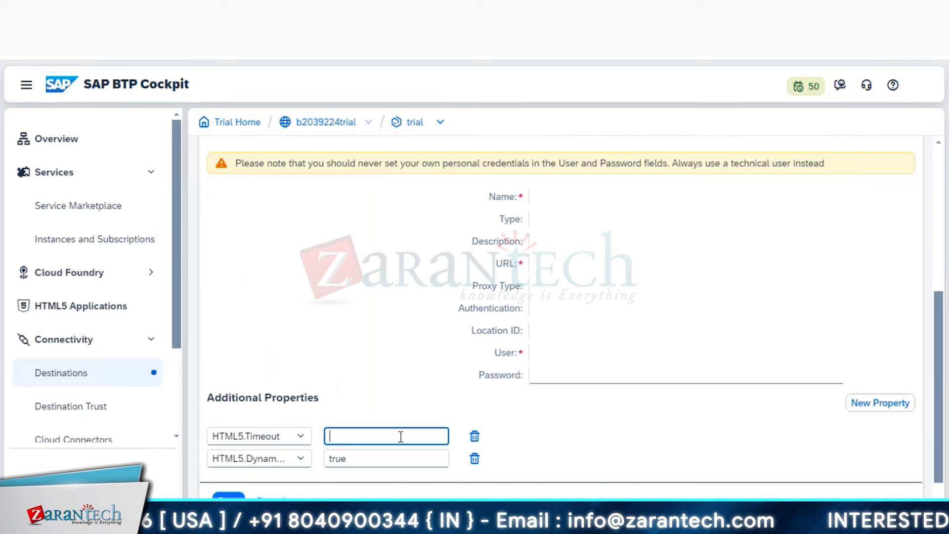
text(30000)
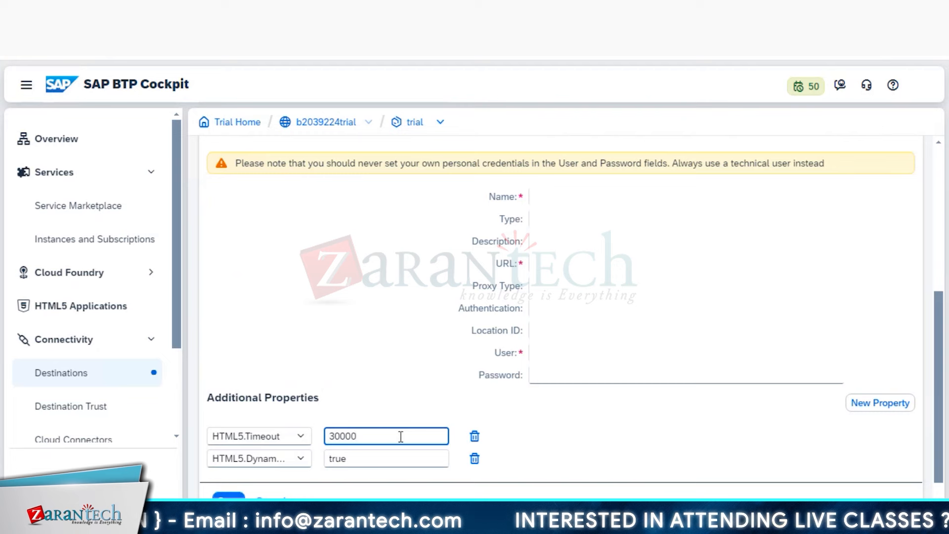
text(0)
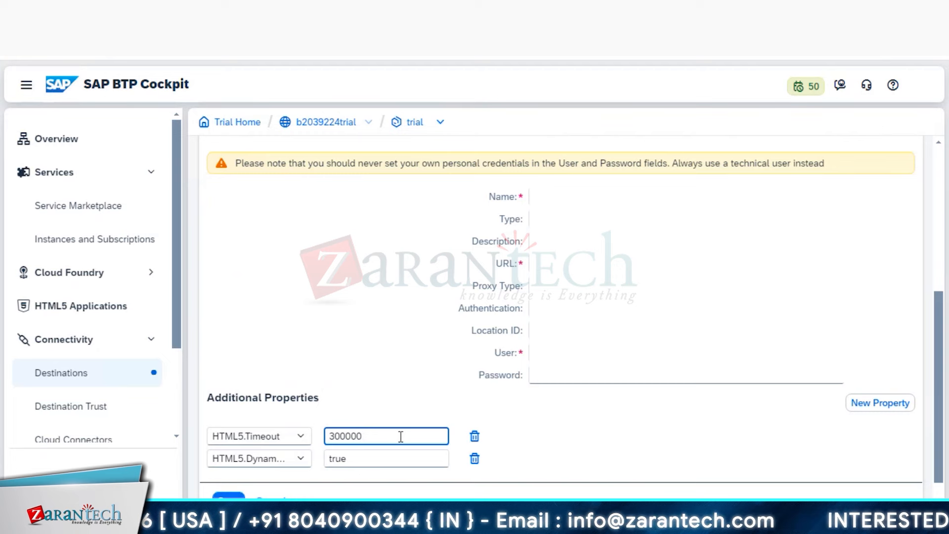
- Add a sap-client property with value 100, checking the ICM Monitor midway, plus a new empty row
click(880, 403)
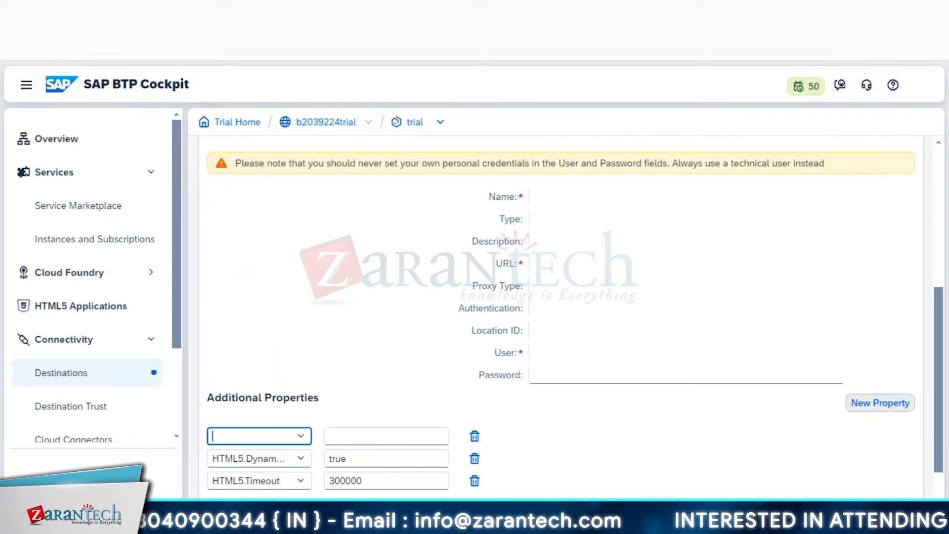
click(301, 436)
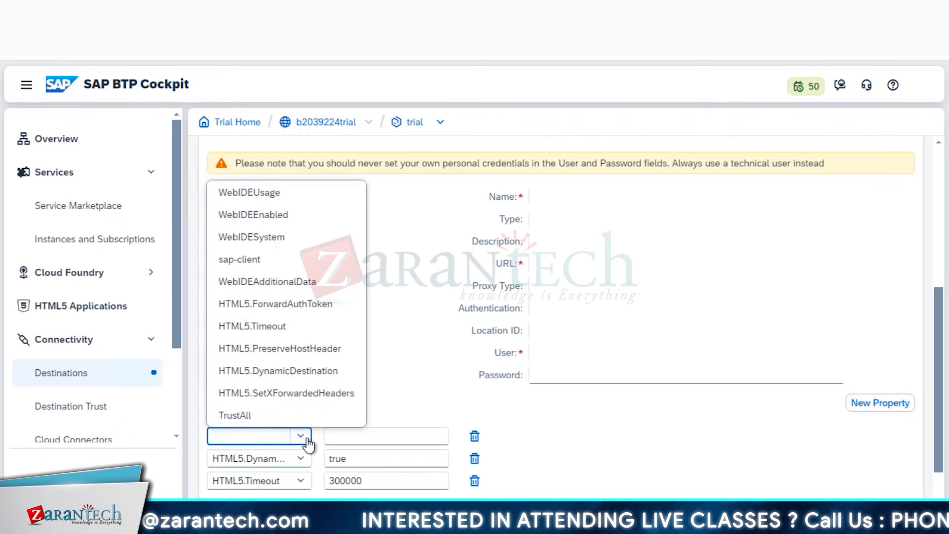
click(258, 266)
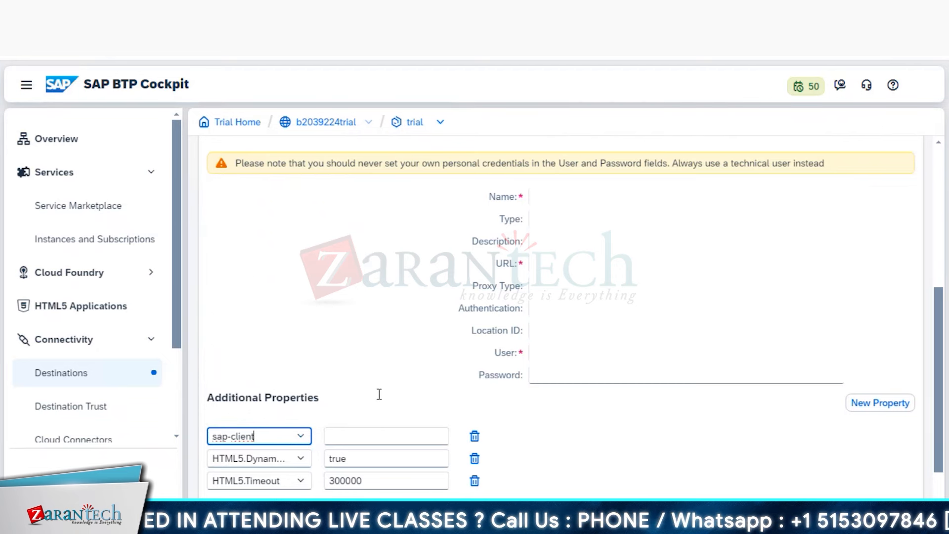
click(396, 433)
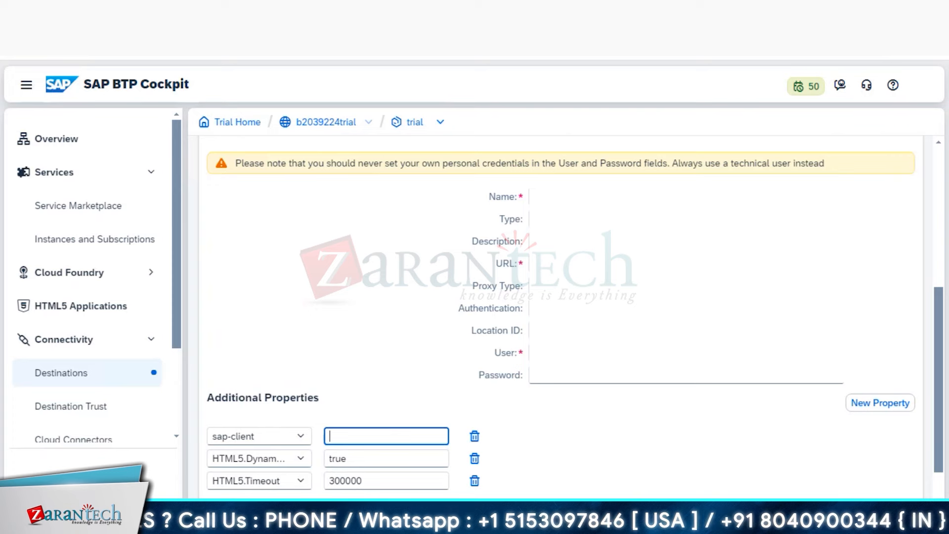
mouse_move(220, 525)
click(191, 466)
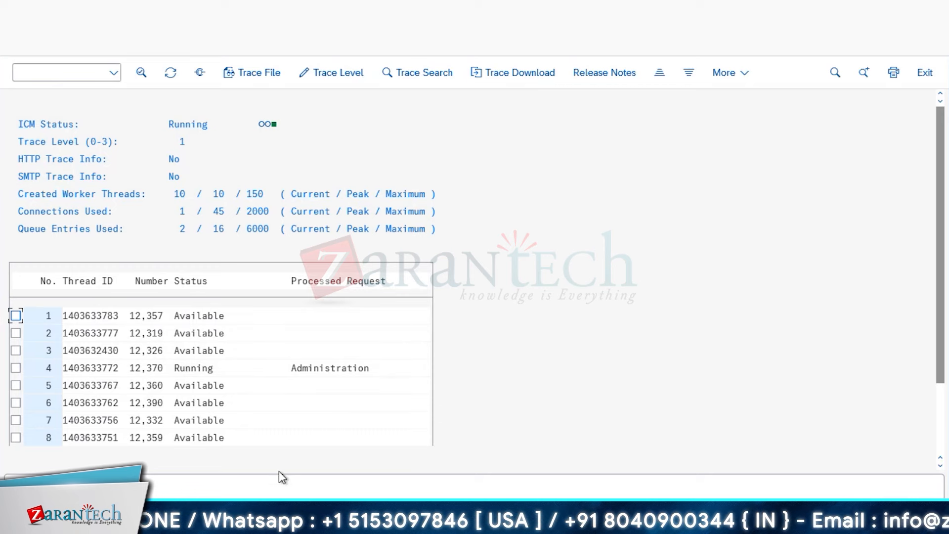
mouse_move(186, 523)
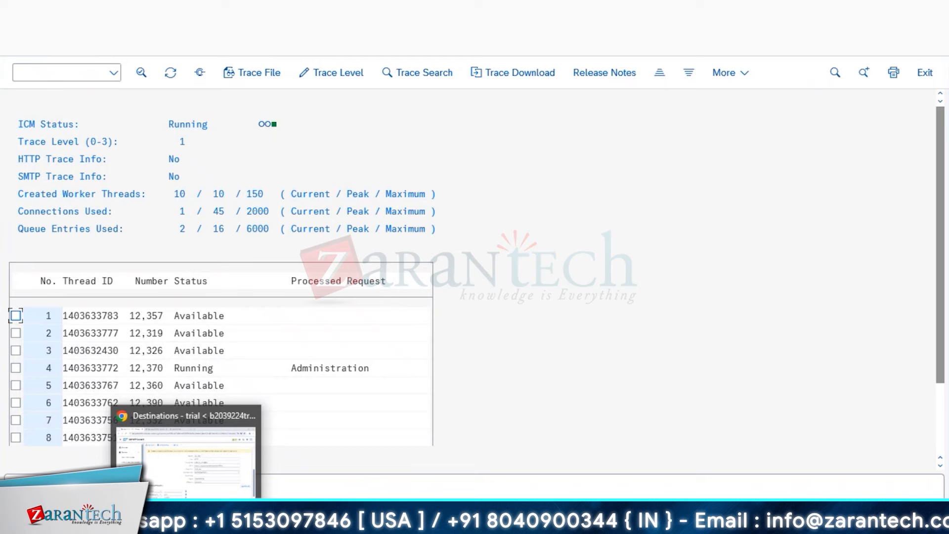
click(203, 468)
click(326, 438)
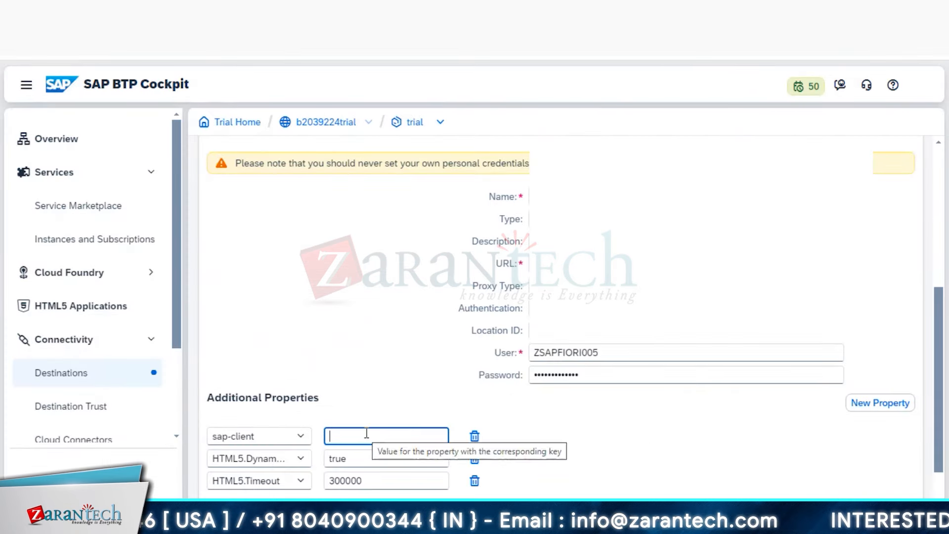
text(100)
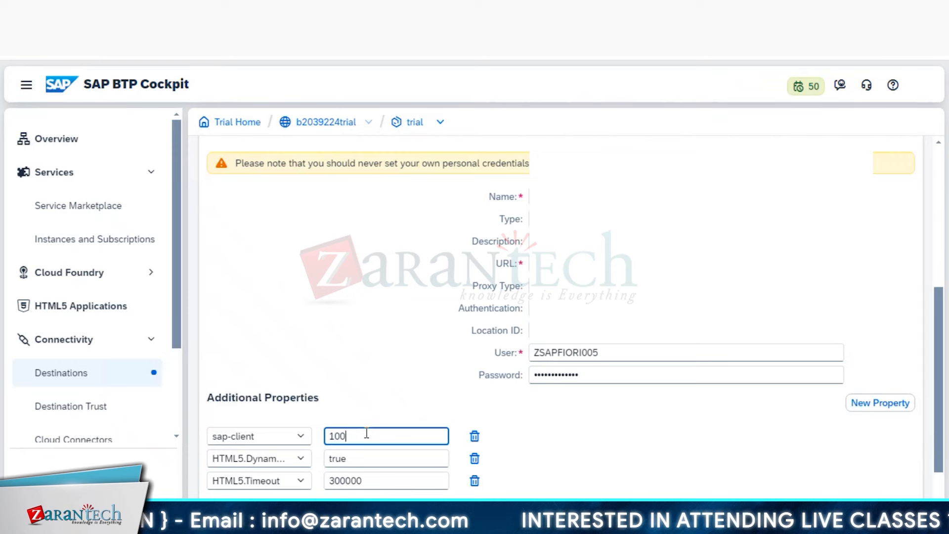
scroll(710, 452, down, 1)
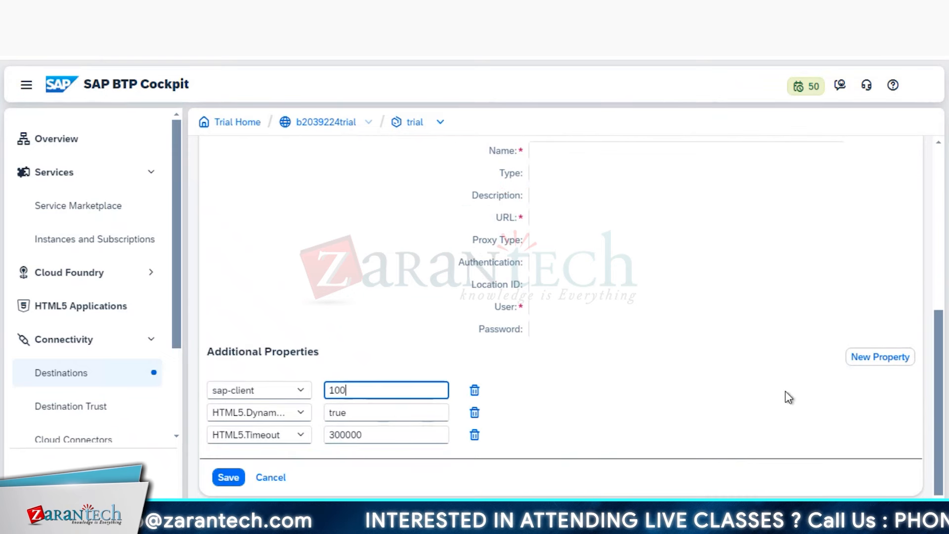
click(874, 363)
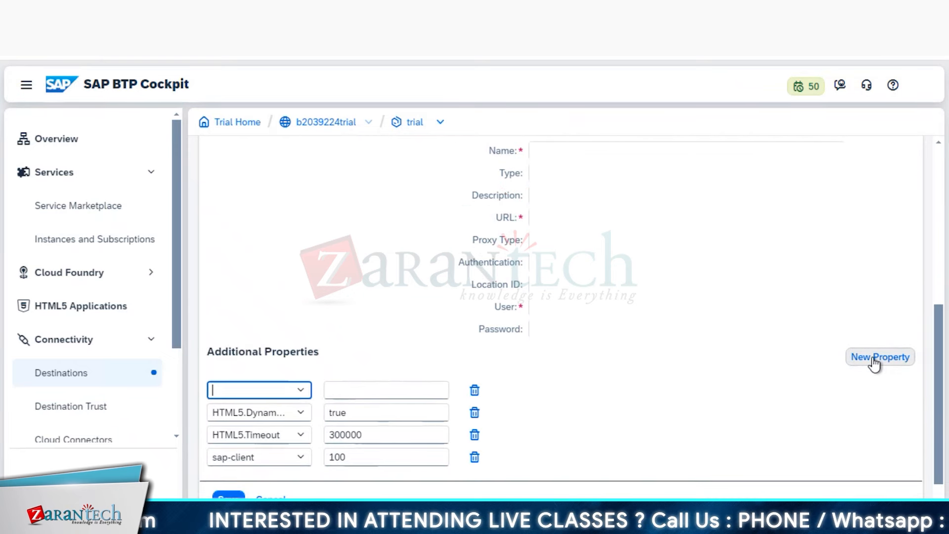
- Add a WebIDEEnabled property with value true, plus a new empty row
click(301, 391)
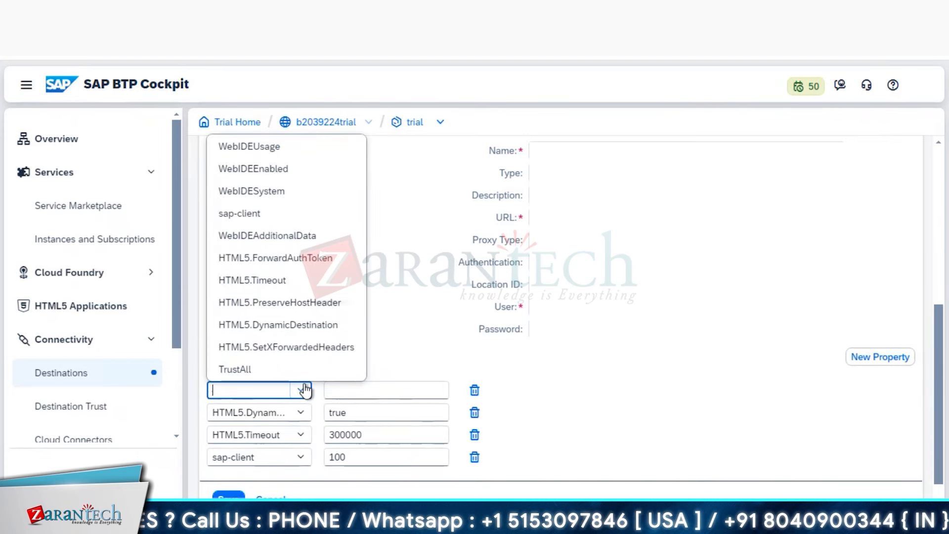
click(304, 169)
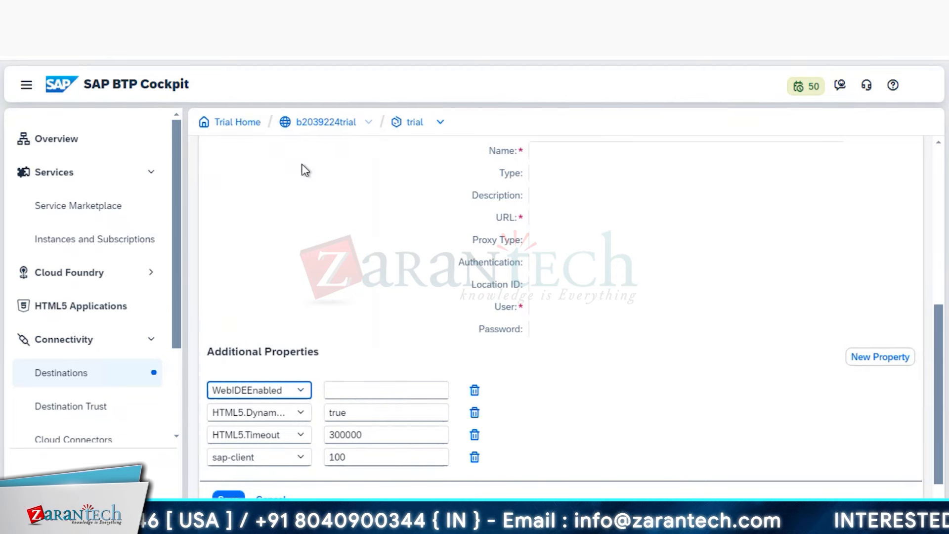
click(397, 392)
text(true)
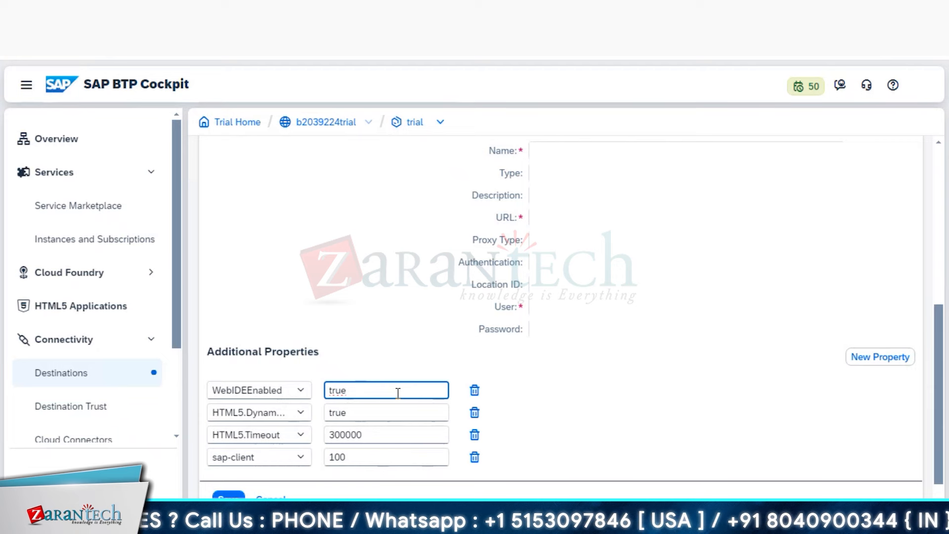
click(873, 360)
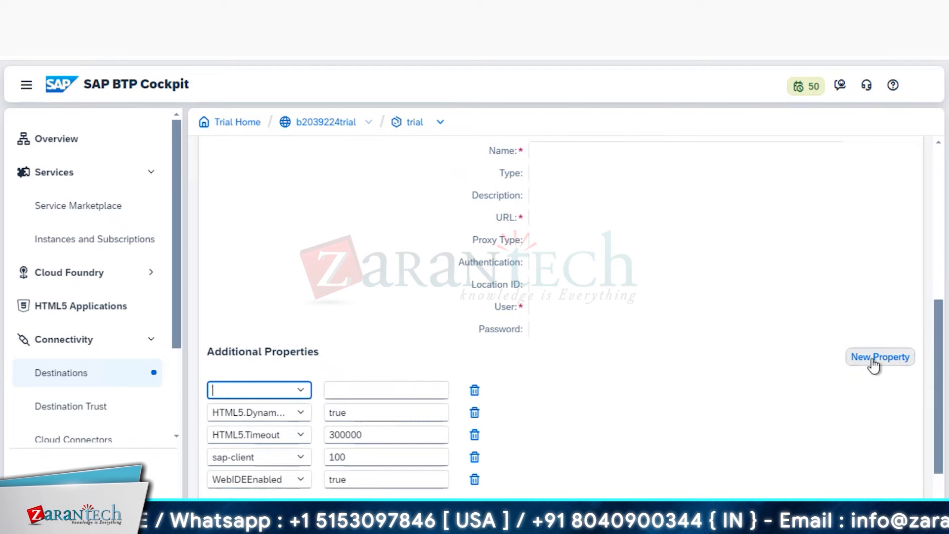
- Add a product.name property with value SAP S/4HANA, correcting typos, plus a new empty row
click(301, 392)
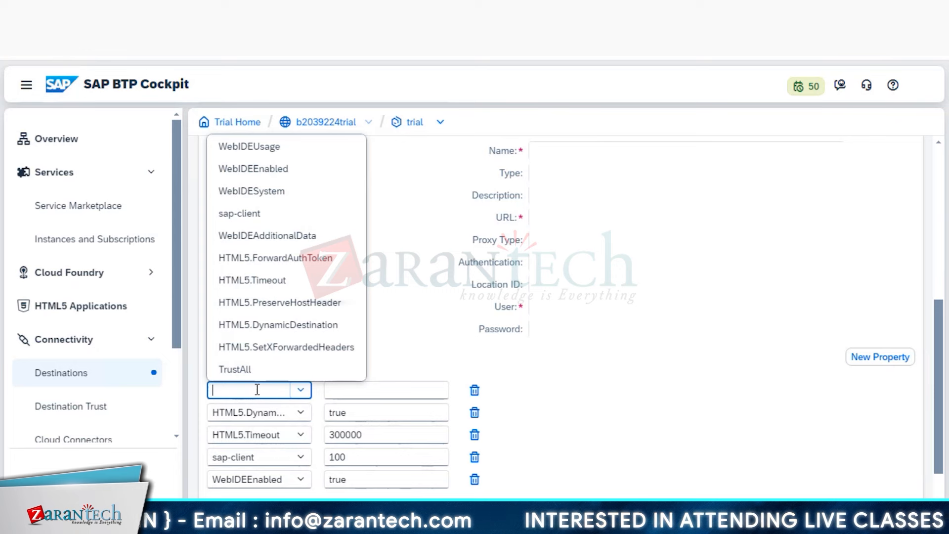
text(prod)
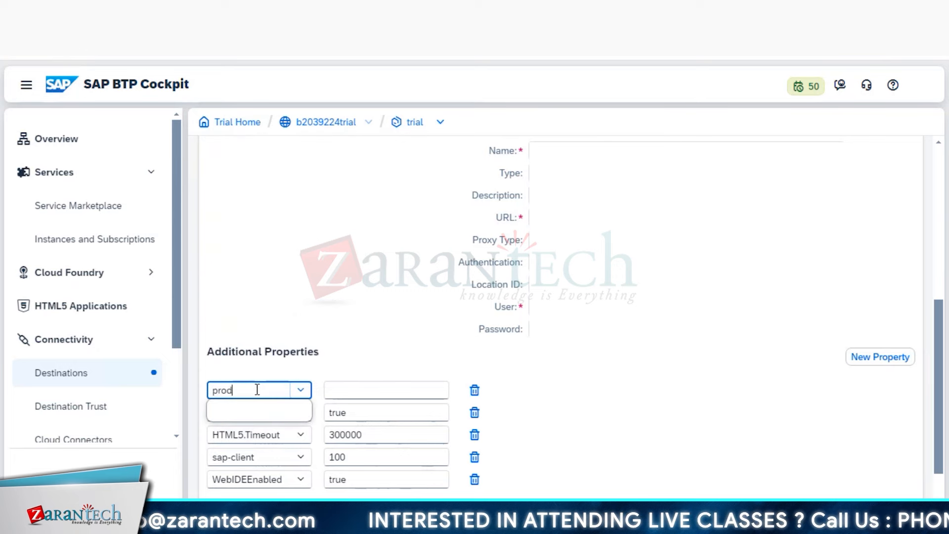
text(uct.name)
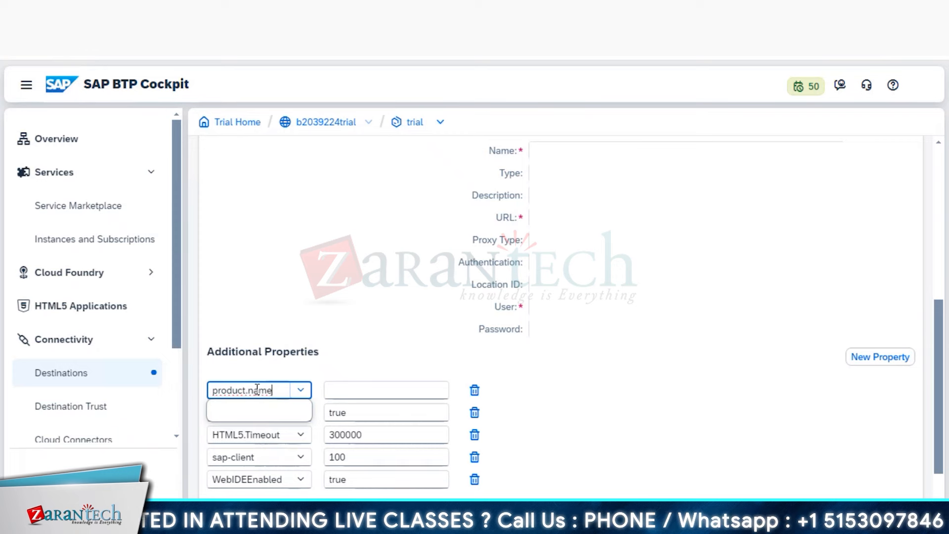
click(357, 393)
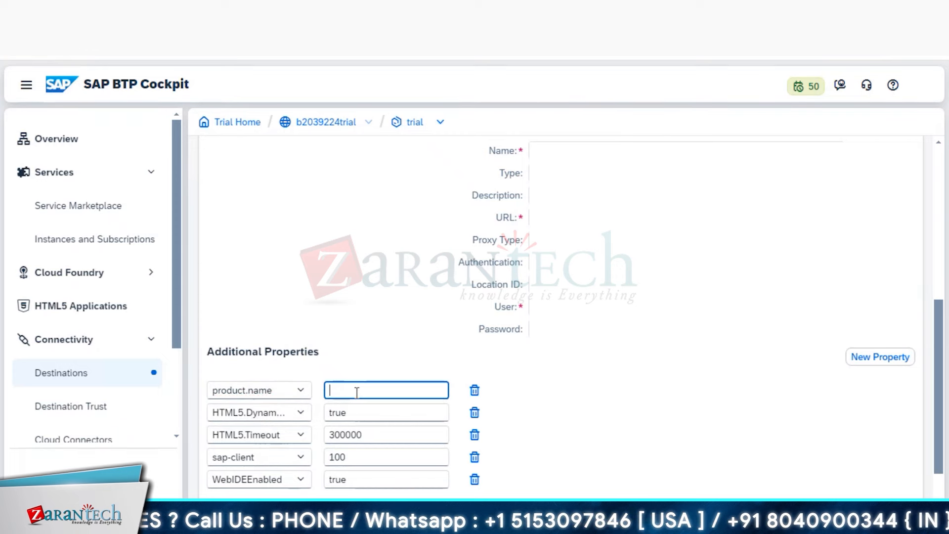
text(SAP)
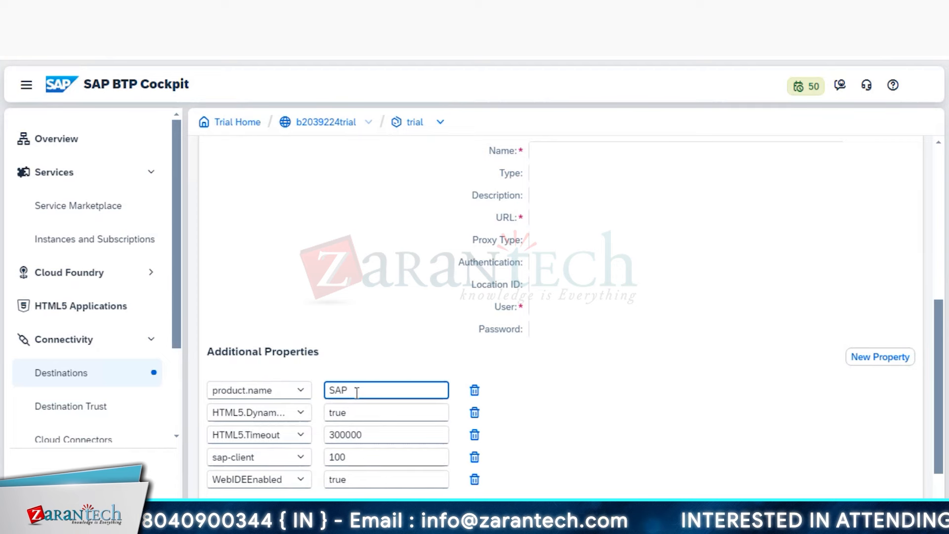
text( YES/)
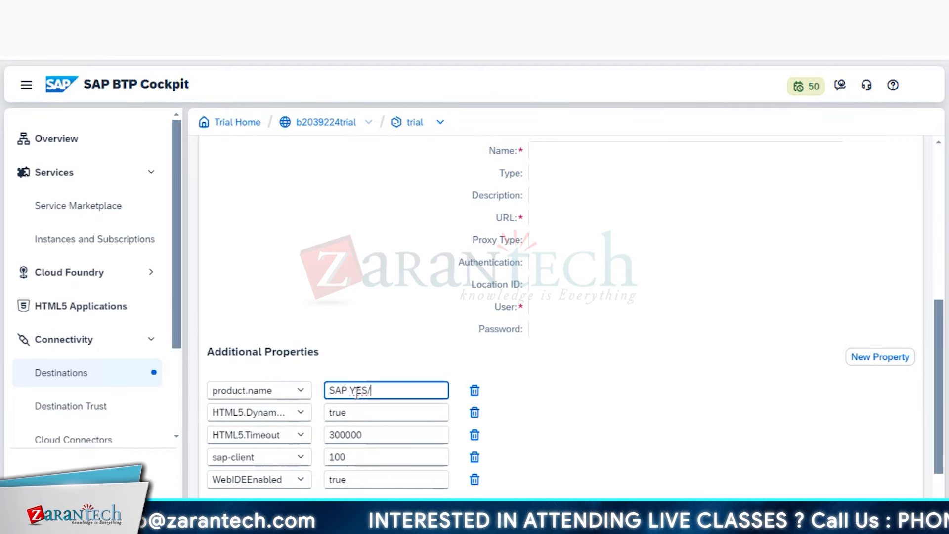
key(BackSpace)
key(BackSpace)
key(BackSpace)
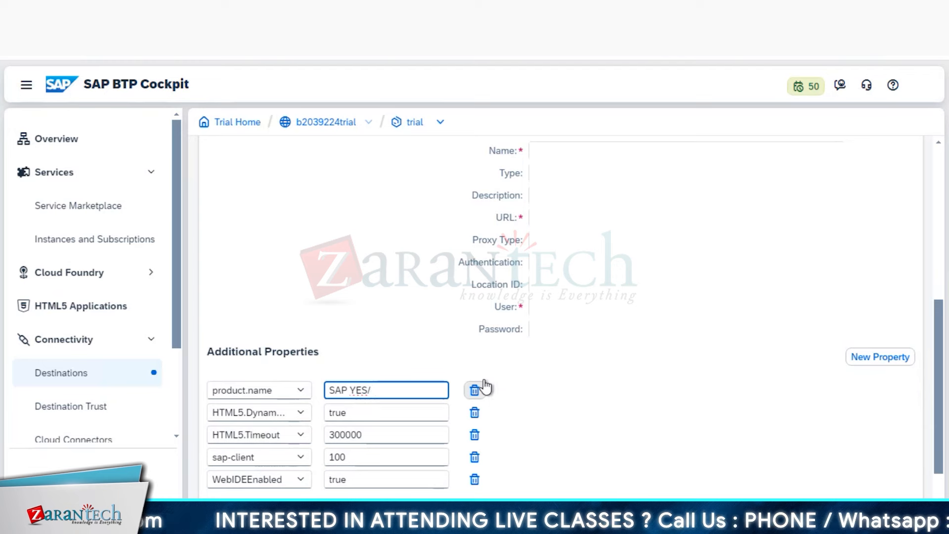
key(BackSpace)
key(BackSpace)
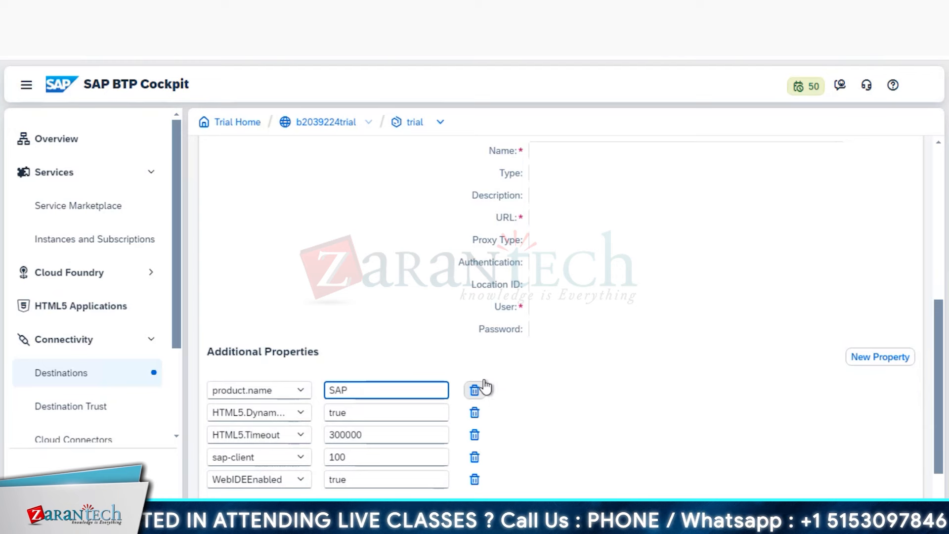
text(S/4)
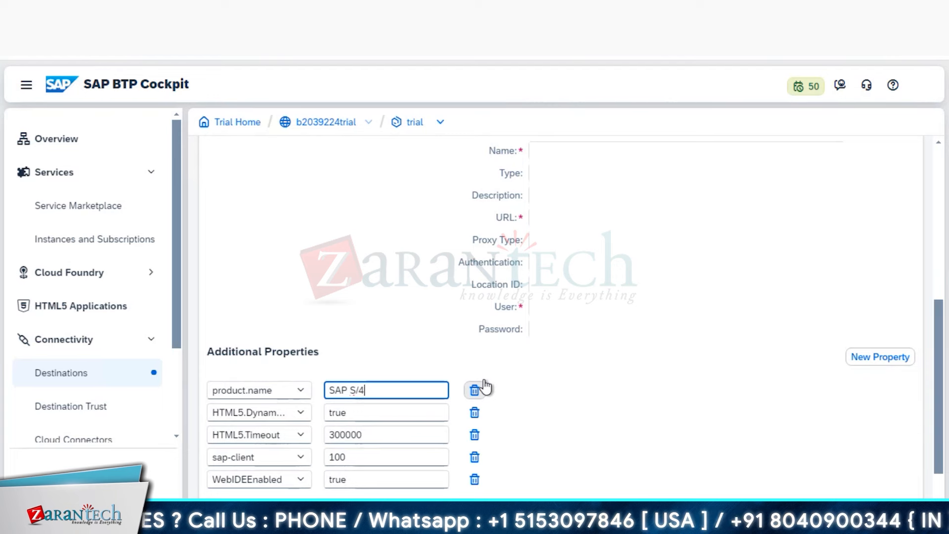
text( HANA)
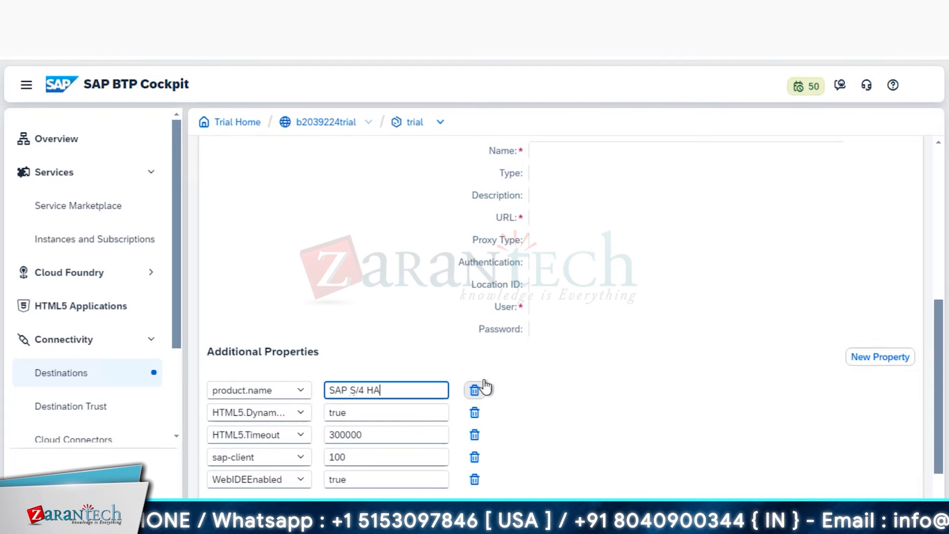
key(Left)
key(Left)
key(Left)
key(Left)
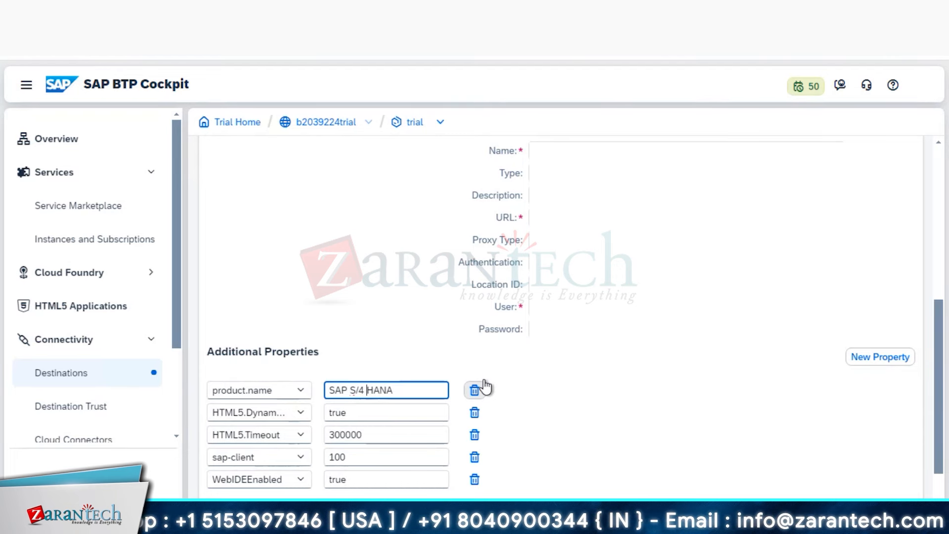
key(BackSpace)
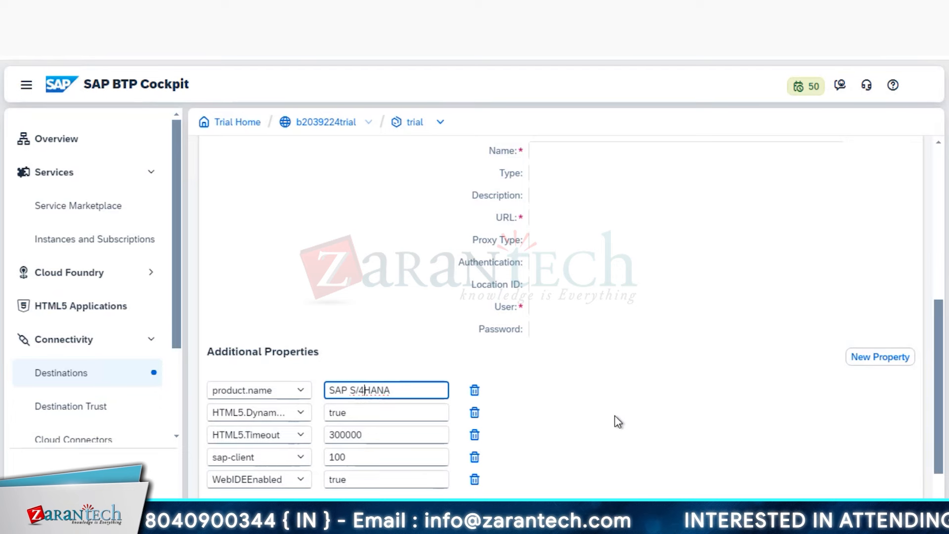
click(868, 363)
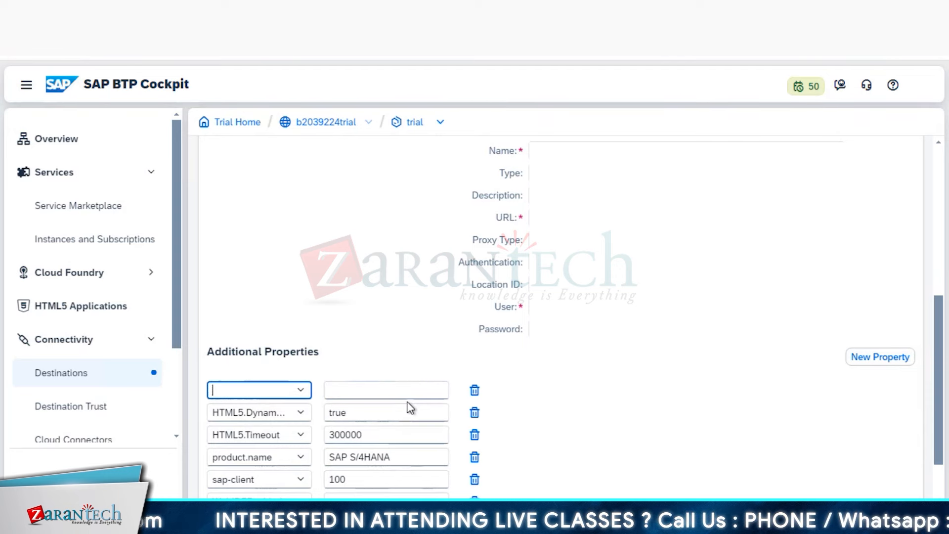
- Add a WebIDEUsage property with value odata_abap,dev_abap, fixing the typing slips
click(301, 391)
click(274, 144)
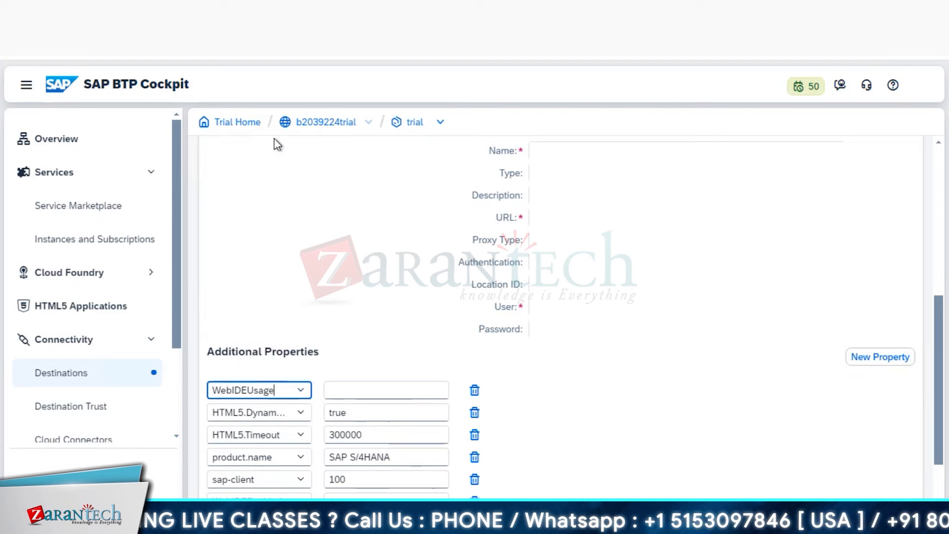
click(402, 388)
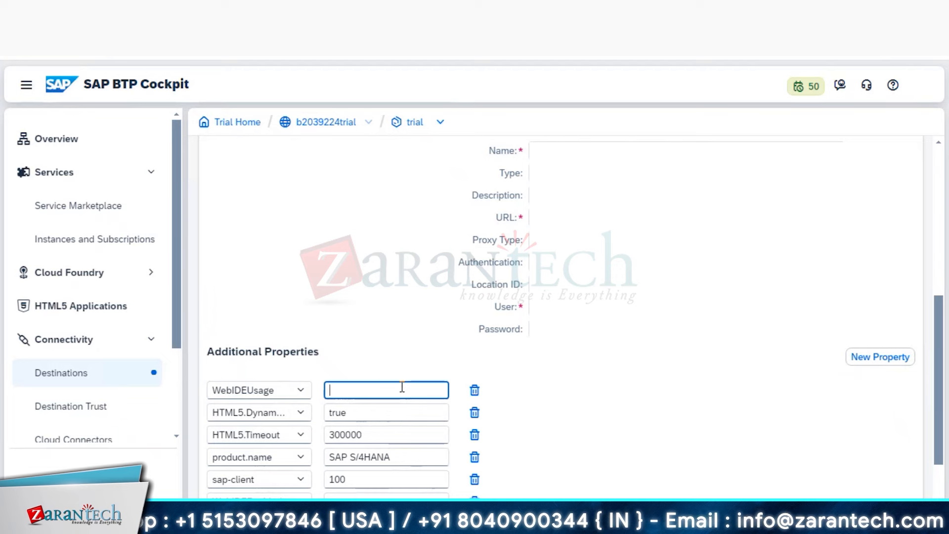
text(O)
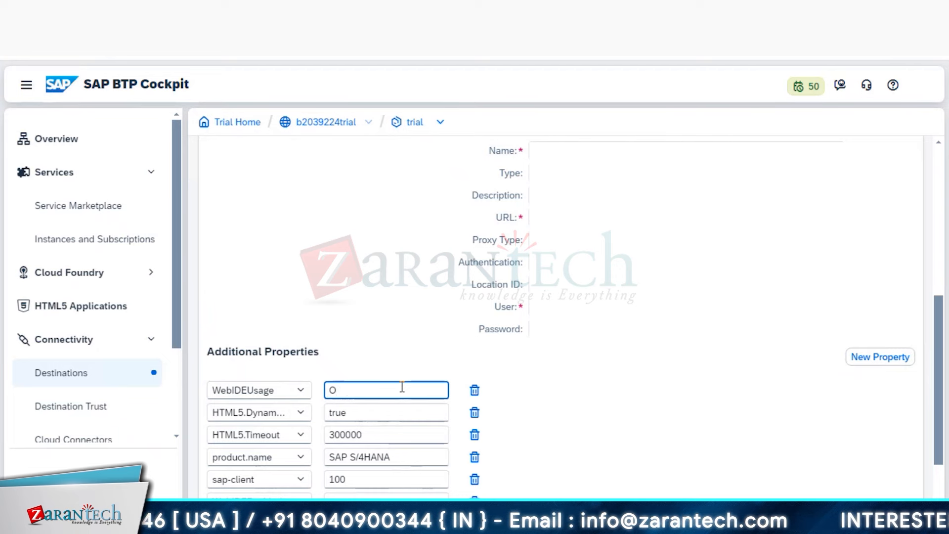
text(data)
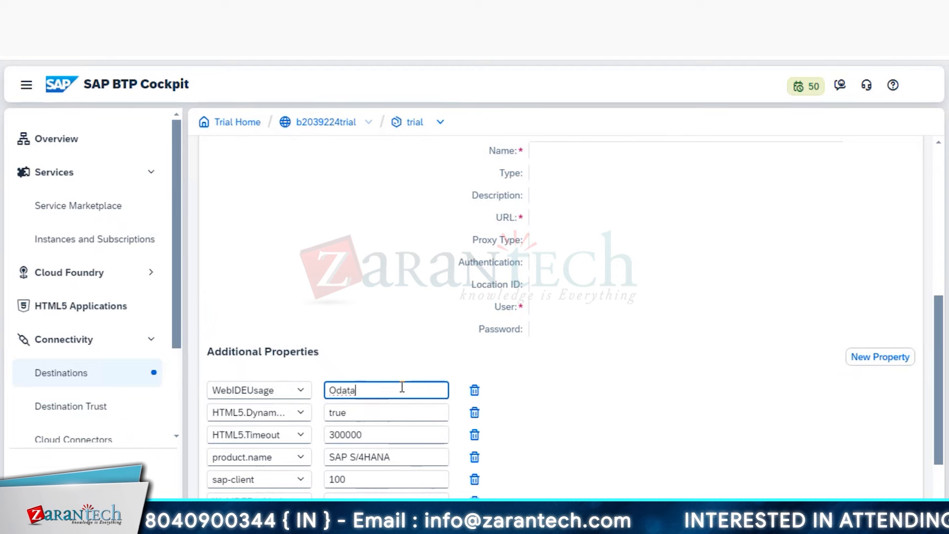
key(BackSpace)
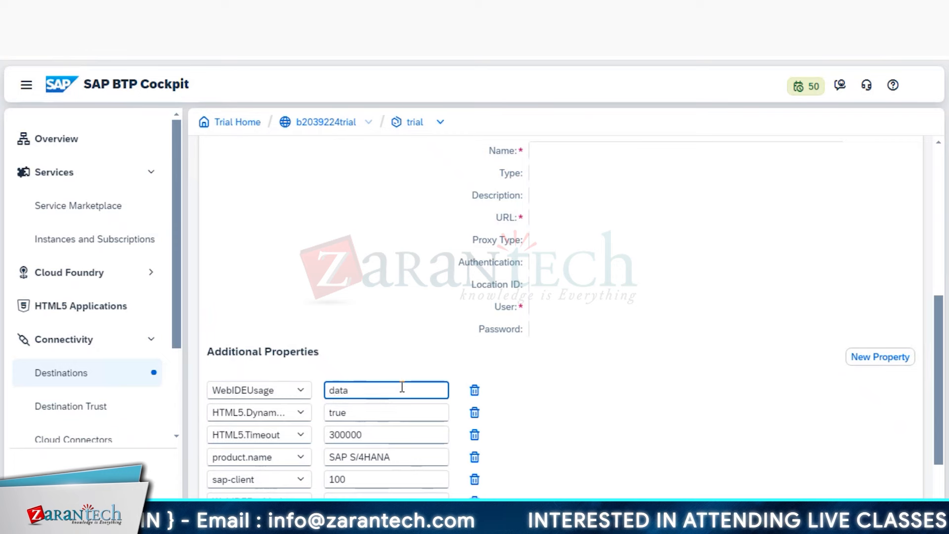
text(o)
key(Right)
key(Right)
key(Right)
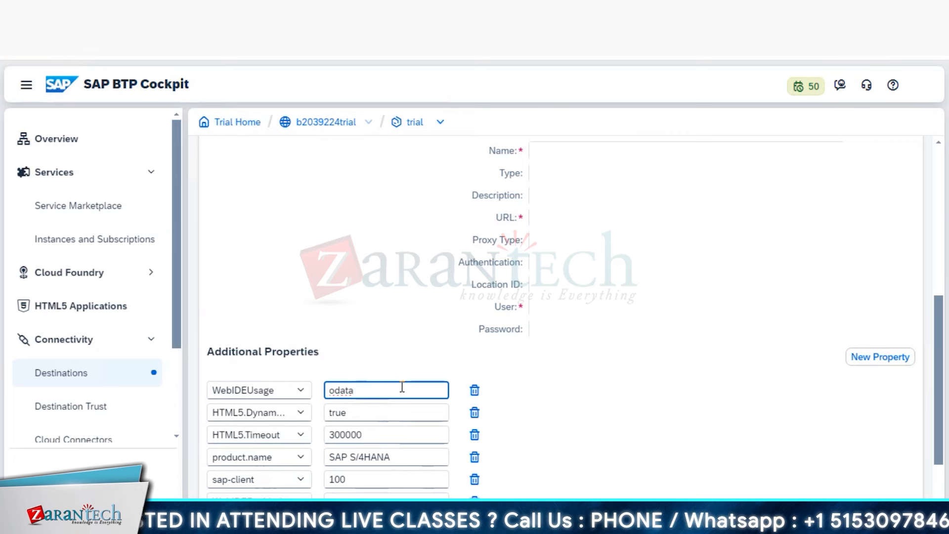
text(_abap)
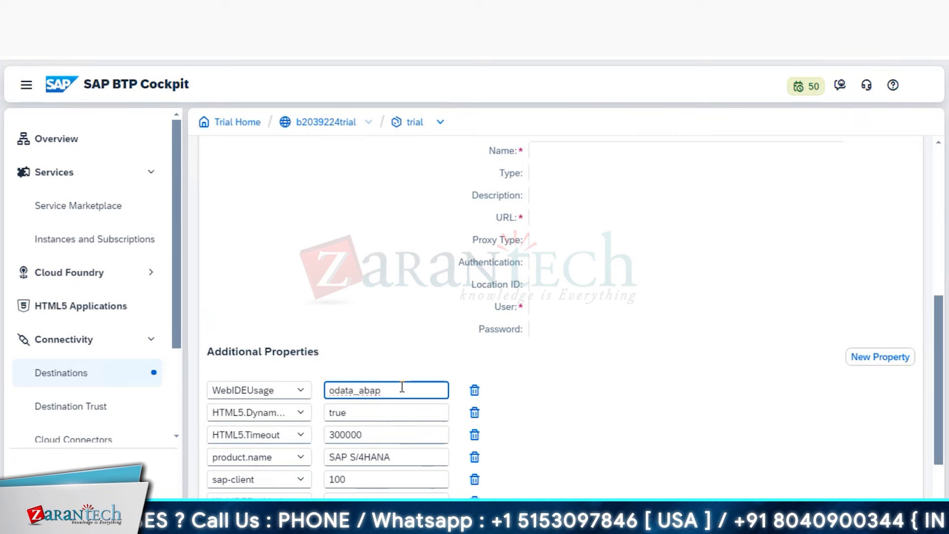
text(,)
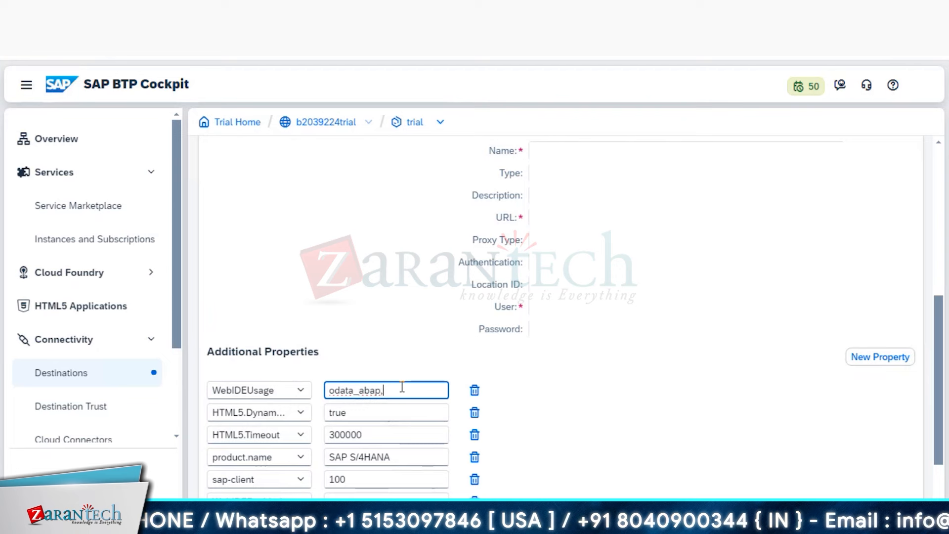
text(dev_)
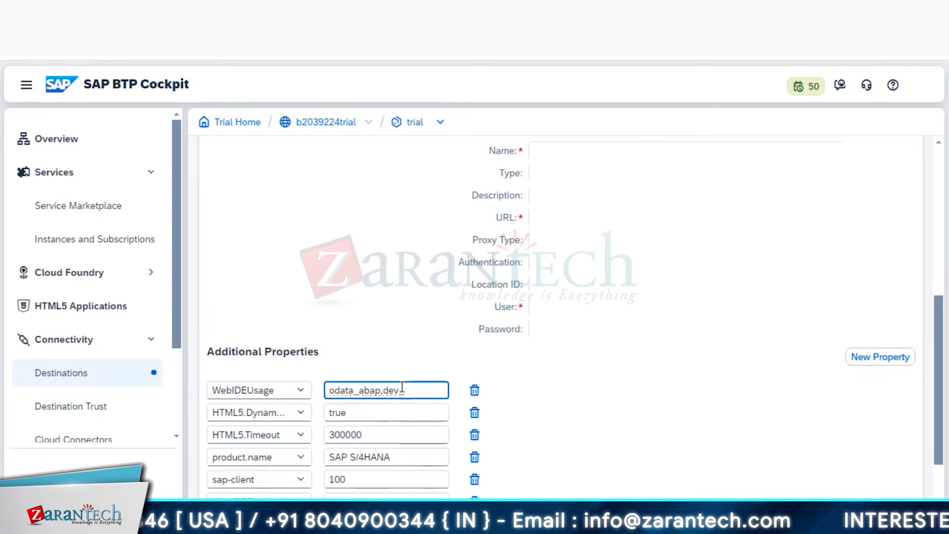
text(undersc)
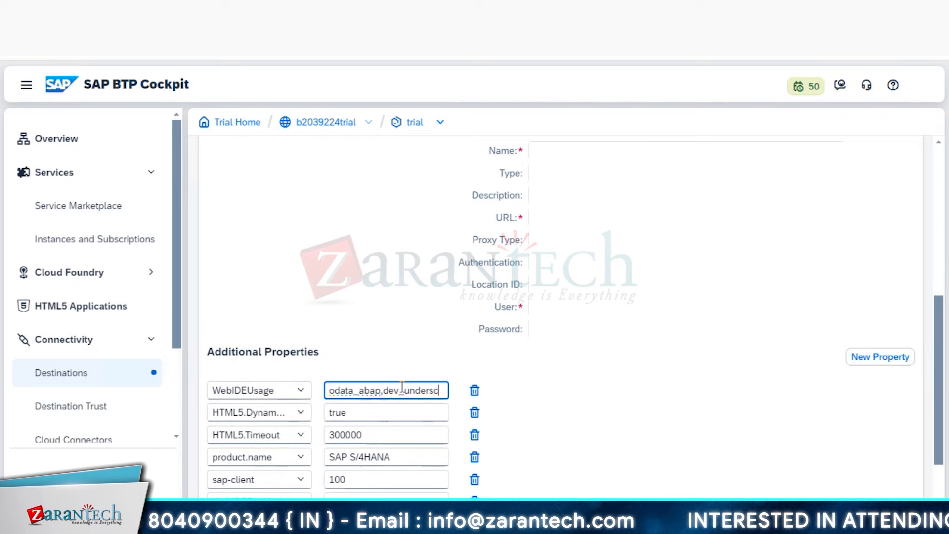
text(ore)
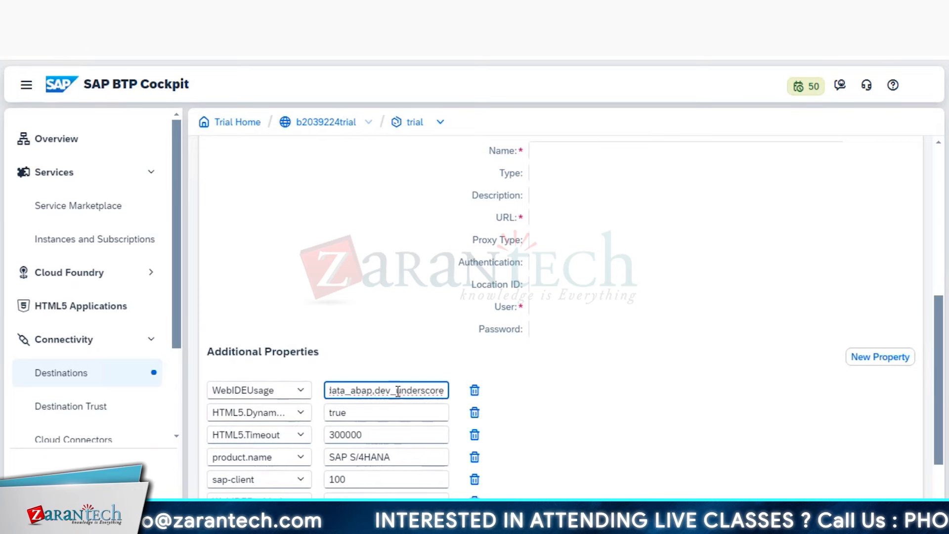
key(BackSpace)
key(BackSpace)
key(BackSpace)
key(BackSpace)
key(BackSpace)
key(BackSpace)
key(BackSpace)
key(BackSpace)
key(BackSpace)
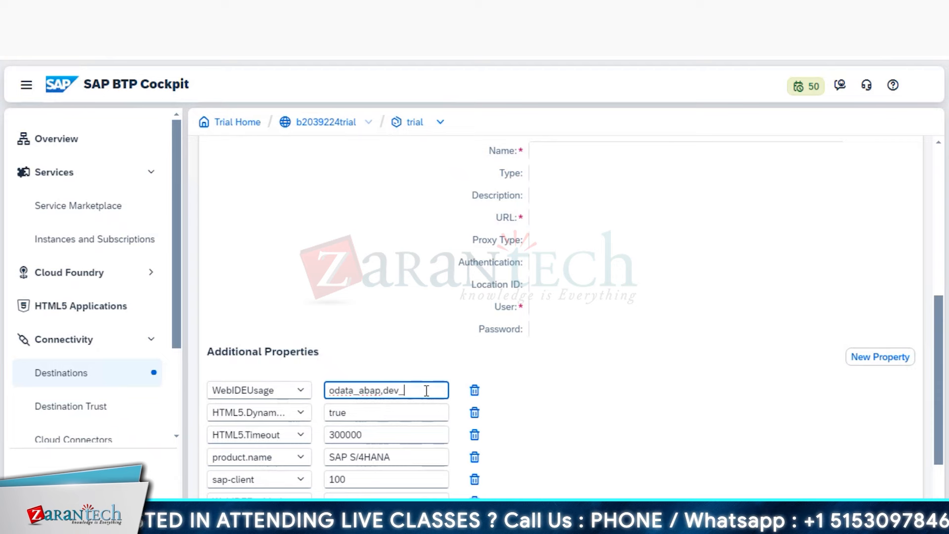
text(abap)
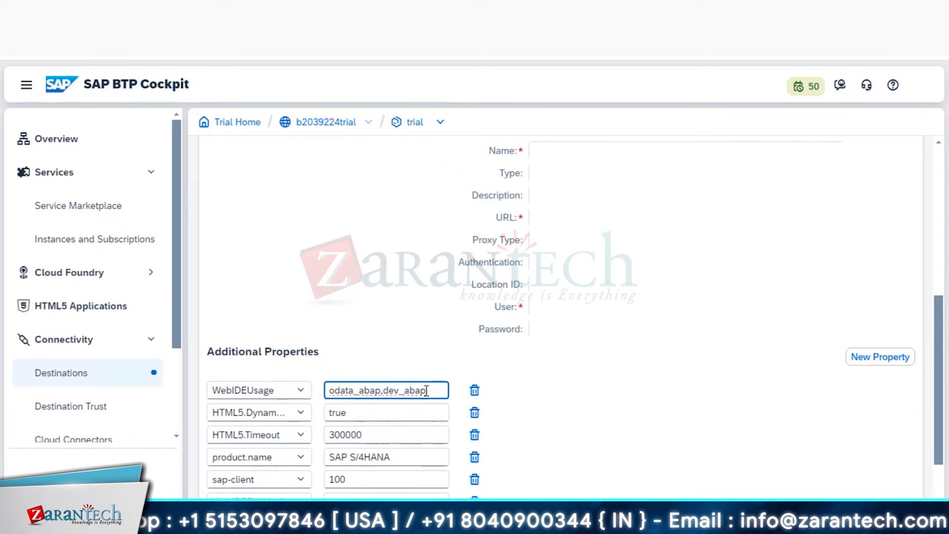
scroll(426, 391, down, 2)
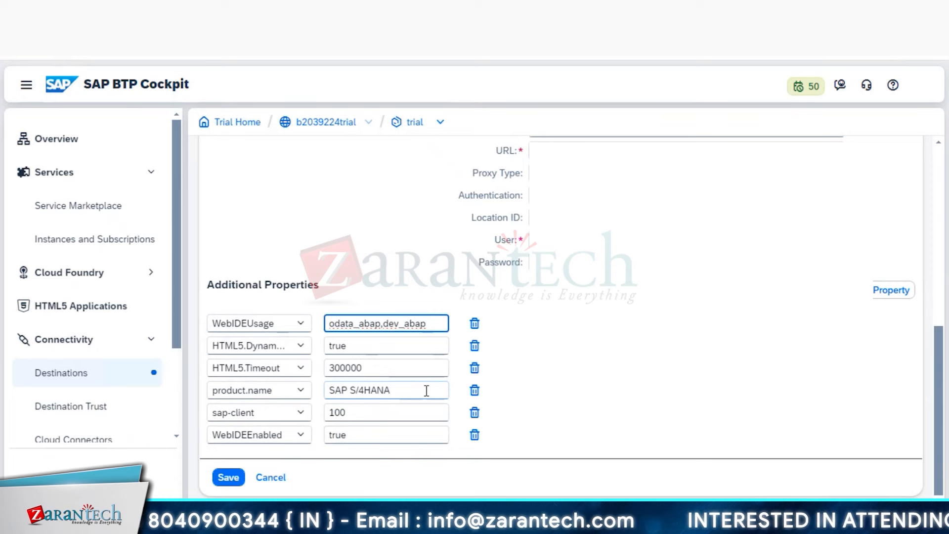
- Save the UI5_Tanu destination and run Check Connection to confirm it reaches the backend
click(228, 477)
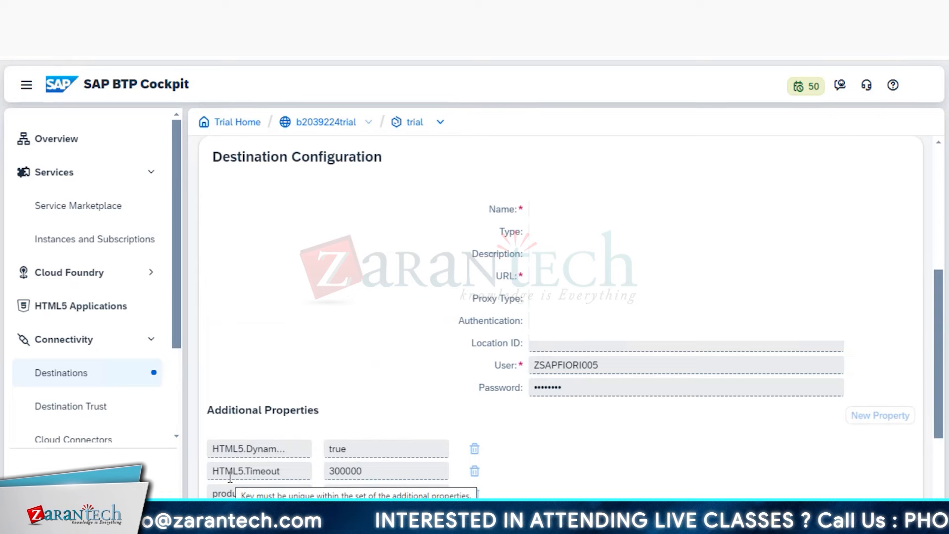
scroll(585, 391, down, 3)
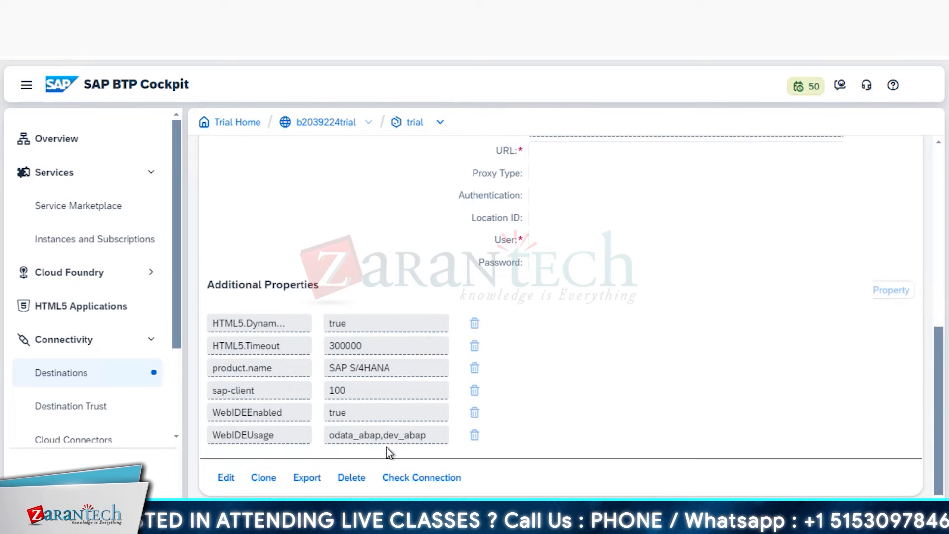
click(425, 479)
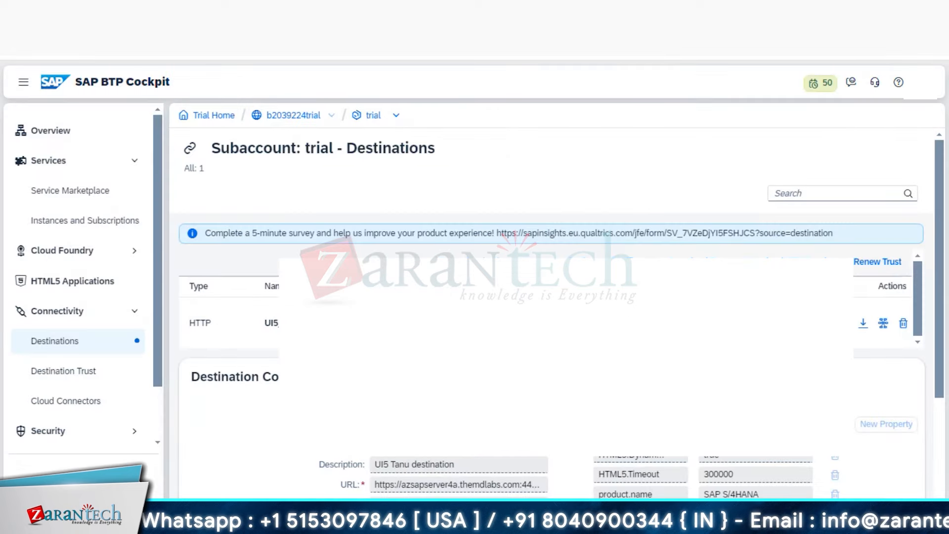
scroll(551, 313, down, 3)
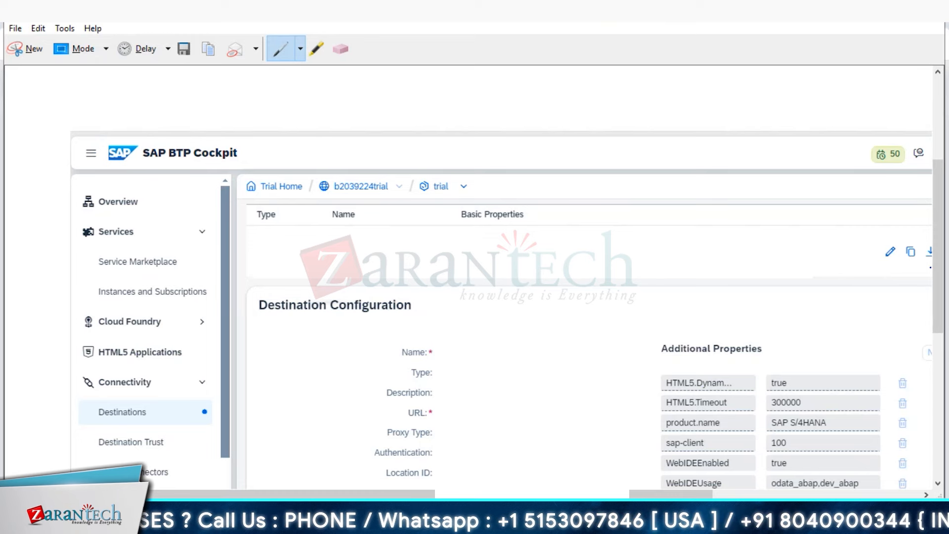
- Scroll the Destinations page to show UI5_Tanu with BasicAuthentication, OnPremise and port 44300
drag(941, 275, 945, 302)
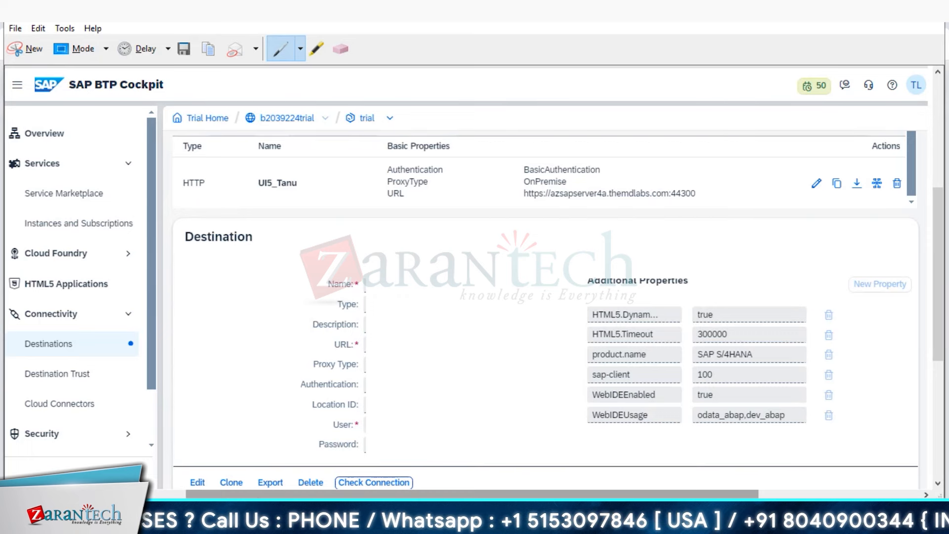
- Bring up the Notepad connection notes and select the HTTPS 44300 line
click(247, 433)
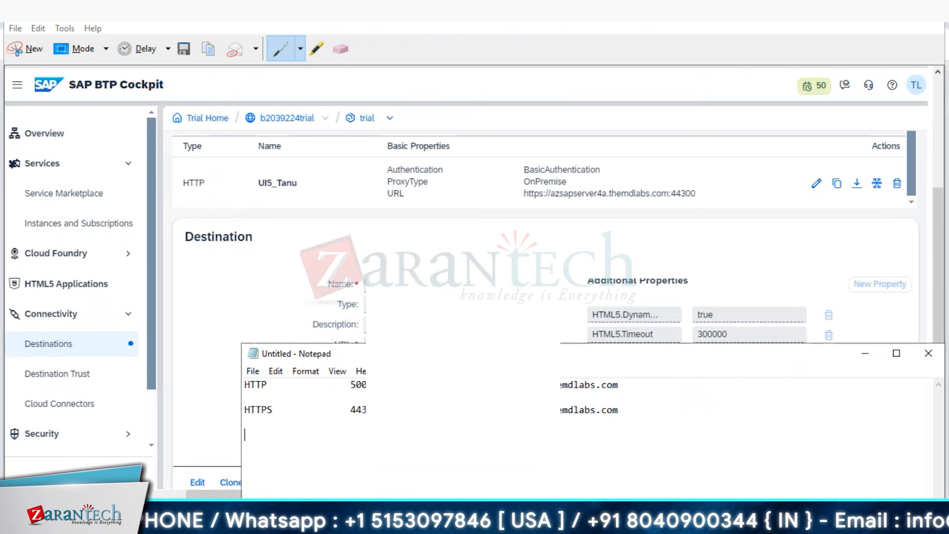
drag(445, 353, 328, 290)
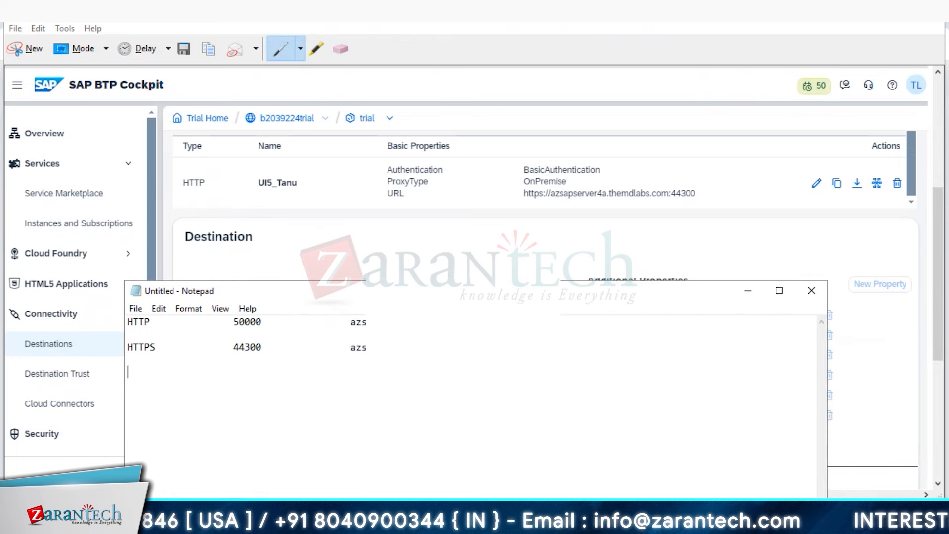
drag(366, 347, 127, 347)
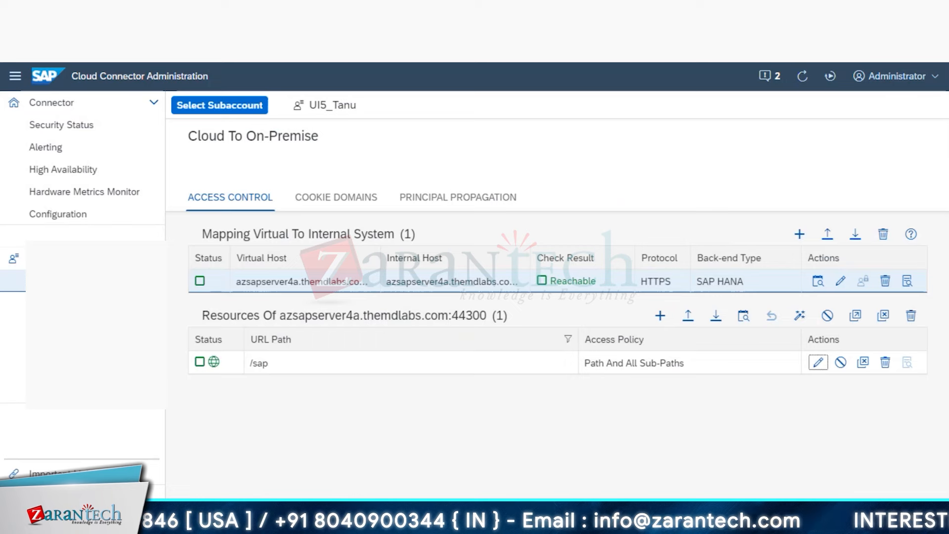
click(841, 281)
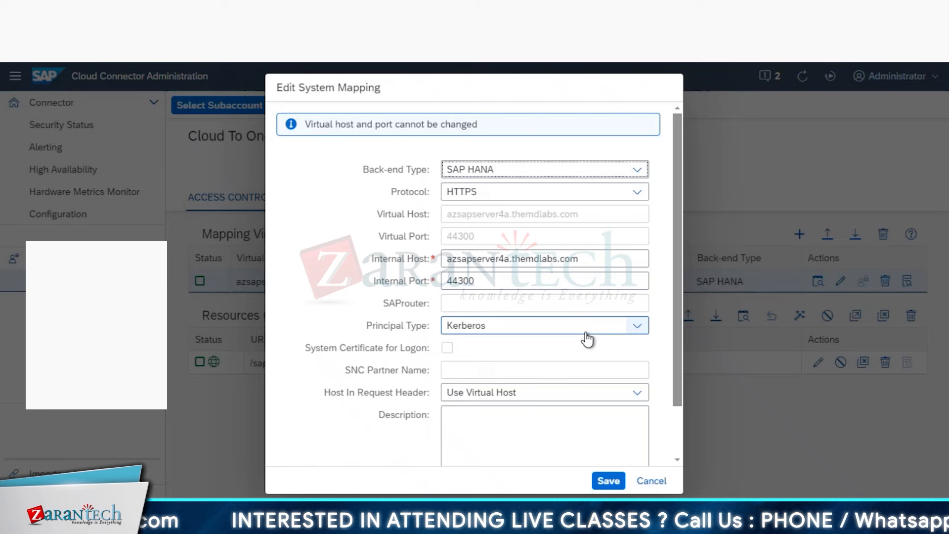
click(650, 481)
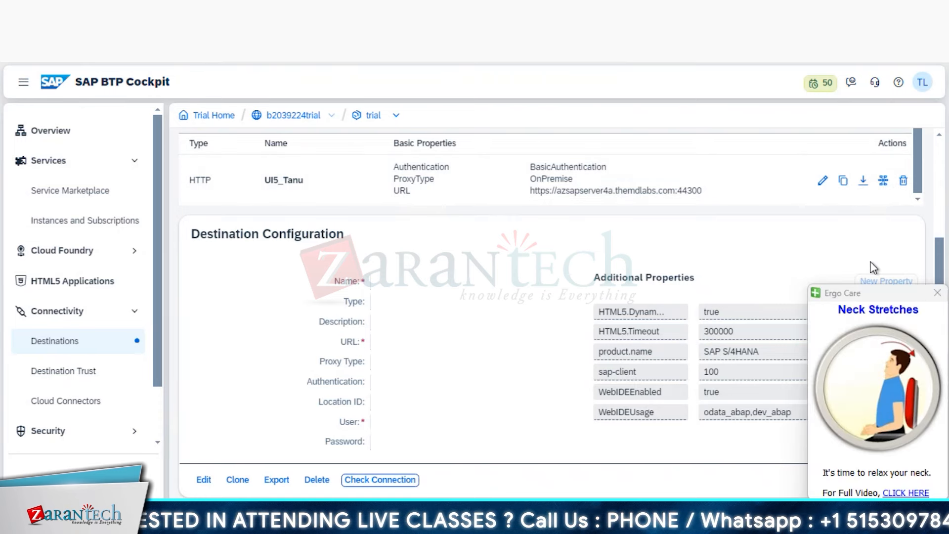
- Export the UI5_Tanu destination and select the 415 B exported file in Downloads
click(937, 293)
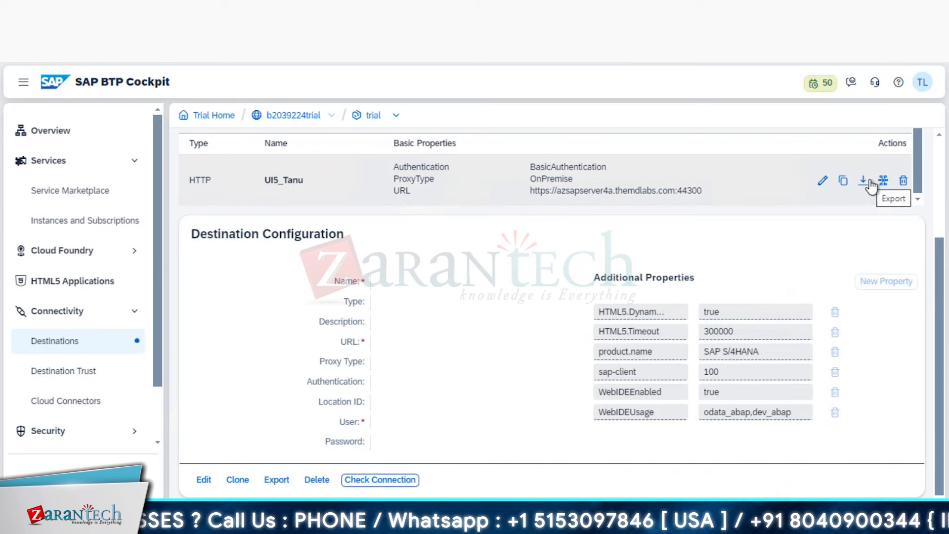
click(866, 183)
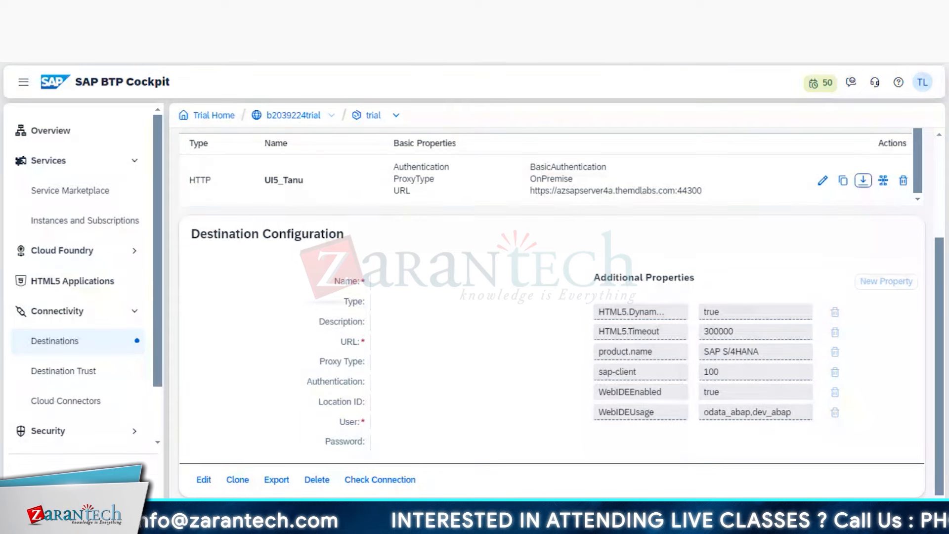
key(super+e)
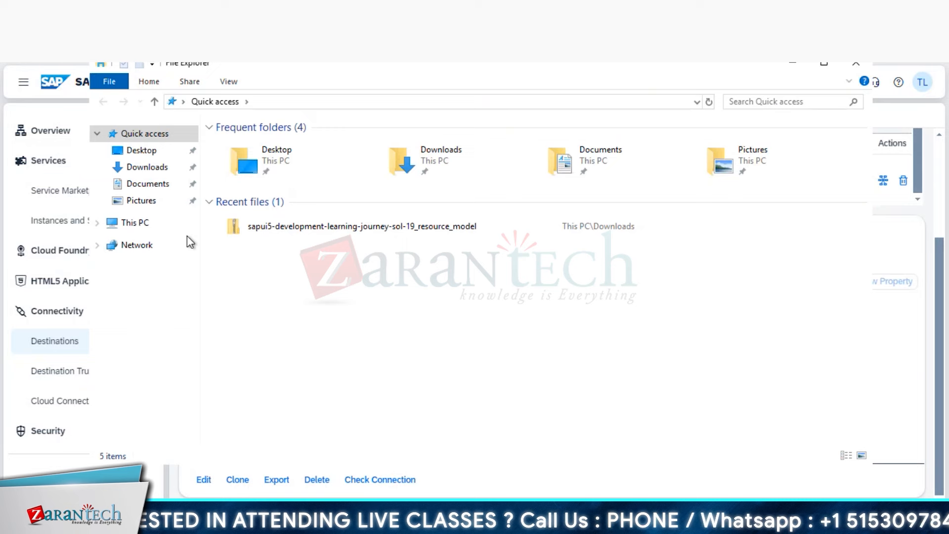
click(184, 168)
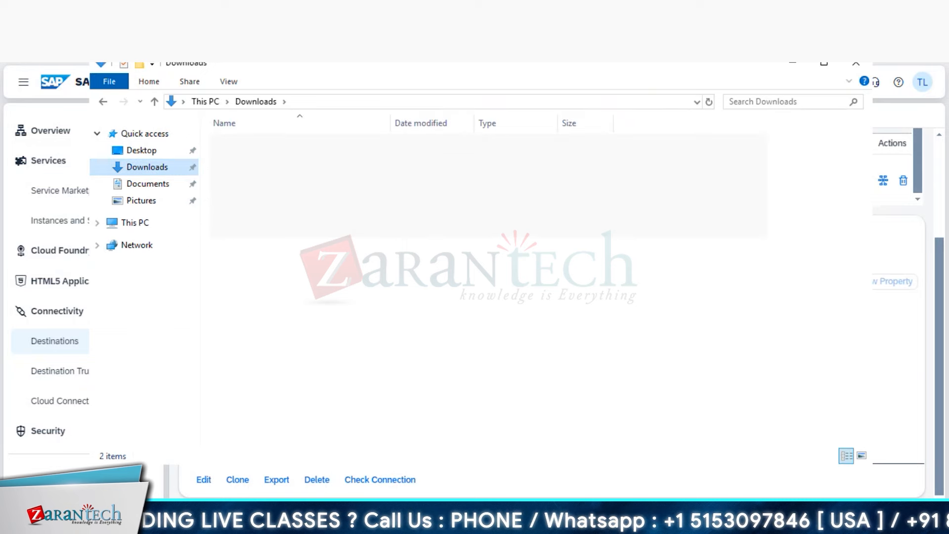
click(267, 145)
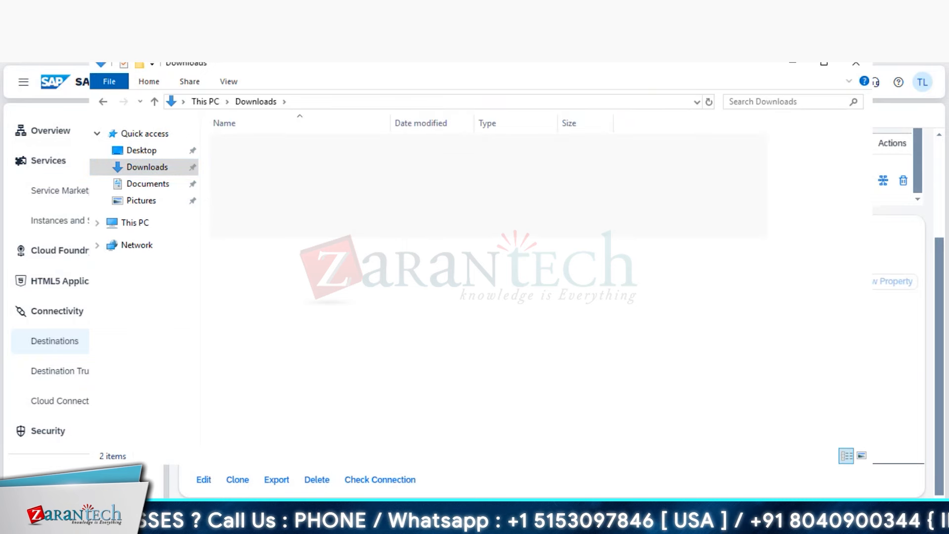
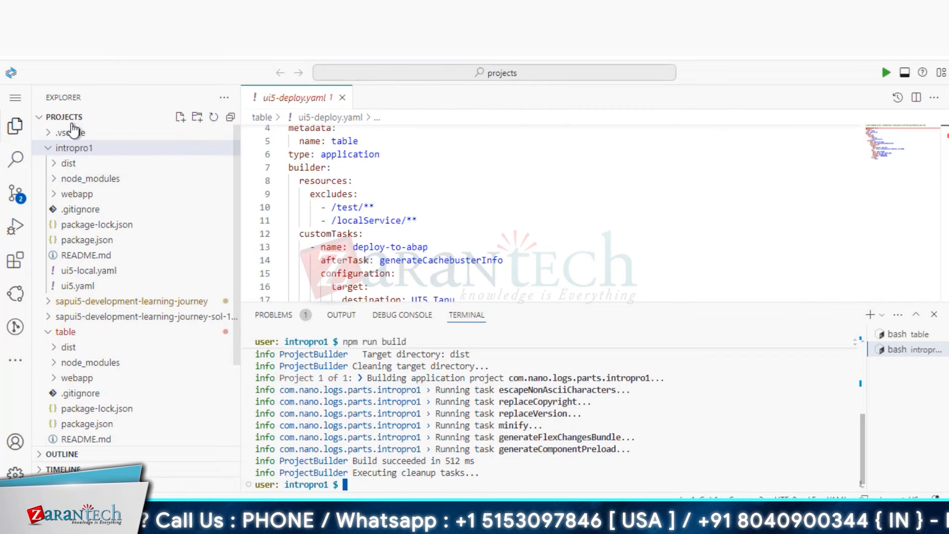
- Open Application Info for intropro1, hide the terminal, and scroll down to 'What you can do'
right_click(75, 147)
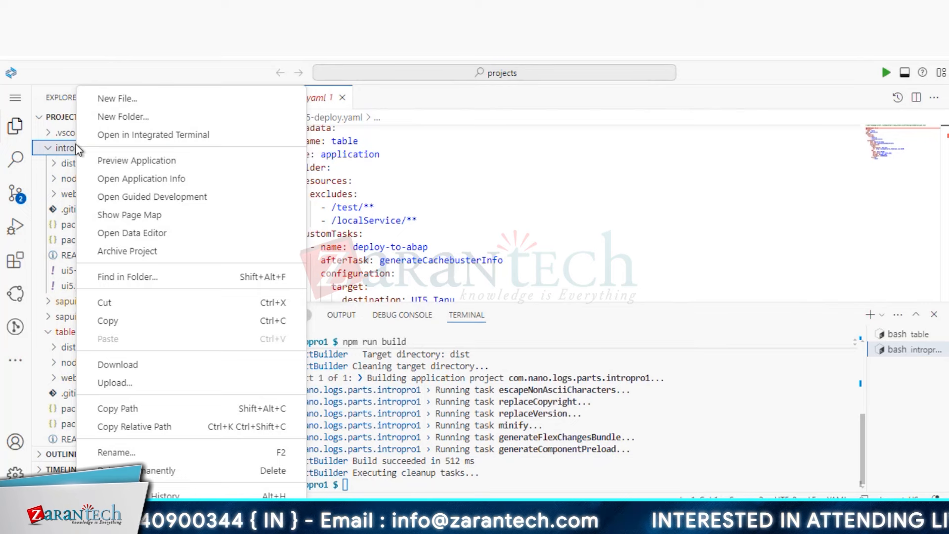
click(147, 179)
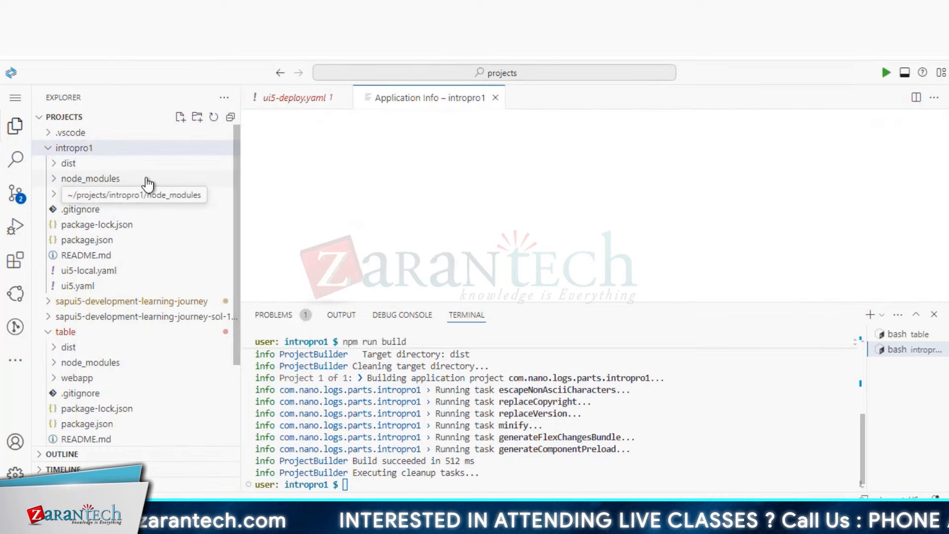
click(934, 315)
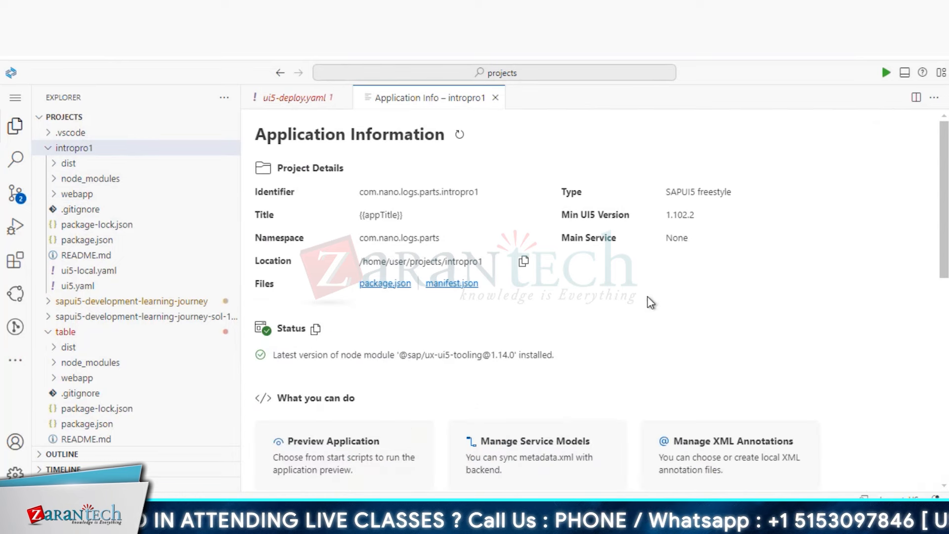
scroll(650, 302, down, 1)
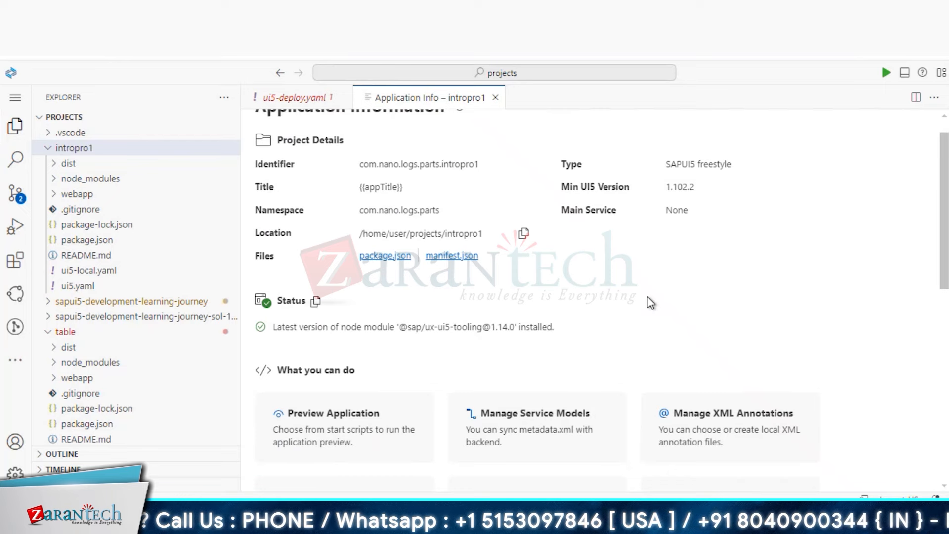
scroll(651, 302, down, 3)
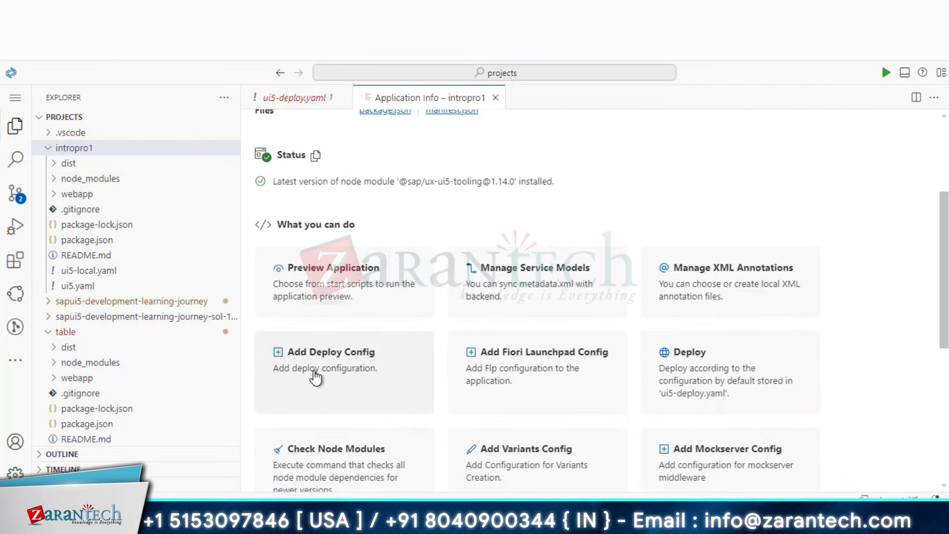
- Start Add Deploy Config for intropro1 with target ABAP and destination UI5_Tanu
click(314, 377)
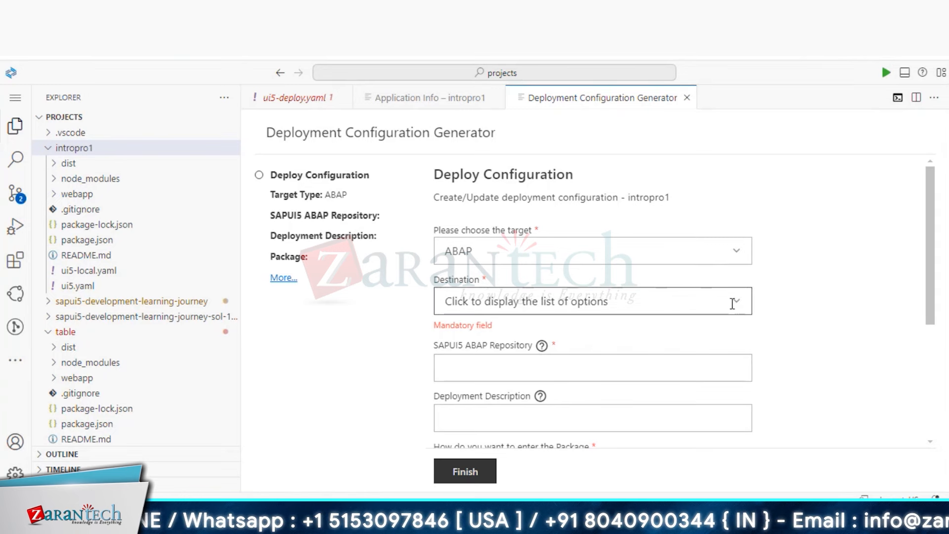
click(740, 256)
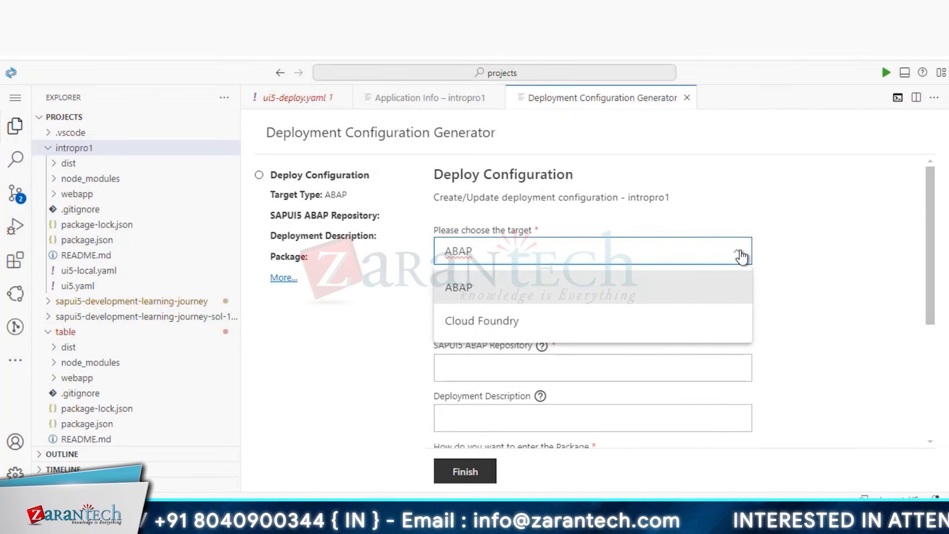
click(609, 293)
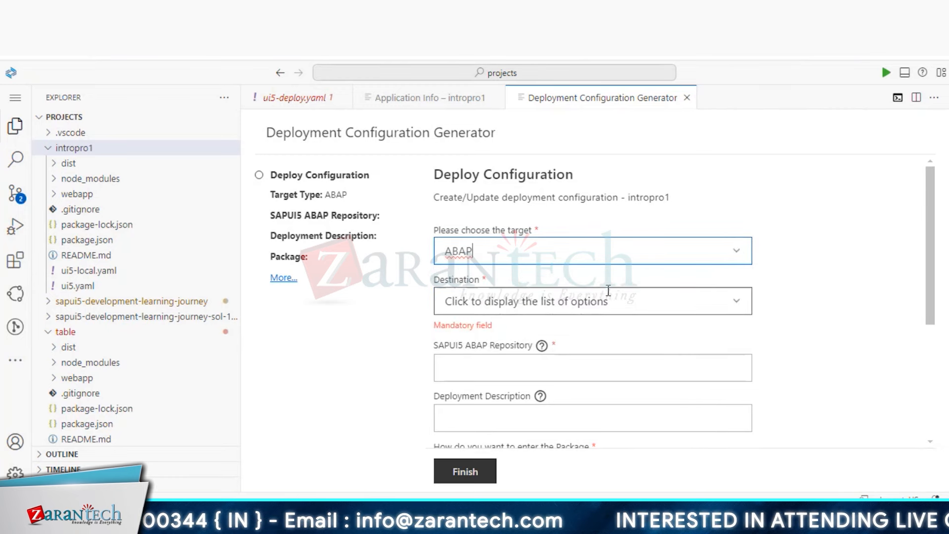
click(742, 312)
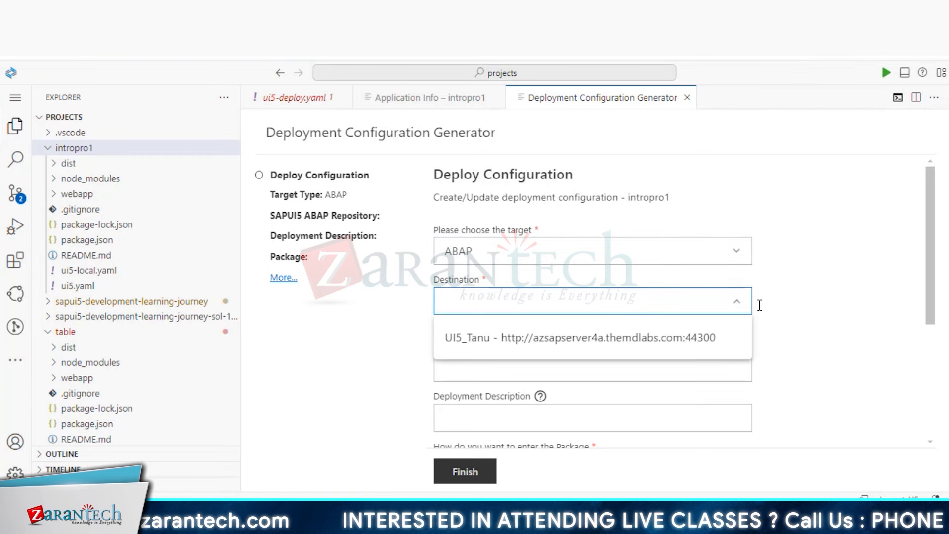
click(670, 347)
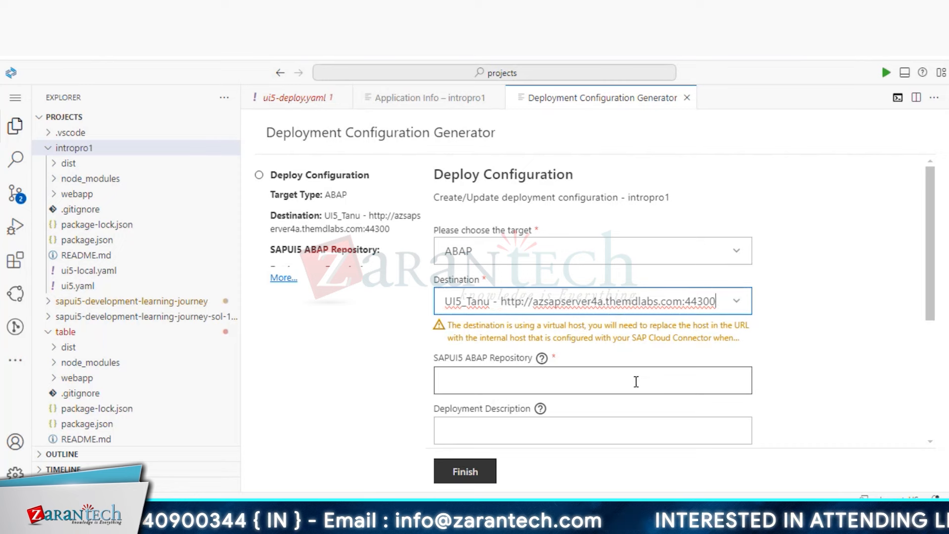
- Enter repository ZUI5_INTRO05 and deployment description 'UI5 Intro demo'
click(635, 381)
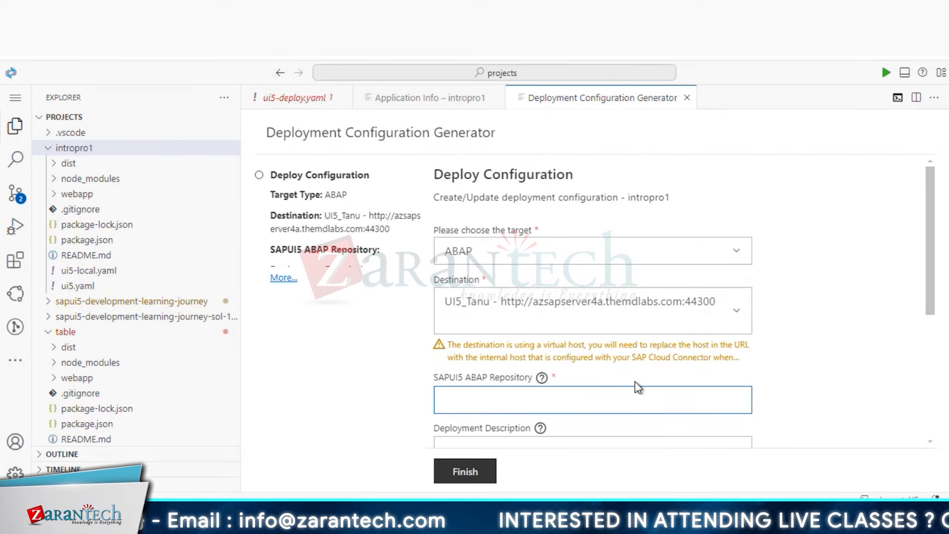
text(ZUI5_INTROD)
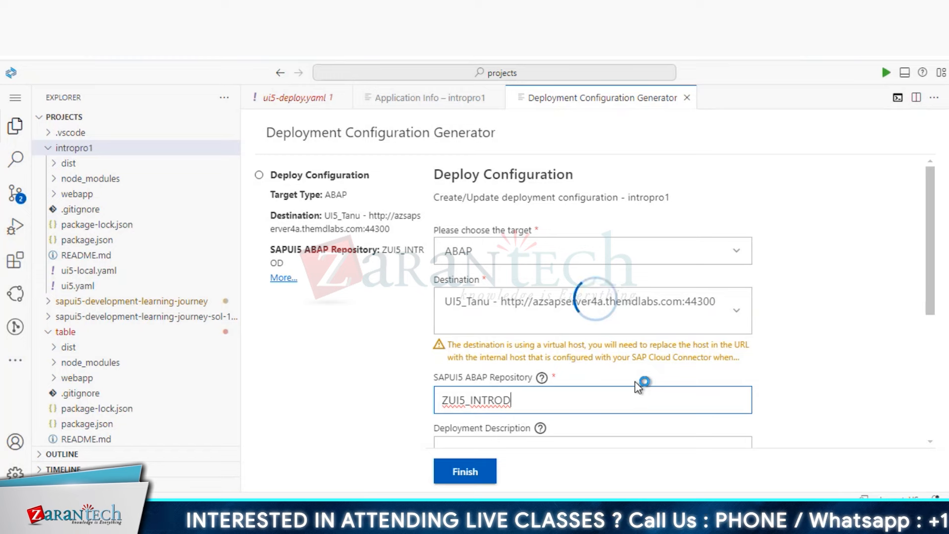
key(BackSpace)
text(05)
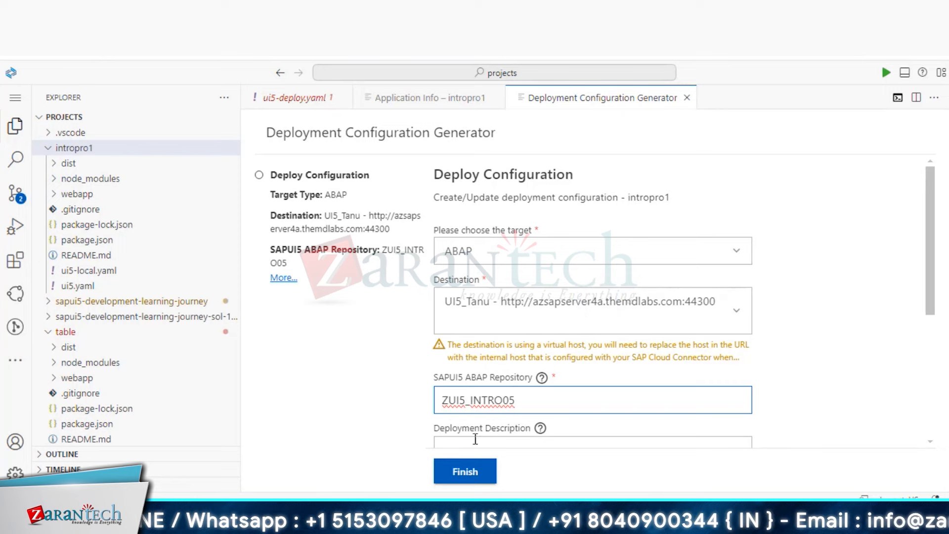
scroll(517, 371, down, 3)
scroll(517, 369, down, 1)
click(537, 215)
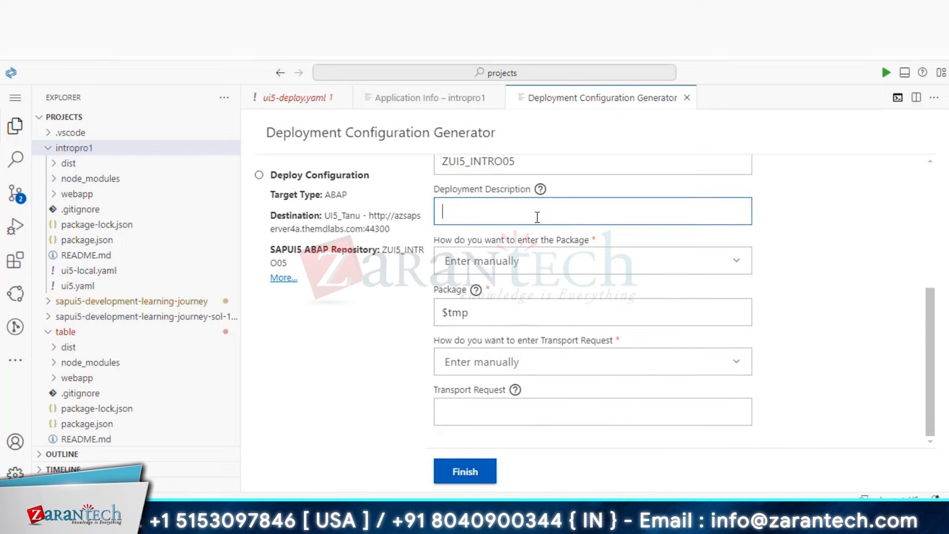
text(UI5 Intro demo)
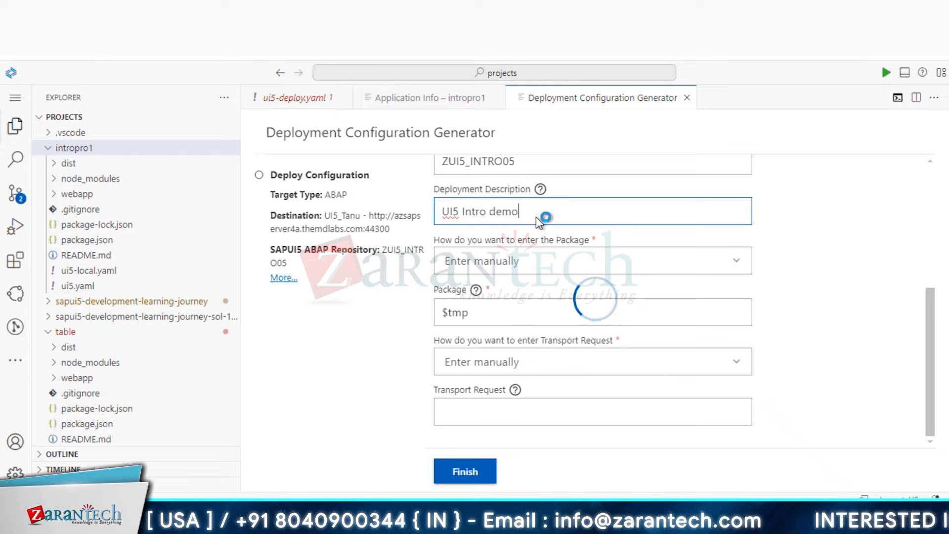
- Replace the $tmp package by searching 'zfi' and choosing the existing package ZFIORI_TANU
click(594, 266)
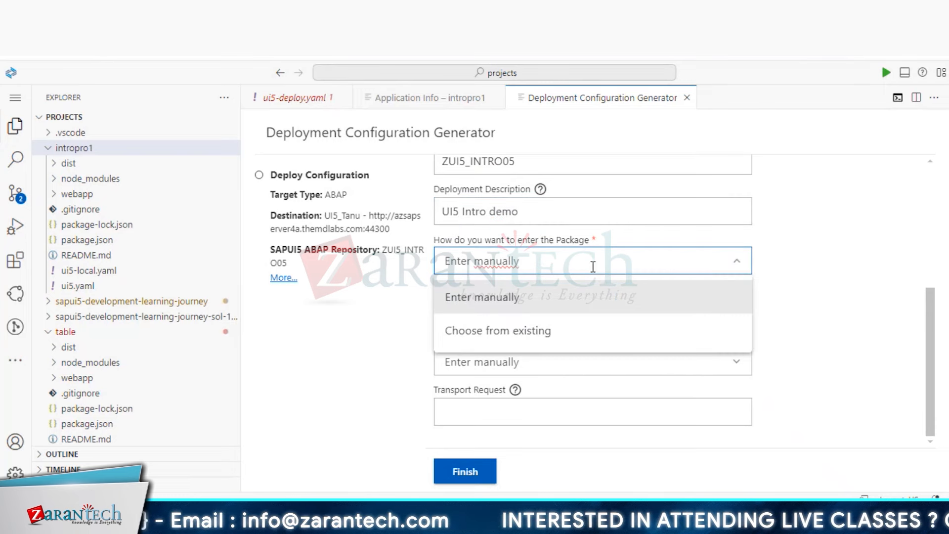
click(567, 296)
click(548, 312)
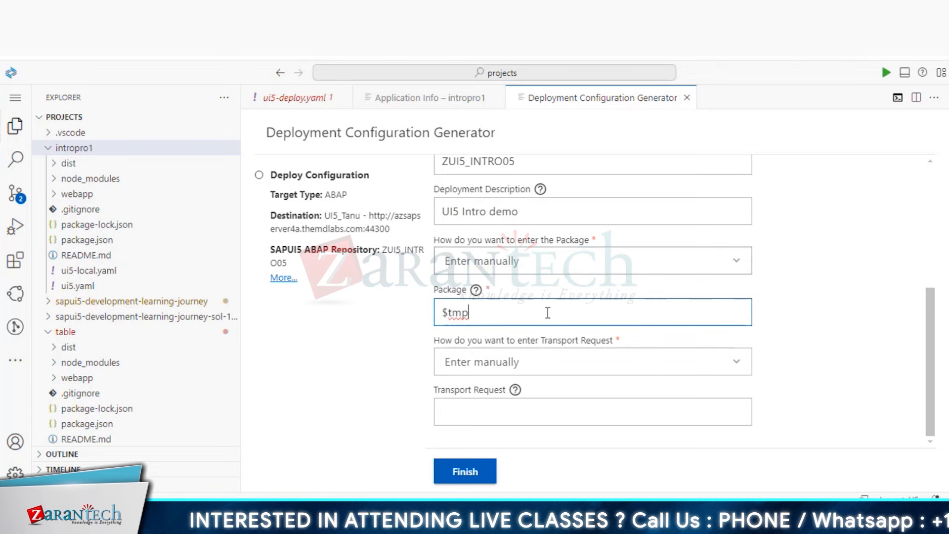
click(643, 268)
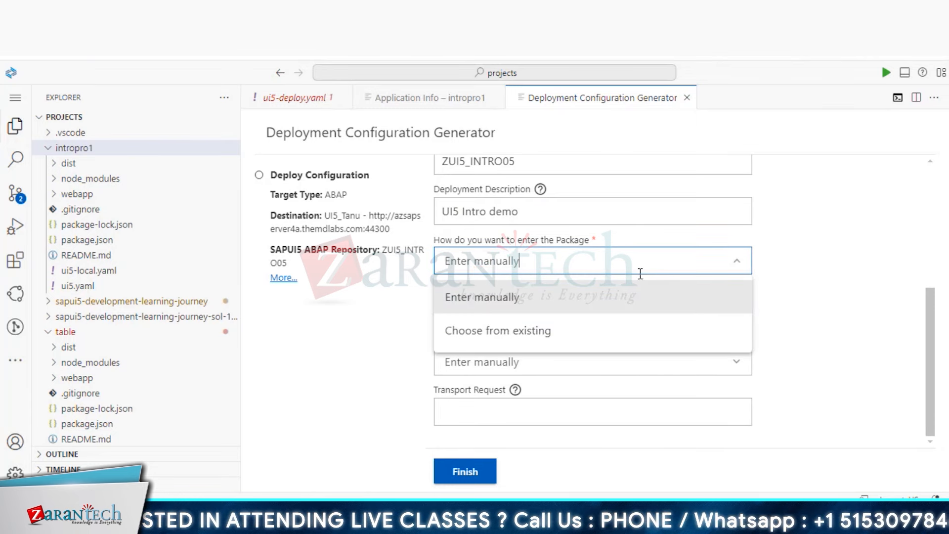
click(613, 335)
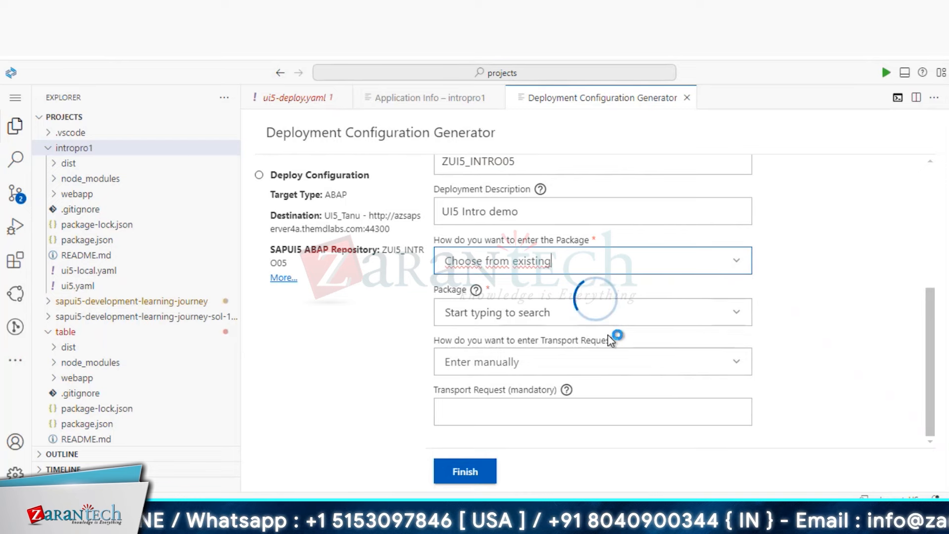
click(574, 315)
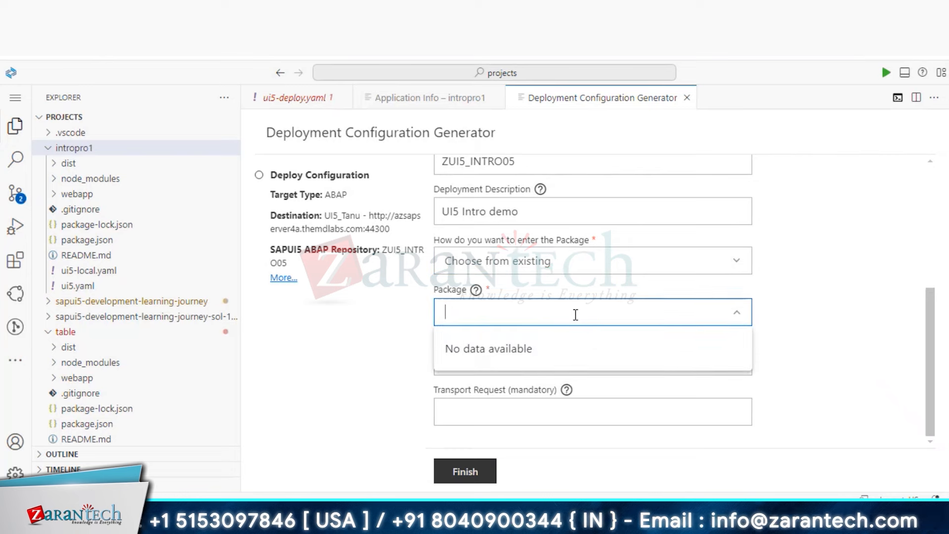
text(zfi)
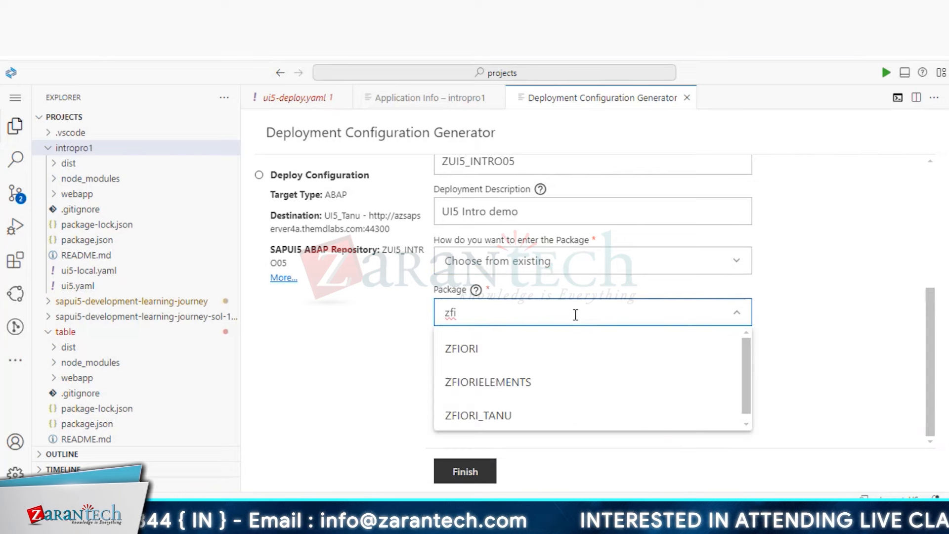
click(487, 417)
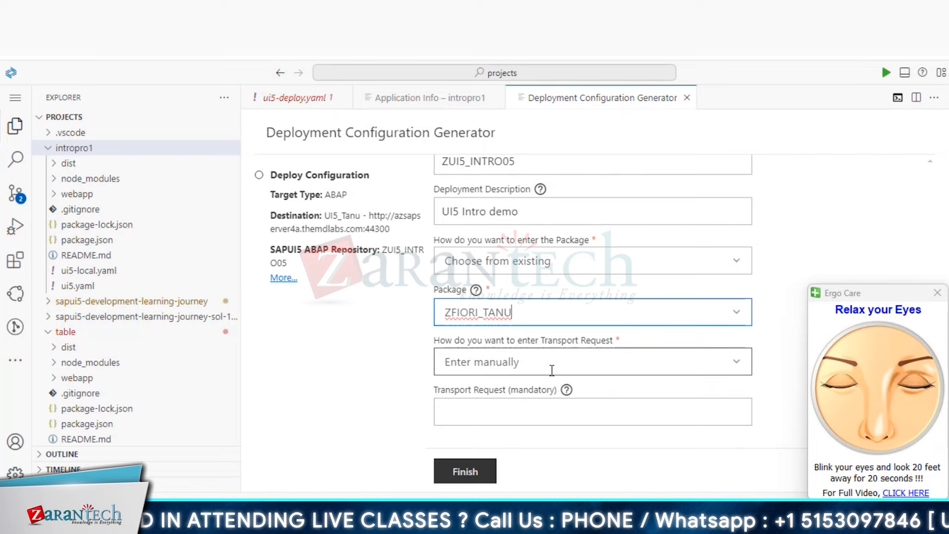
- Move on to the transport request, then run /nse09 in SAP GUI to look up transport requests
click(561, 410)
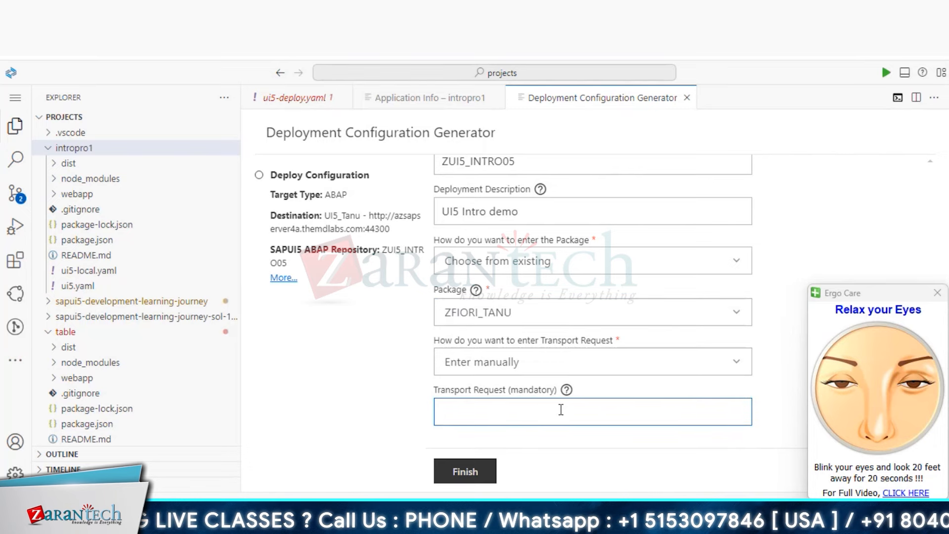
mouse_move(220, 516)
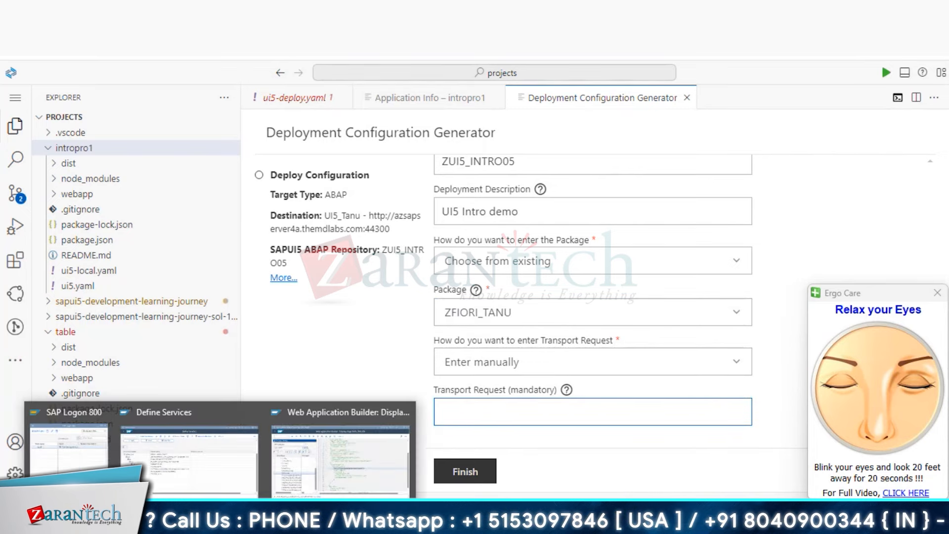
click(204, 464)
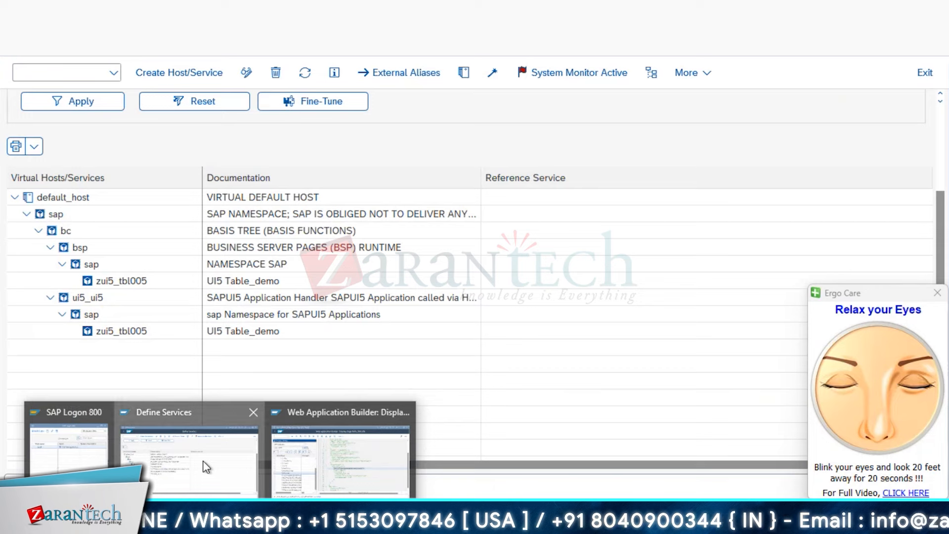
click(75, 73)
text(/)
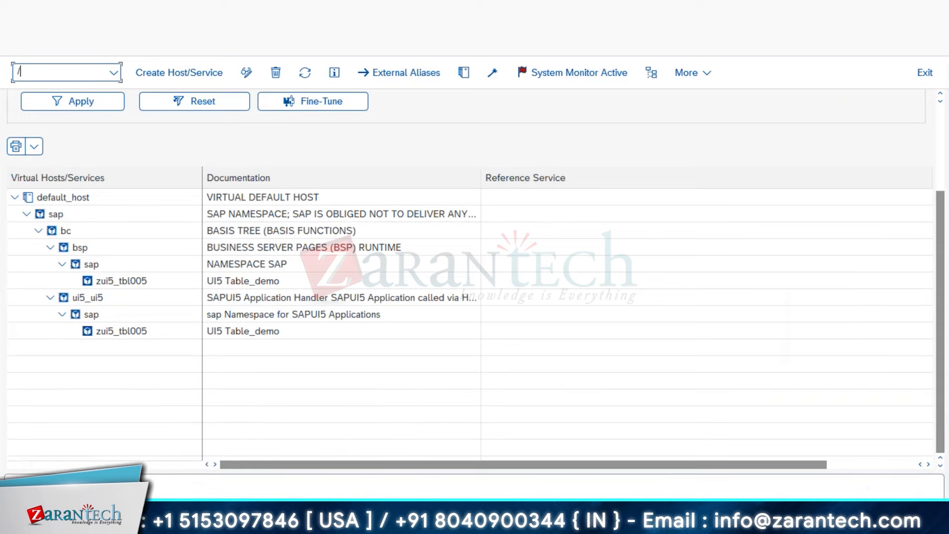
text(nse09)
key(Return)
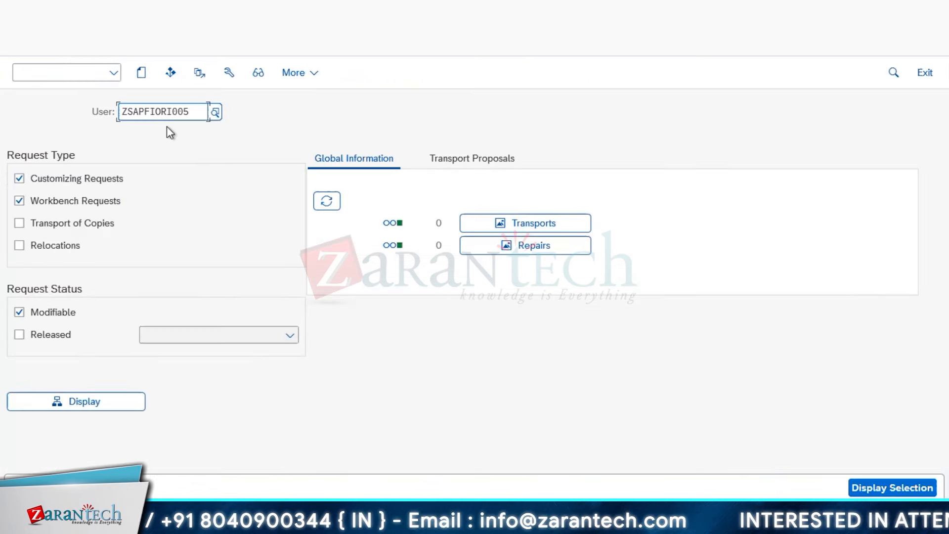
- Back in the deployment form, choose the existing transport request S4HK903265 (UI5 Demo)
key(alt+Tab)
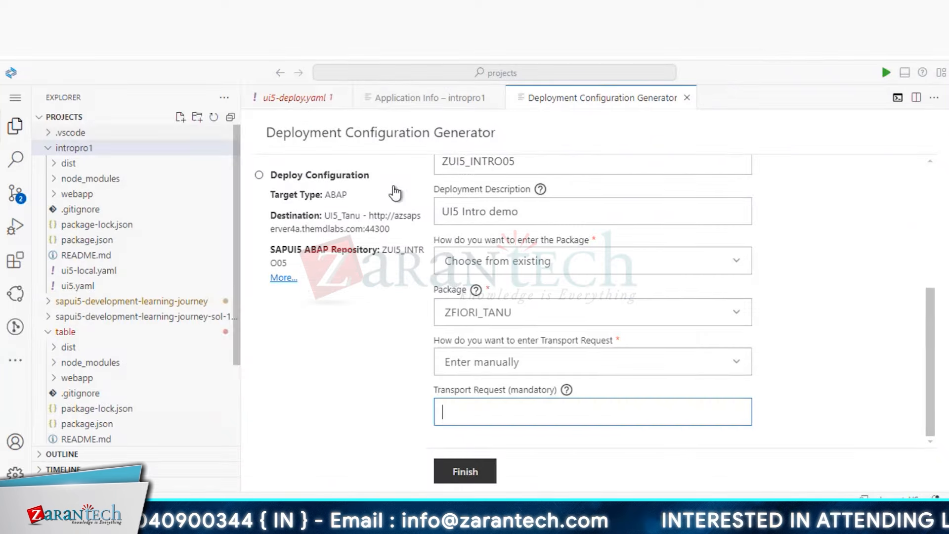
click(738, 363)
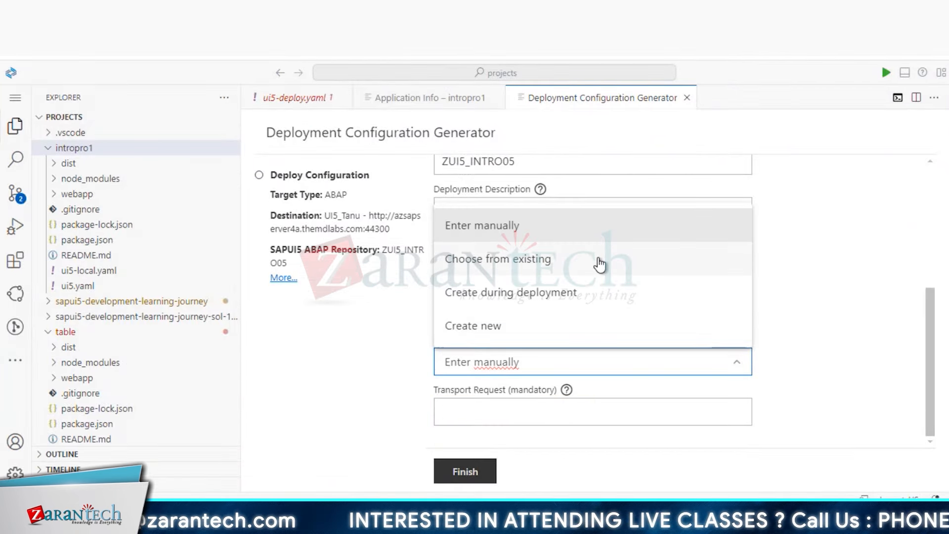
click(600, 265)
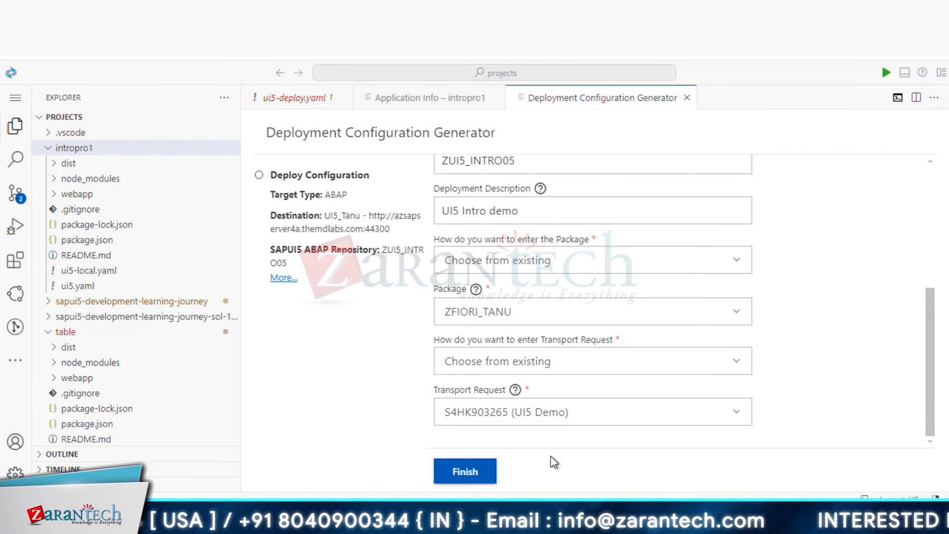
- Finish the deployment configuration and deploy intropro1 to ABAP as ZUI5_INTRO05
click(476, 474)
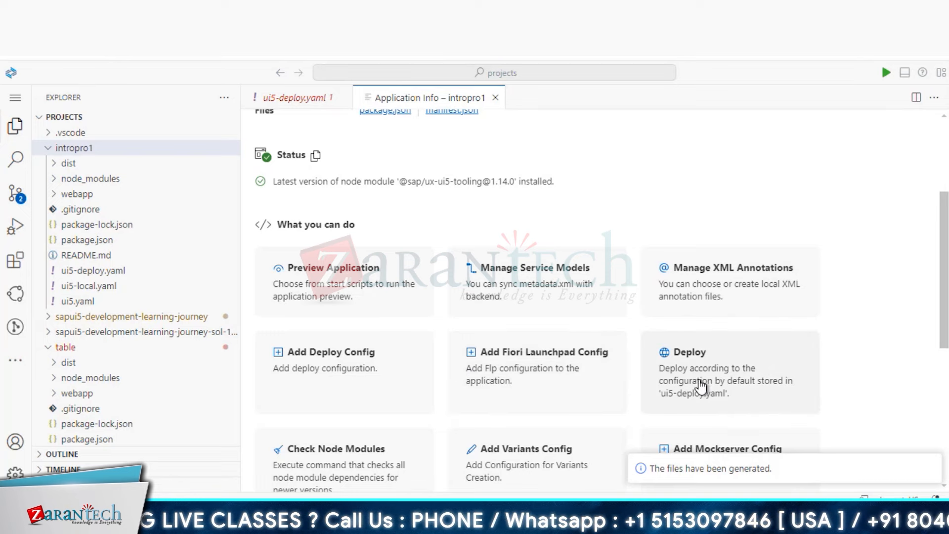
click(765, 375)
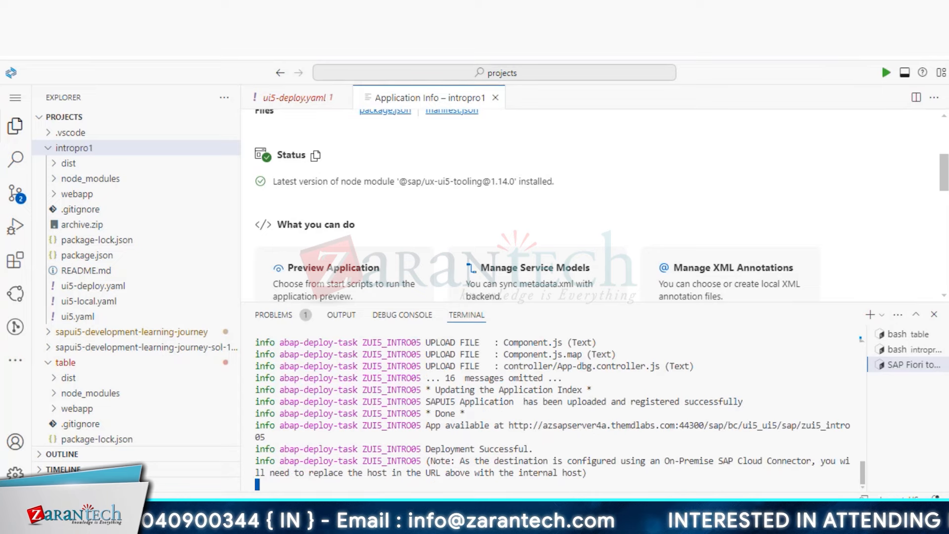
- In SAP GUI, collapse the Pages with Flow Logic and Page Fragments folders
mouse_move(267, 522)
click(314, 455)
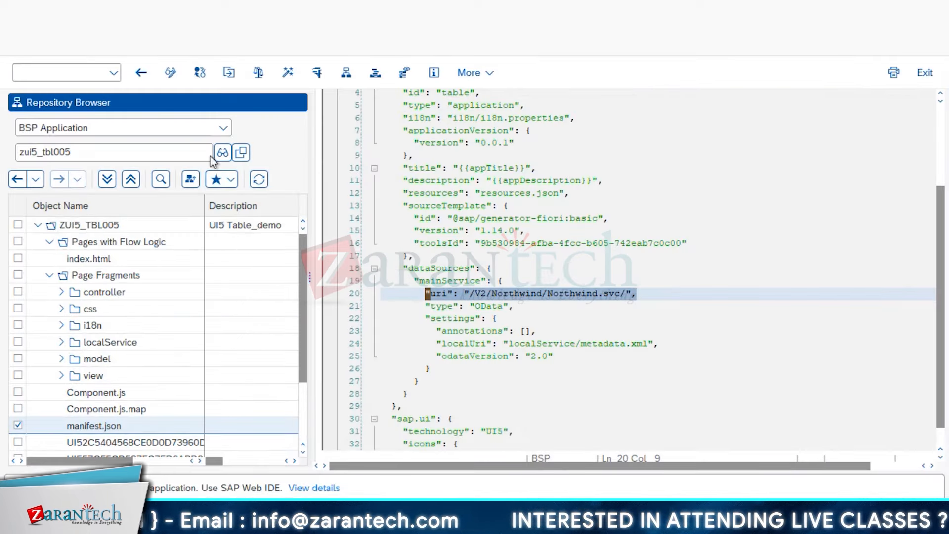
click(50, 243)
click(50, 259)
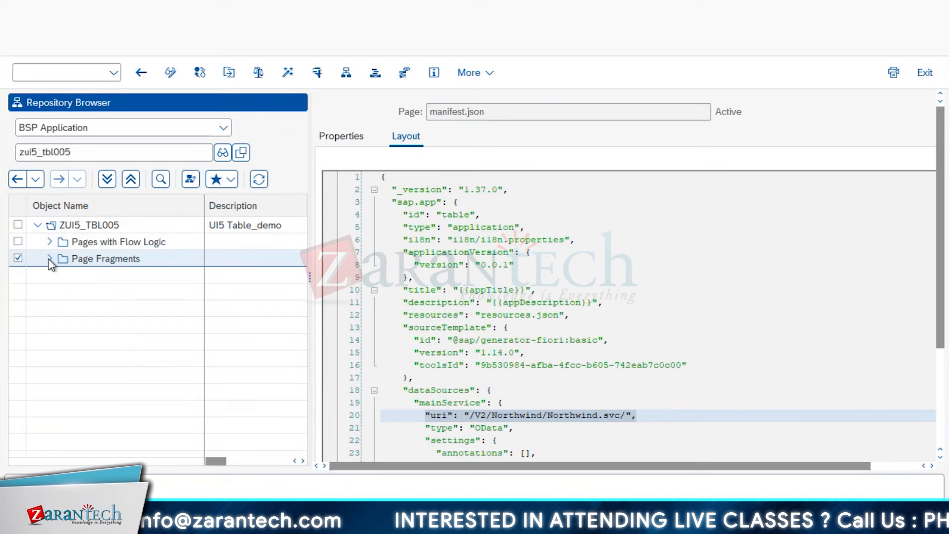
- Change the application name to end in 'intro' and restart the Object Navigator with /nse80
click(104, 155)
click(223, 152)
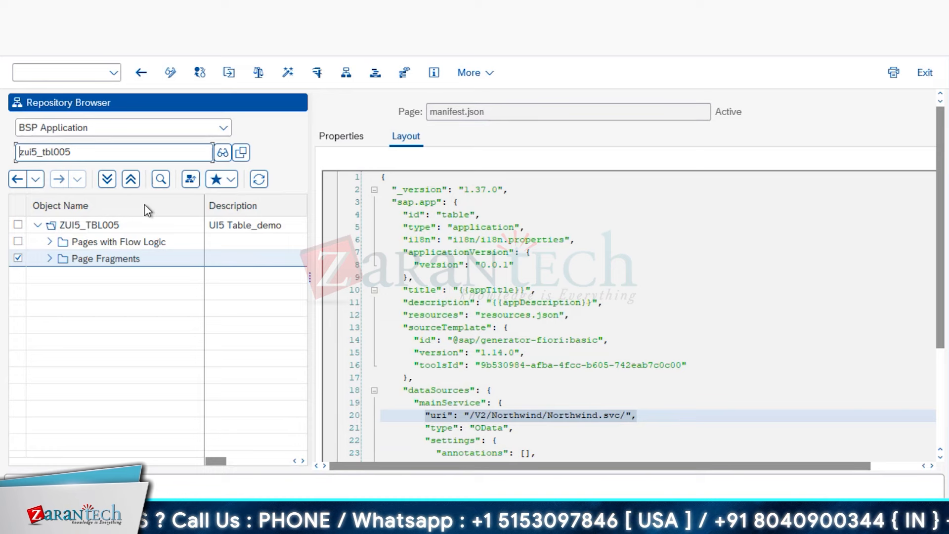
click(189, 151)
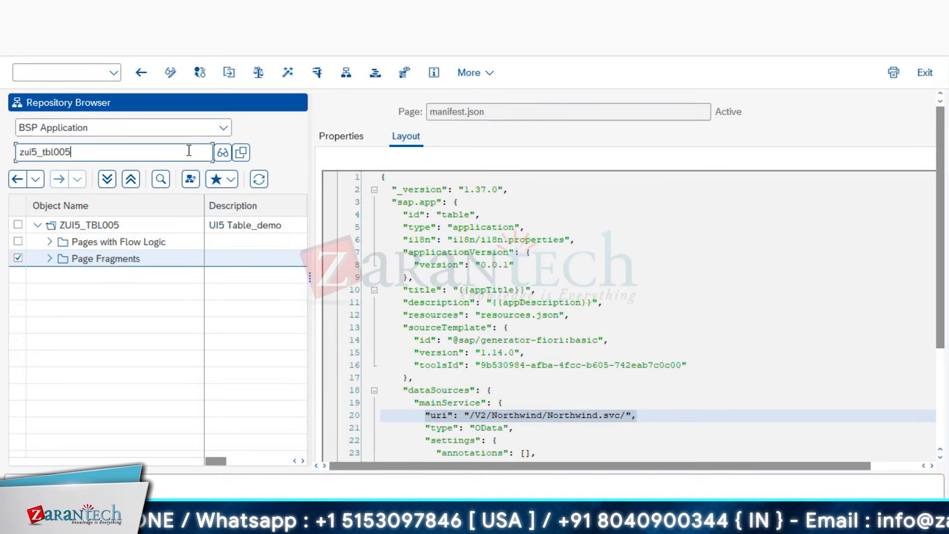
key(BackSpace)
key(BackSpace)
key(BackSpace)
key(BackSpace)
key(BackSpace)
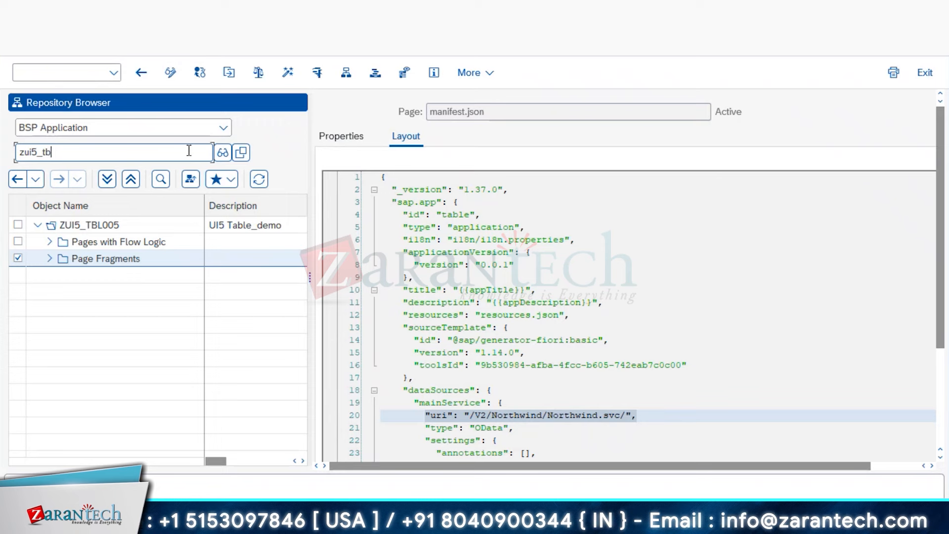
key(BackSpace)
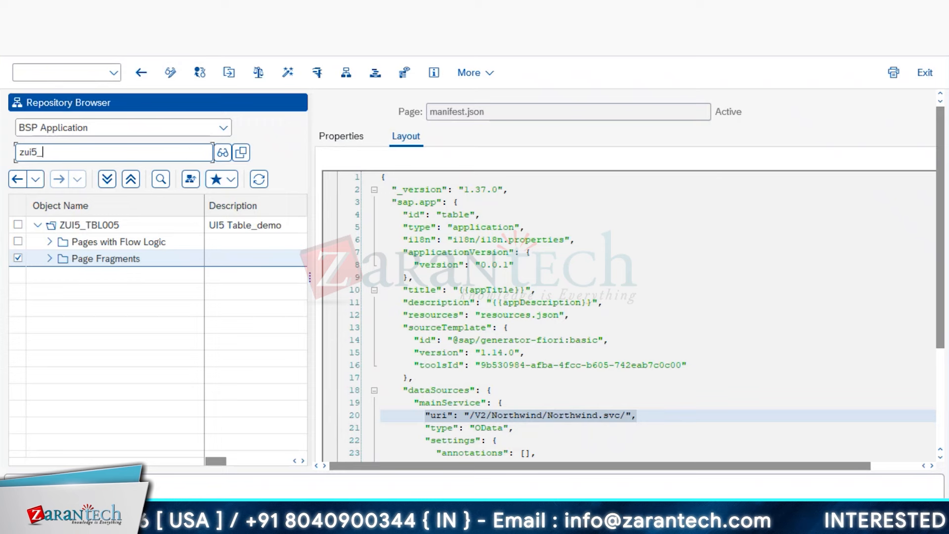
text(intro)
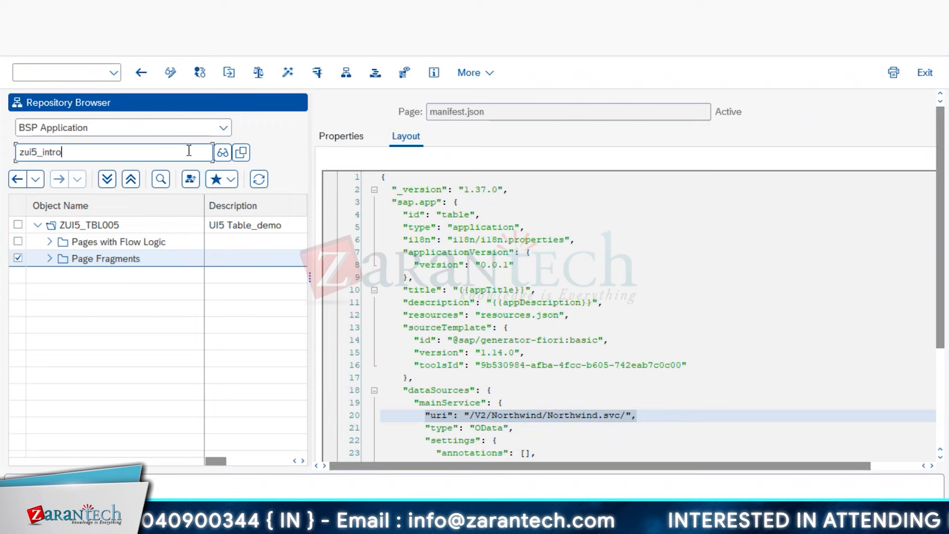
click(92, 73)
text(/nse80)
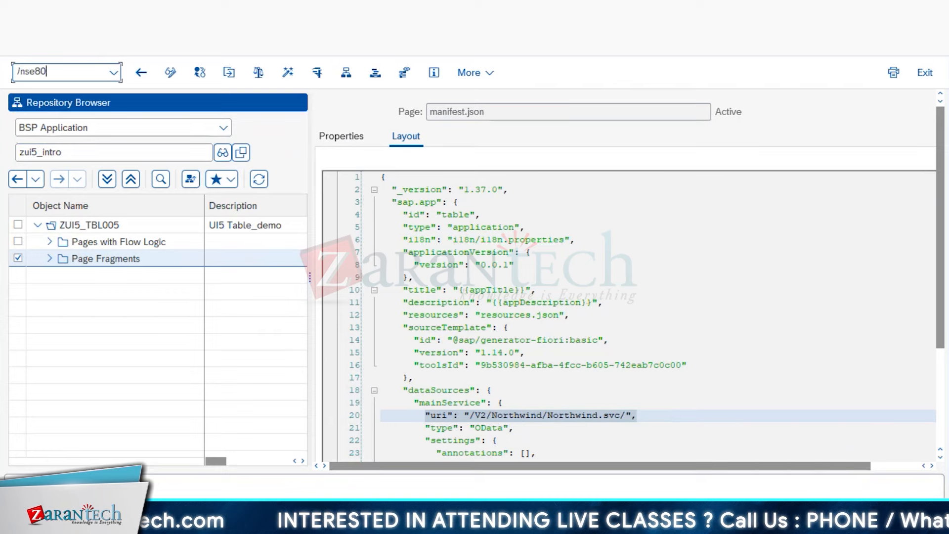
key(Return)
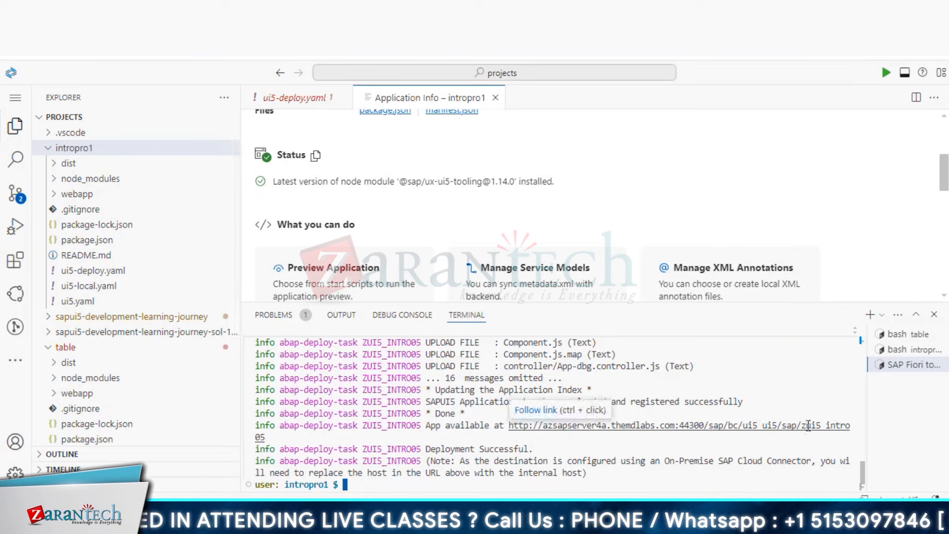
- Close the terminal, view the table project's ui5-deploy.yaml, and return to the SAP Object Navigator
click(934, 315)
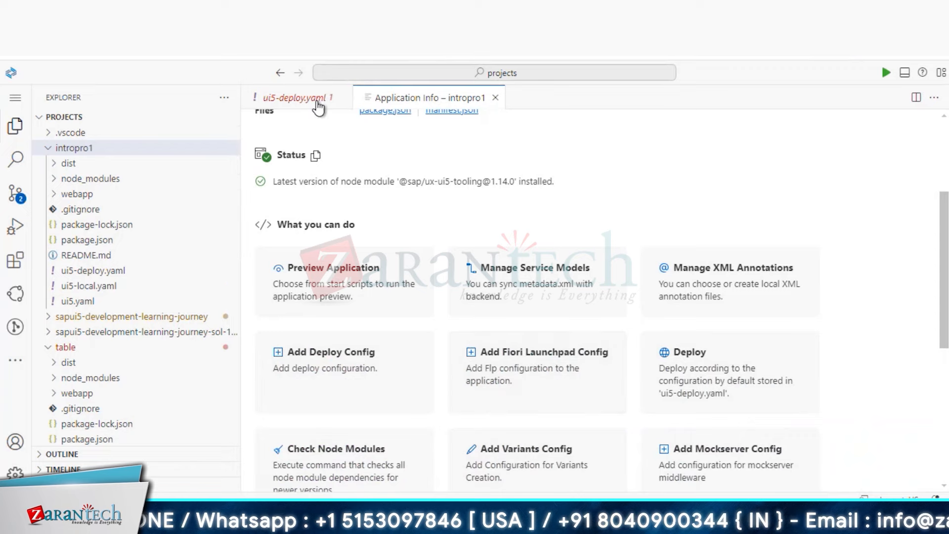
click(317, 101)
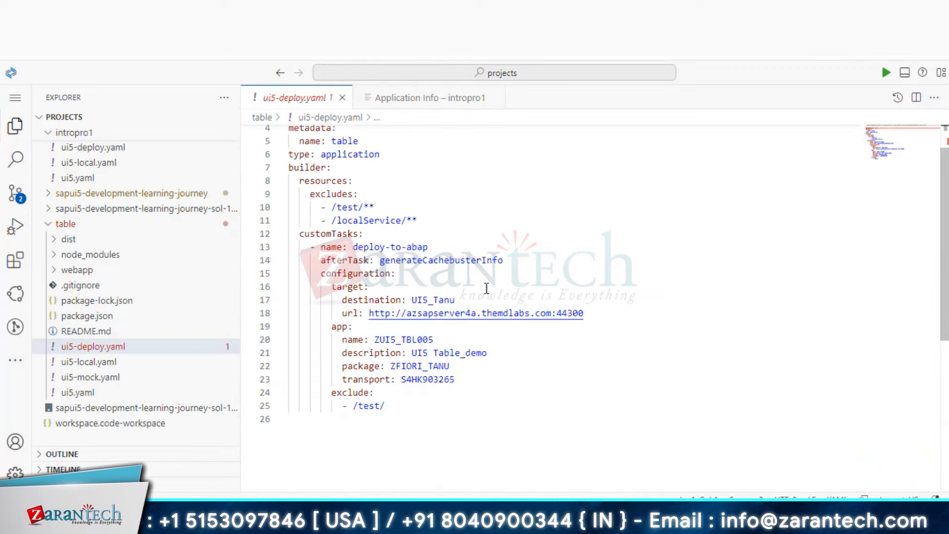
click(406, 102)
key(alt+Tab)
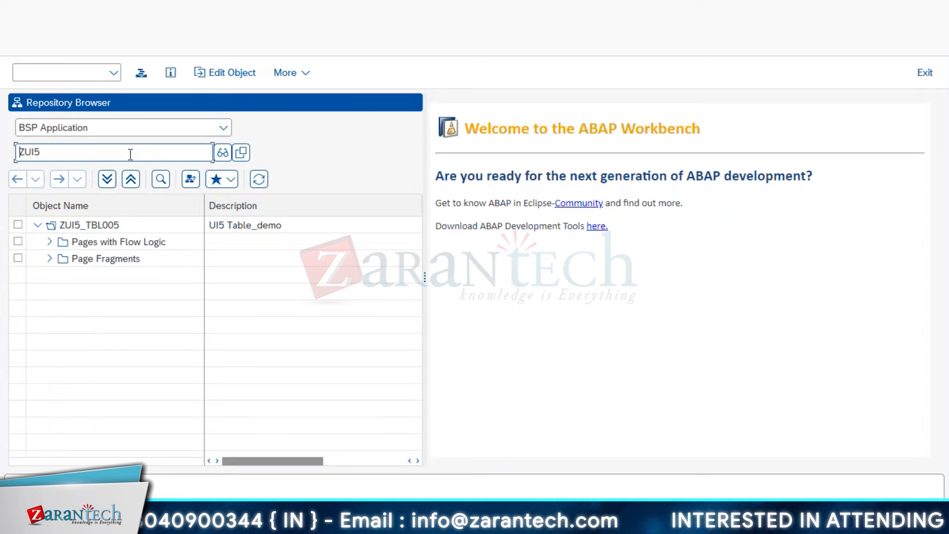
- Look up BSP application ZUI5_INTRO05 and expand its Pages with Flow Logic and Page Fragments folders
click(130, 154)
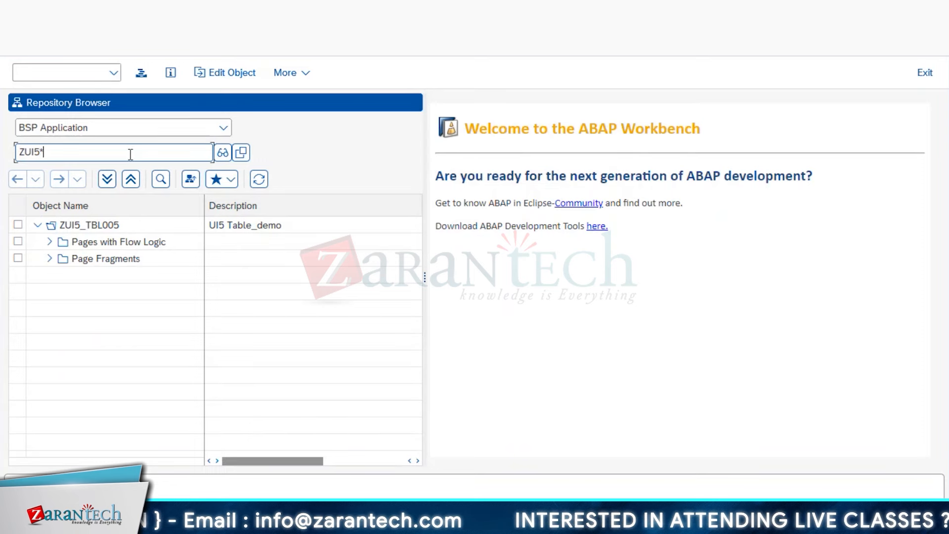
text(_intro)
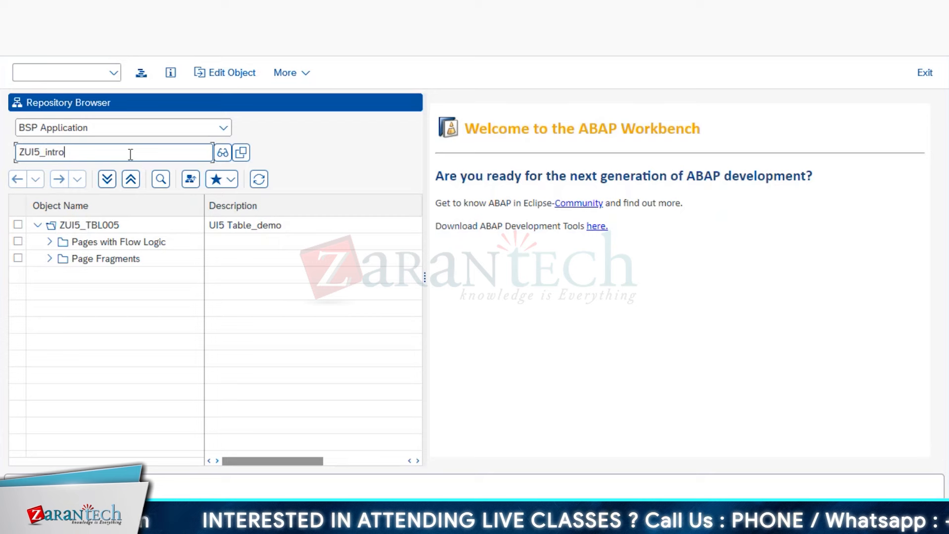
text(05)
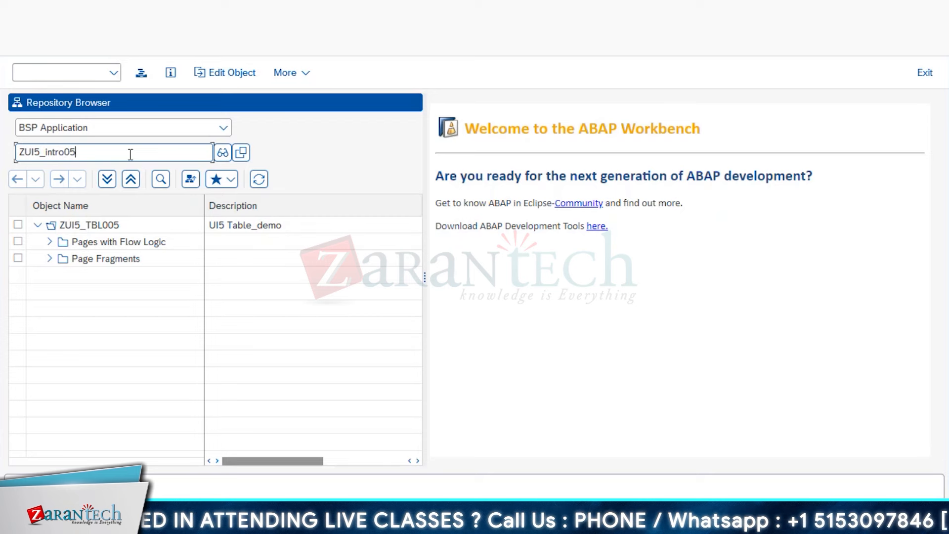
key(Return)
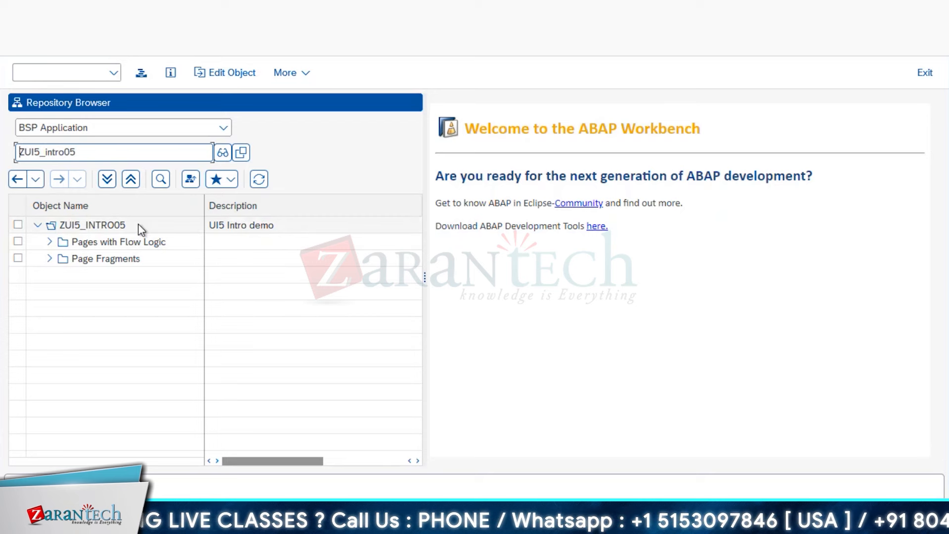
click(49, 241)
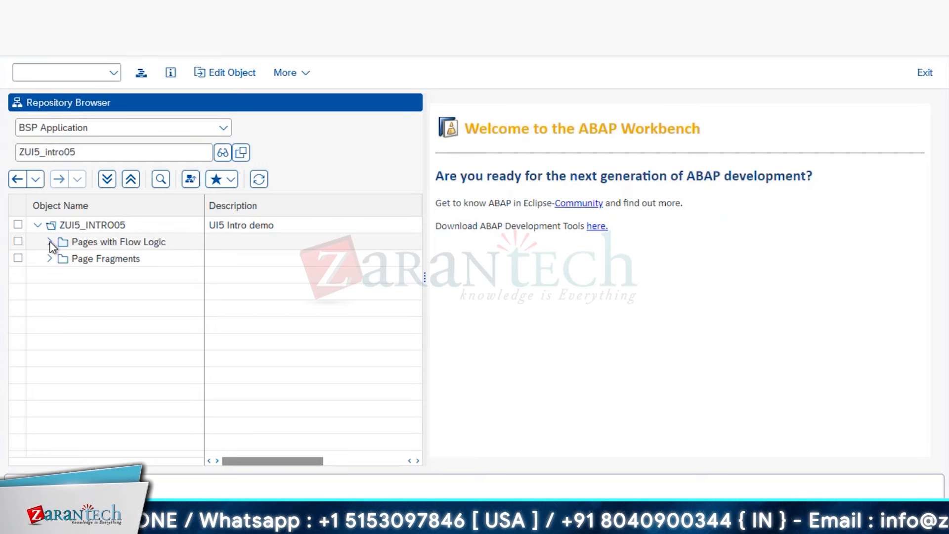
click(48, 275)
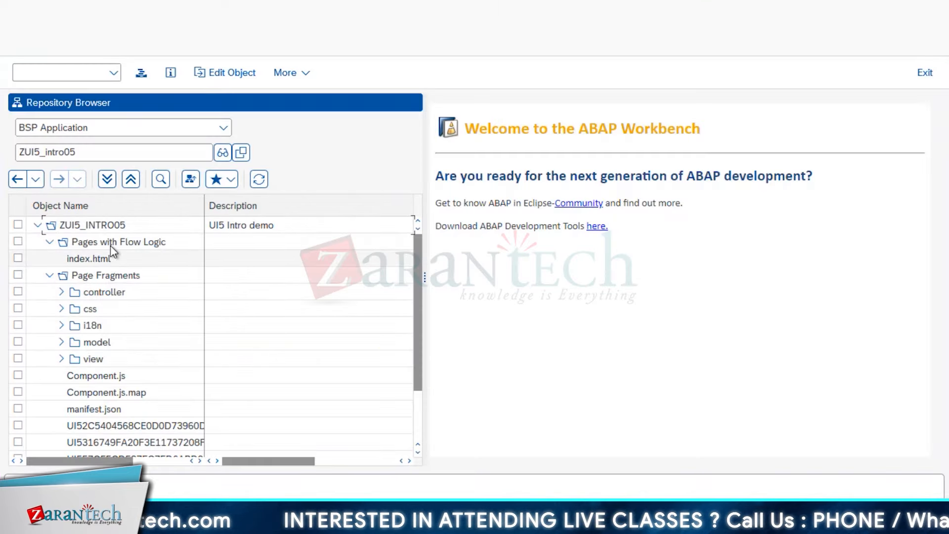
- Run Test on ZUI5_INTRO05's index.html page from its context menu
click(105, 256)
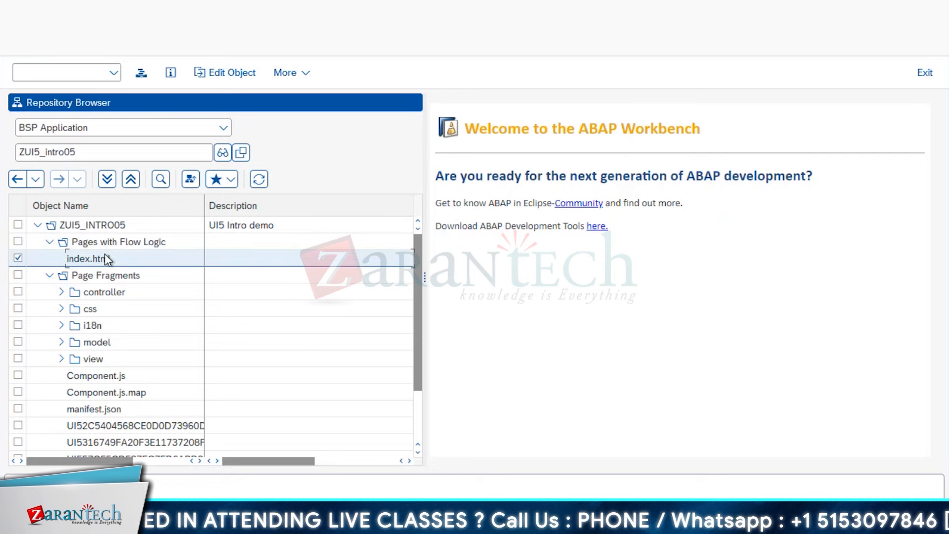
right_click(107, 259)
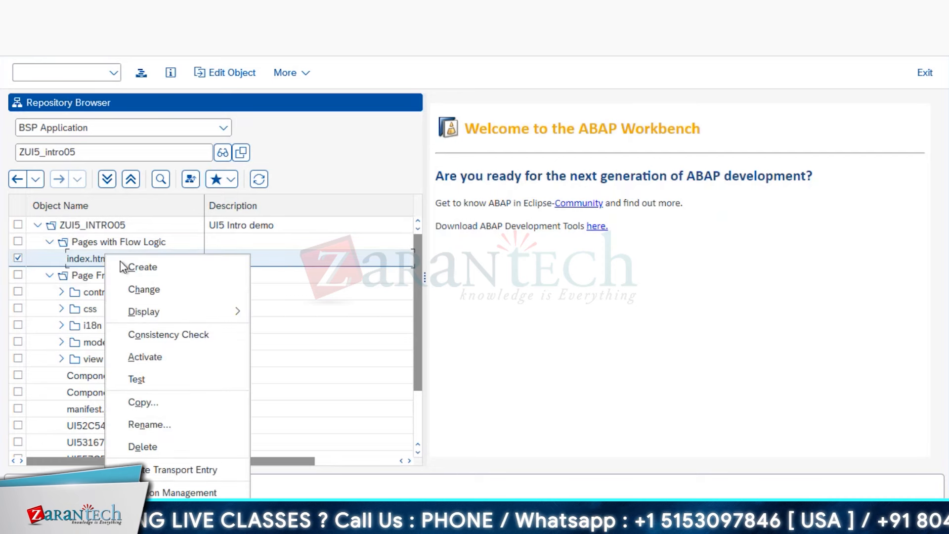
click(181, 384)
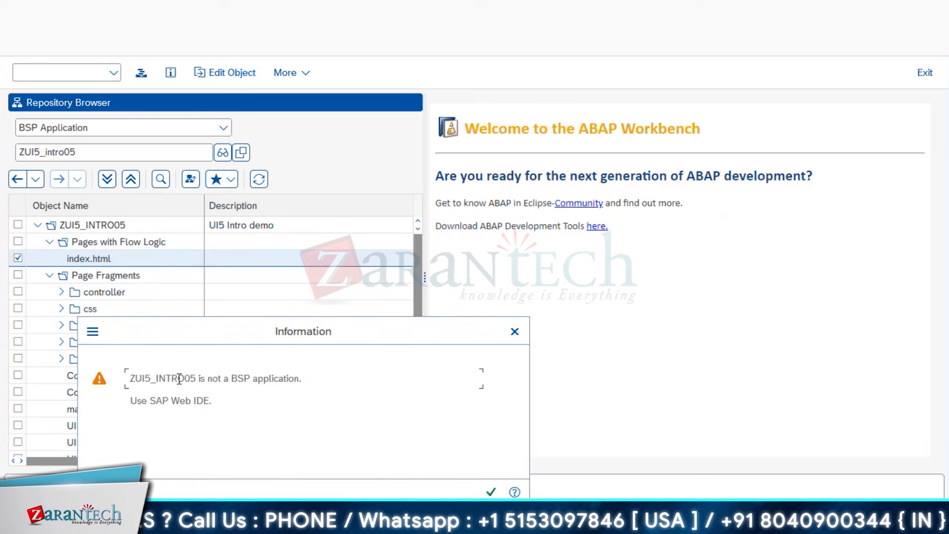
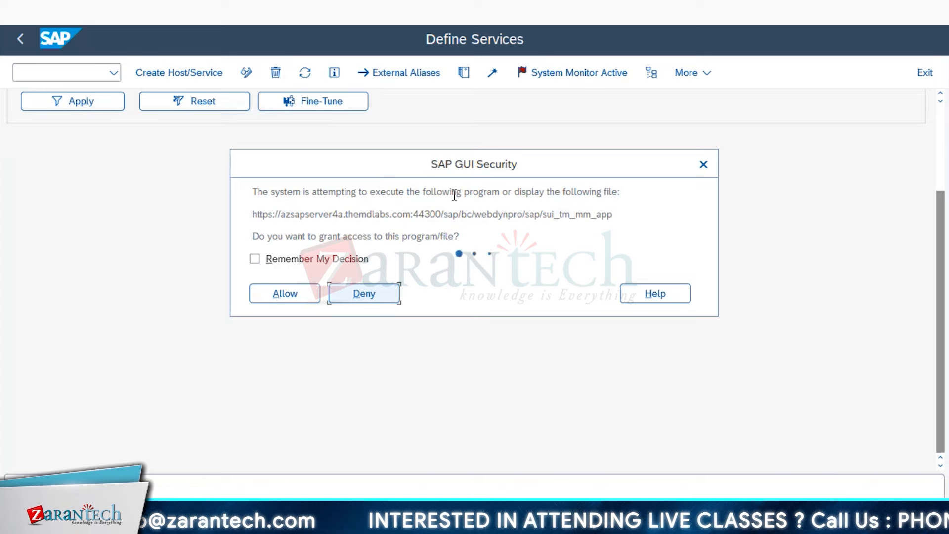
- Allow the SAP GUI security prompt and reach App Manager's list of 392 technical catalogs
click(284, 294)
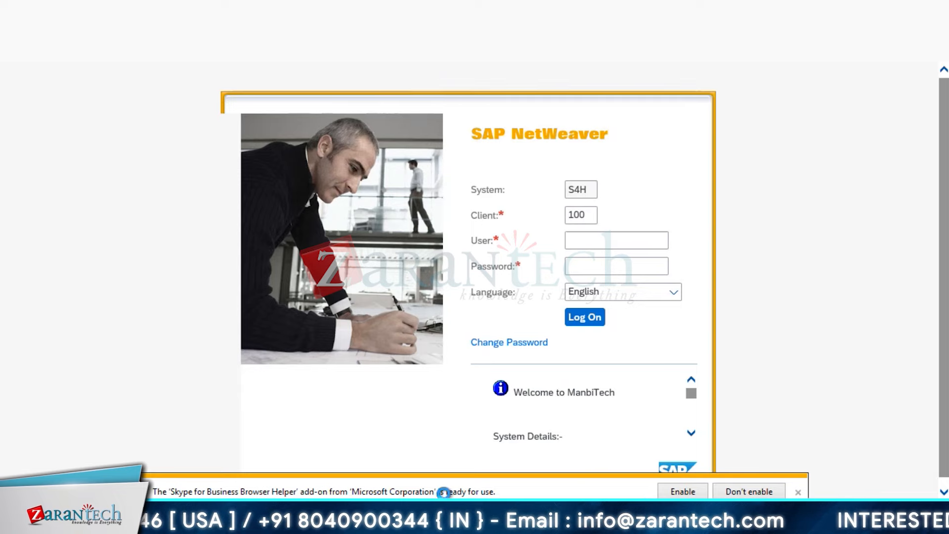
scroll(561, 288, down, 3)
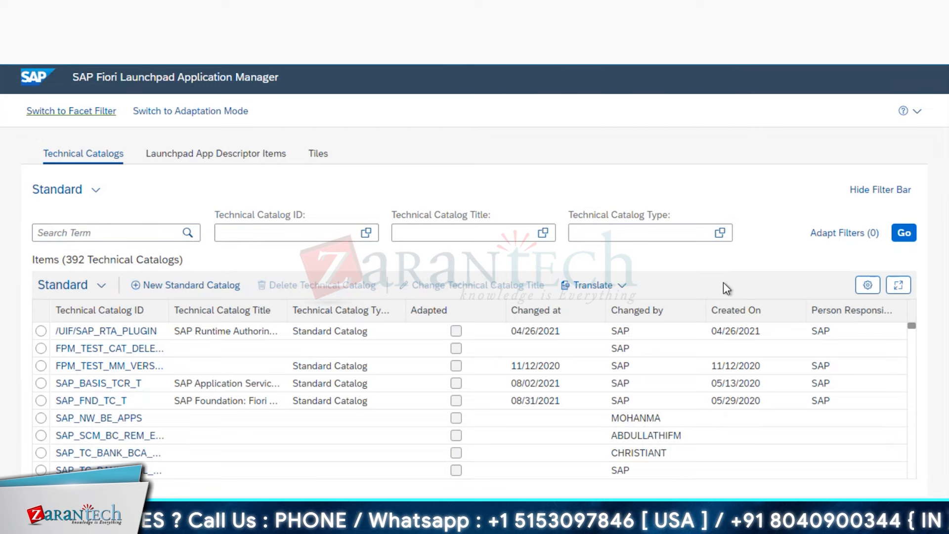
- Start a new standard catalog and enter ZTC_ as the start of its Technical Catalog ID
click(201, 287)
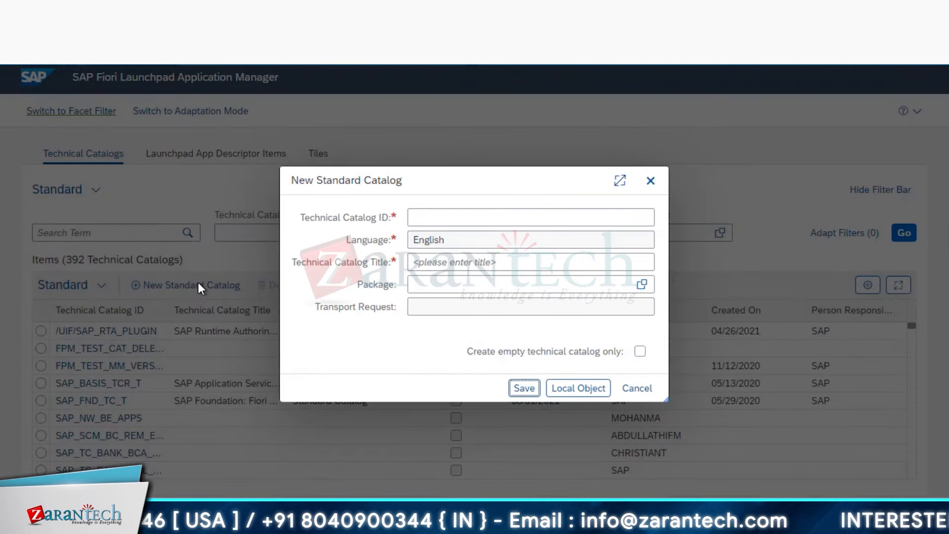
click(454, 221)
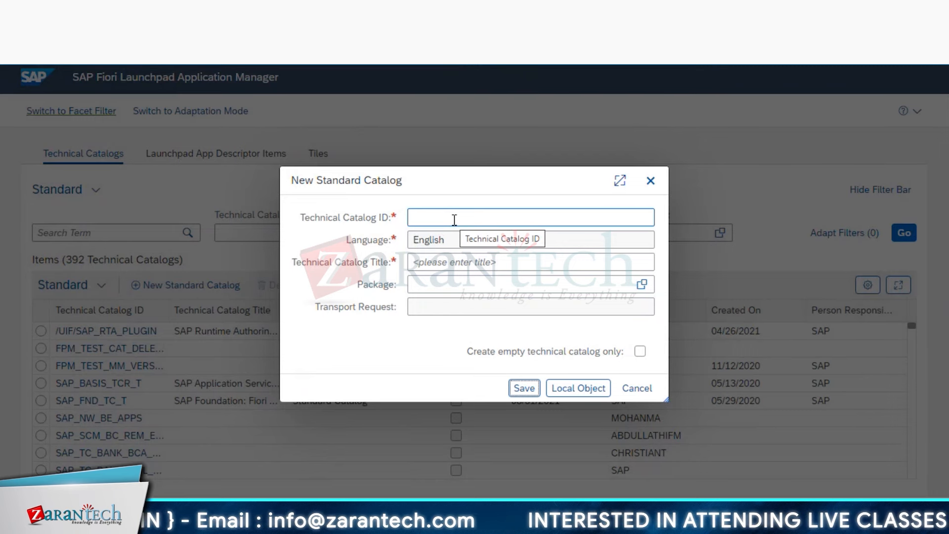
click(455, 219)
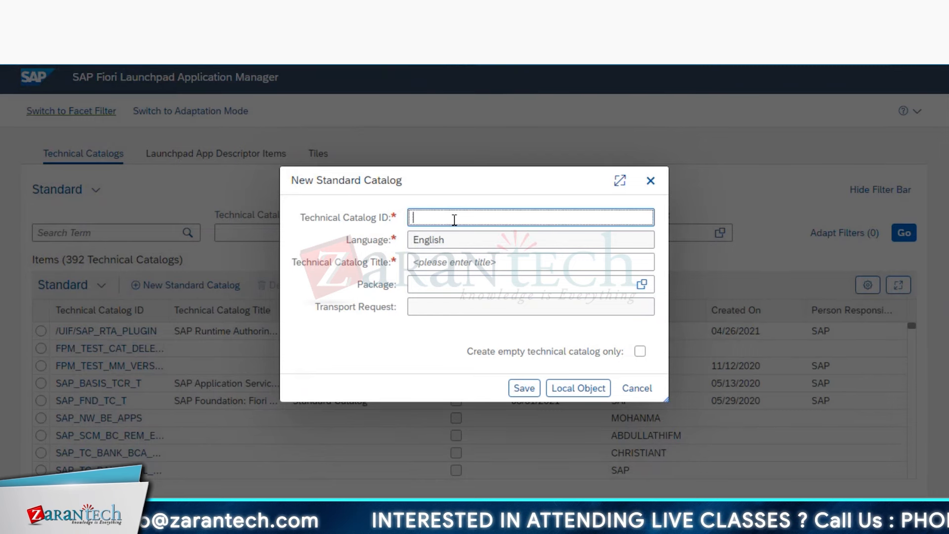
text(Z)
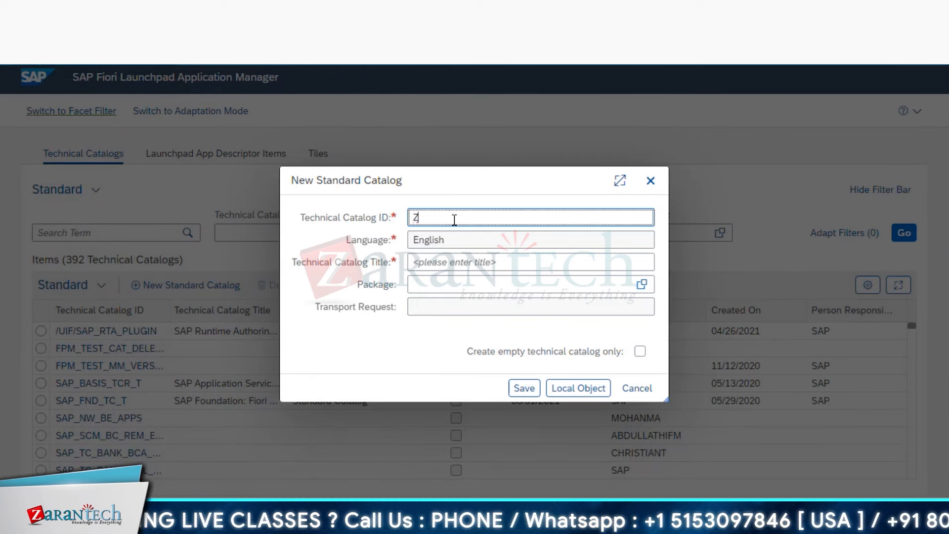
text(TC)
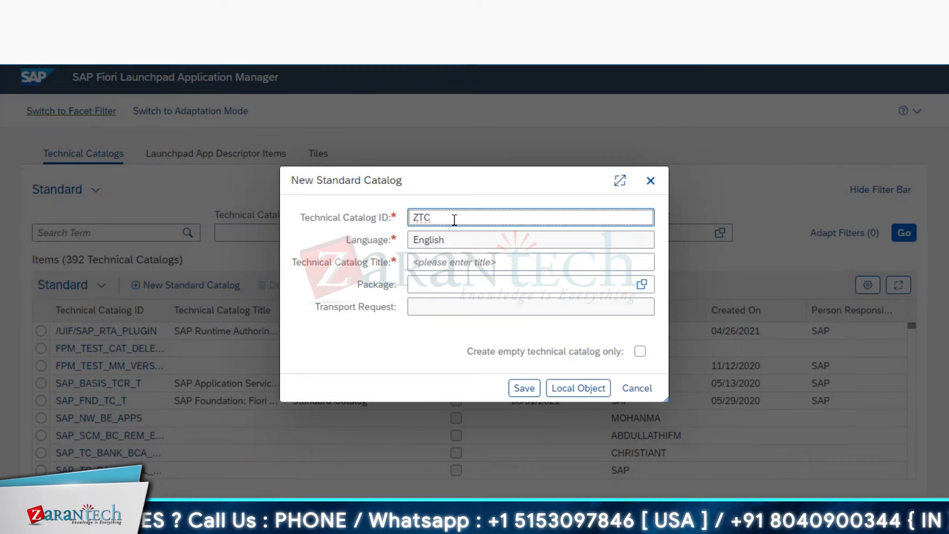
text(_)
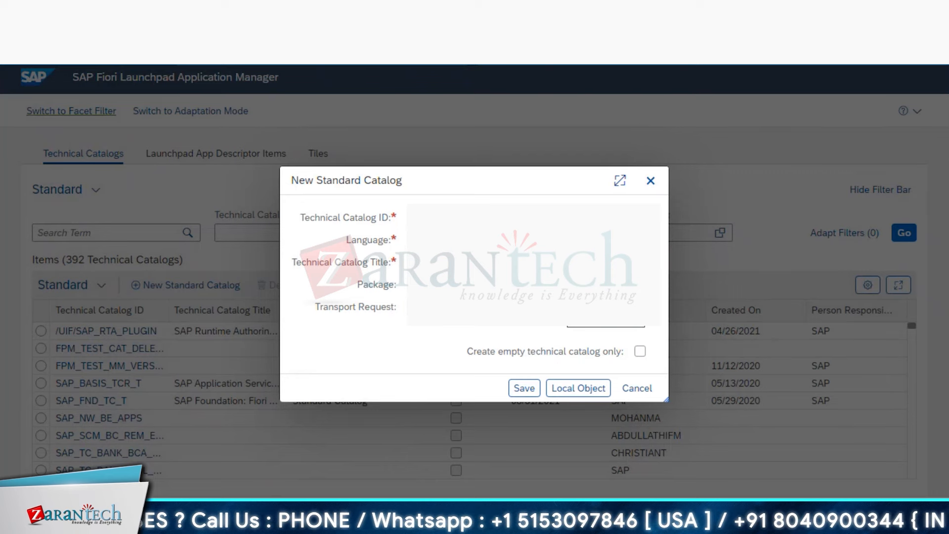
- Search the package value help with the Transport Layer filter set to ZS4H, then close it
click(642, 284)
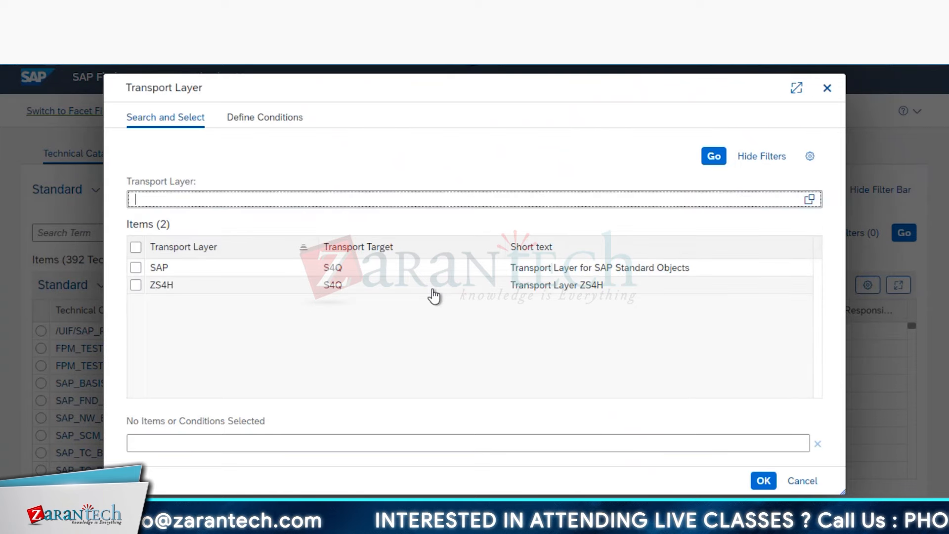
click(136, 270)
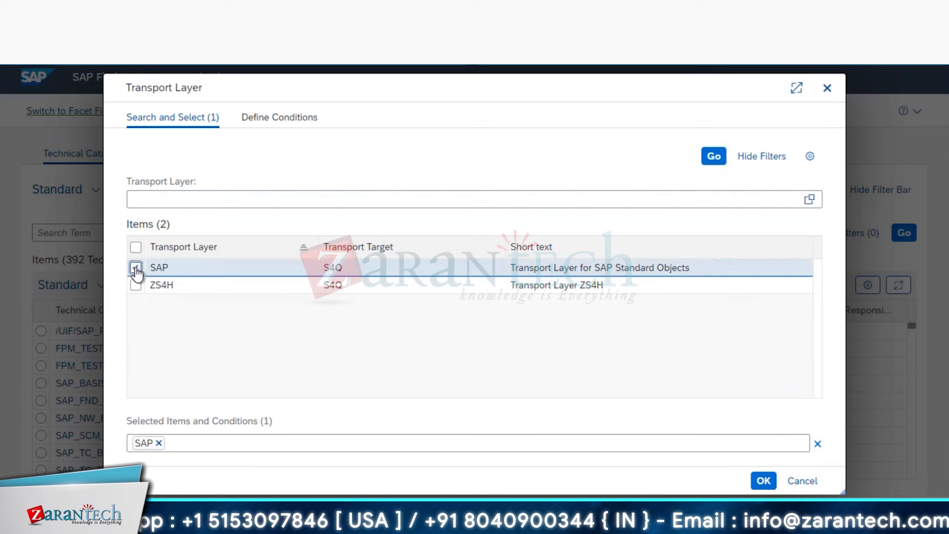
click(136, 285)
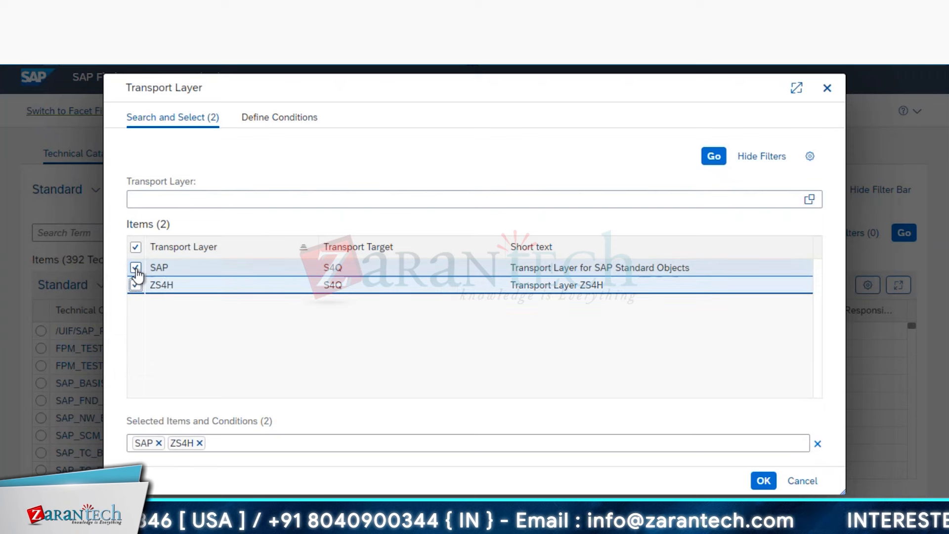
click(136, 270)
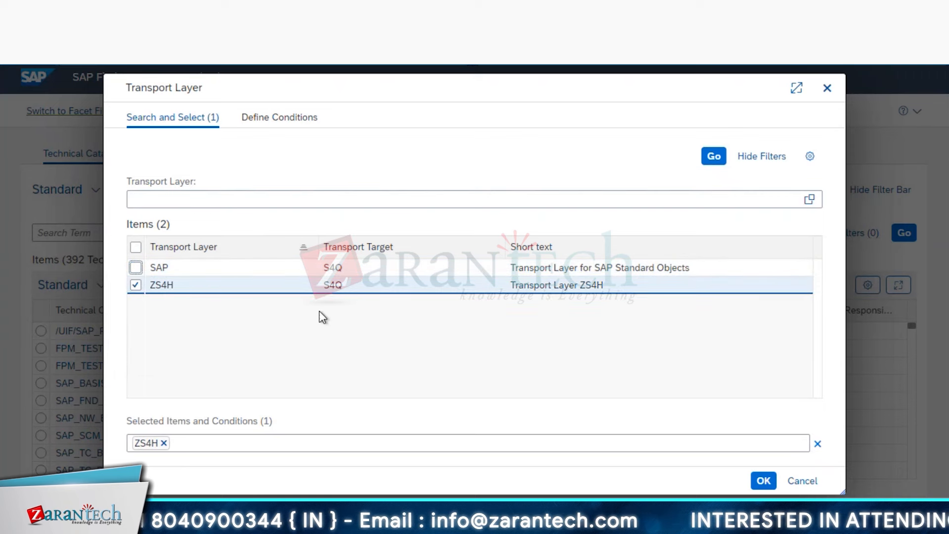
click(763, 480)
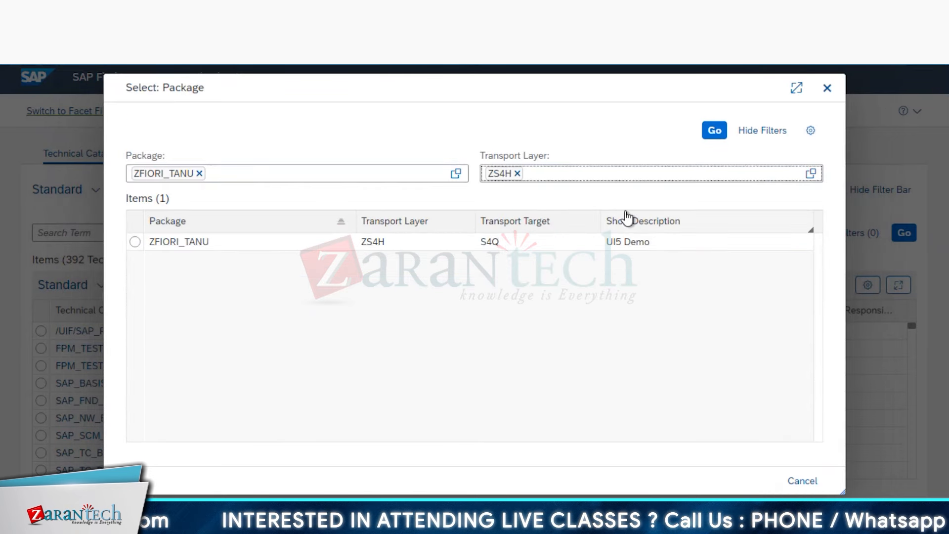
click(715, 130)
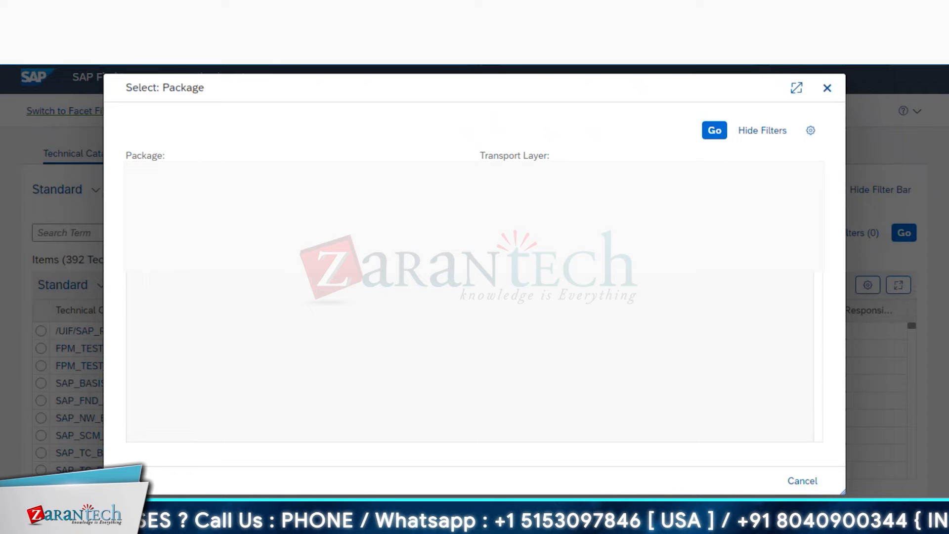
key(Escape)
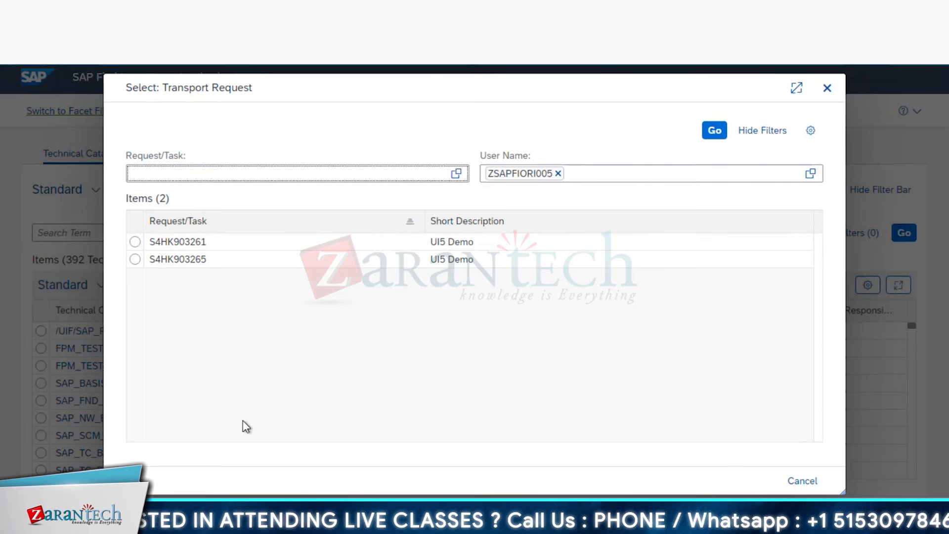
- List the modifiable requests S4HK903265 and S4HK903261 in Transport Organizer, then return to the browser
mouse_move(271, 517)
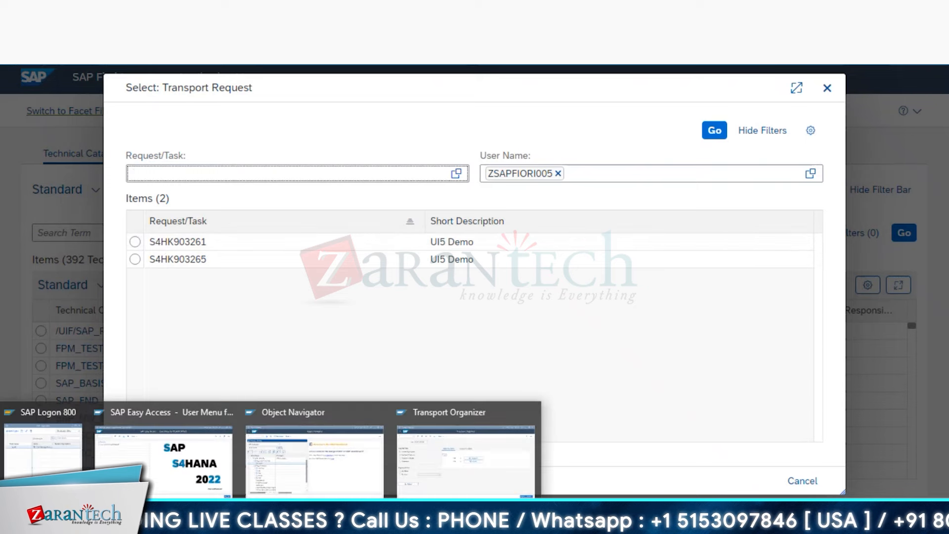
click(453, 465)
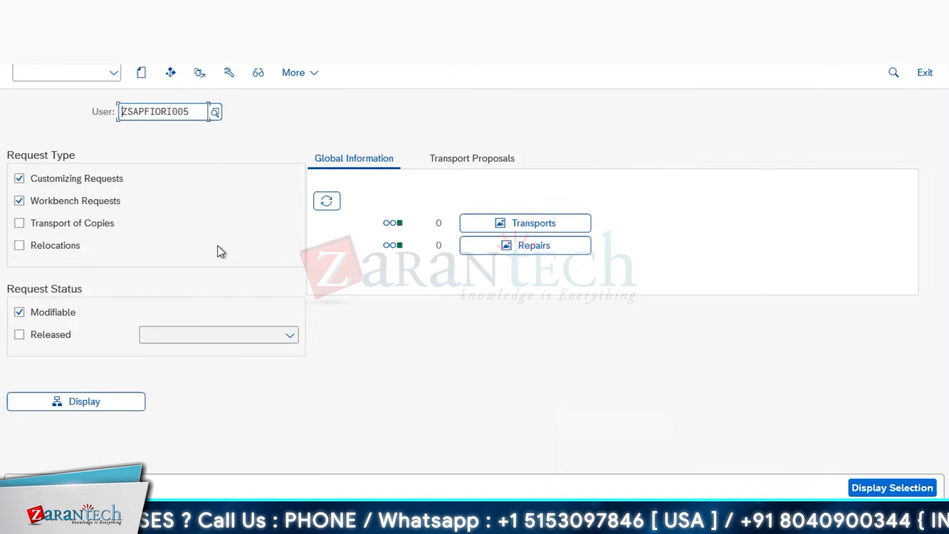
key(Return)
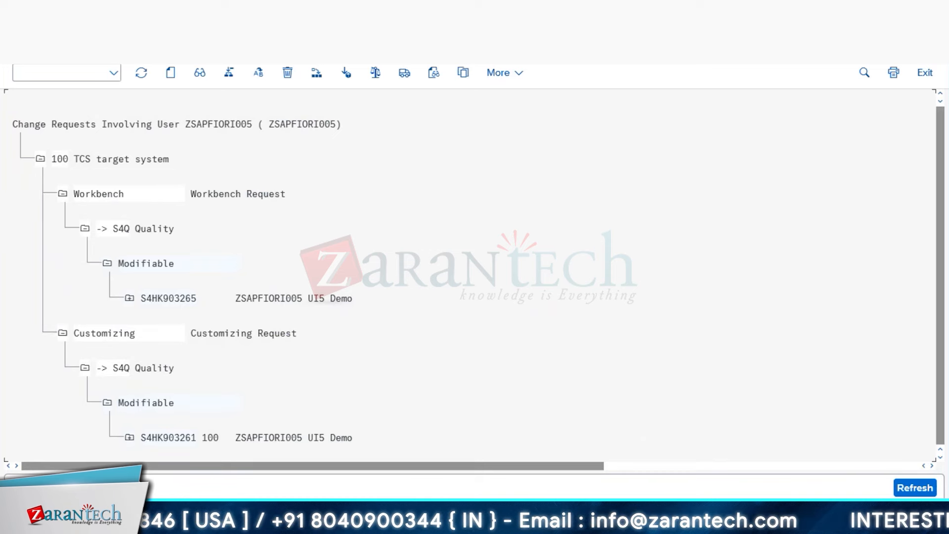
mouse_move(186, 520)
click(186, 448)
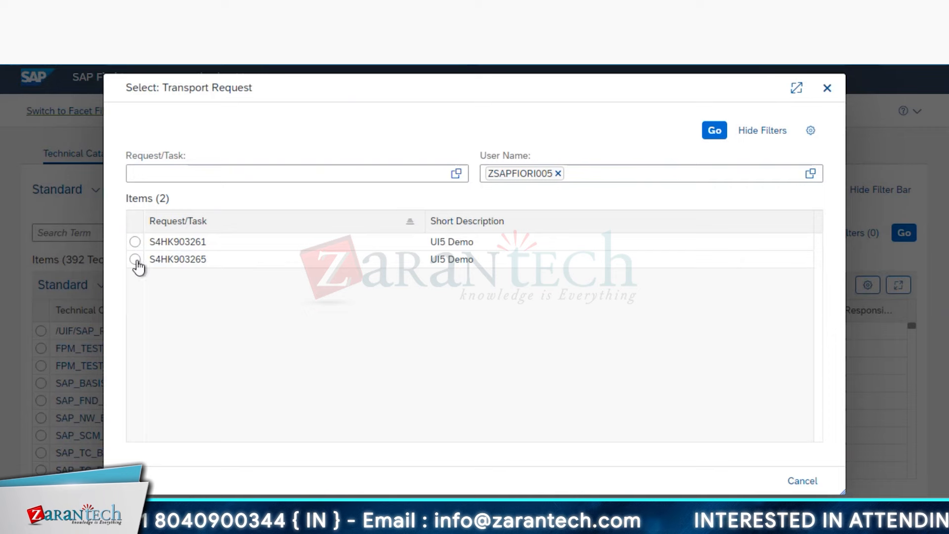
- Save the catalog under request S4HK903265, then search the catalog list for ZTC_UI5
click(202, 263)
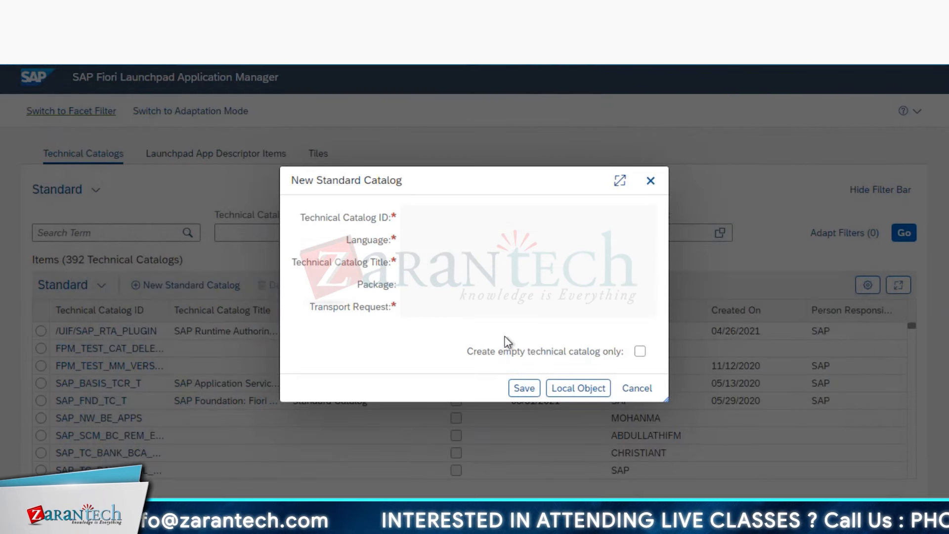
click(525, 389)
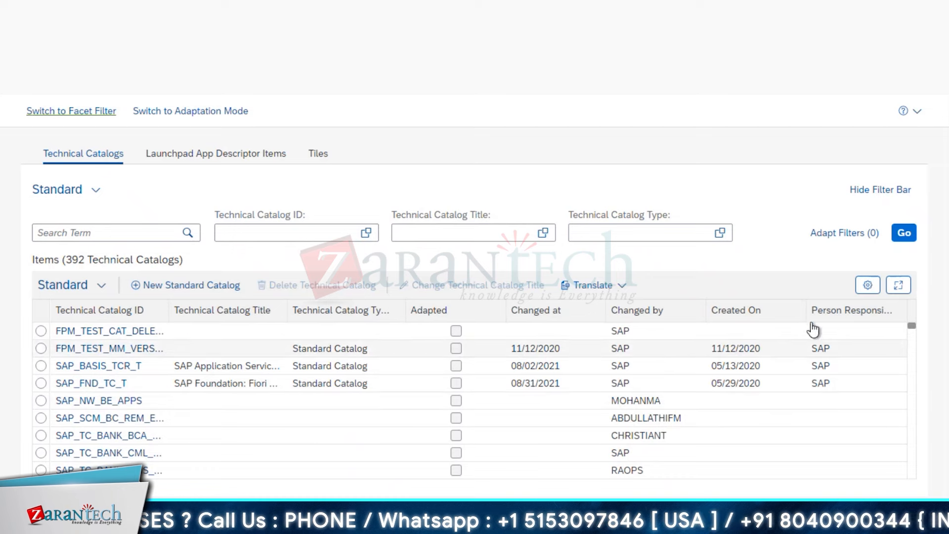
click(273, 229)
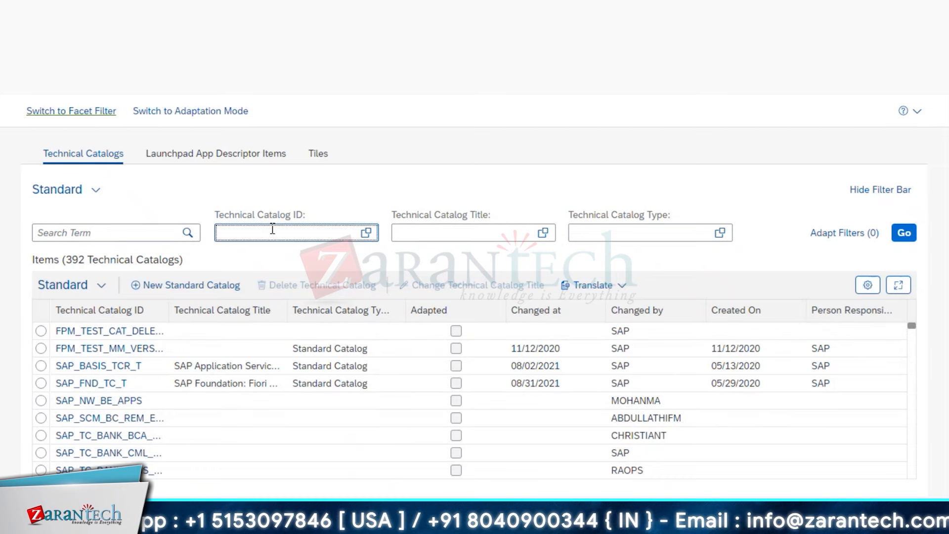
click(146, 230)
text(ZTC_)
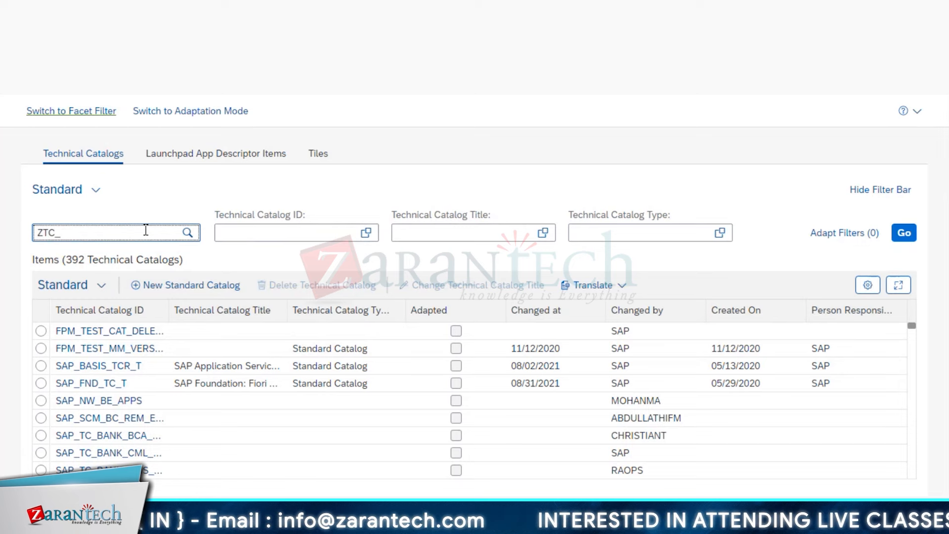
text(UI5)
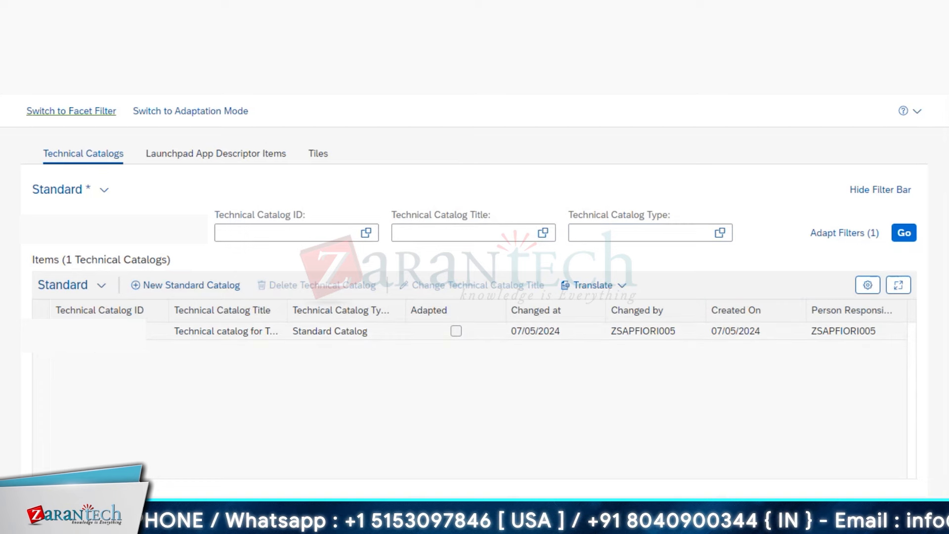
key(F5)
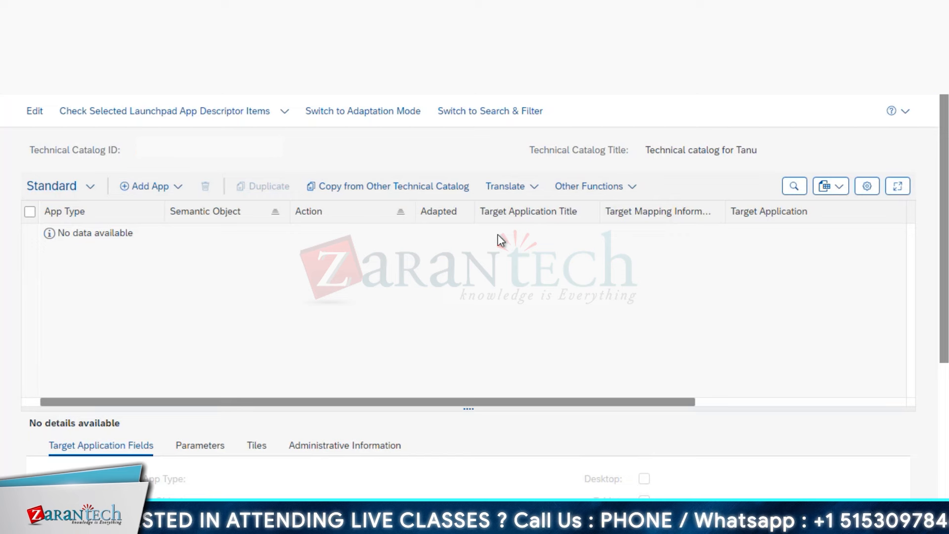
- Open the Add App dropdown to show the app types available for the Tanu catalog
click(158, 191)
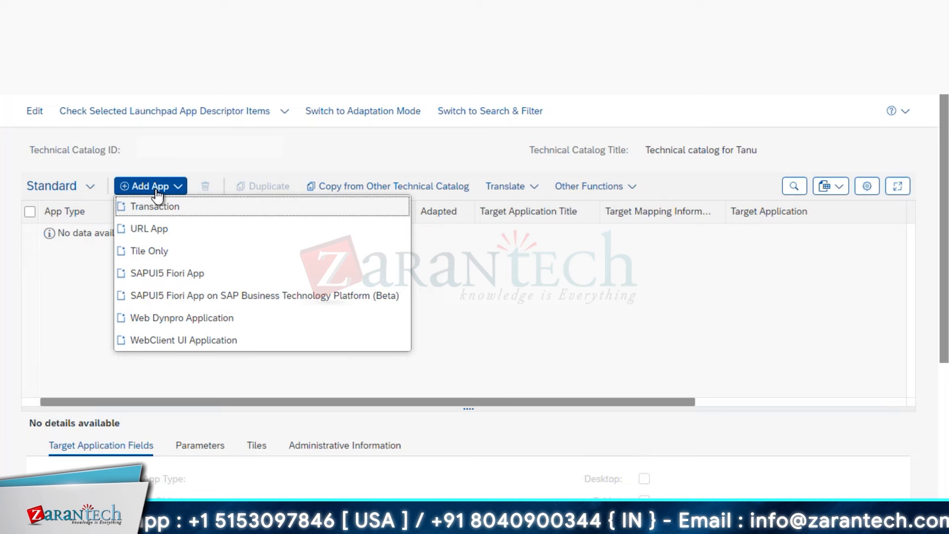
- Add a SAPUI5 Fiori App entry, closing the package lookup without choosing a package
click(238, 279)
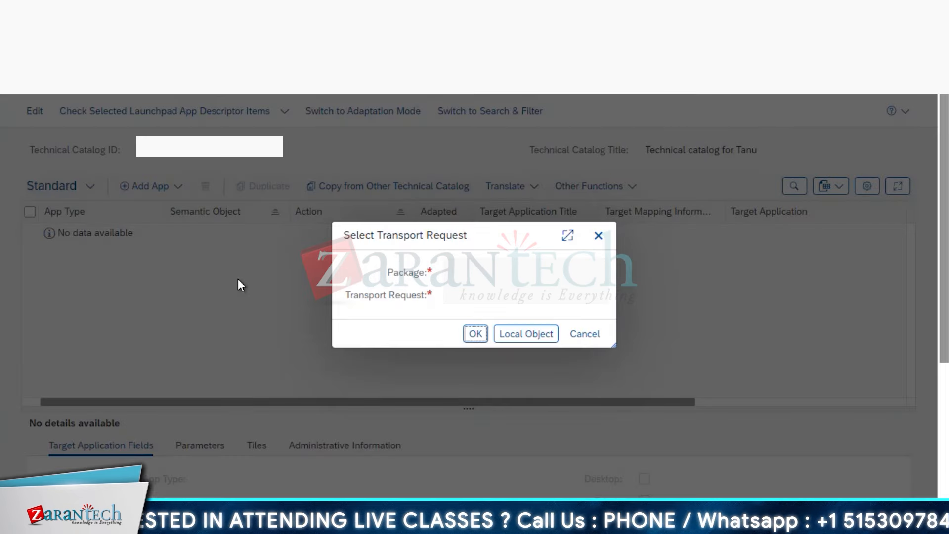
click(599, 272)
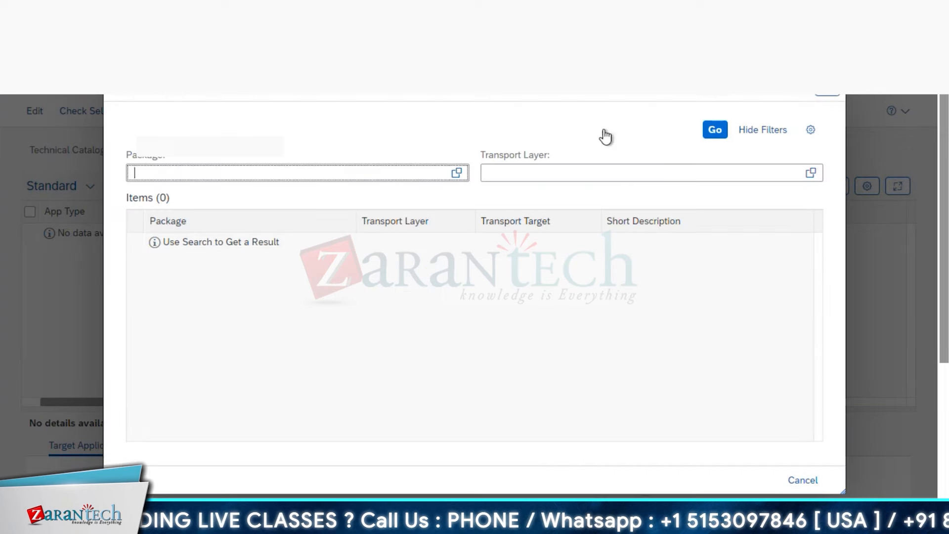
click(835, 95)
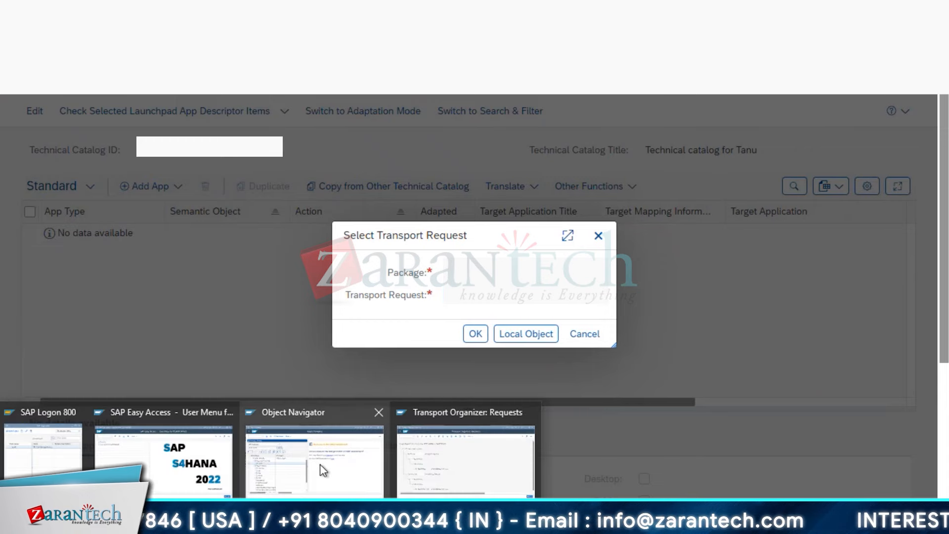
- Copy request S4HK903265 from Transport Organizer into the transport prompt and confirm the new entry
click(429, 467)
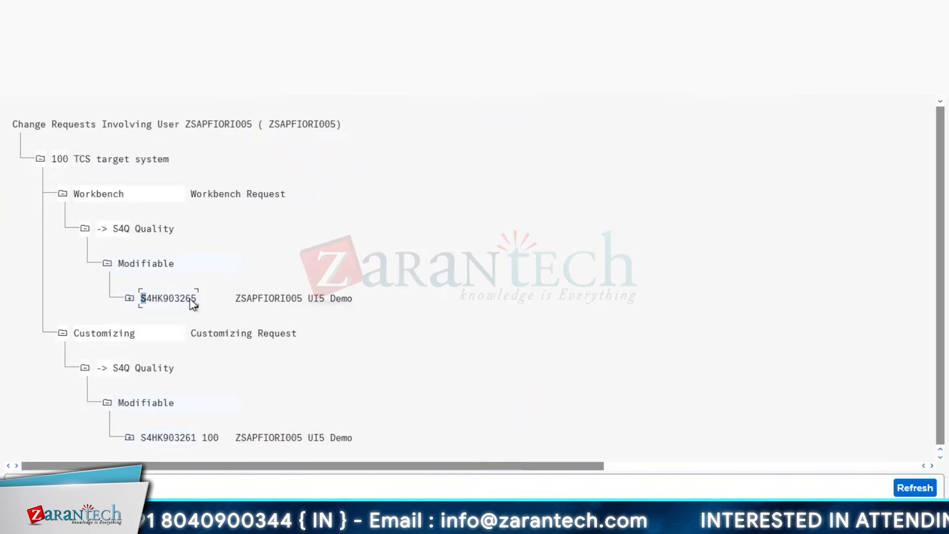
drag(140, 293, 198, 298)
key(ctrl+c)
click(307, 466)
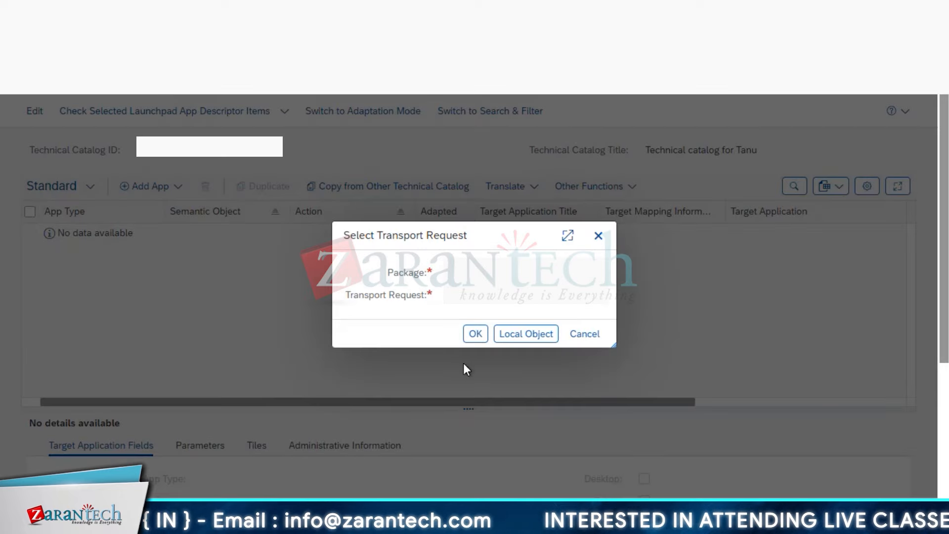
key(ctrl+v)
click(482, 357)
click(475, 335)
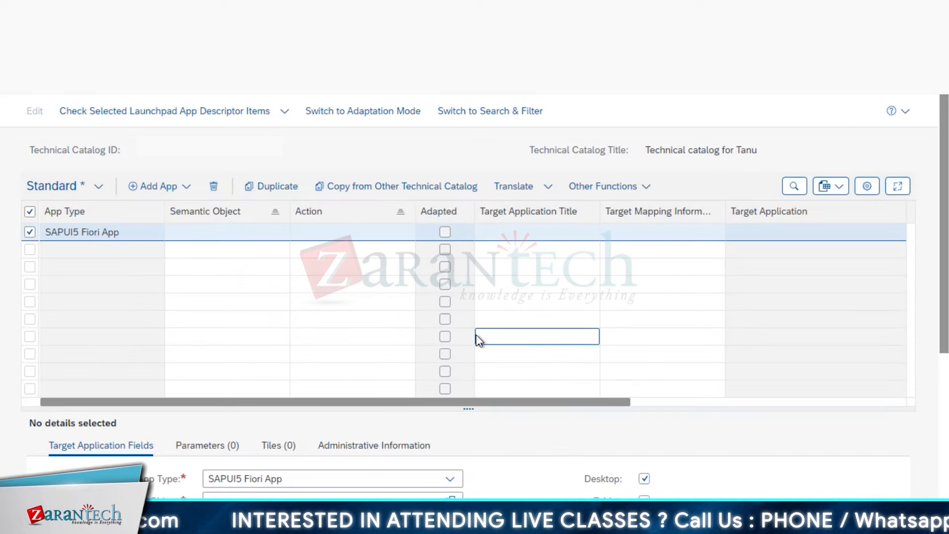
- Enlarge and scroll through the new entry's details, then switch to SAP Easy Access
drag(469, 409, 471, 262)
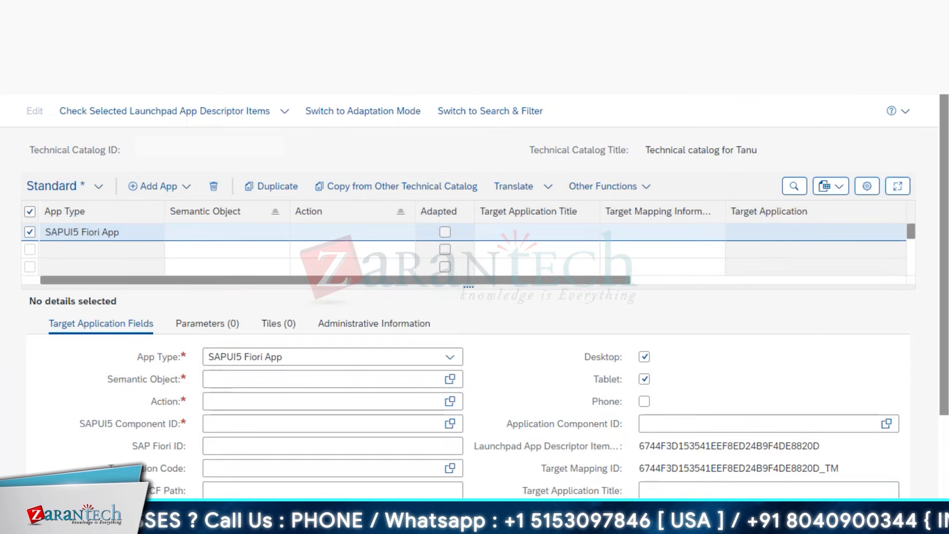
scroll(944, 307, down, 3)
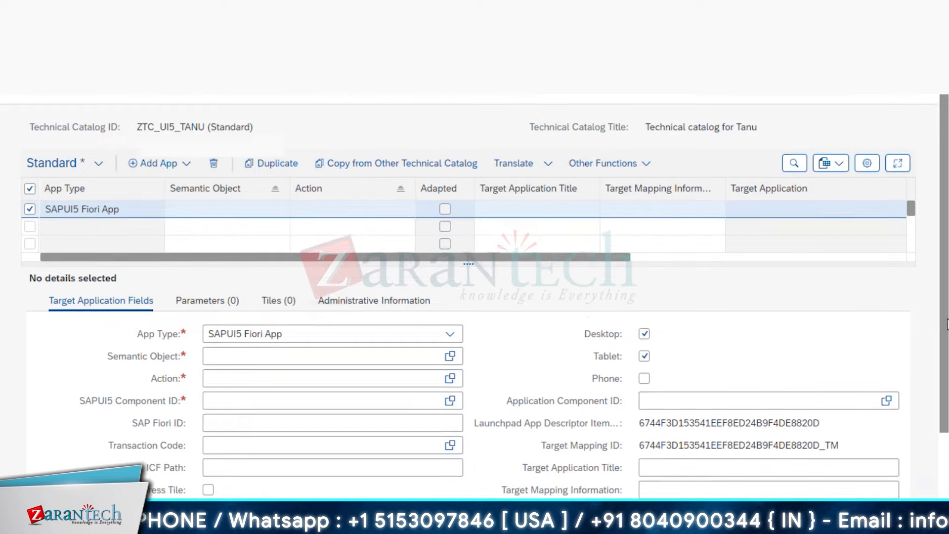
scroll(485, 284, down, 2)
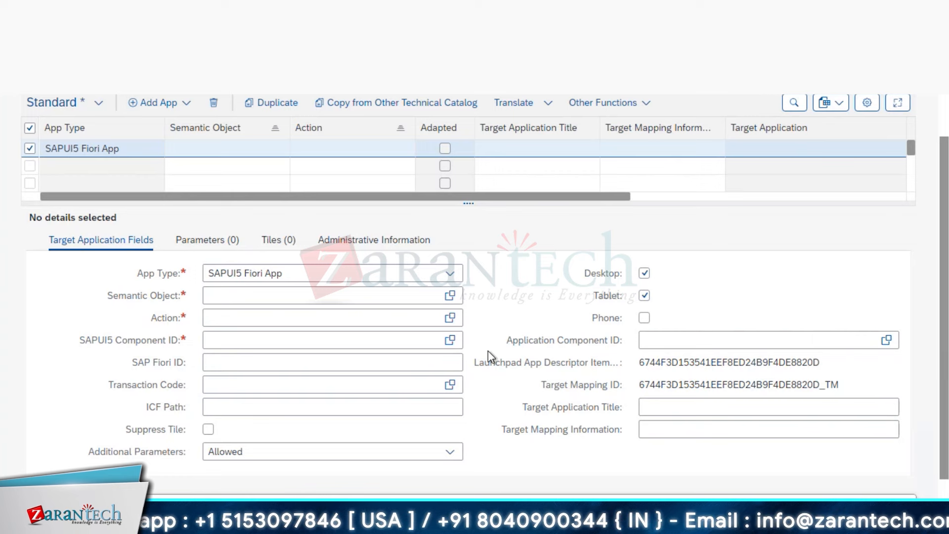
mouse_move(271, 524)
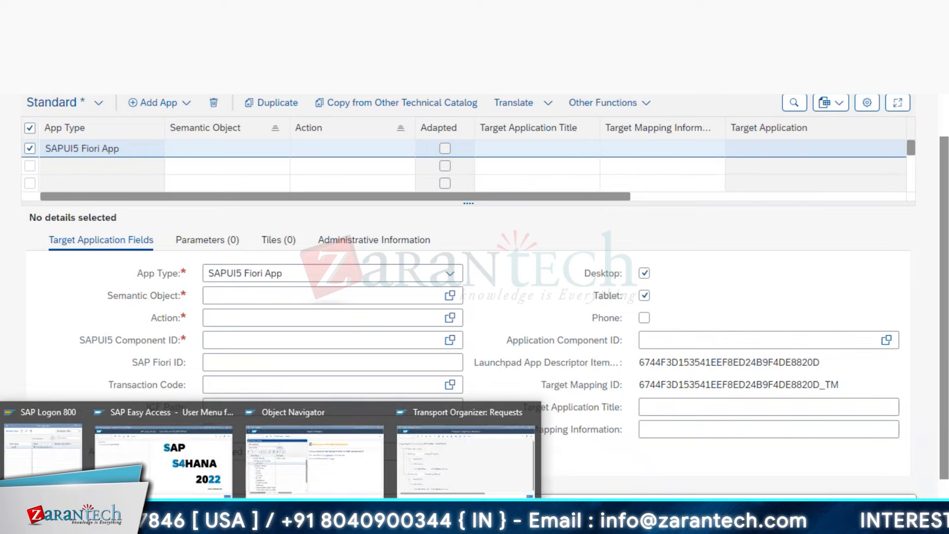
click(163, 463)
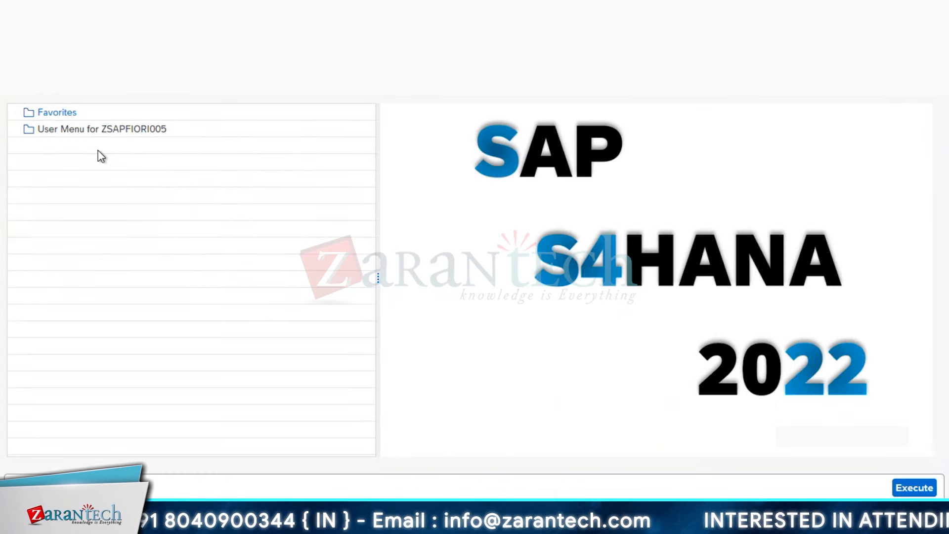
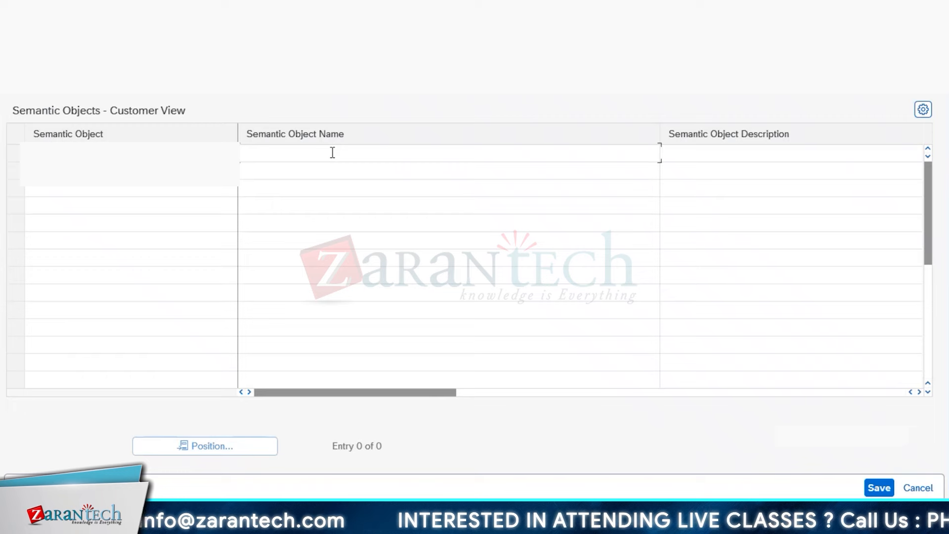
- Name the new semantic object 'Semantic object for Tanu' and copy that name into its description
click(333, 153)
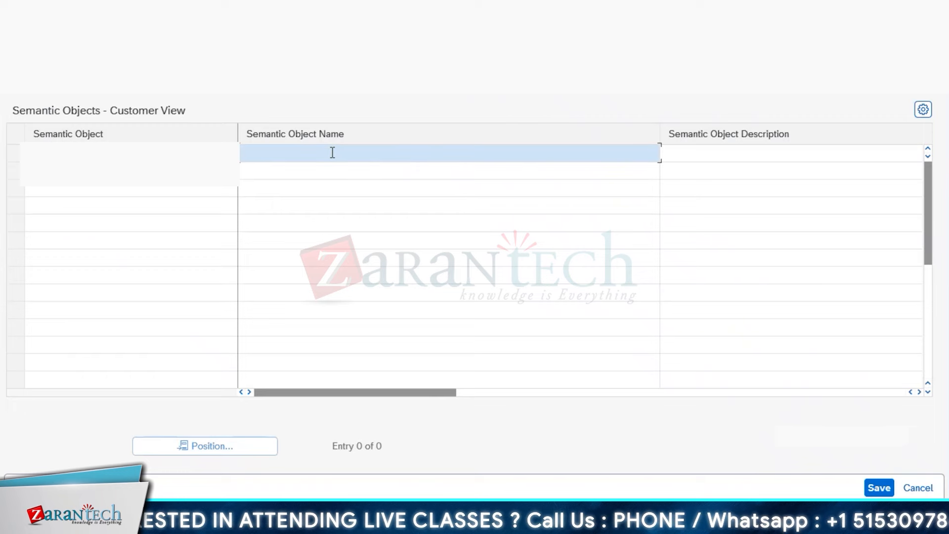
text(Seman)
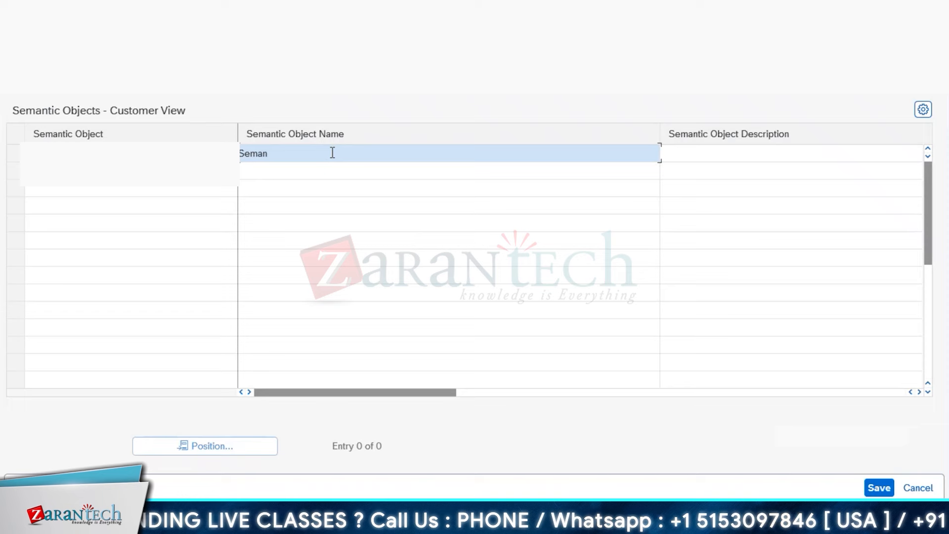
text(tic)
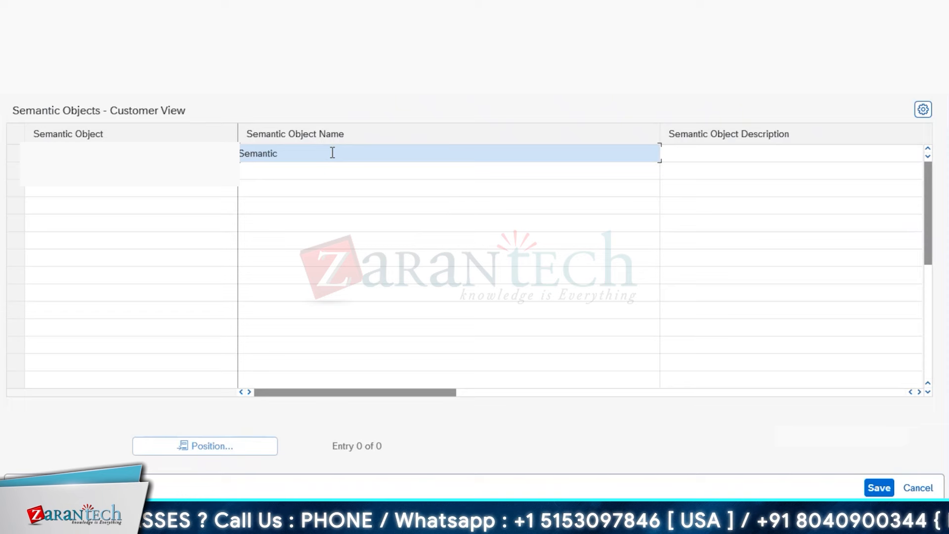
text( object f)
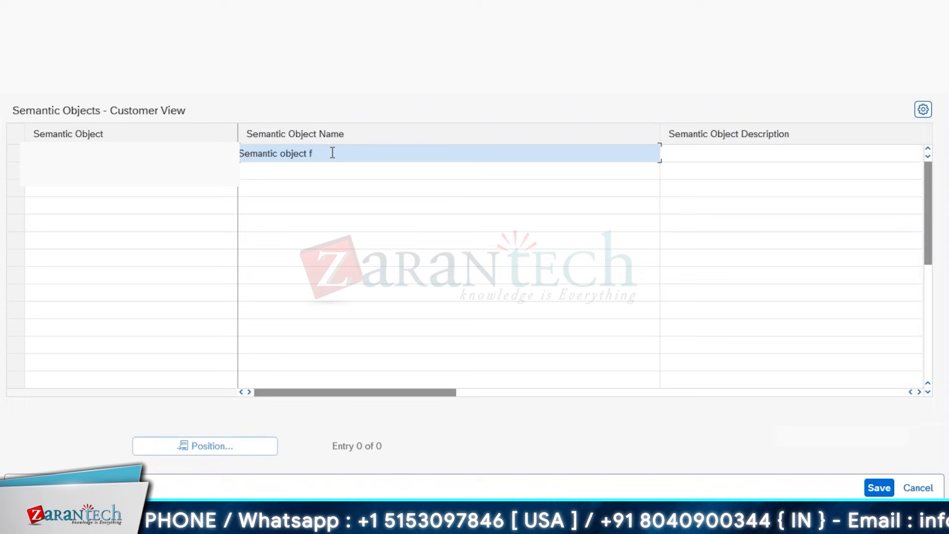
text(or Tanu)
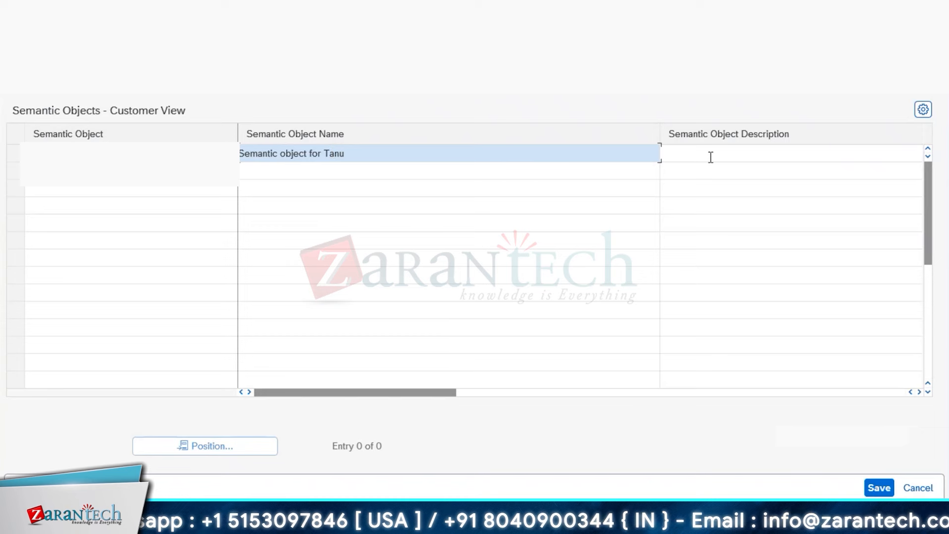
click(711, 157)
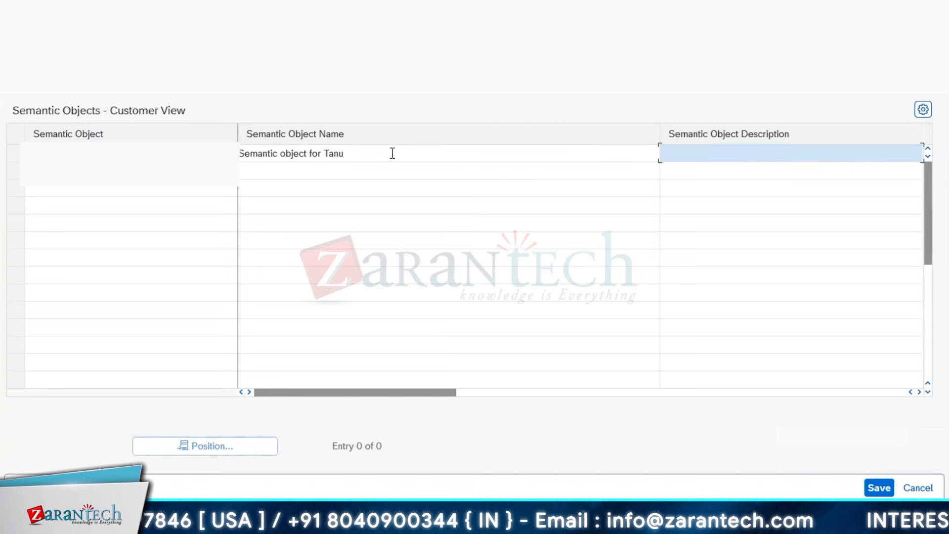
drag(392, 152, 234, 151)
key(ctrl+c)
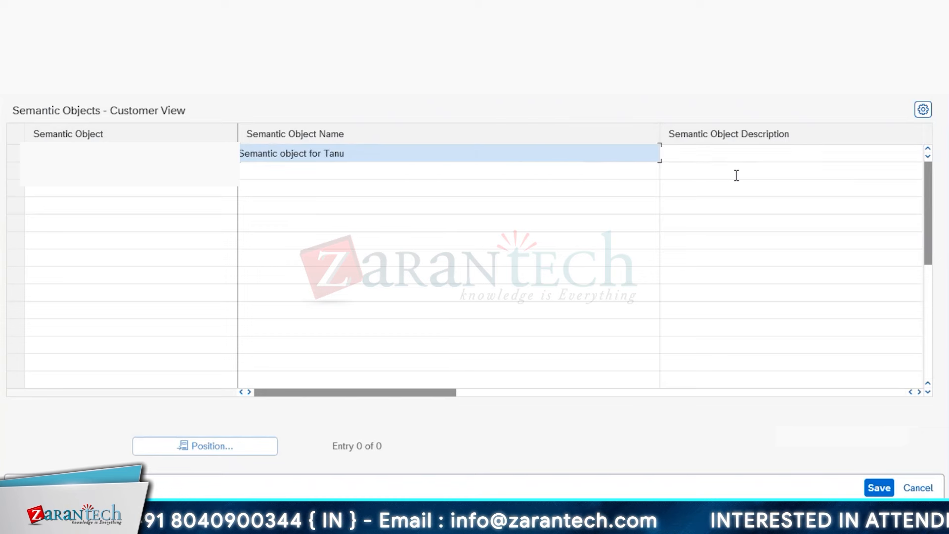
click(735, 159)
key(ctrl+v)
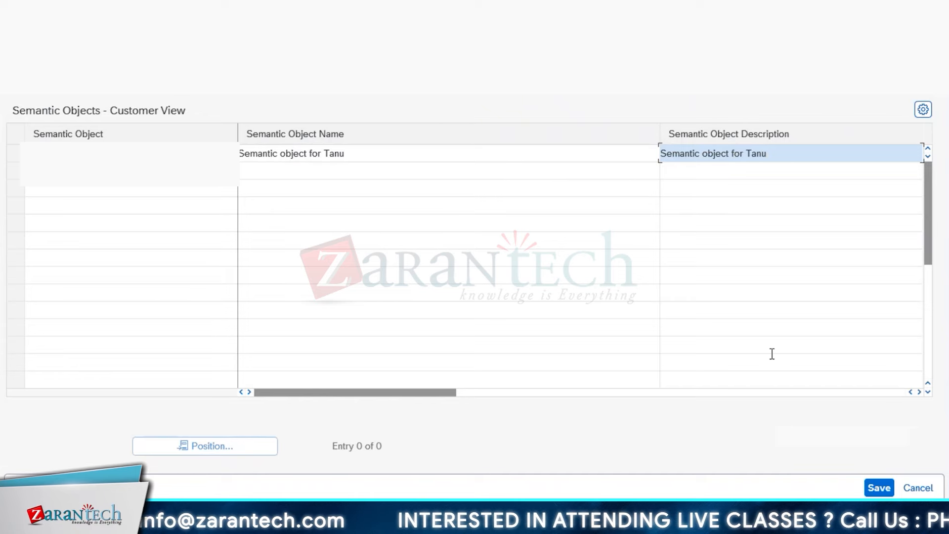
- Save the semantic object to the proposed workbench request
click(920, 392)
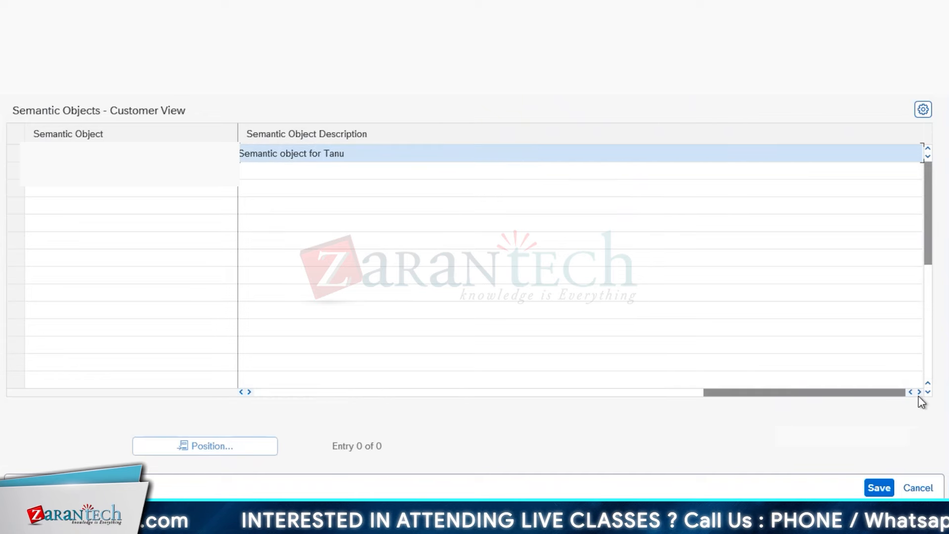
click(876, 487)
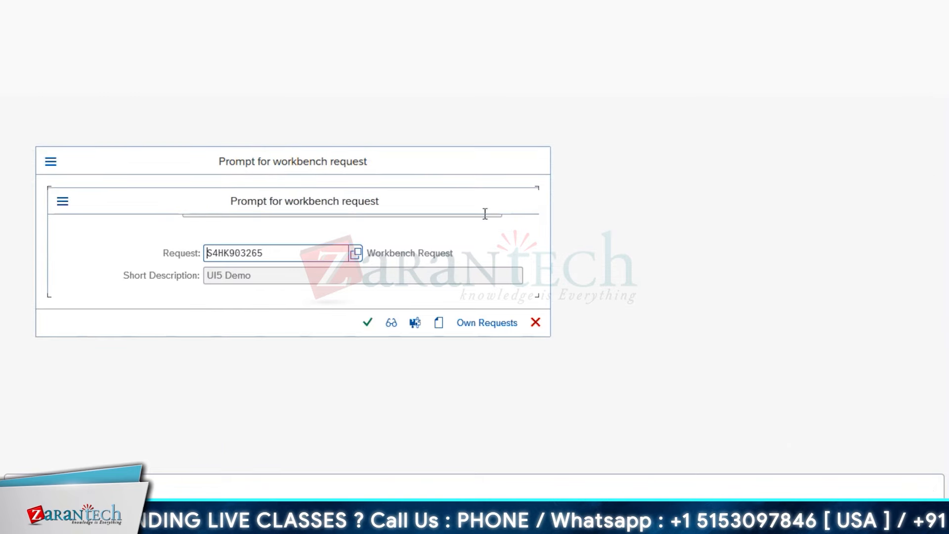
click(367, 323)
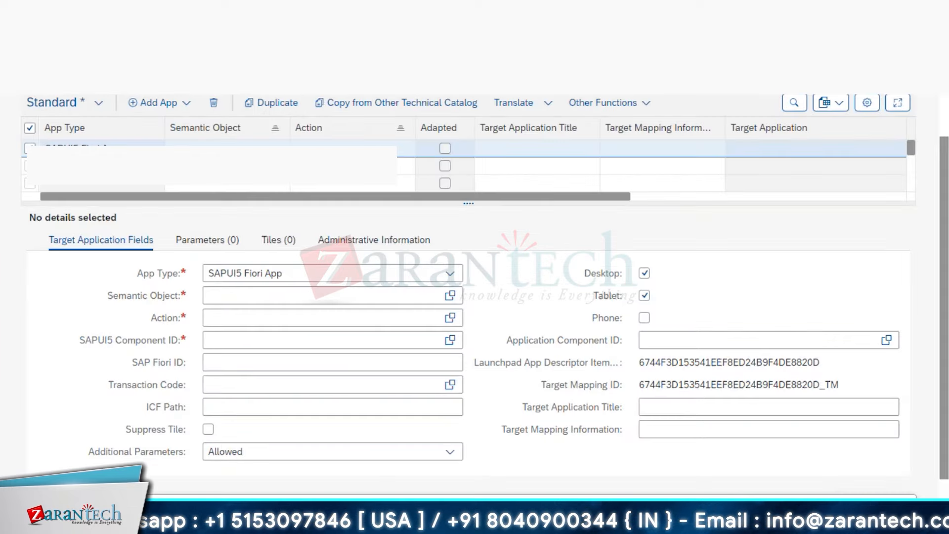
- Map the SAPUI5 Fiori App entry to semantic object ZSM_TANU with action display
key(alt+Tab)
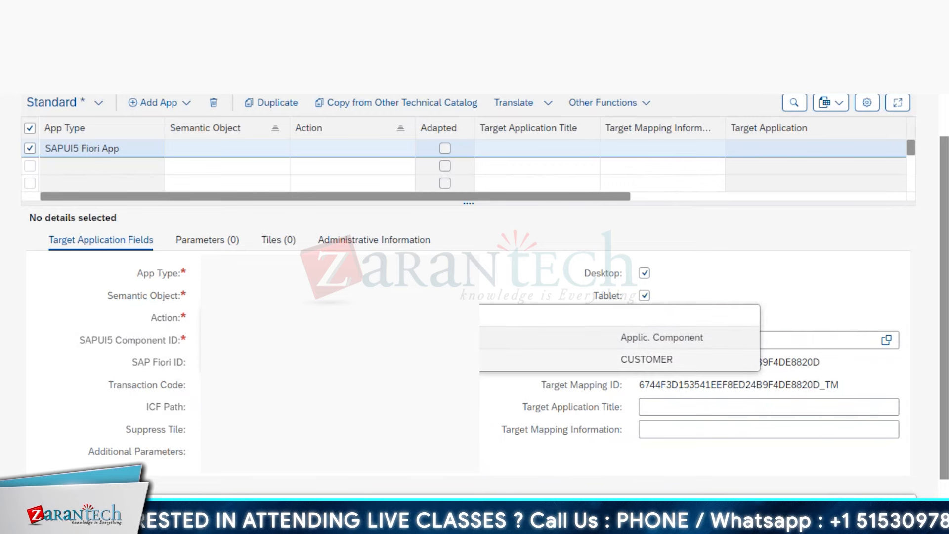
click(647, 360)
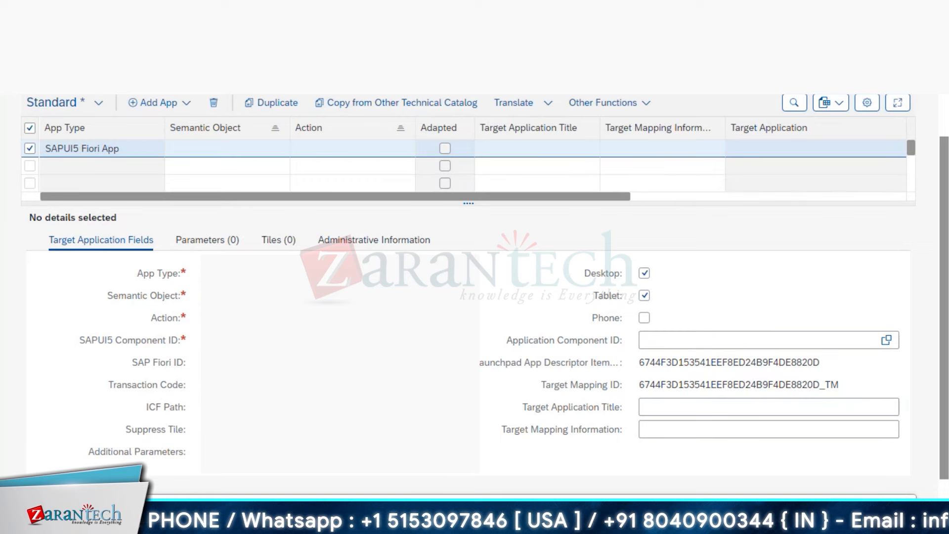
click(454, 321)
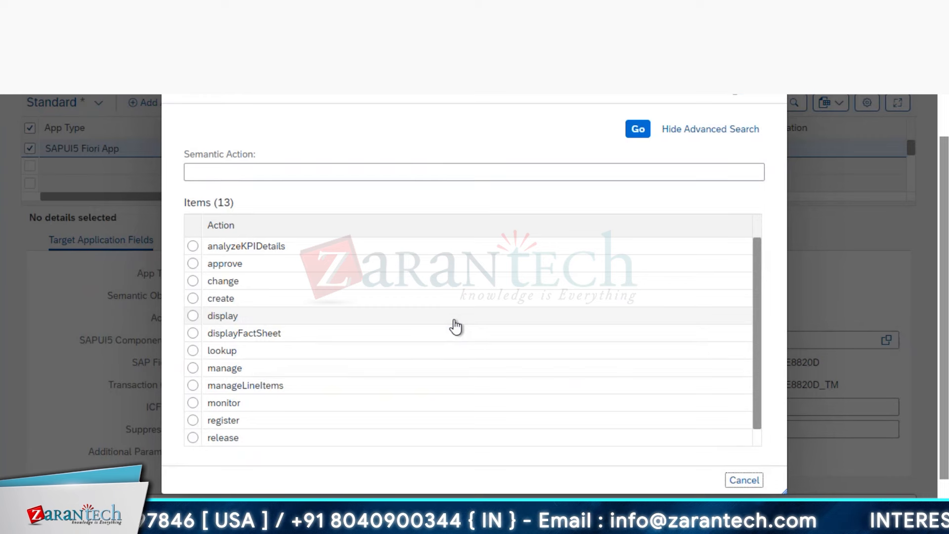
click(313, 319)
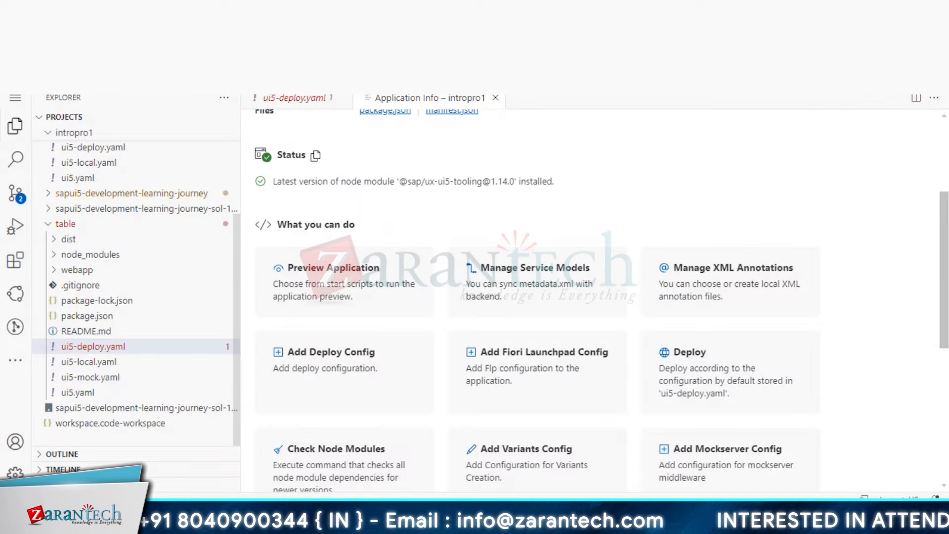
- Bring the SAP GUI Object Navigator window to the front from the taskbar
mouse_move(187, 522)
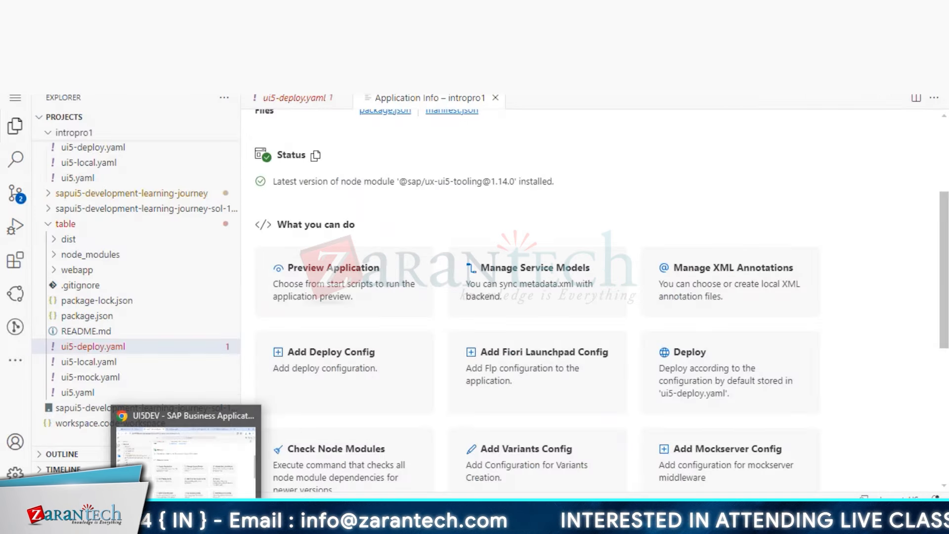
click(293, 448)
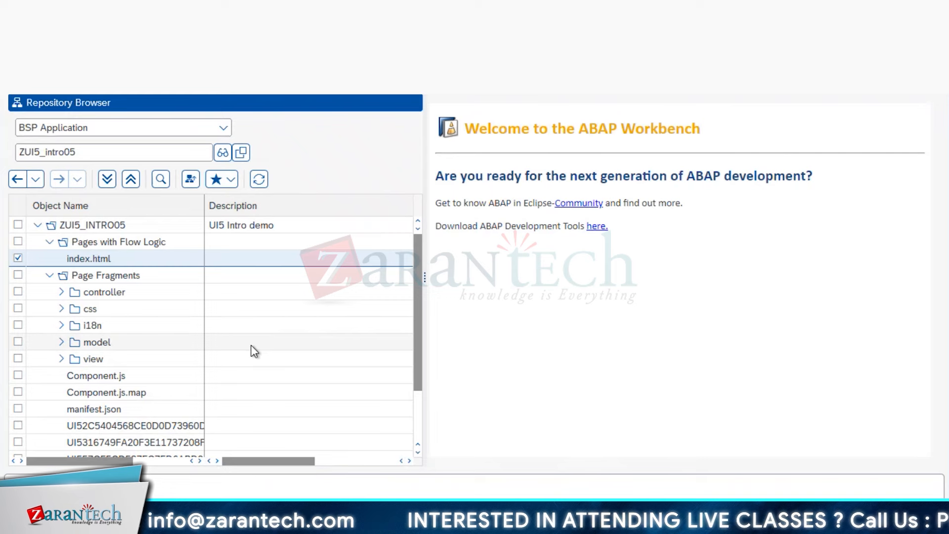
- Open ZUI5_INTRO05's Component.js in the Object Navigator and widen the code editor
double_click(105, 224)
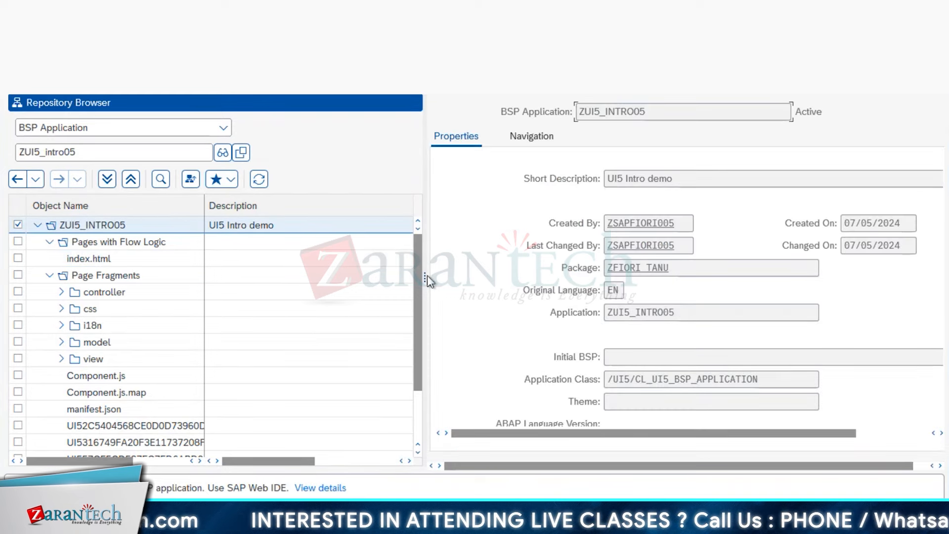
drag(425, 280, 346, 280)
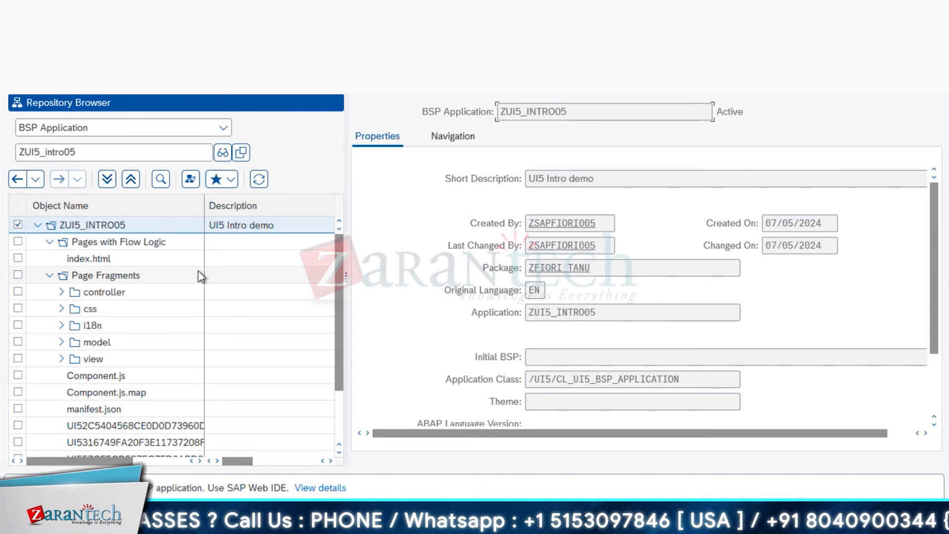
double_click(112, 379)
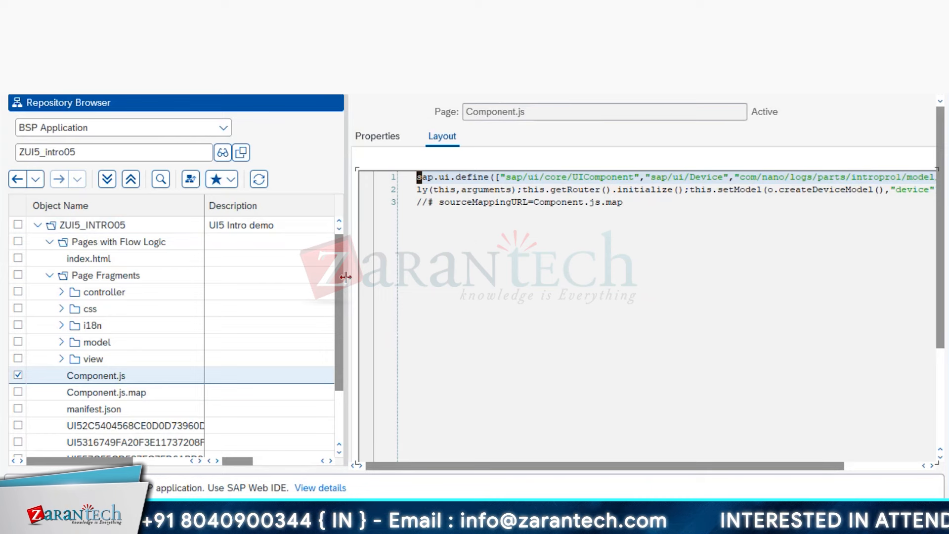
drag(345, 276, 291, 275)
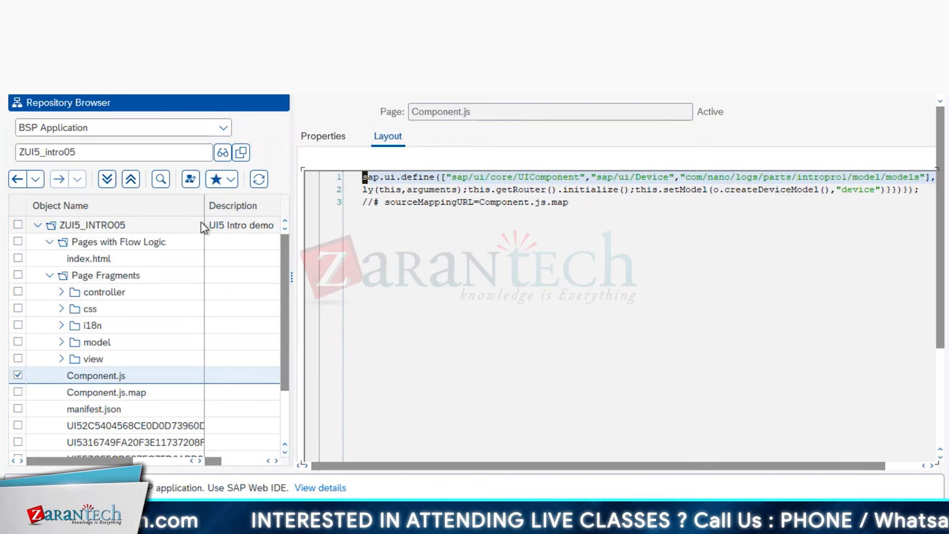
drag(204, 206, 172, 205)
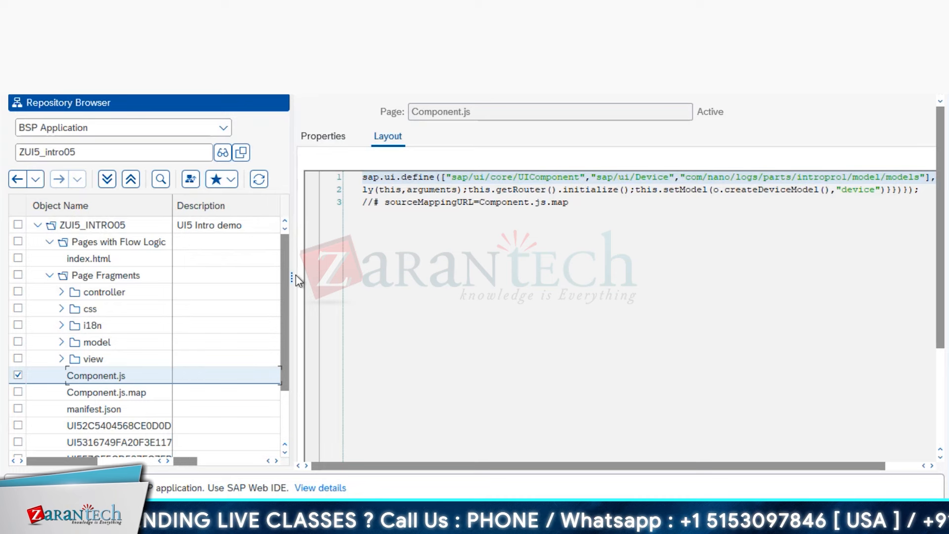
drag(297, 277, 245, 274)
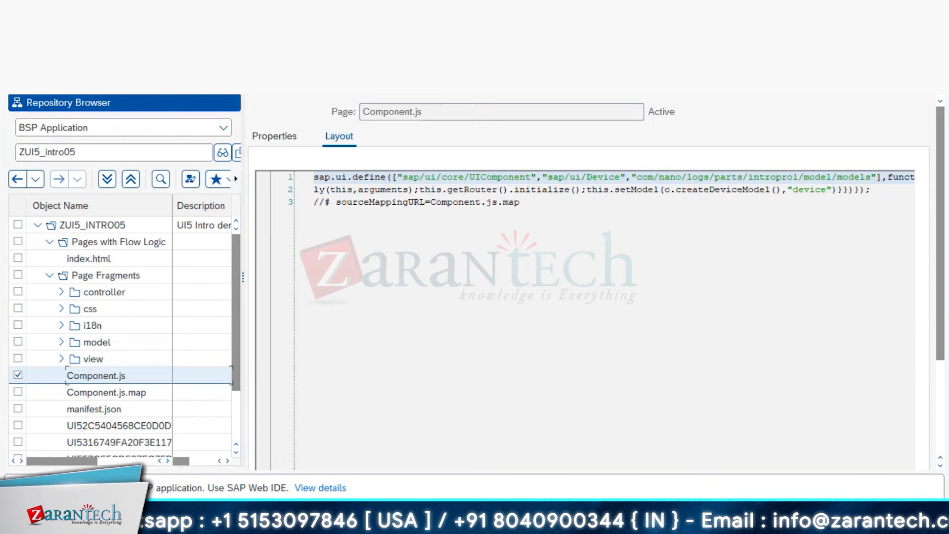
- Switch Component.js into change mode, closing the settings and editing menus unused
click(397, 282)
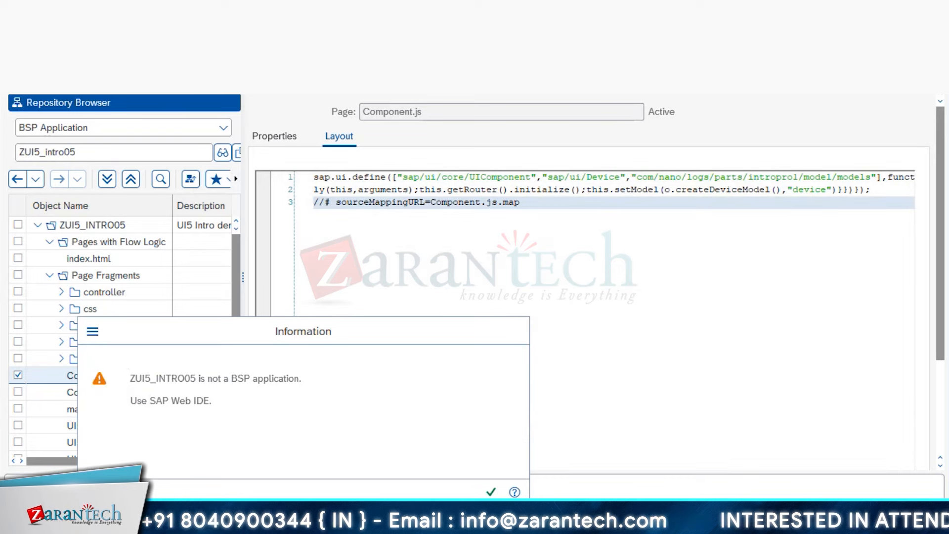
key(Return)
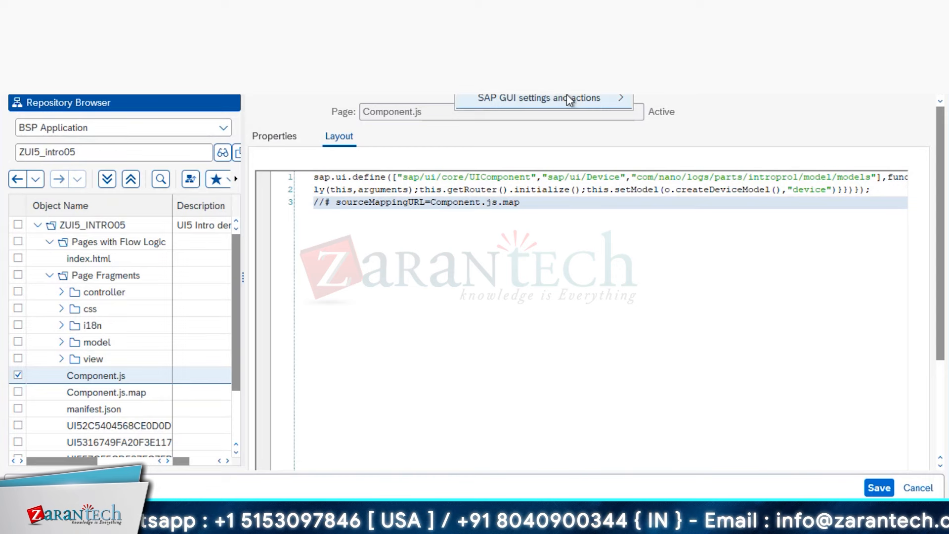
mouse_move(567, 96)
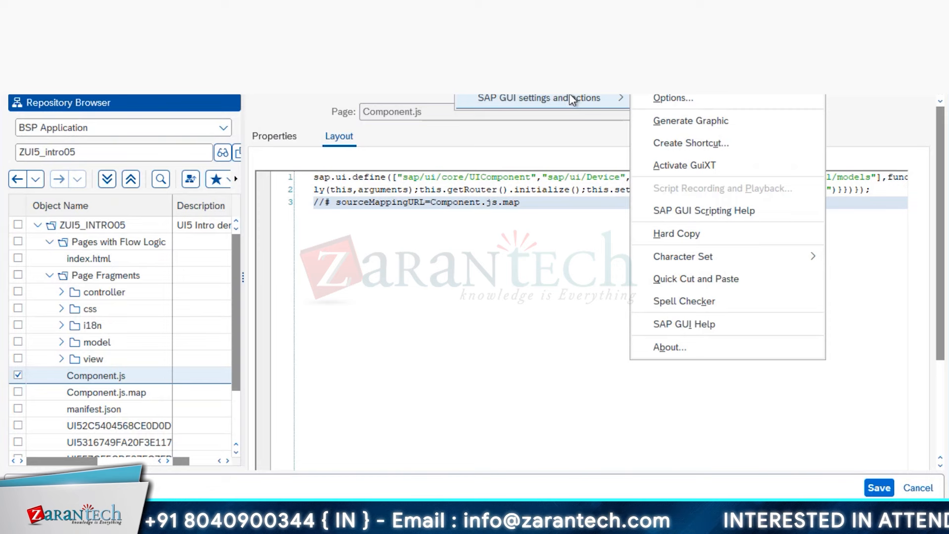
click(292, 86)
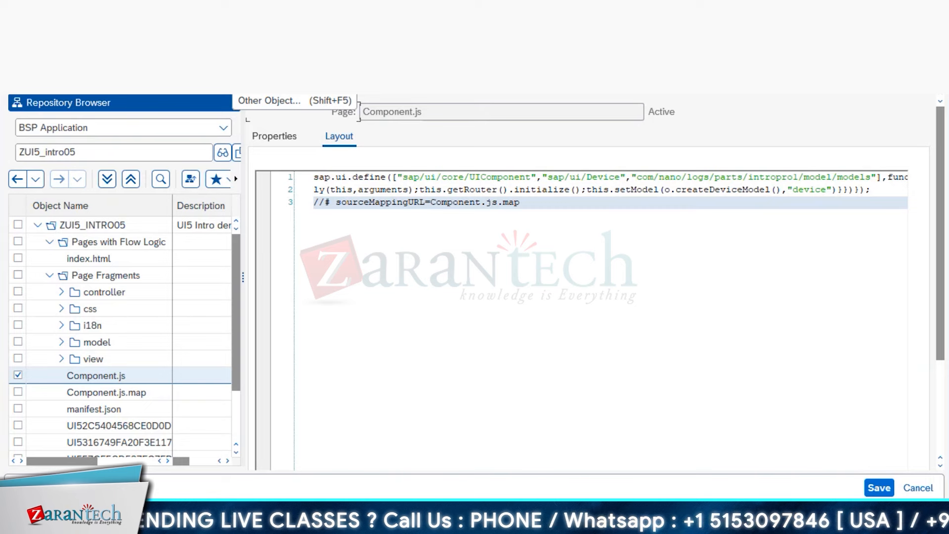
click(544, 231)
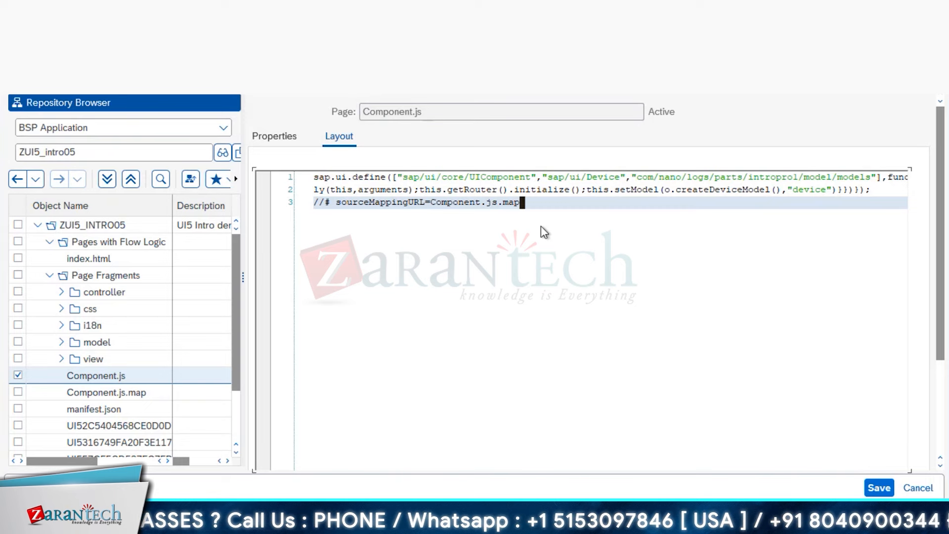
right_click(544, 232)
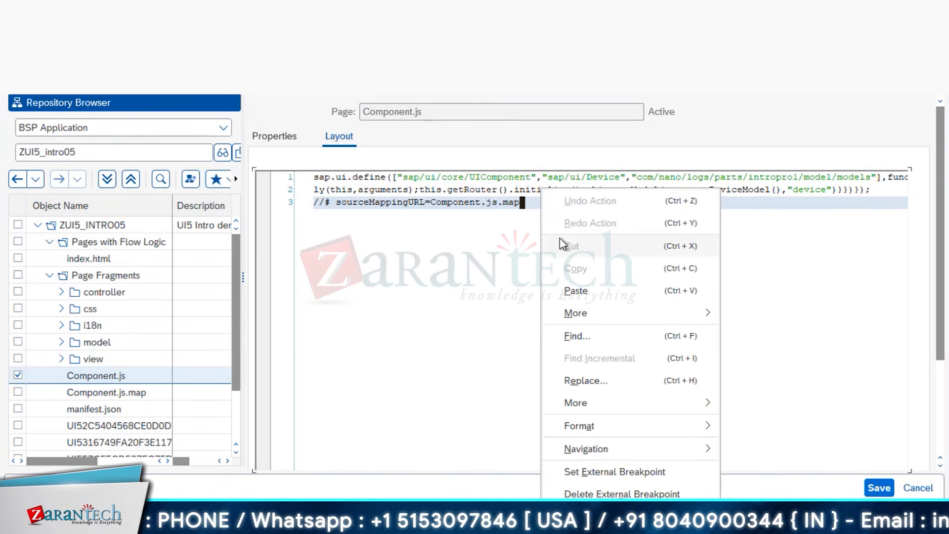
mouse_move(679, 429)
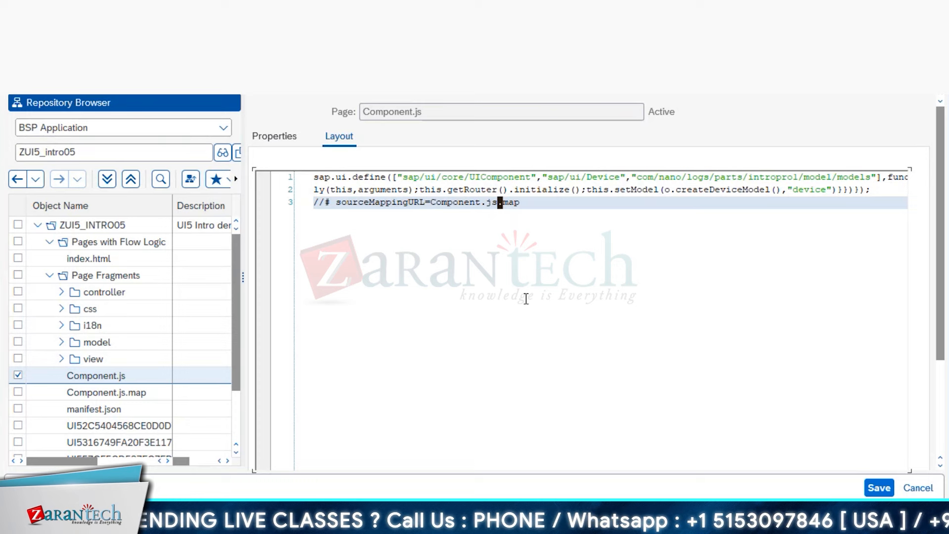
click(616, 269)
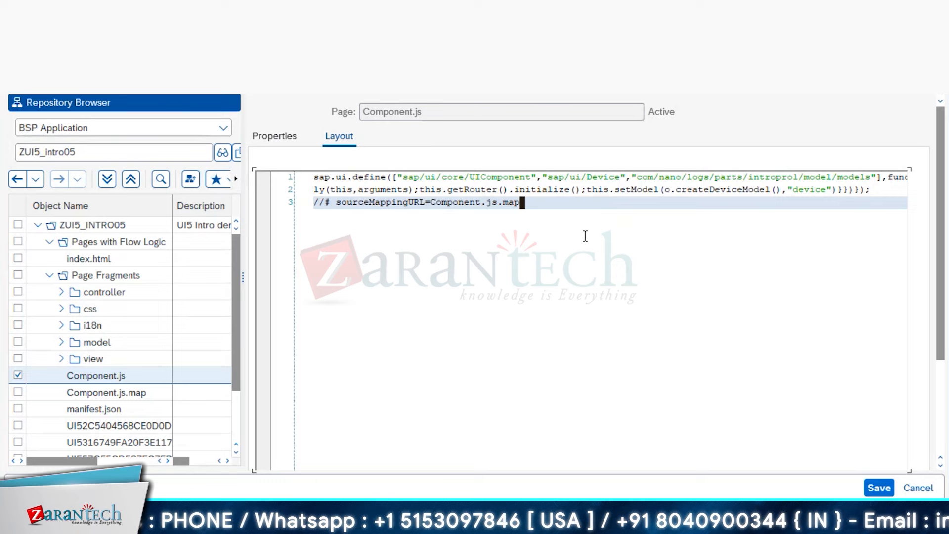
- Select the namespace com.nano.logs.parts.intropro1 in line 1's e.extend call
click(567, 177)
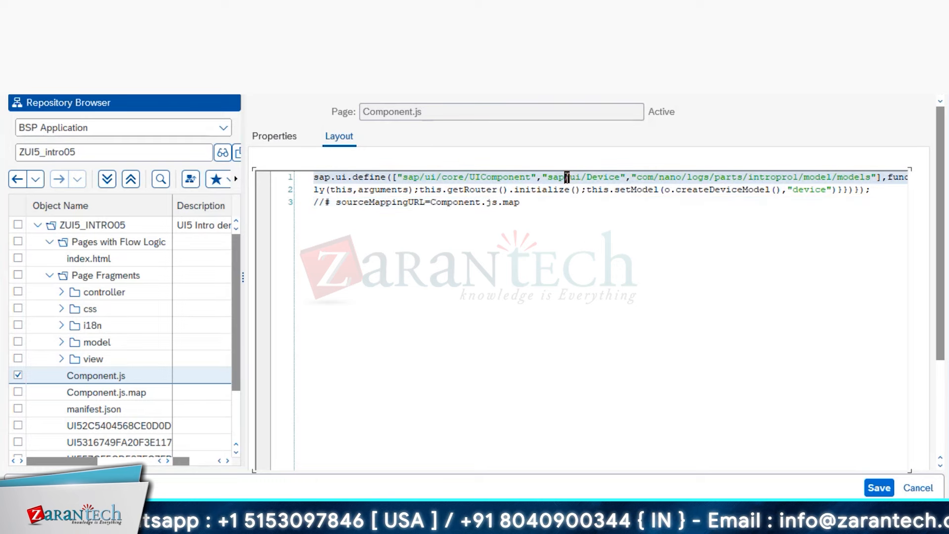
key(Right)
key(Right)
key(Right)
key(Right)
key(Right)
key(Right)
key(Right)
key(Right)
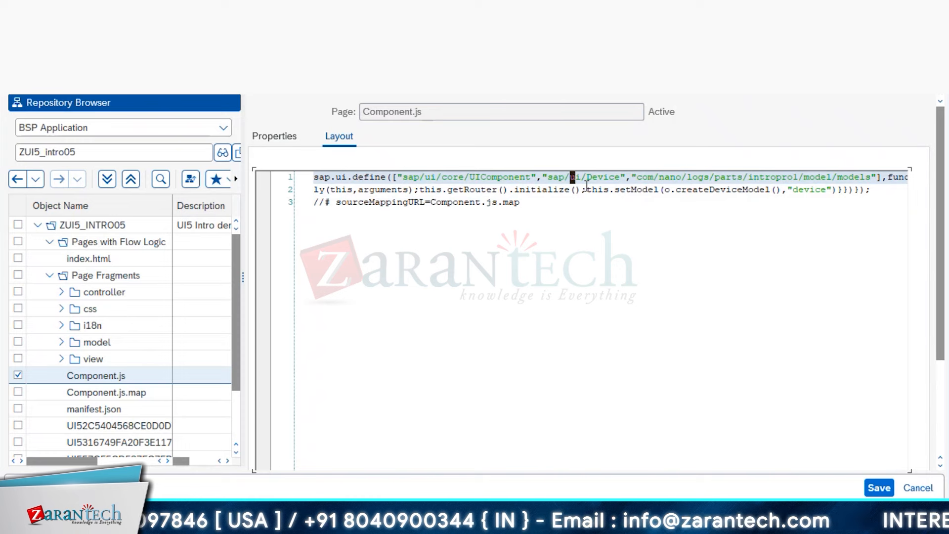
key(Right)
key(Right)
key(Right)
key(Right)
key(Right)
key(Right)
key(Right)
key(Right)
key(Right)
key(Right)
key(Right)
key(Right)
key(Right)
key(Right)
key(Right)
key(Right)
key(Right)
key(Right)
key(Right)
key(Right)
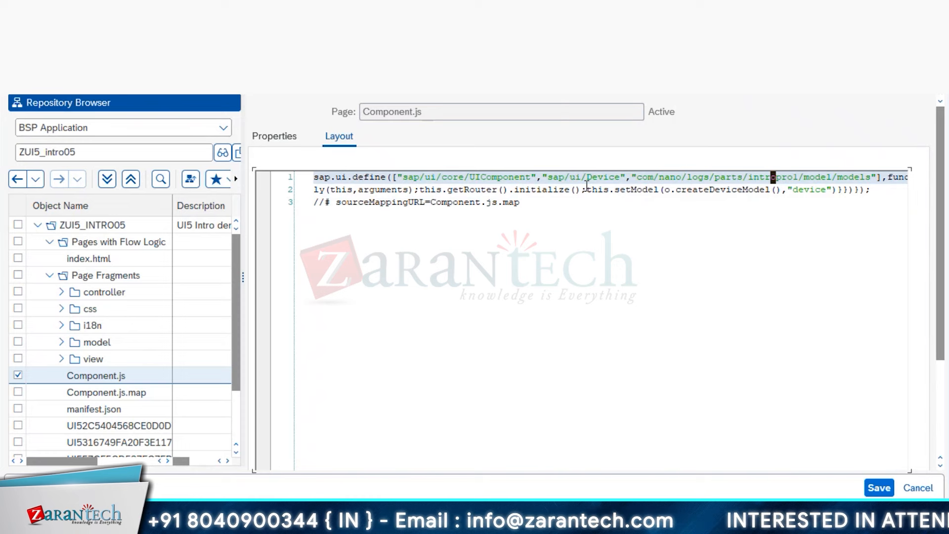
key(Right)
key(Right)
key(Right)
key(Right)
key(Right)
key(Right)
key(Right)
key(Right)
key(Right)
key(Right)
key(Right)
key(Right)
key(Right)
key(Right)
key(Right)
key(Right)
key(Right)
key(Right)
key(Right)
key(Right)
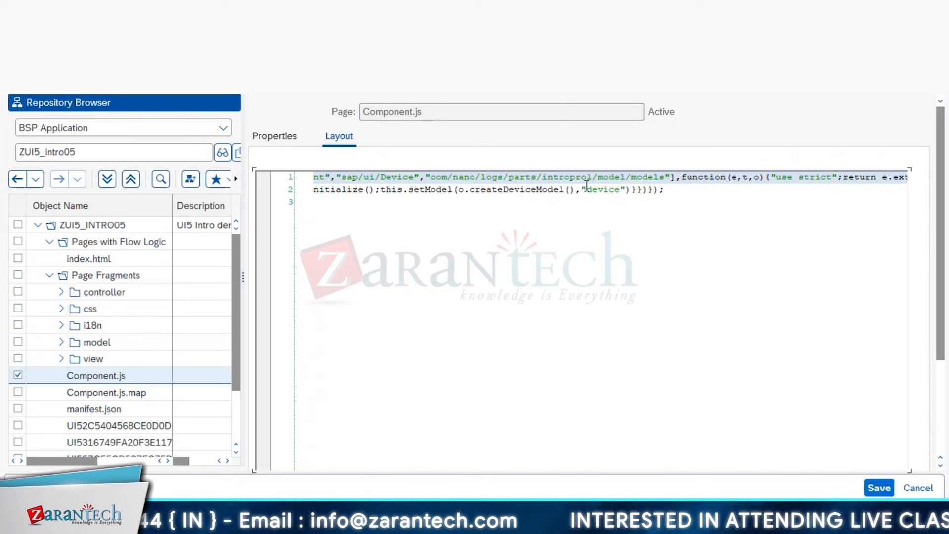
key(Right)
key(Right)
key(Right)
key(Right)
key(Right)
key(Right)
key(Right)
key(Right)
key(Right)
key(Right)
key(Right)
key(Right)
key(Right)
key(Right)
key(Right)
key(Right)
key(Right)
key(Right)
key(Right)
key(Right)
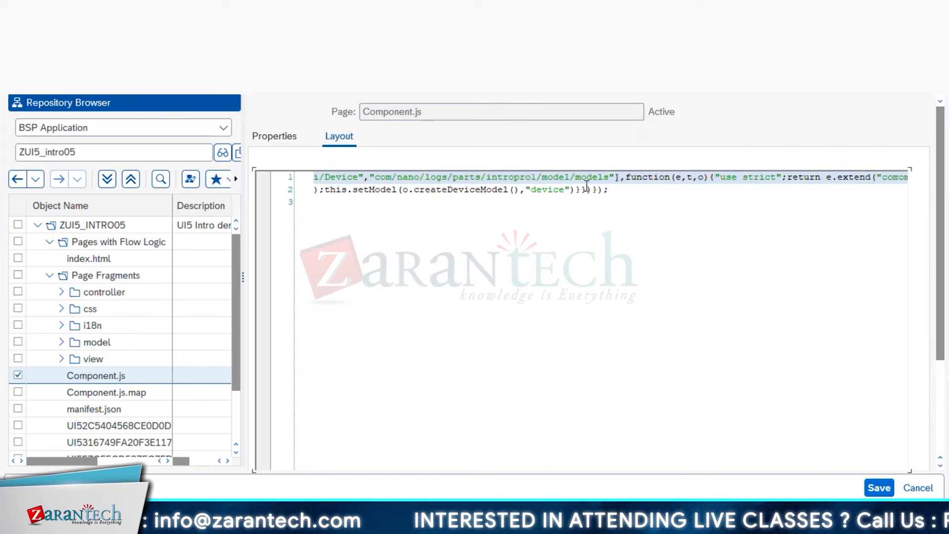
key(Right)
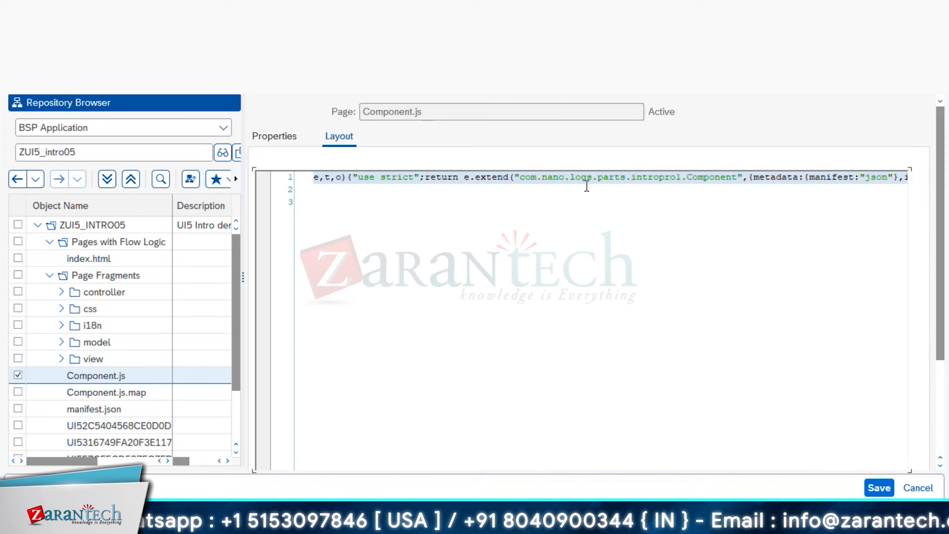
click(526, 178)
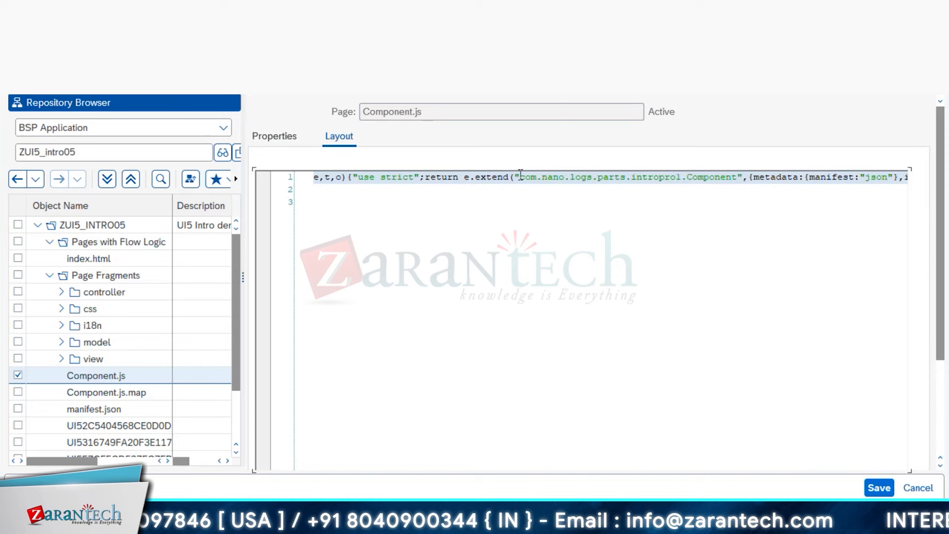
drag(566, 175, 679, 180)
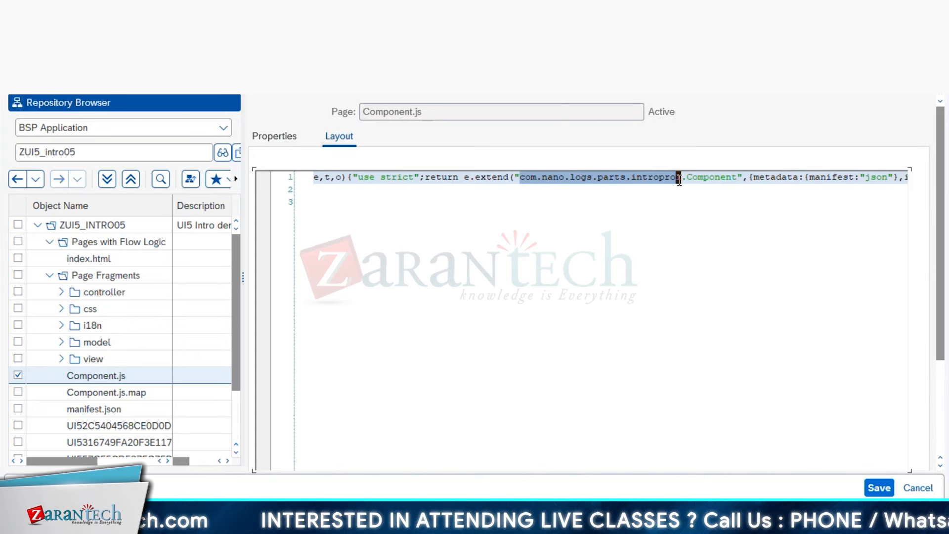
drag(680, 180, 682, 179)
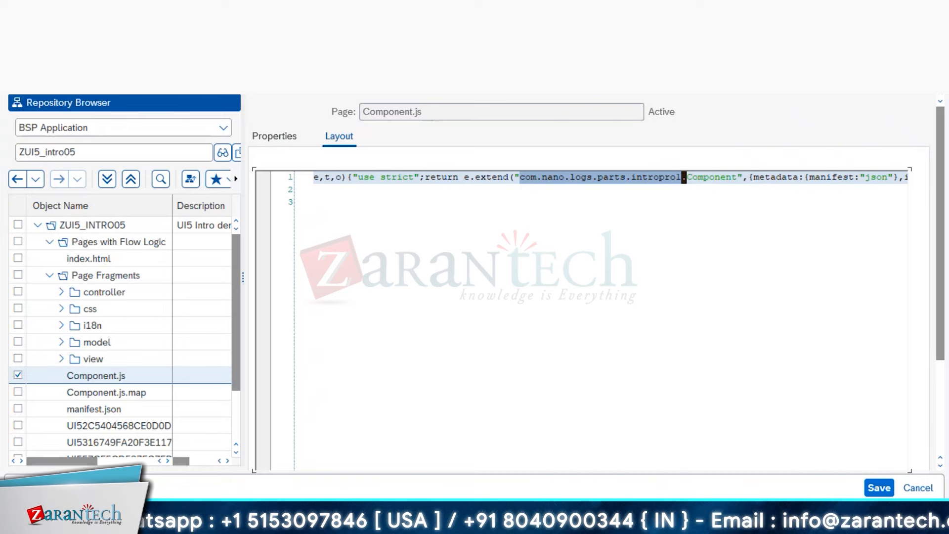
- Check intropro1's Application Info in Business Application Studio, then return to the Fiori app catalog
click(192, 416)
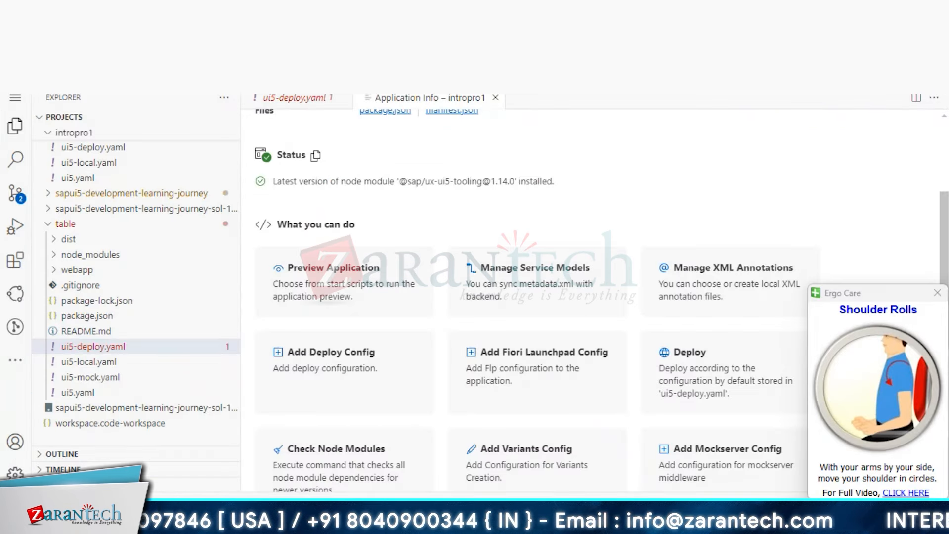
mouse_move(151, 525)
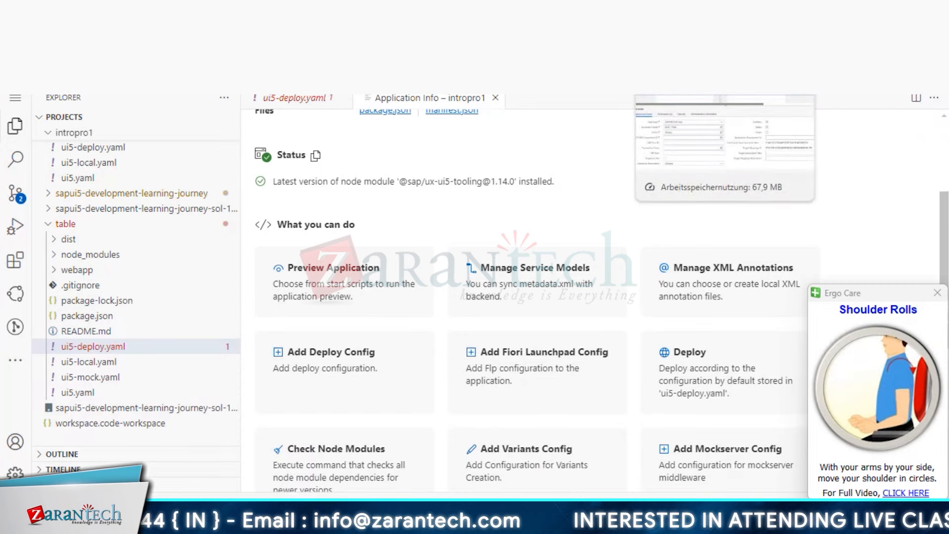
click(722, 84)
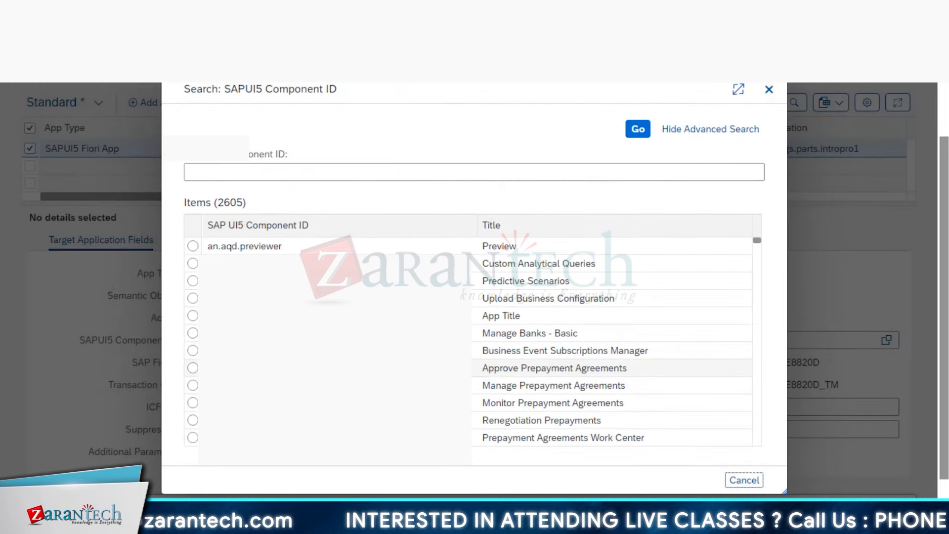
- Search the SAPUI5 Component ID for com.nano.logs.parts.intropro1 and choose the Intro to UI5 result
click(445, 166)
text(com.nano.logs.parts.intropro1)
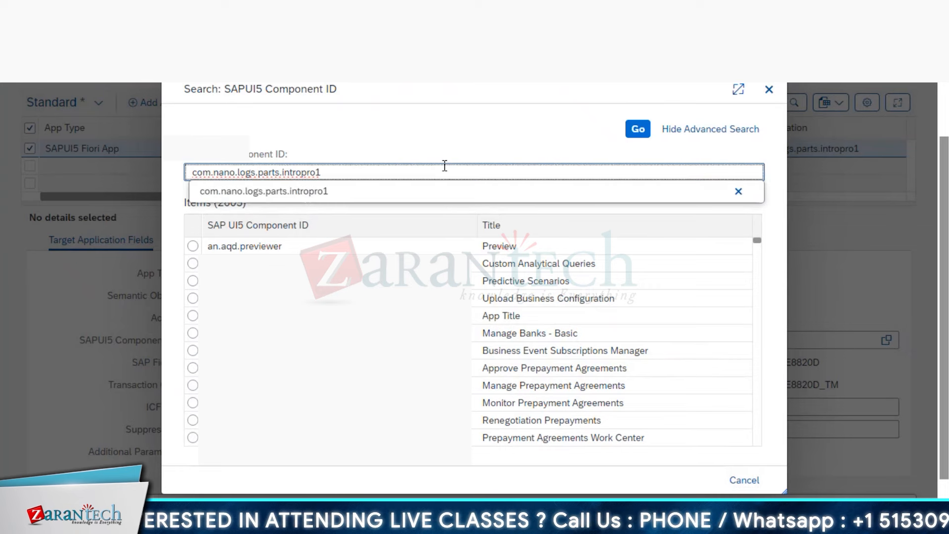
click(514, 196)
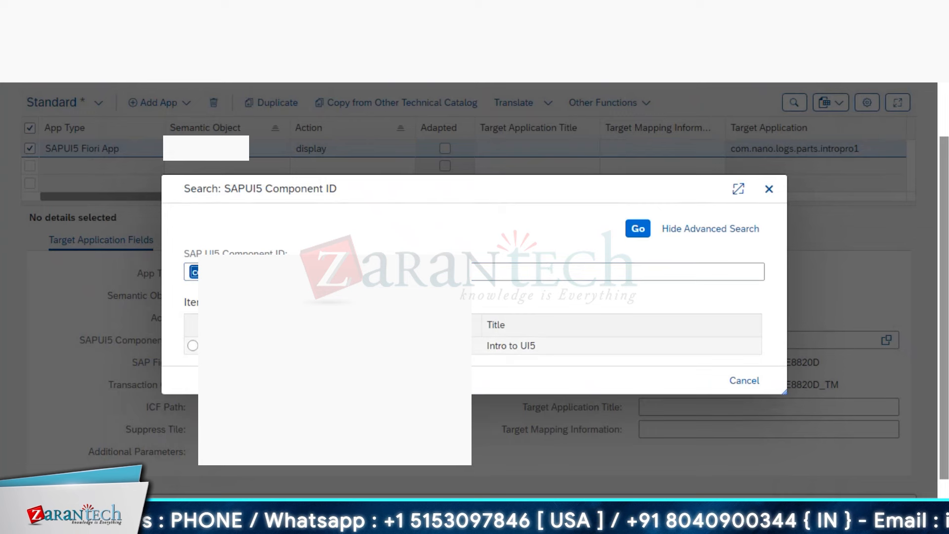
click(193, 347)
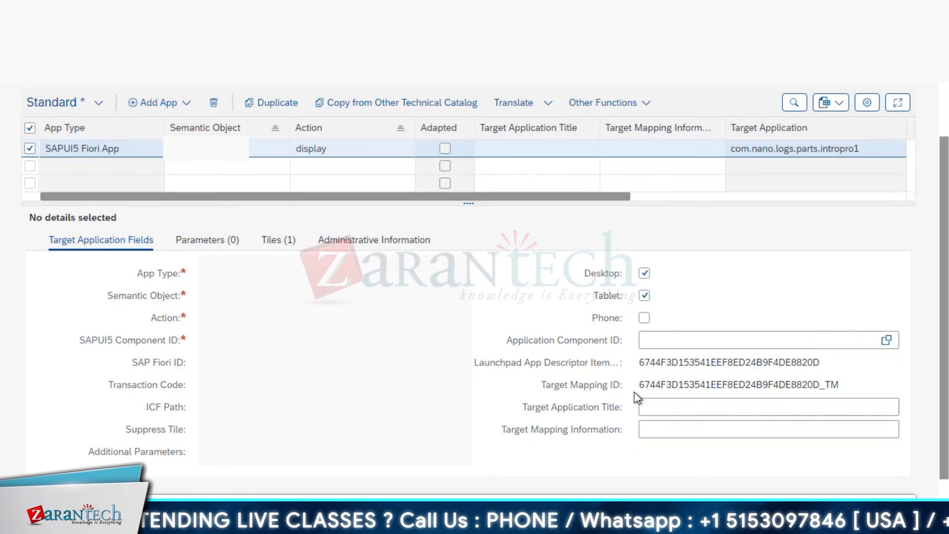
- Enable the mapping on phones, title it INTRO DEMO, and save it
click(644, 319)
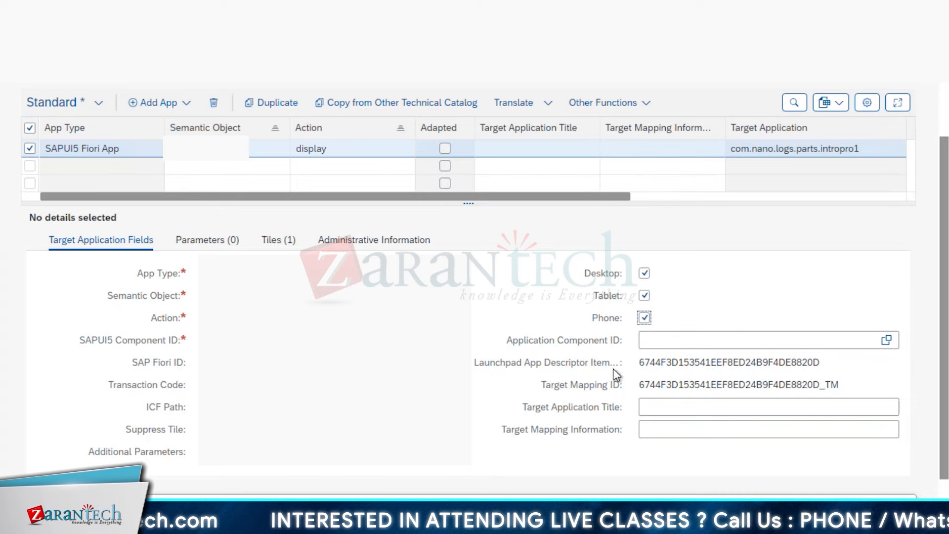
click(745, 407)
text(INTRO DEMO)
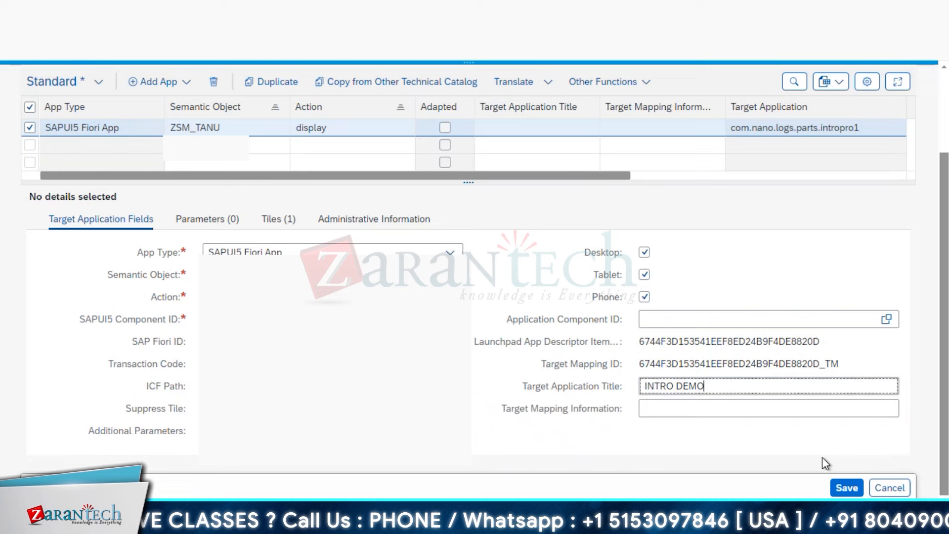
click(847, 488)
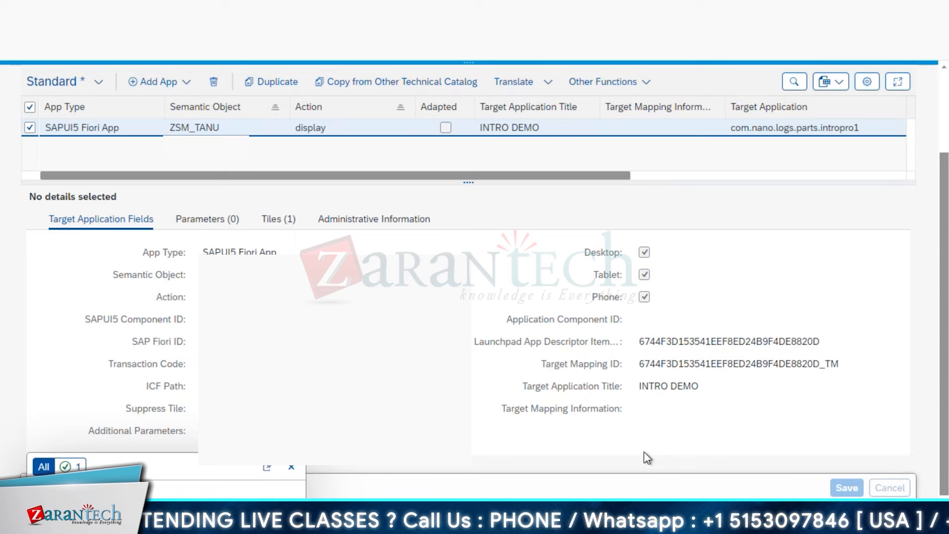
- Return to the SE80 Component.js window and show the SAP GUI settings and actions list
mouse_move(271, 516)
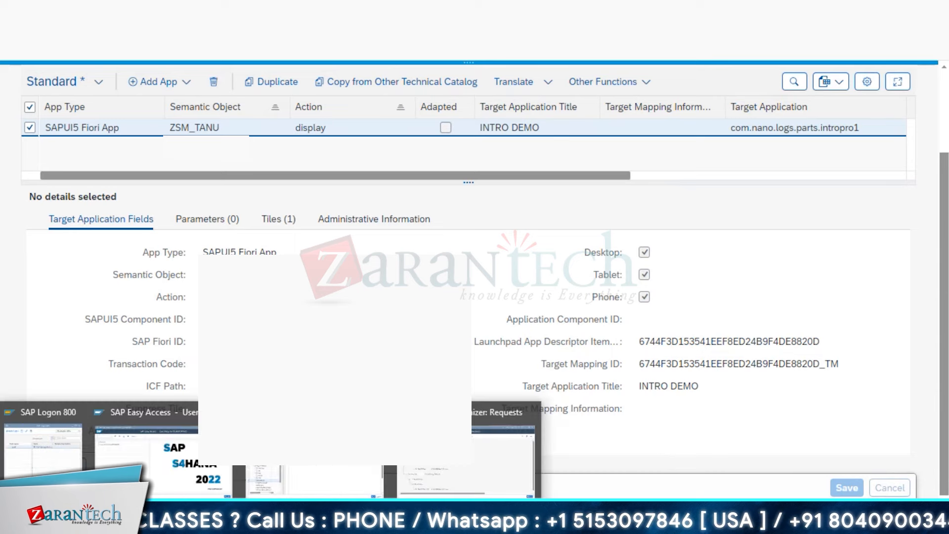
click(339, 465)
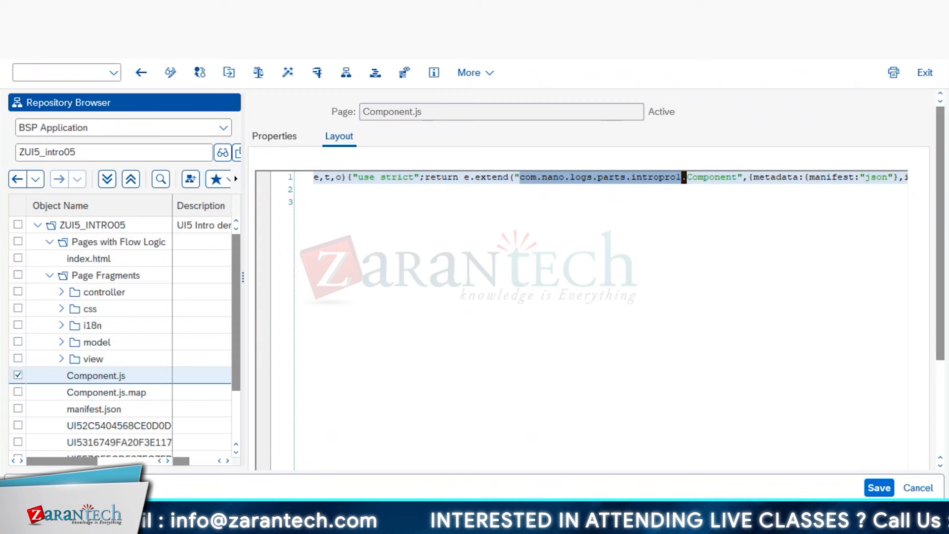
click(489, 73)
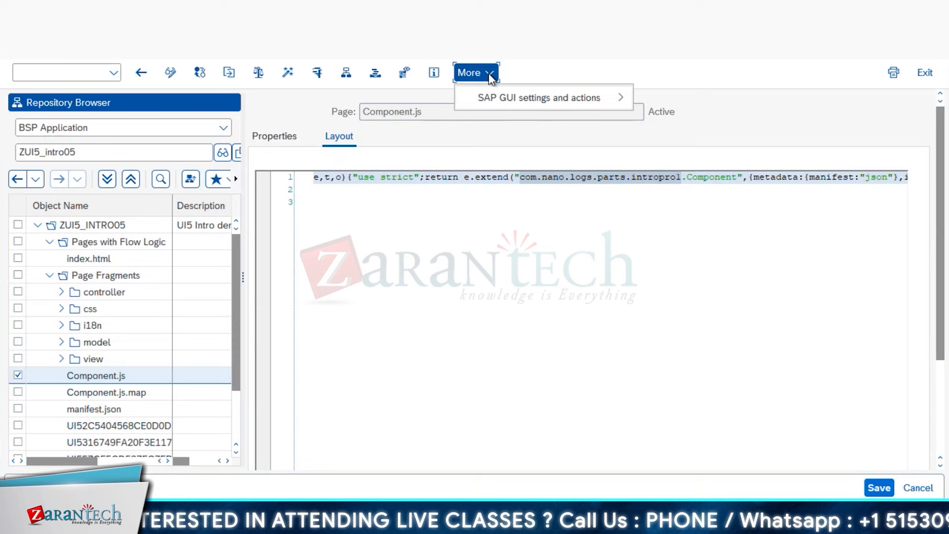
mouse_move(513, 97)
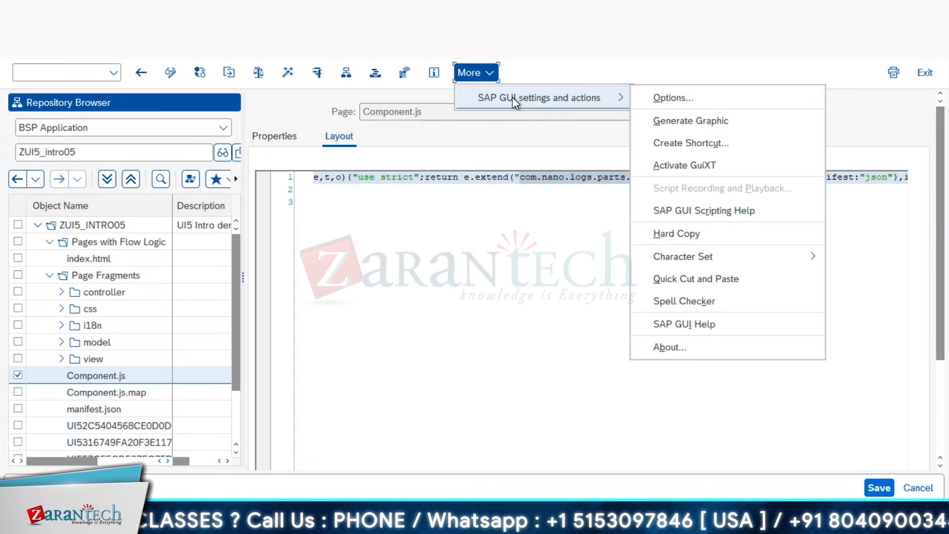
- Open and close the SAP GUI Options dialog, then bring the Fiori catalog window forward
click(681, 97)
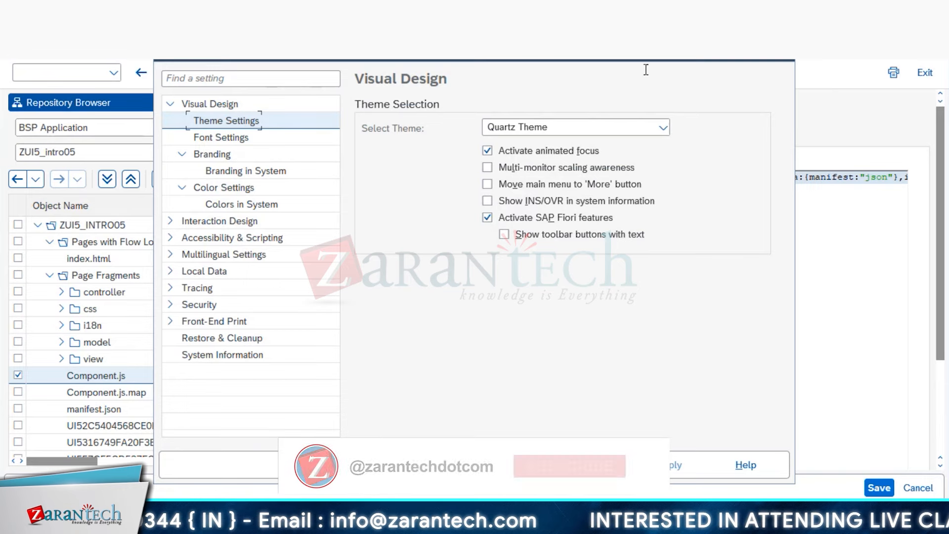
click(788, 60)
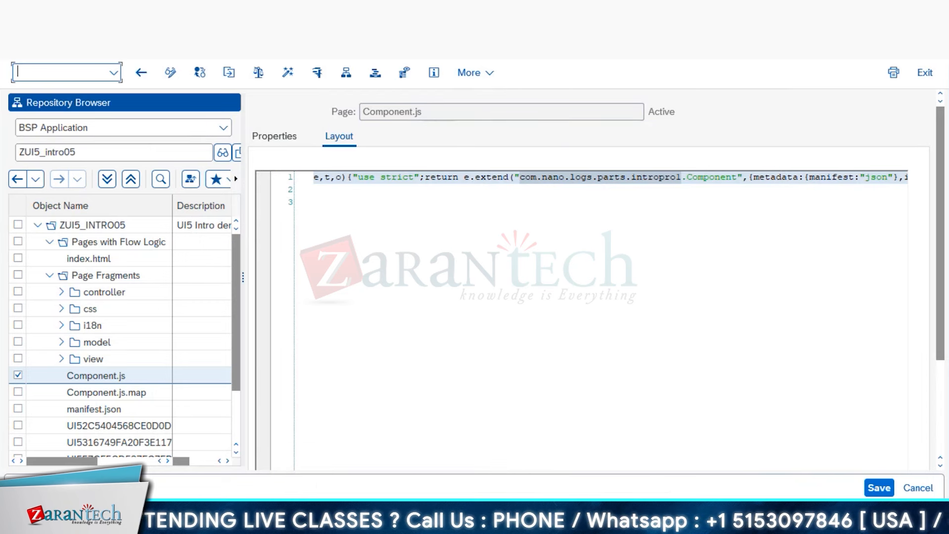
click(237, 522)
click(197, 468)
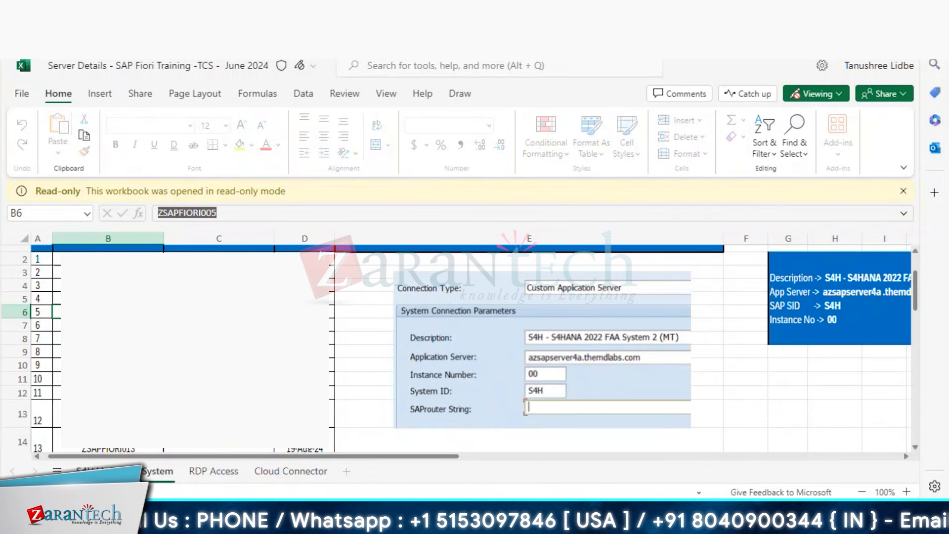
- Launch Remote Desktop Connection from Start search and connect to rdp1.themdlabs.com
key(super)
text(RE)
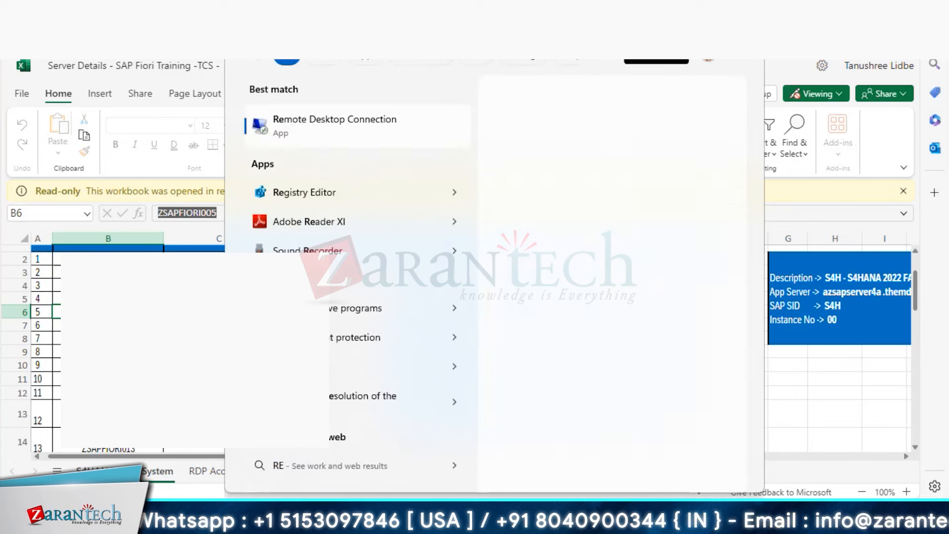
click(343, 128)
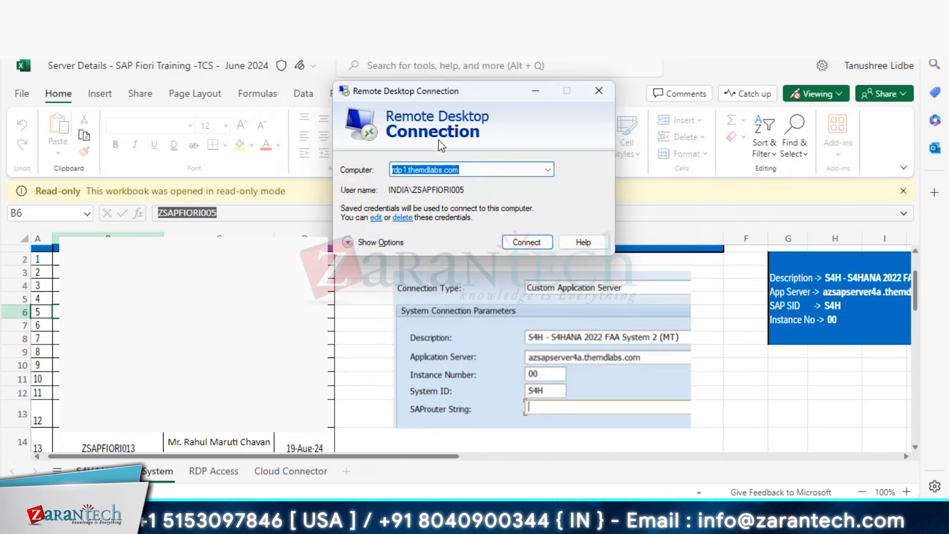
click(533, 242)
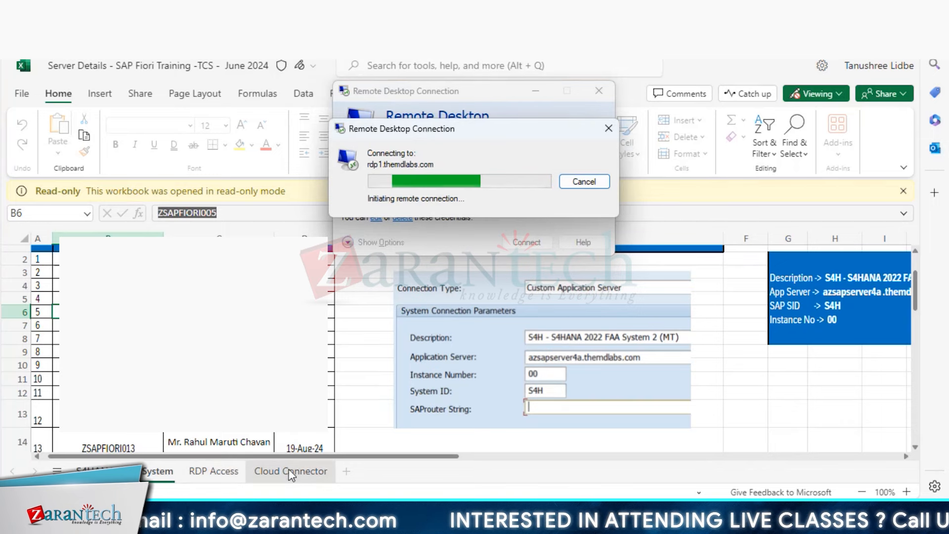
- Look up the shared password on the RDP Access sheet, dismiss the error, and reconnect
click(220, 474)
click(635, 329)
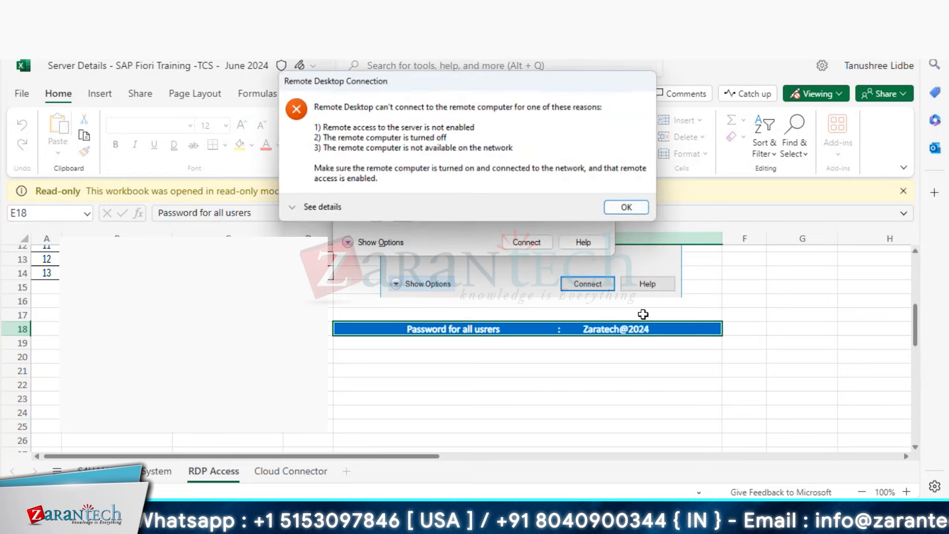
click(632, 210)
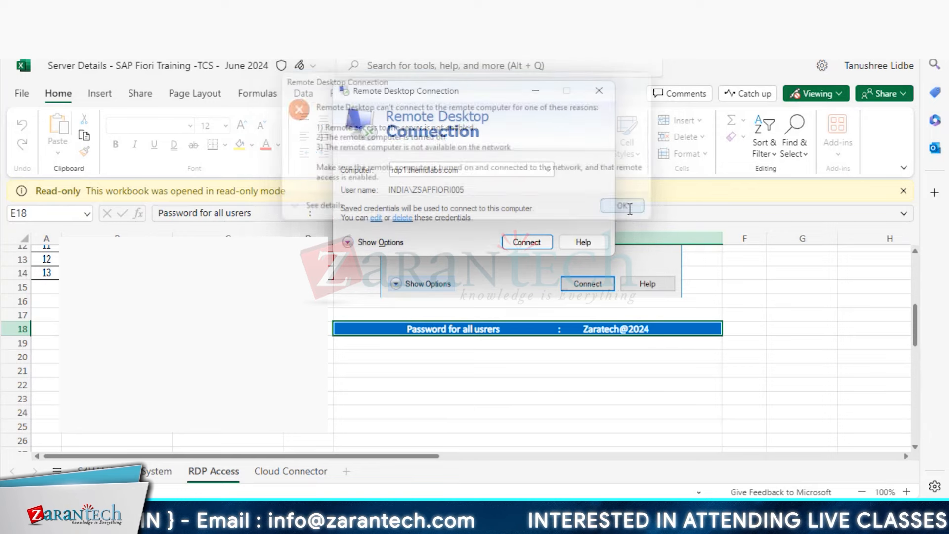
click(531, 242)
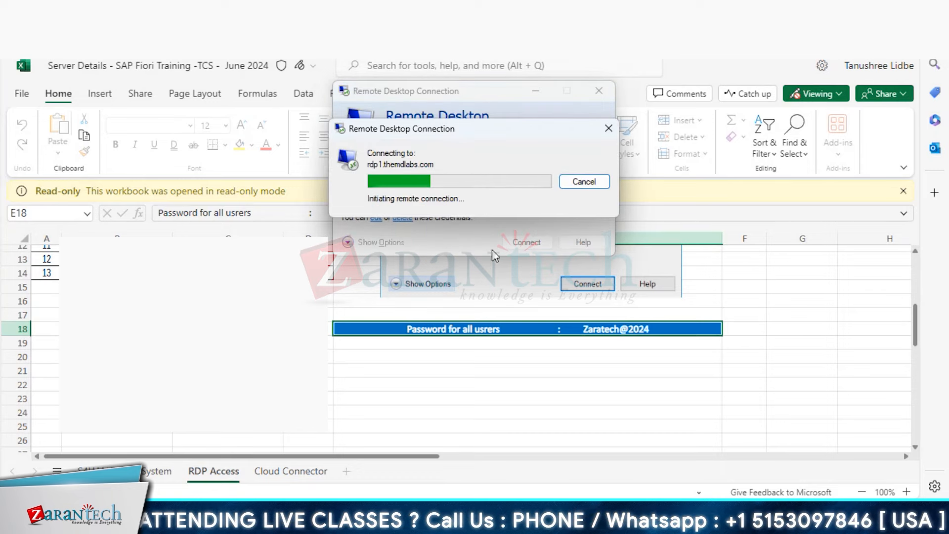
scroll(495, 346, up, 2)
scroll(446, 321, up, 1)
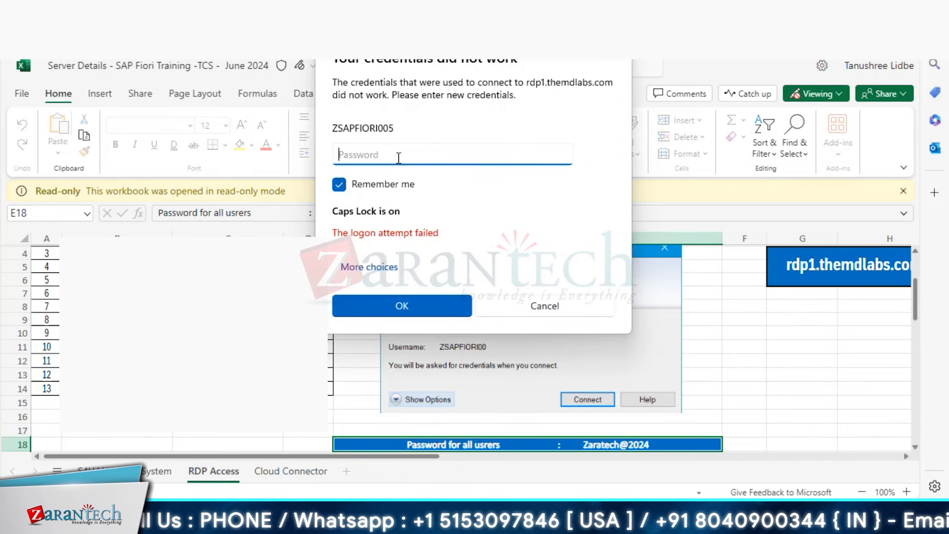
- Sign in to the remote desktop with the account password, Caps Lock turned off
key(Caps_Lock)
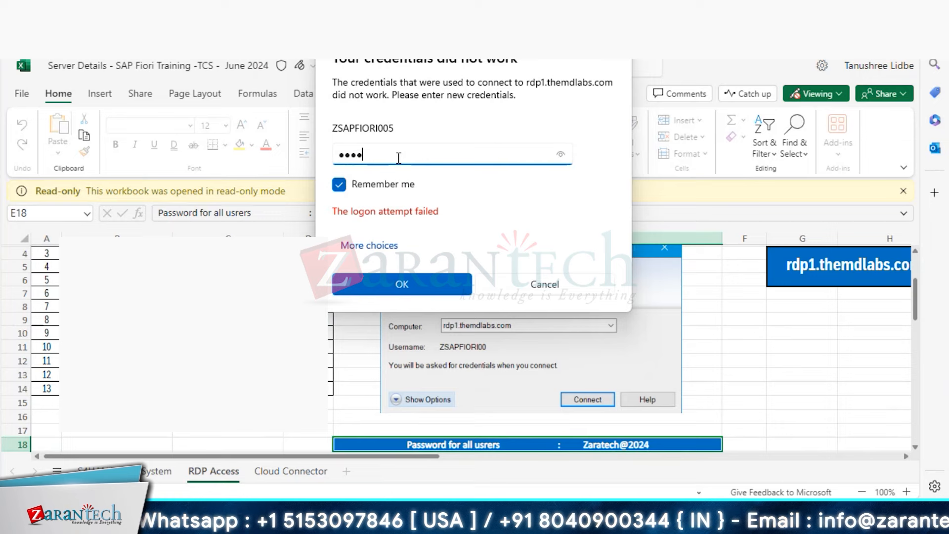
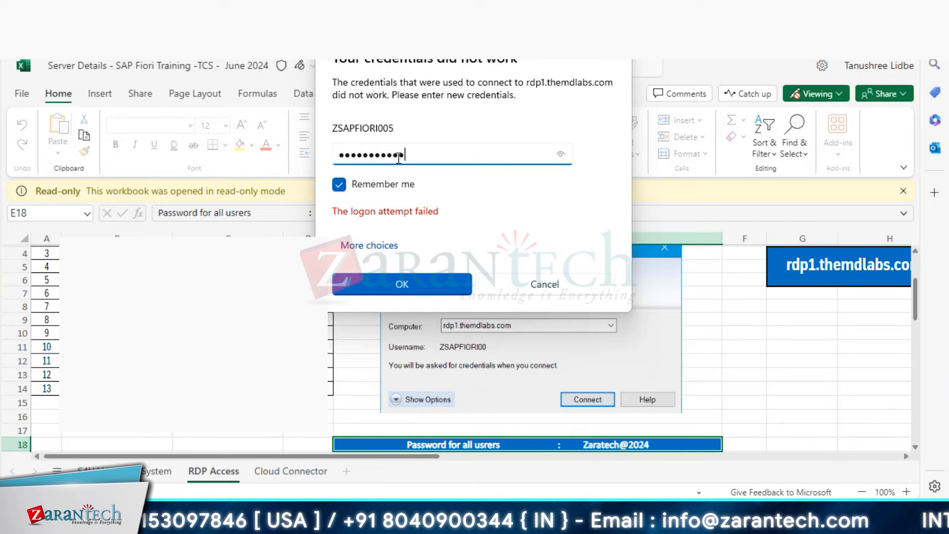
key(Return)
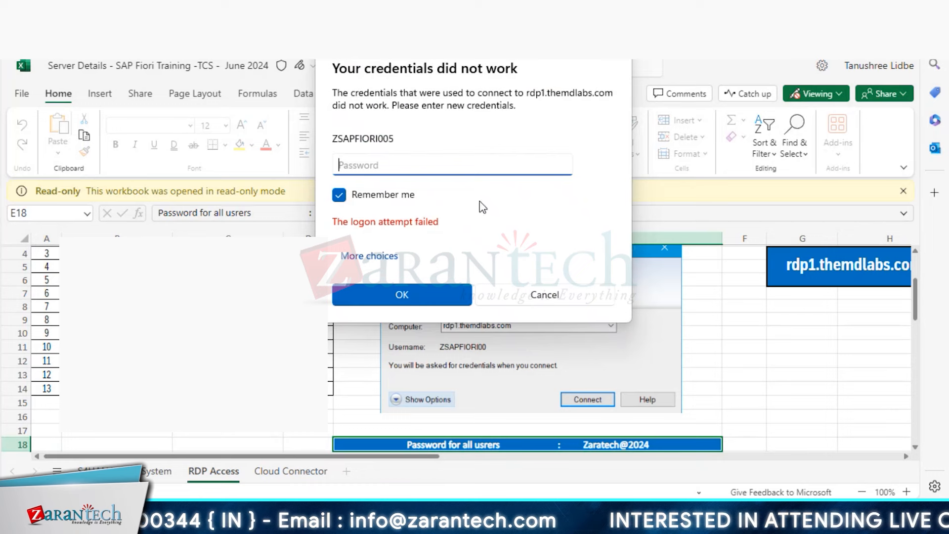
- Dismiss the failed-credentials prompt and bring SAP Logon 770 forward on the remote machine
click(567, 404)
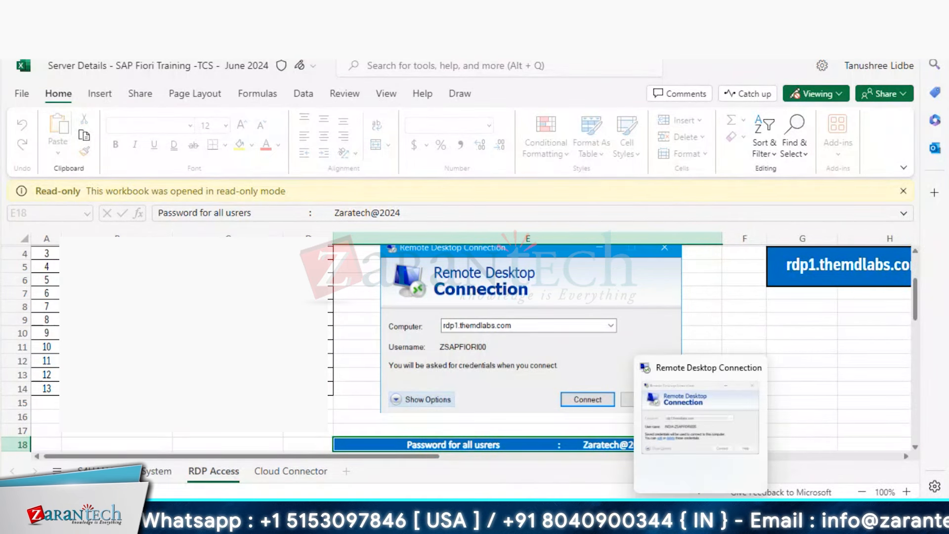
click(701, 514)
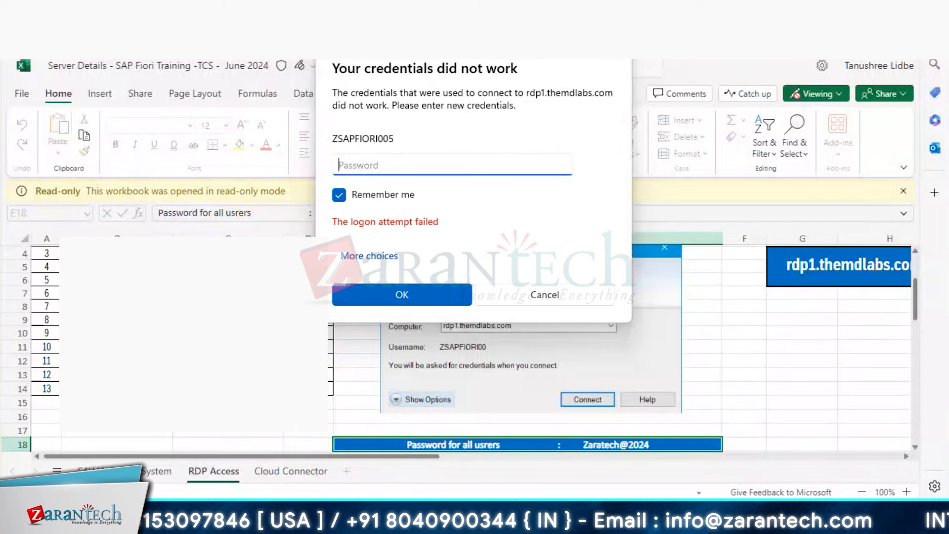
click(617, 44)
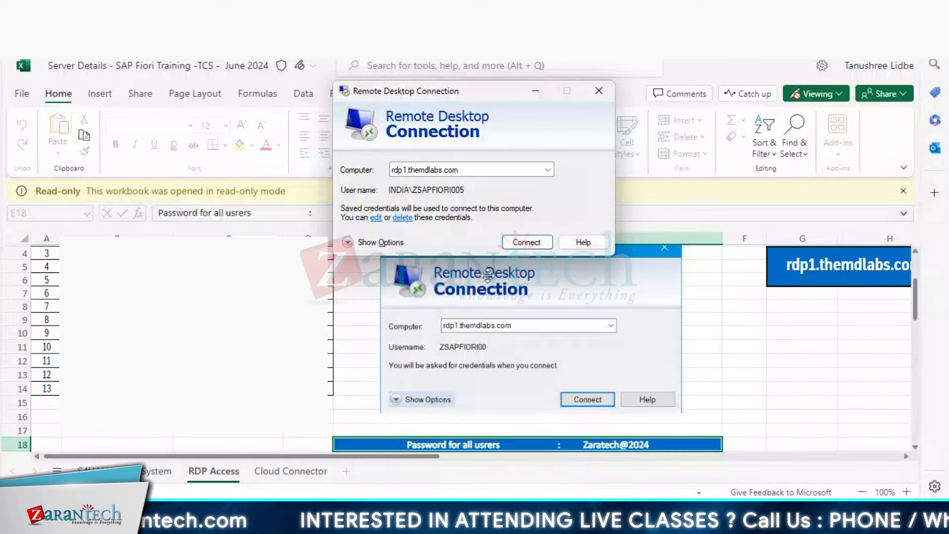
key(alt+Tab)
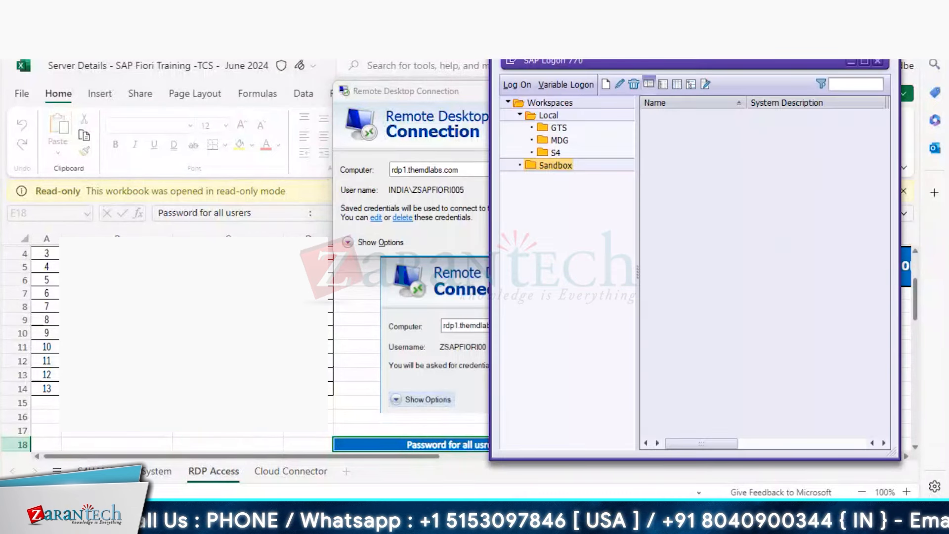
- Try connecting to the S4H Fiori practice system in the Sandbox workspace
click(567, 169)
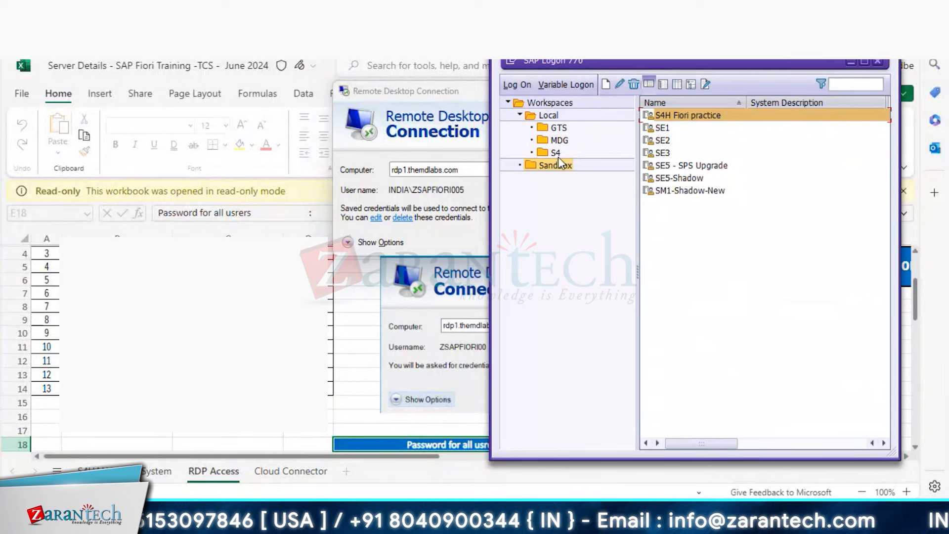
click(556, 152)
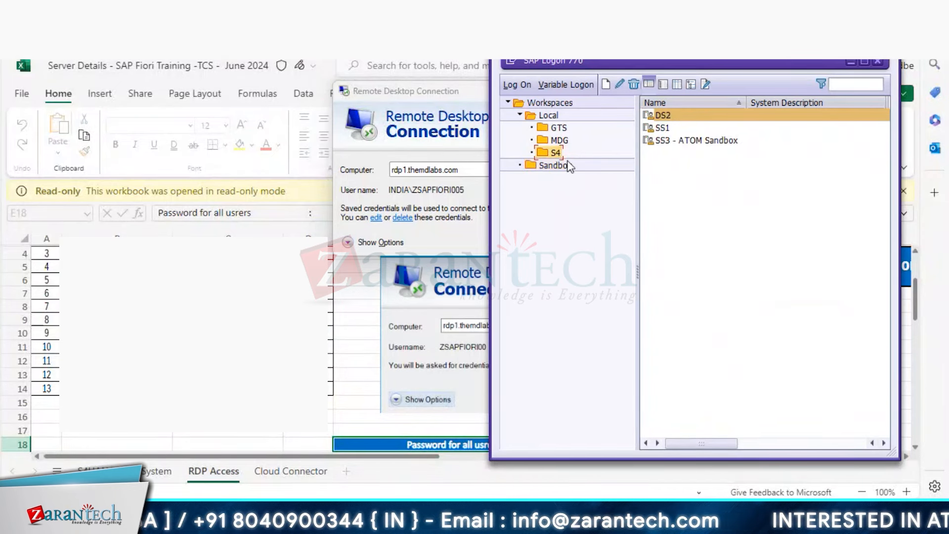
click(567, 164)
click(680, 115)
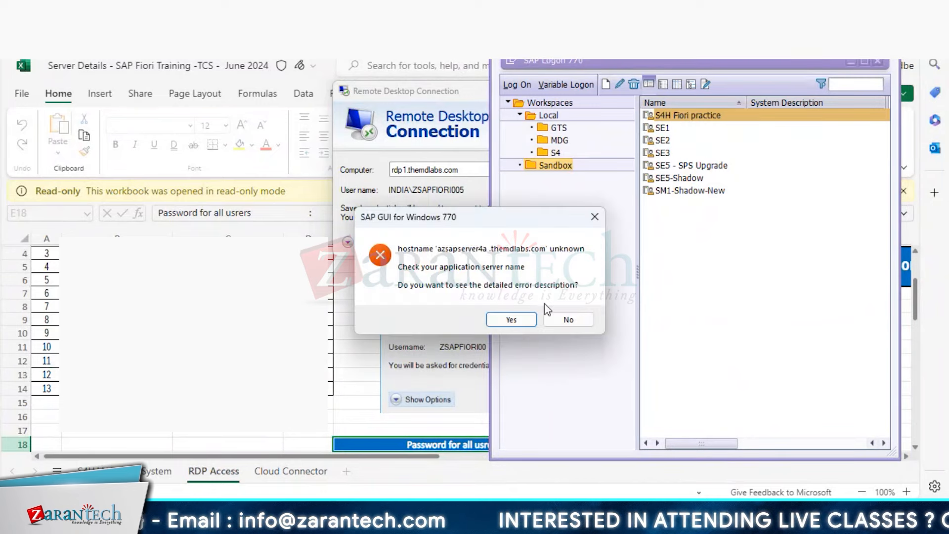
- Remove the stray space from the S4H Fiori practice server address and open its logon screen
click(567, 320)
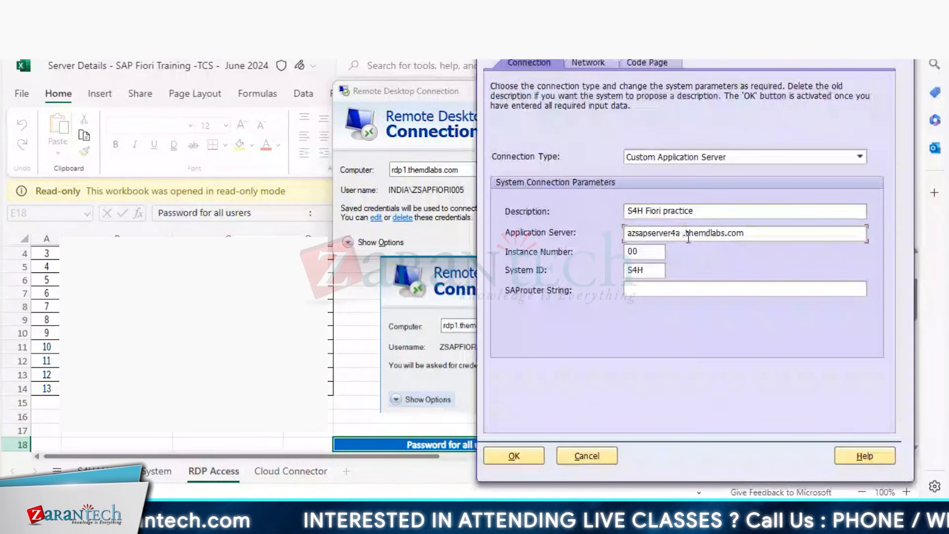
key(BackSpace)
click(514, 456)
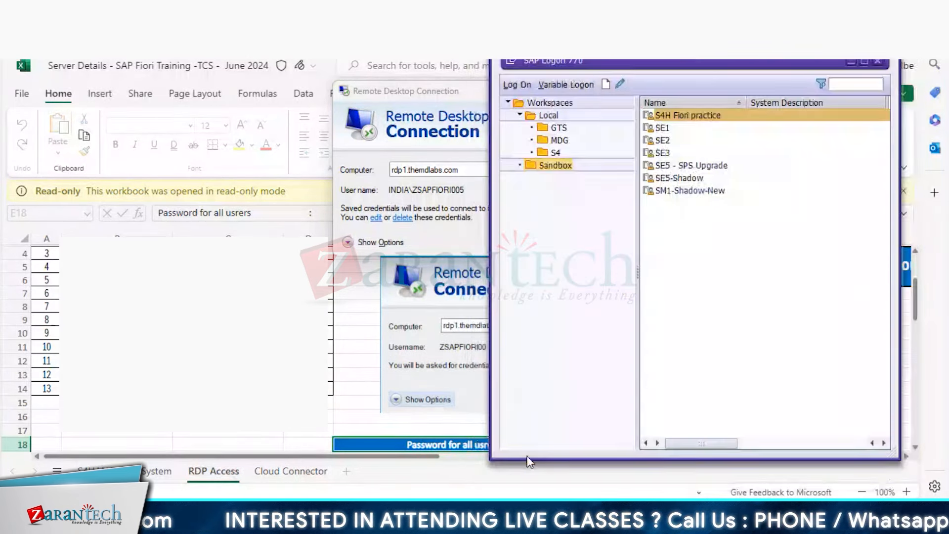
double_click(678, 122)
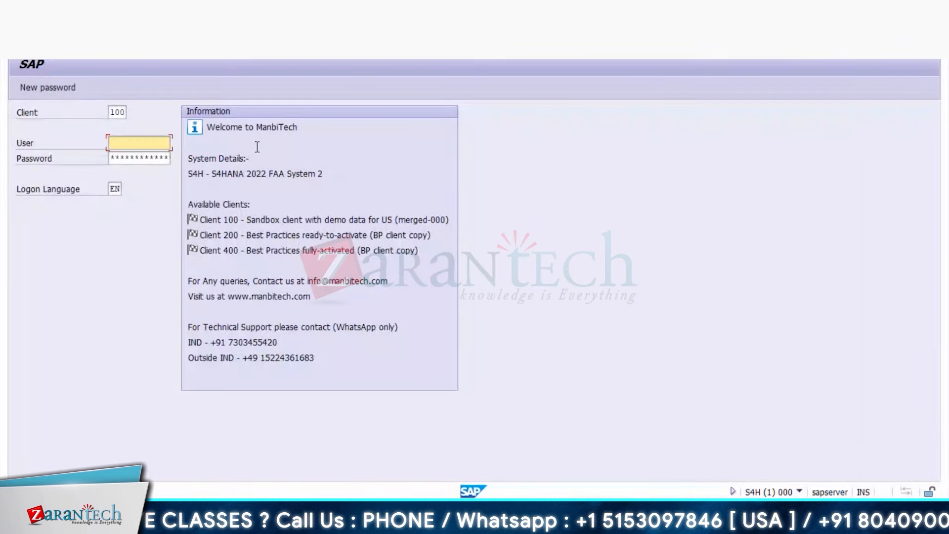
- Delete the wrongly autofilled user name from the S4H logon User field
key(ctrl+v)
key(Tab)
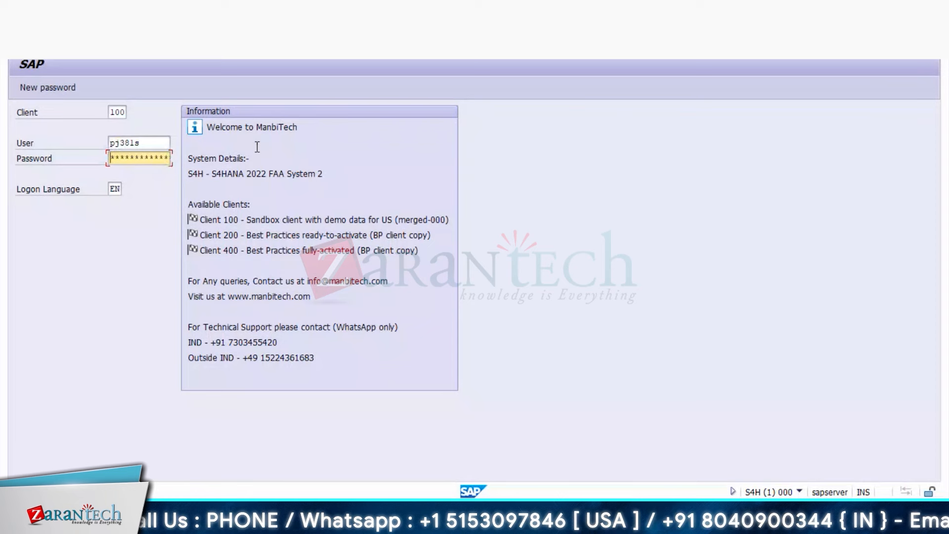
click(157, 144)
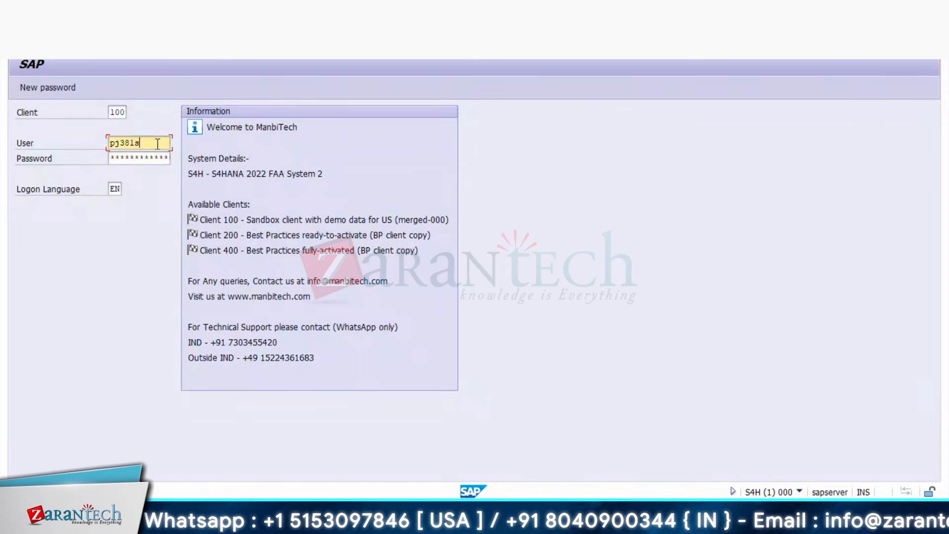
key(BackSpace)
key(BackSpace)
key(BackSpace)
key(BackSpace)
key(BackSpace)
key(BackSpace)
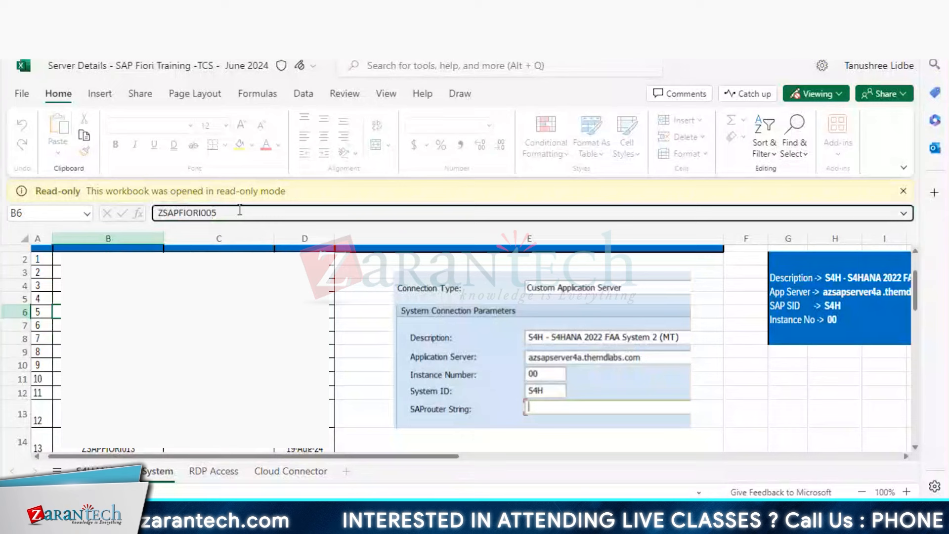
- Copy the assigned SAP user ID from cell B6 and return to SAP
drag(239, 208, 154, 217)
key(ctrl+c)
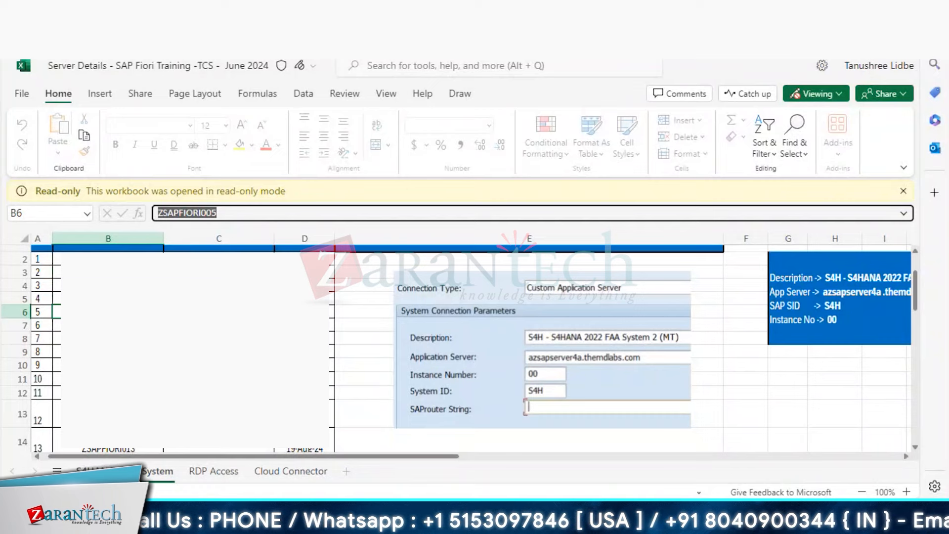
key(alt+Tab)
key(alt+Tab)
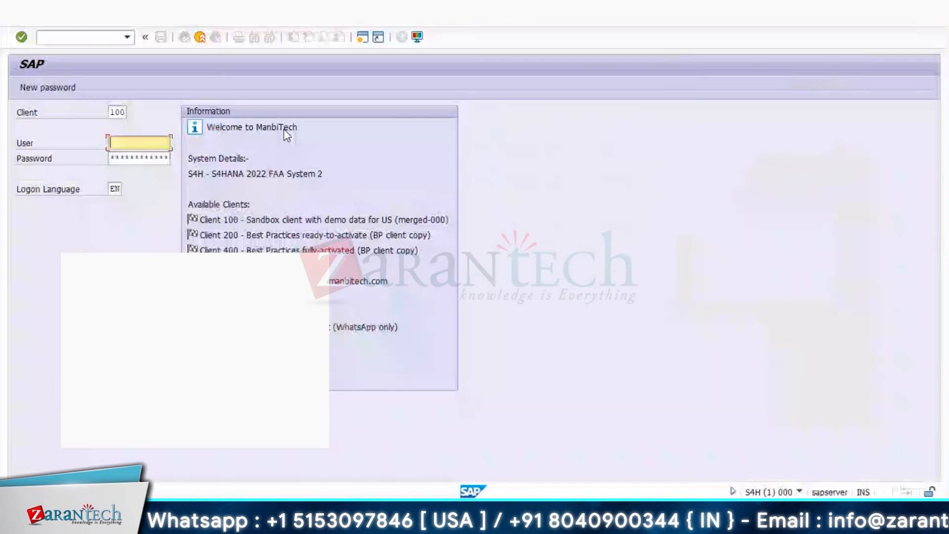
- Log on to S4H client 100 with the copied user ID and the account password
key(ctrl+v)
key(Tab)
text(****)
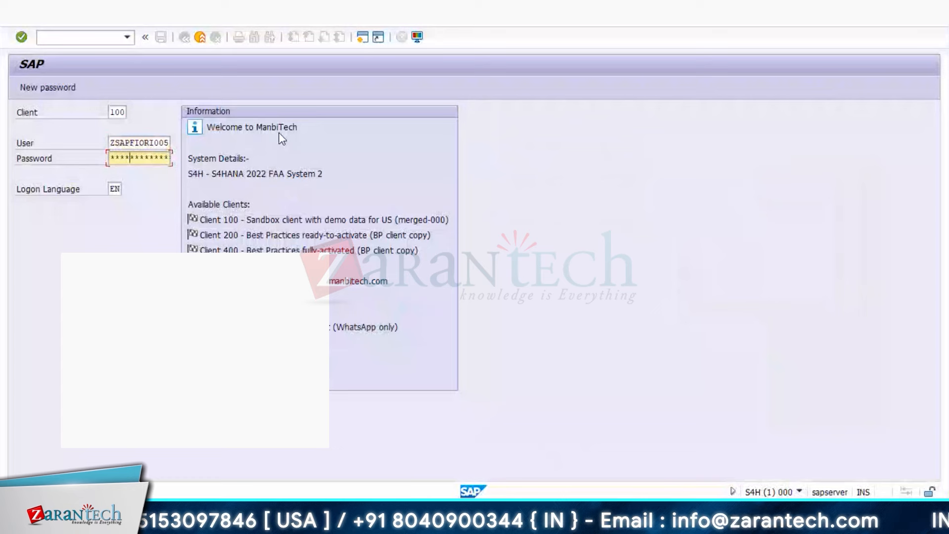
text(*****)
key(Return)
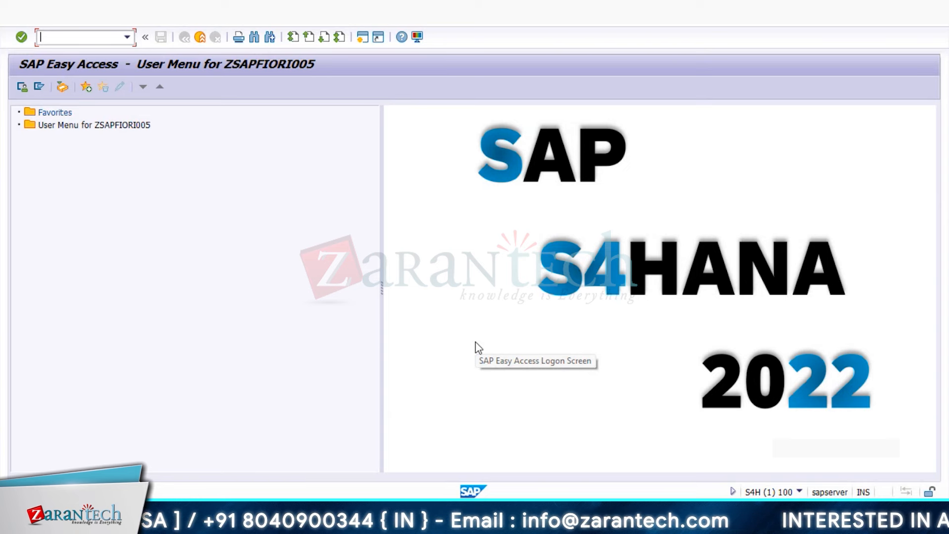
- Run transaction /n/ui2/flpcm_cust from the command field
text(/n/)
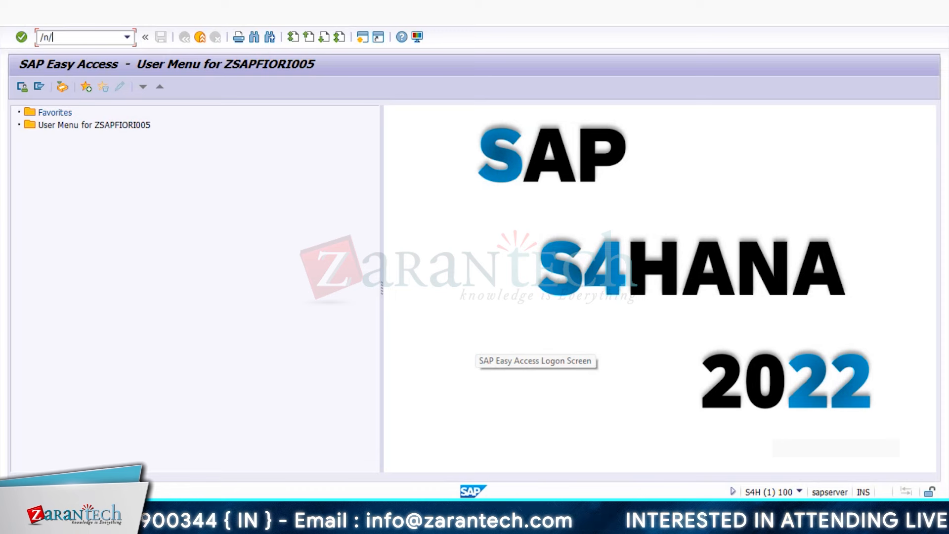
text(ui2/flp)
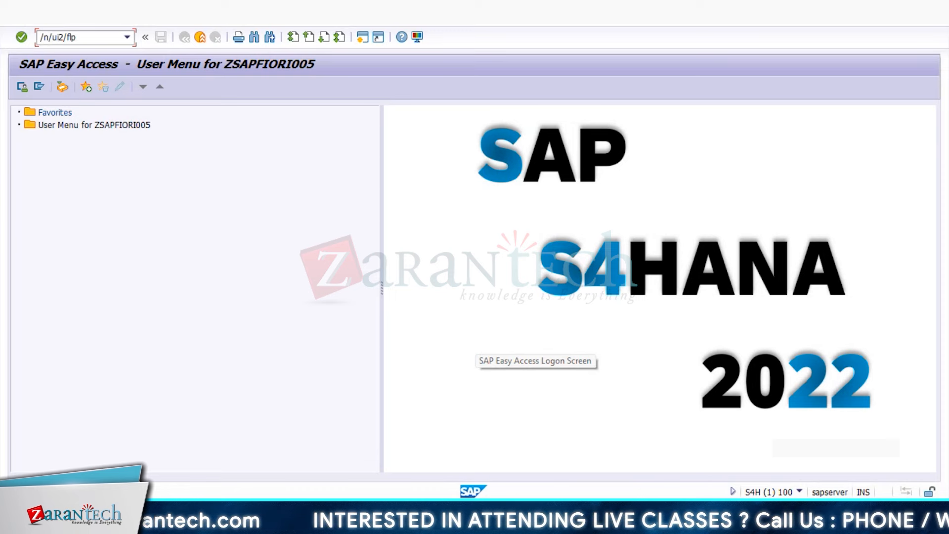
text(cm)
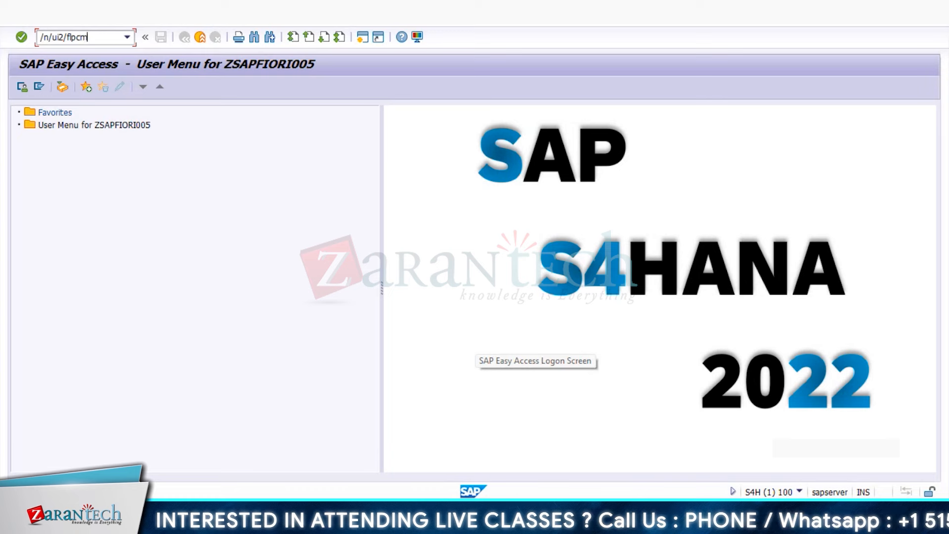
text(_)
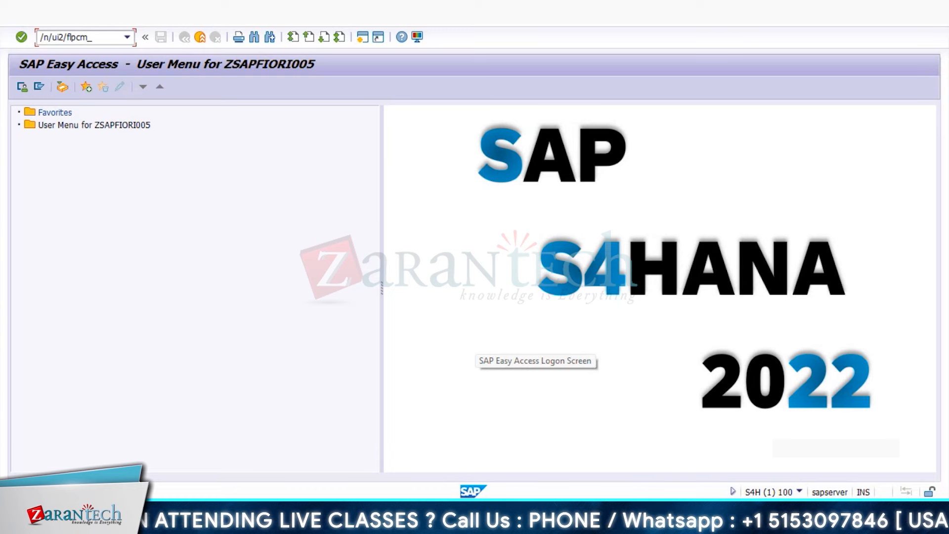
text(cu)
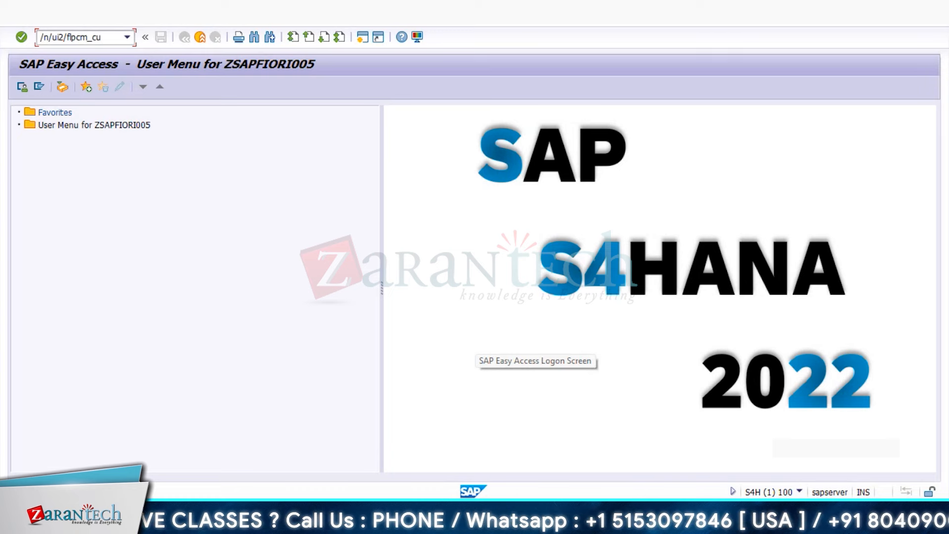
text(st)
key(Return)
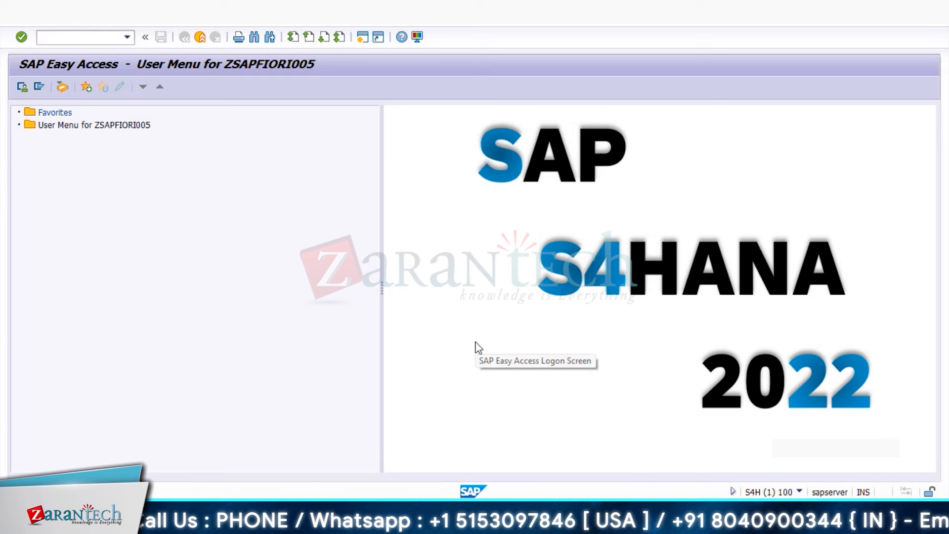
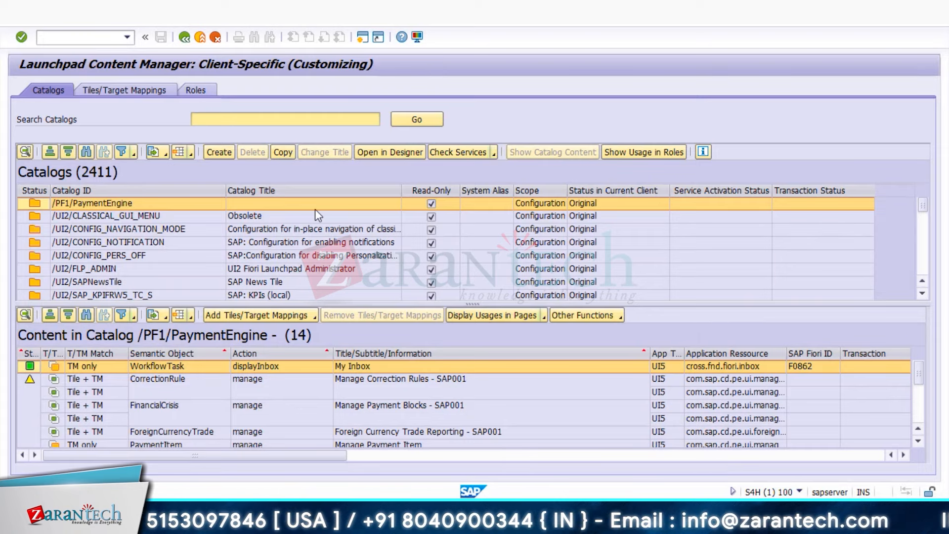
- On the Catalogs tab, bring up the Create Catalog dialog with empty ID and title fields
click(215, 148)
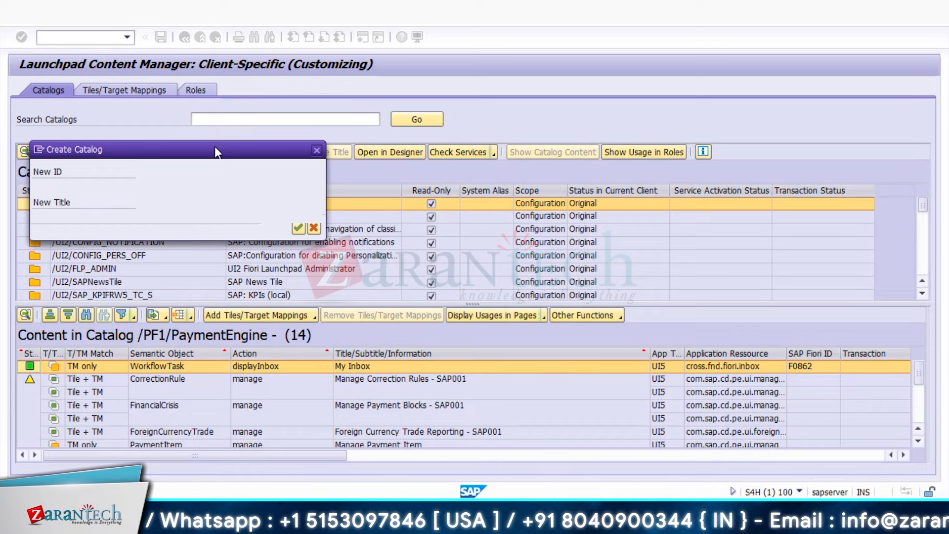
- Create catalog ZBC_TANU titled 'UI5 INtro demo', recorded in customizing request S4HK903261
click(298, 228)
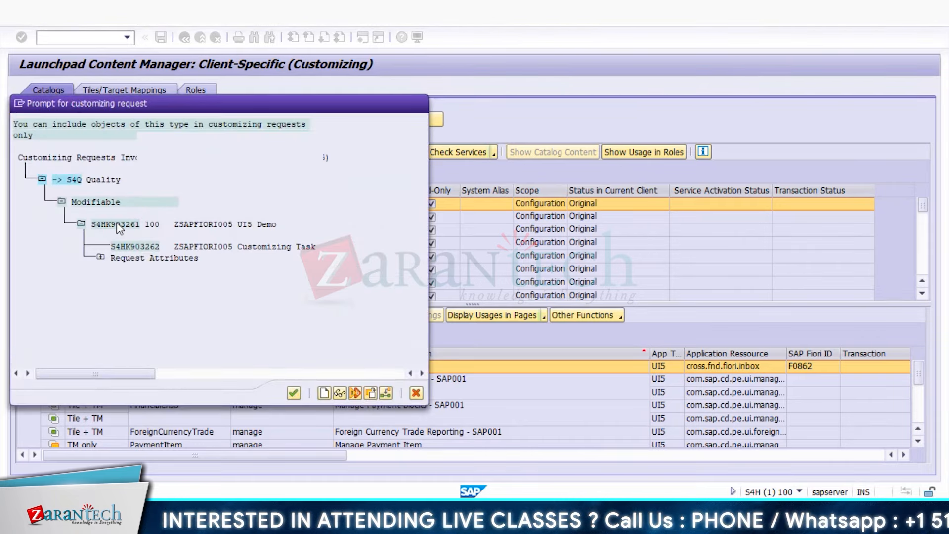
double_click(117, 225)
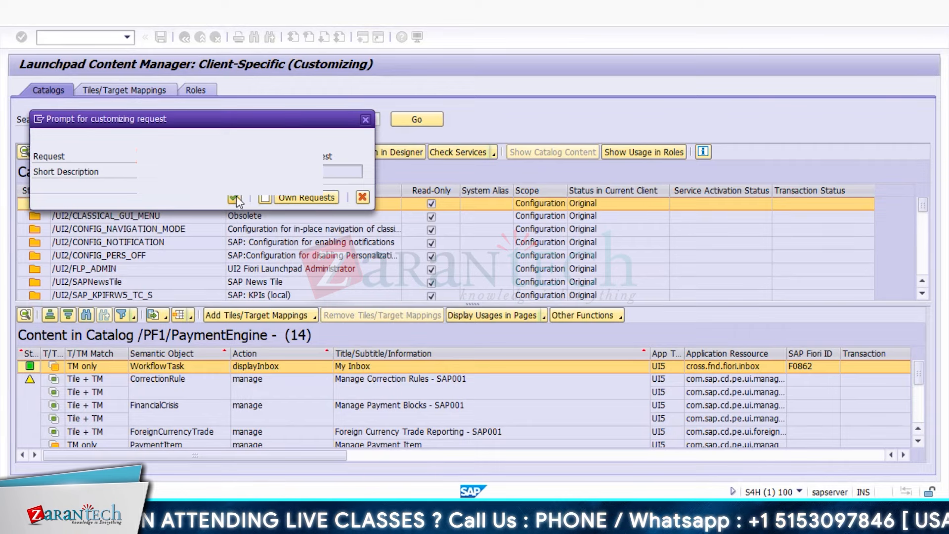
click(236, 199)
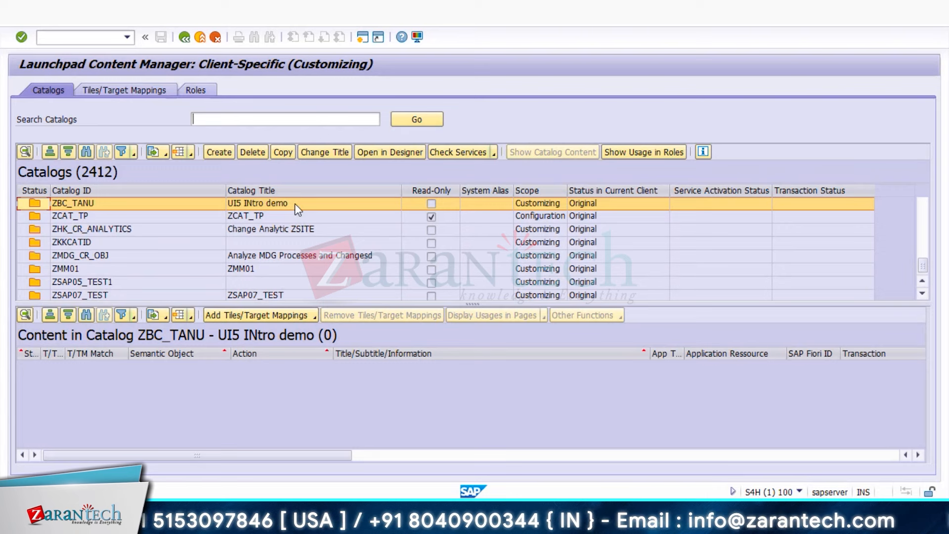
- For catalog ZBC_TANU, search the available tiles and target mappings for ZSM_TANU
click(295, 203)
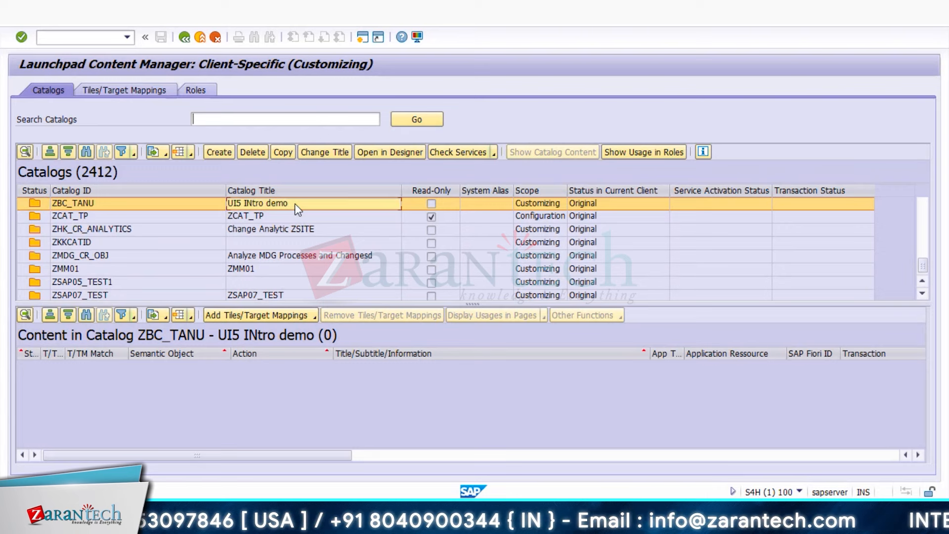
click(251, 316)
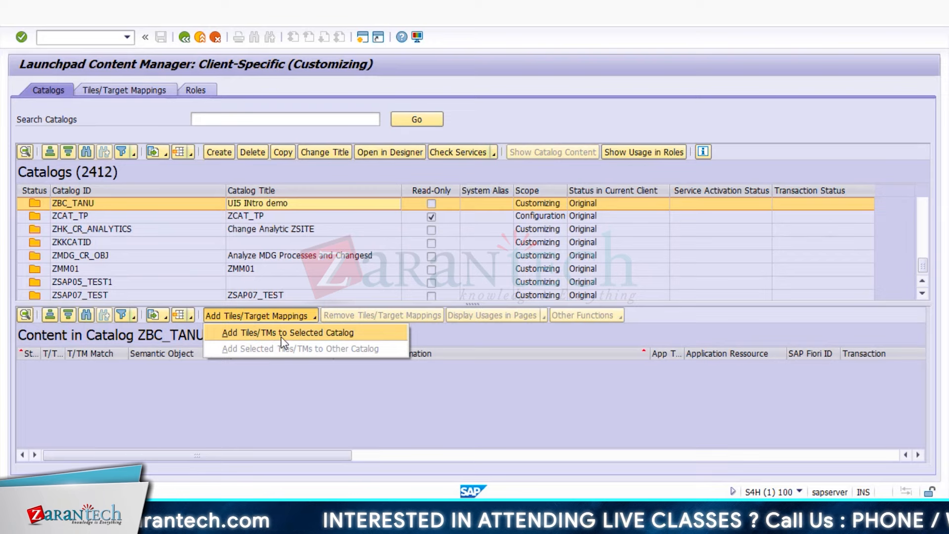
click(317, 332)
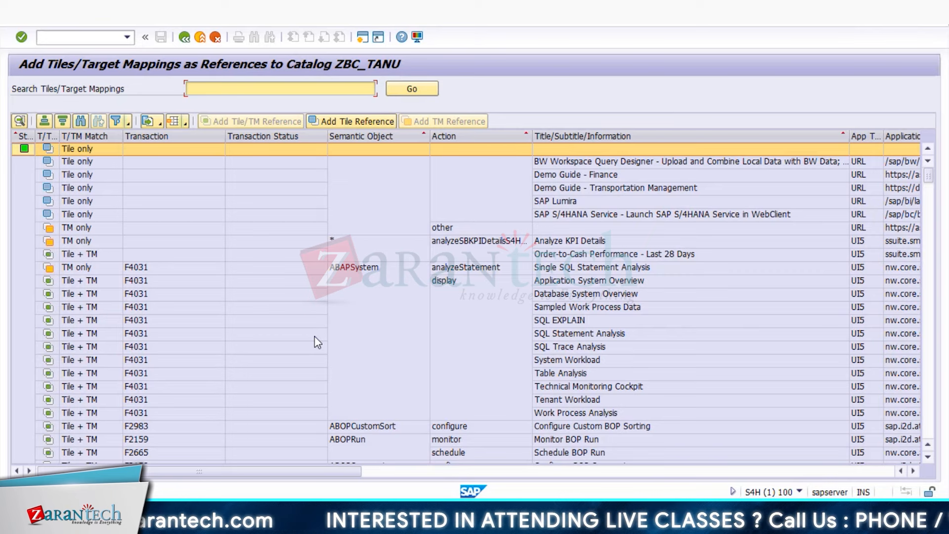
text(zsm)
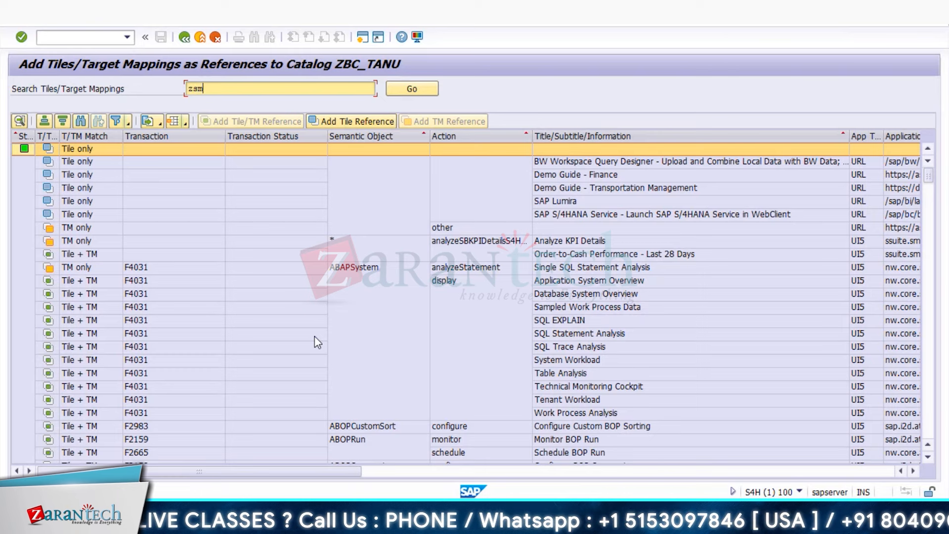
text(_tanu)
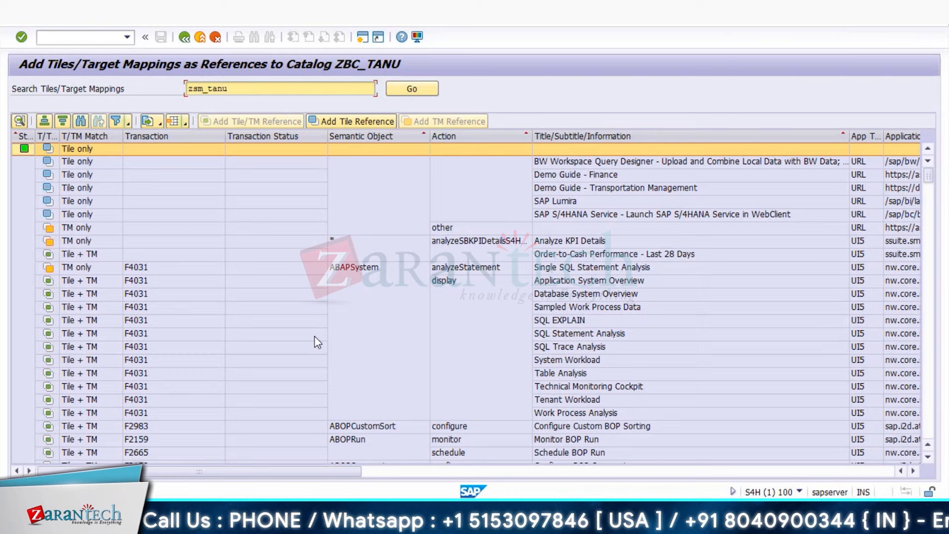
click(421, 91)
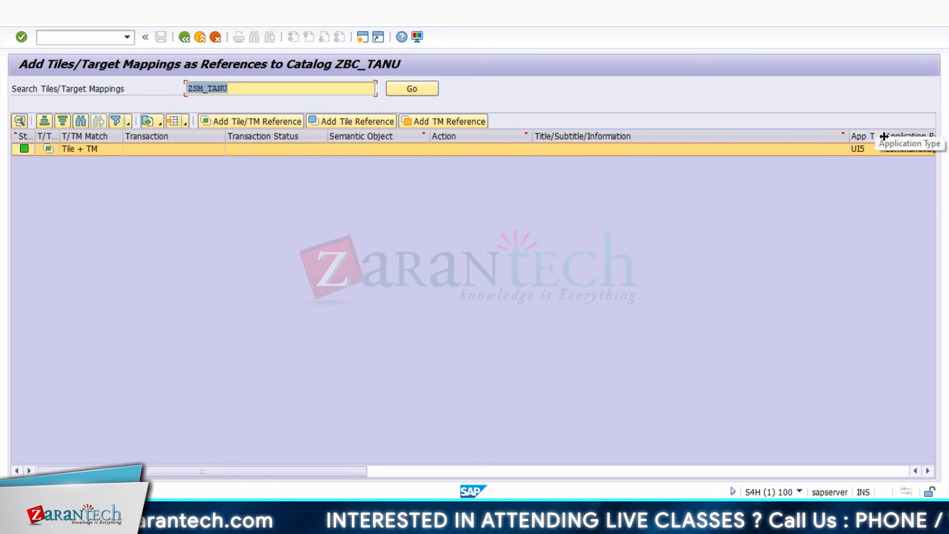
- Add the found ZSM_TANU tile and target mapping (Intro to UI5) as a reference in ZBC_TANU
drag(848, 136, 659, 144)
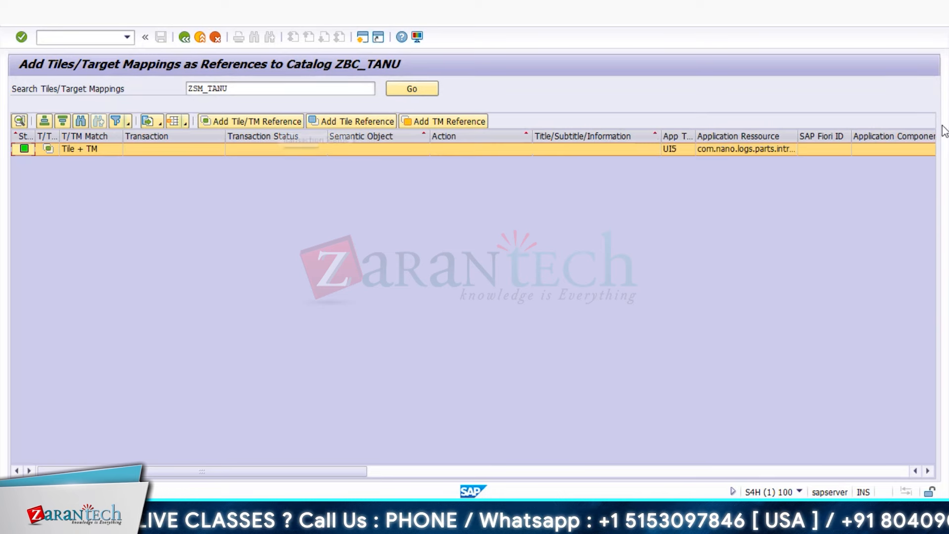
click(929, 471)
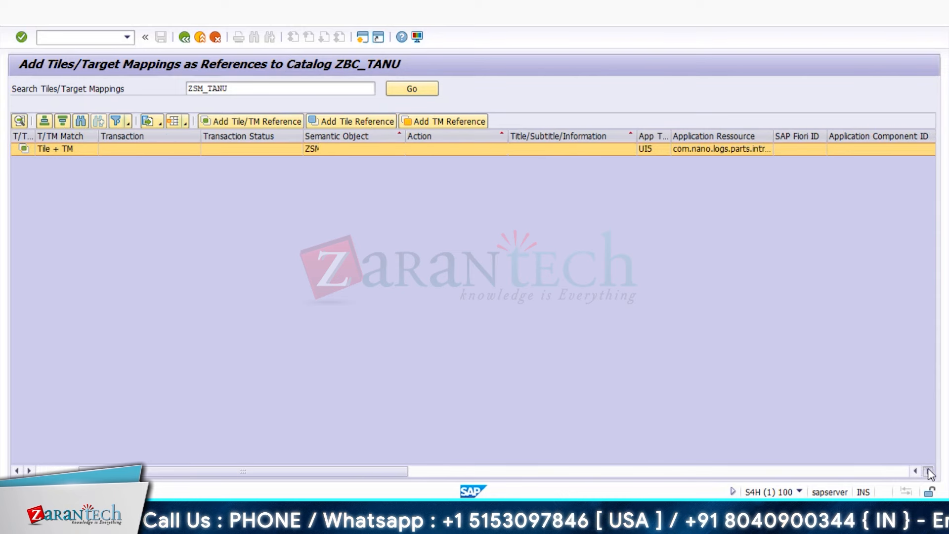
click(929, 471)
click(929, 471)
click(928, 471)
click(928, 471)
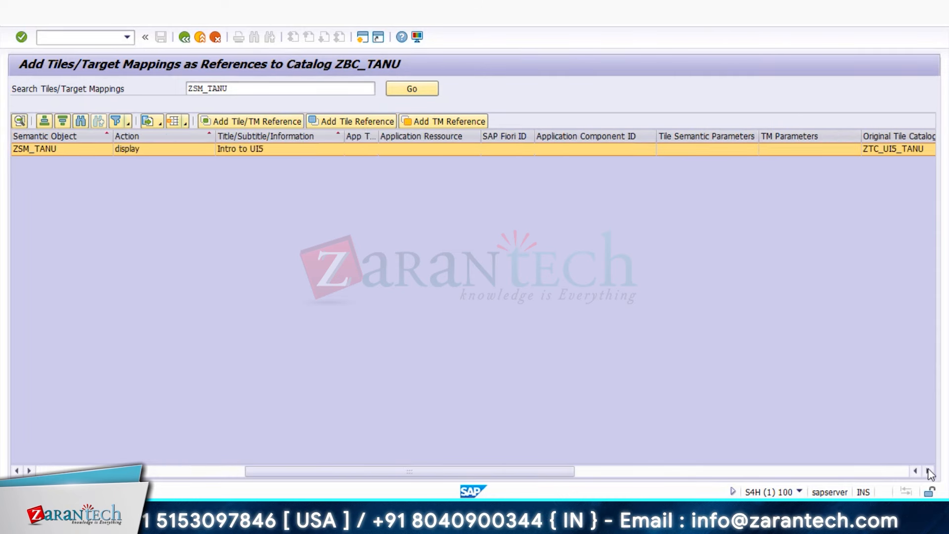
click(928, 471)
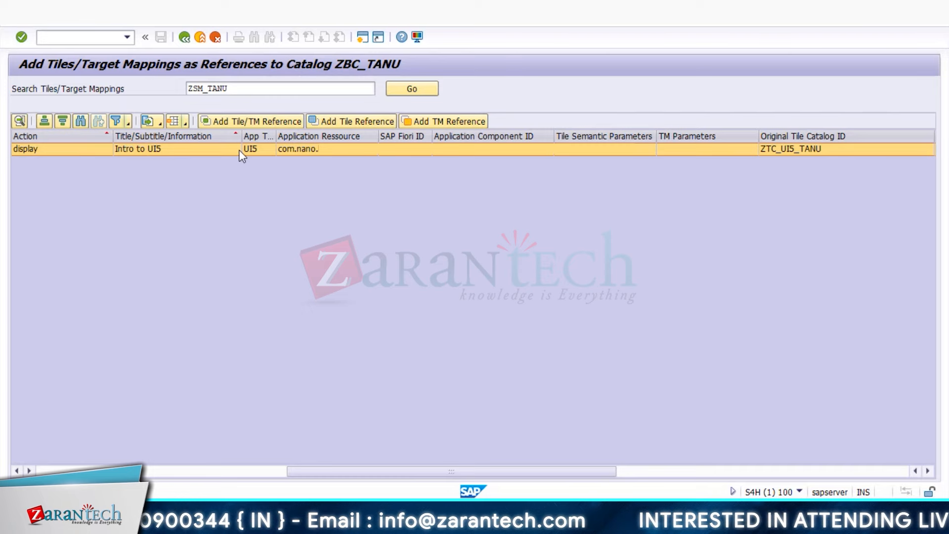
click(252, 121)
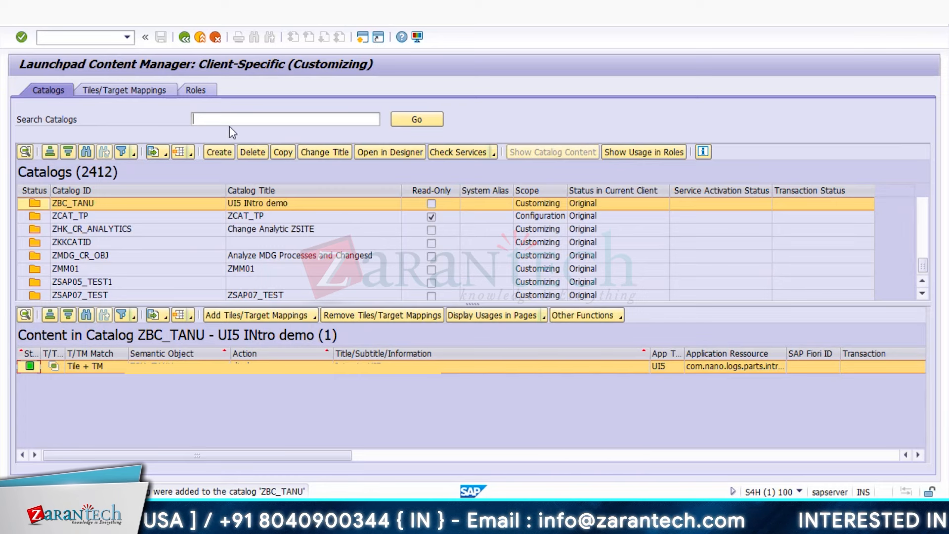
click(77, 38)
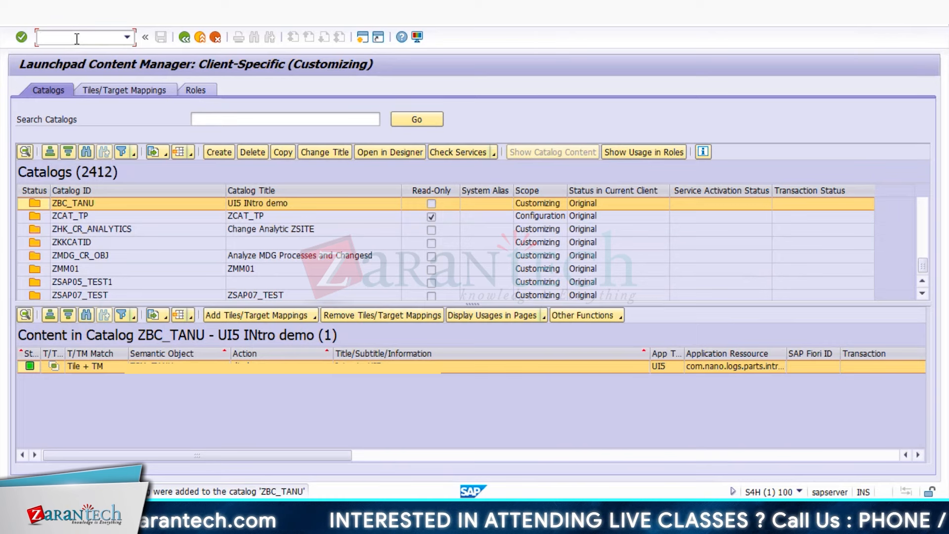
- In PFCG, create the single role ZBR_TANU
text(/o)
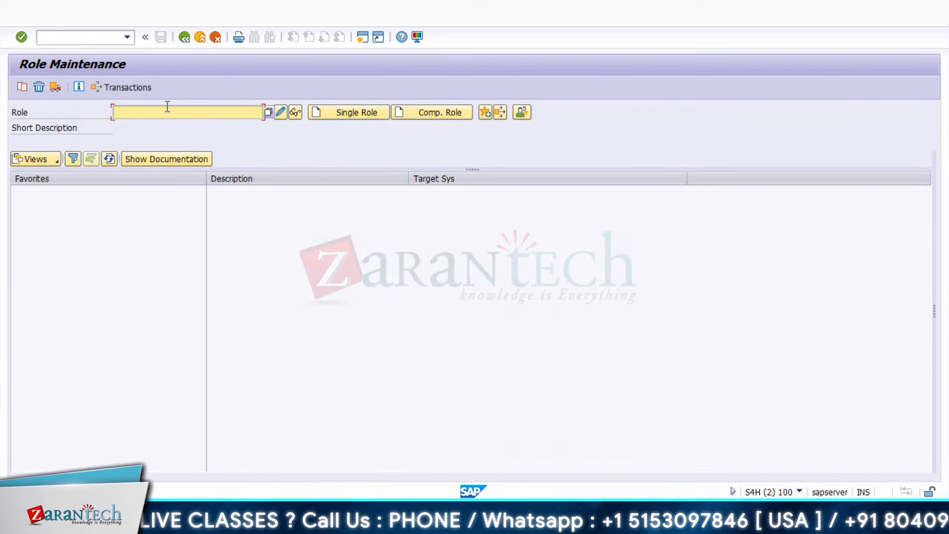
text(ZS)
key(BackSpace)
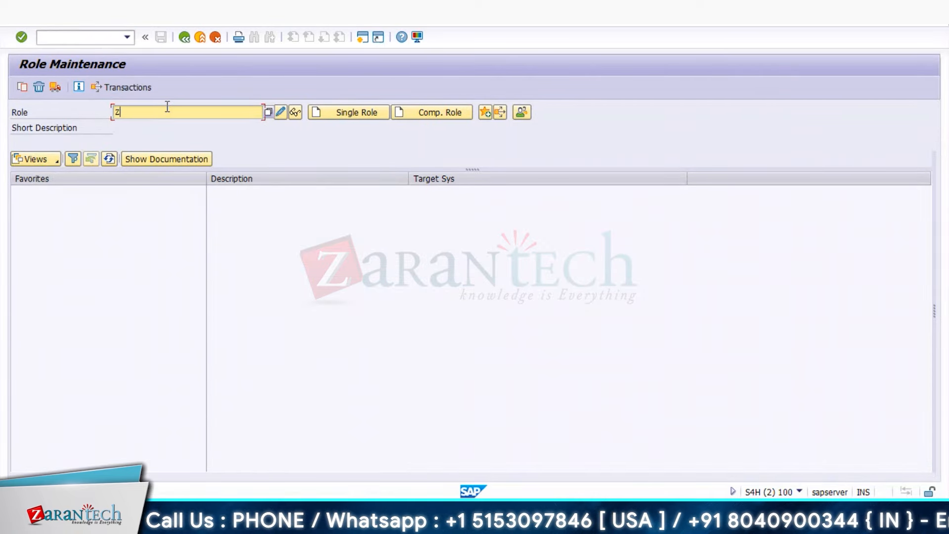
text(PR)
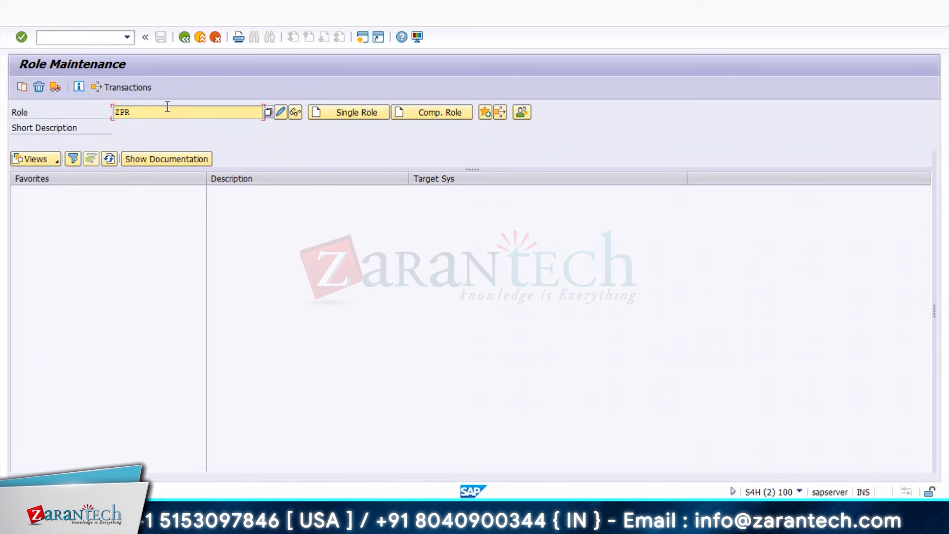
key(BackSpace)
key(BackSpace)
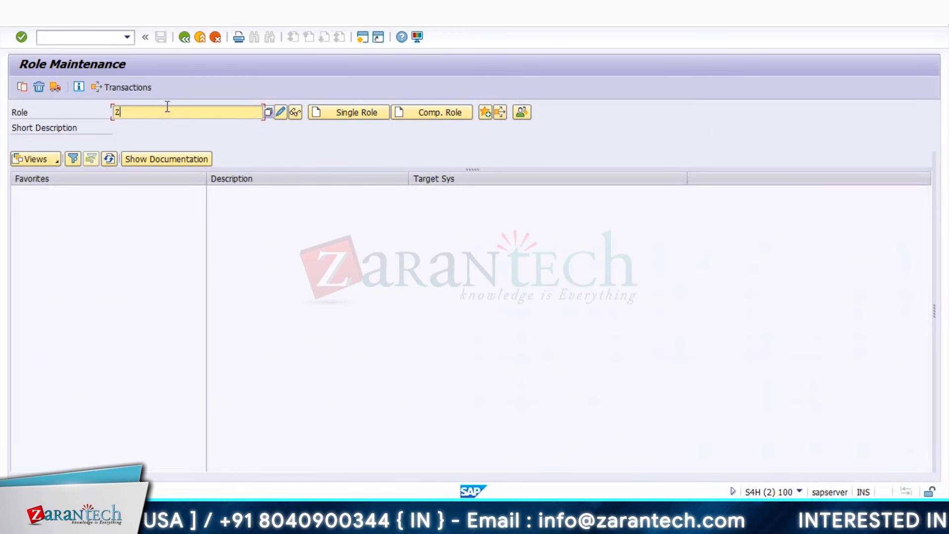
key(BackSpace)
text(ZBI)
text(R_ROLE)
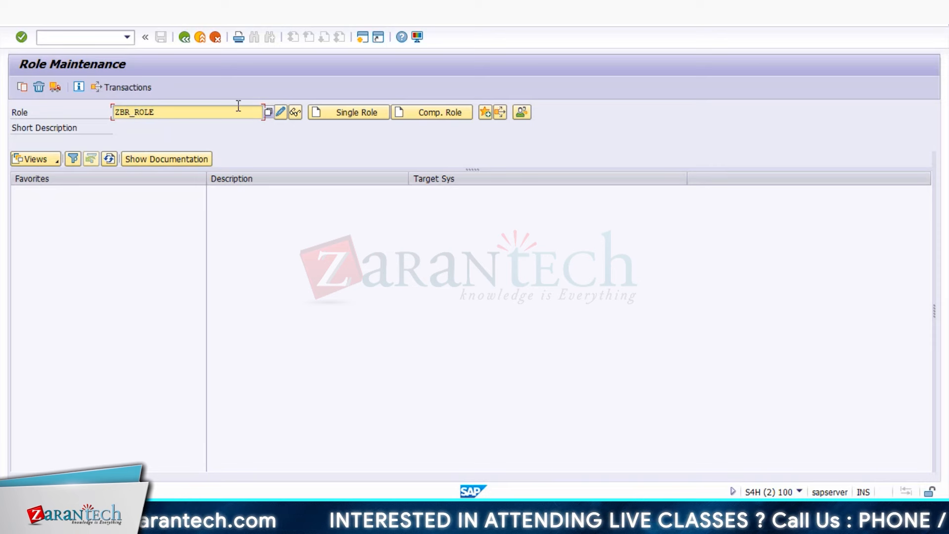
key(BackSpace)
key(BackSpace)
key(BackSpace)
key(BackSpace)
text(TANU)
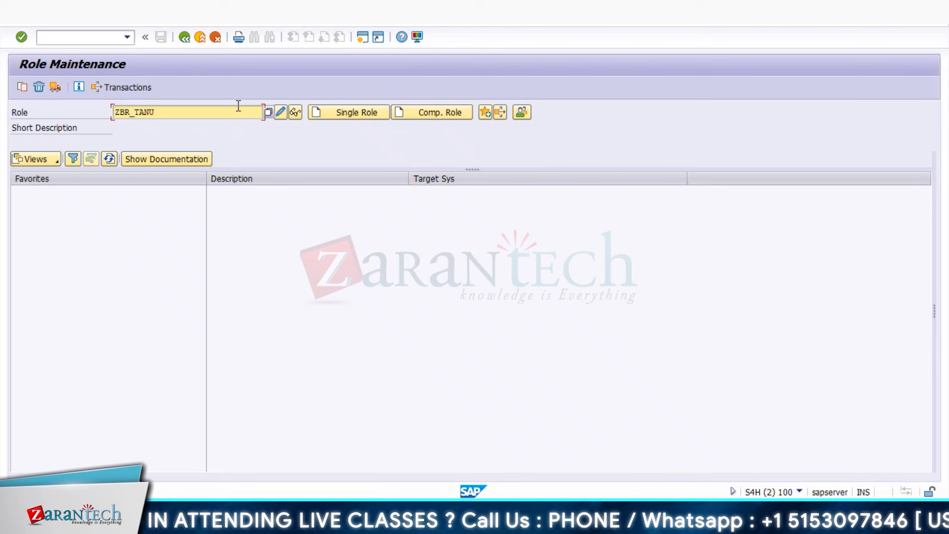
click(354, 117)
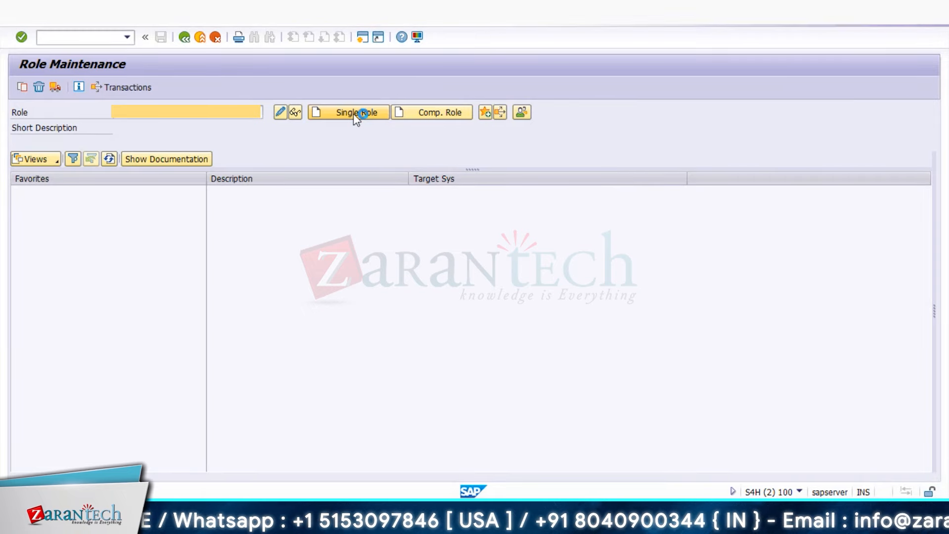
- Describe the role as 'Business role for UI5' and save it on moving to its menu
text(Business rol)
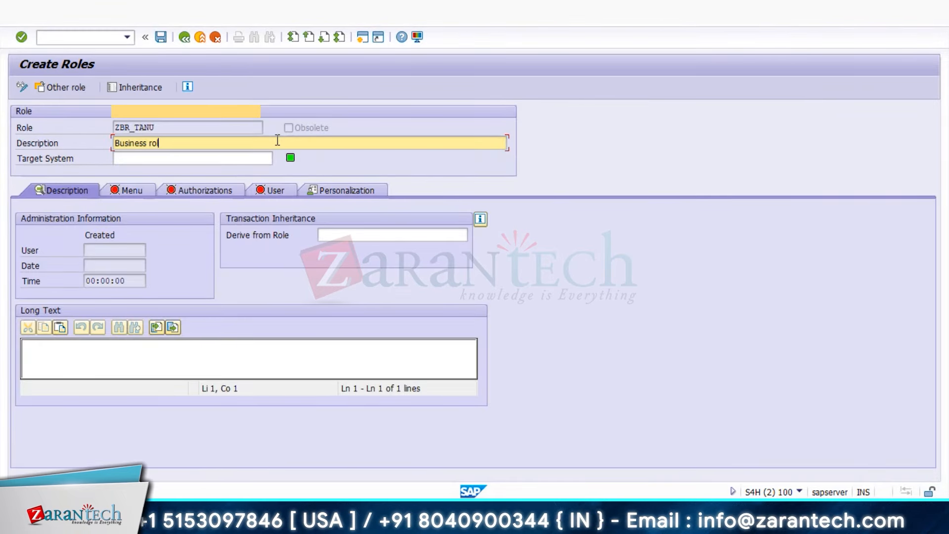
text(e for UI5)
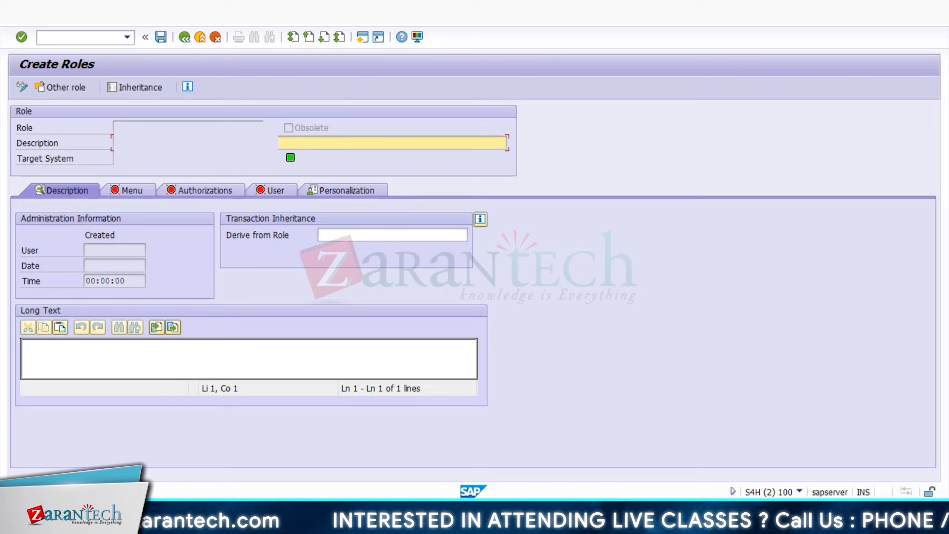
click(120, 190)
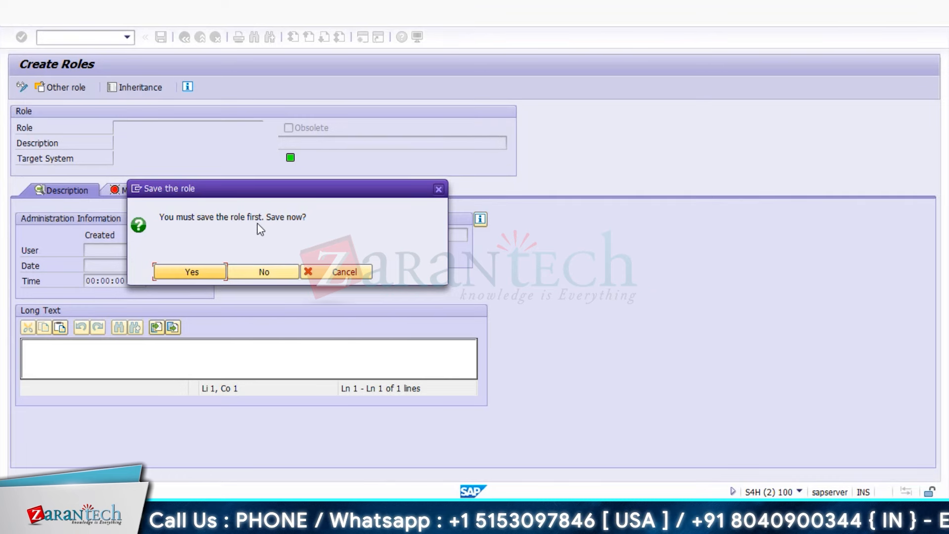
click(192, 273)
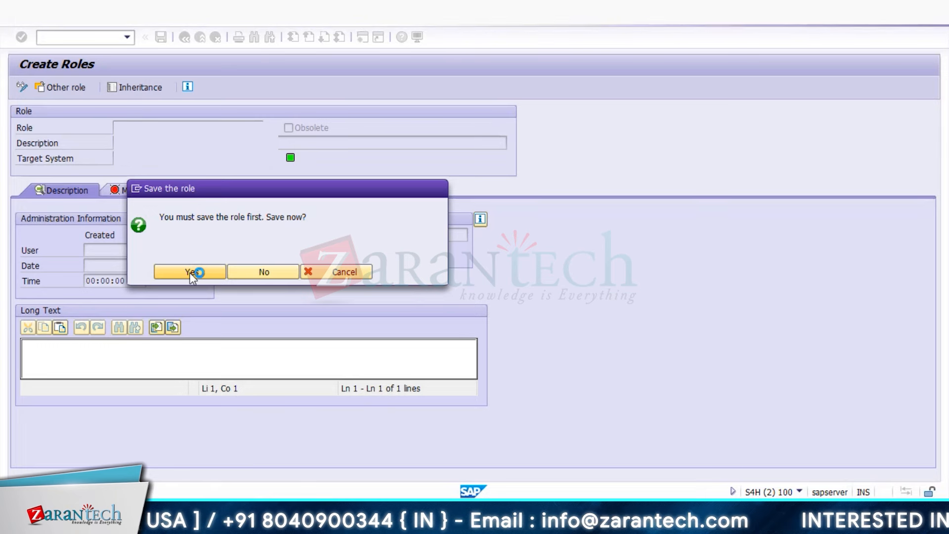
click(174, 219)
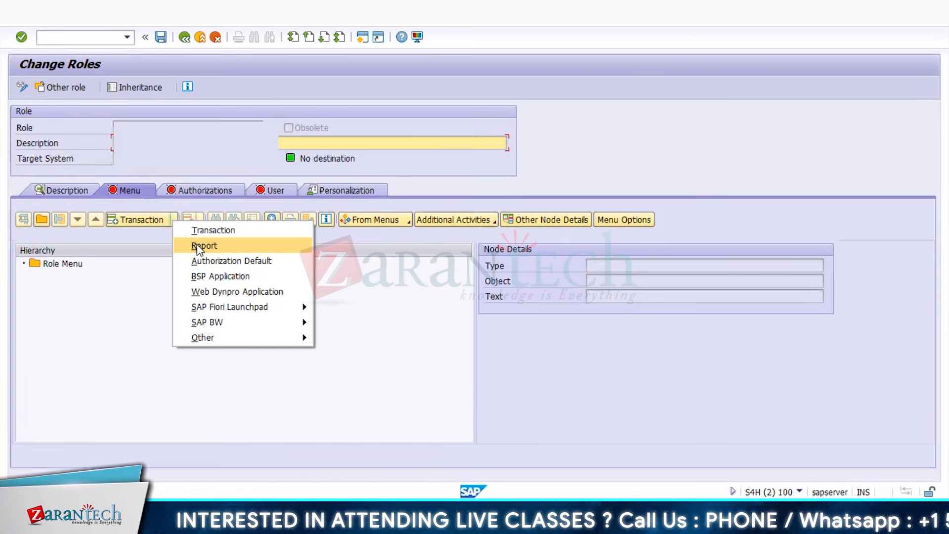
- Add Fiori launchpad catalog ZBC_TANU (UI5 INtro demo) to the role menu, found via the Z* search
mouse_move(237, 307)
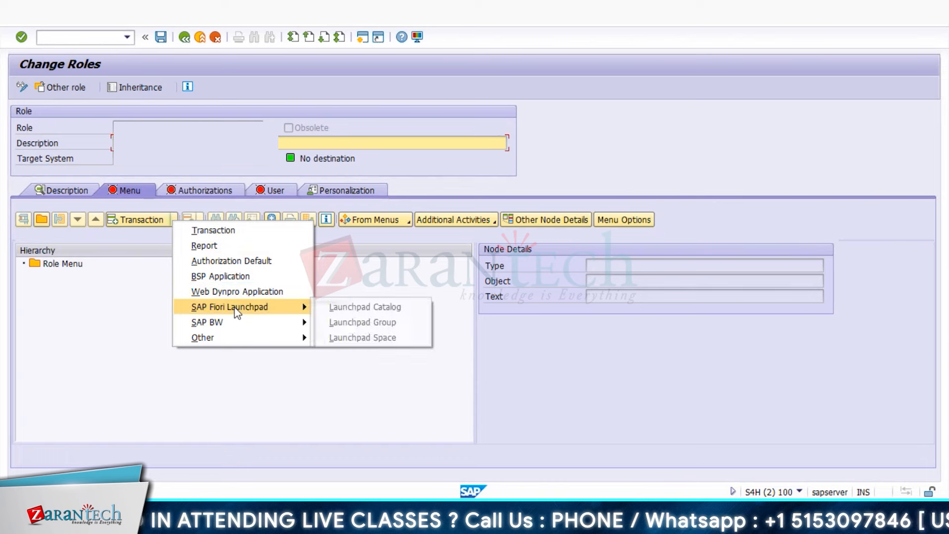
click(358, 309)
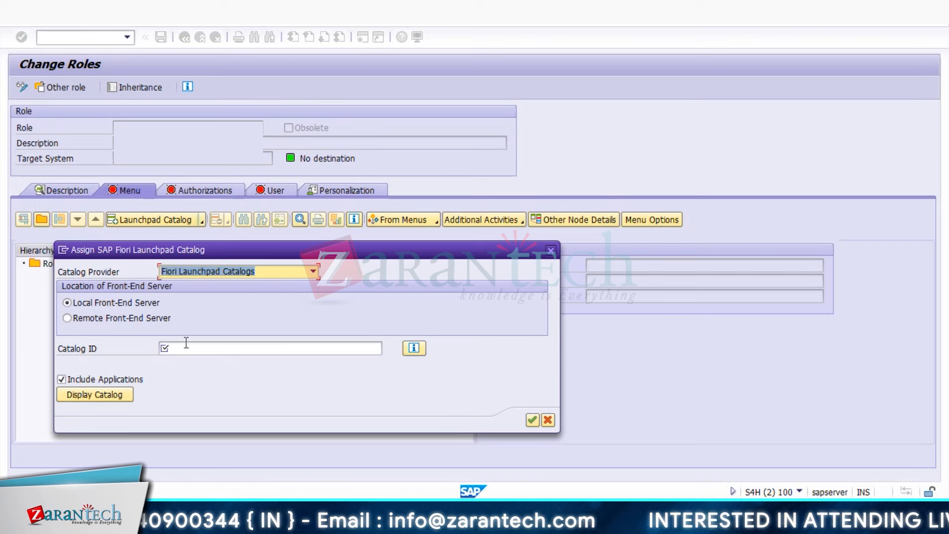
click(201, 349)
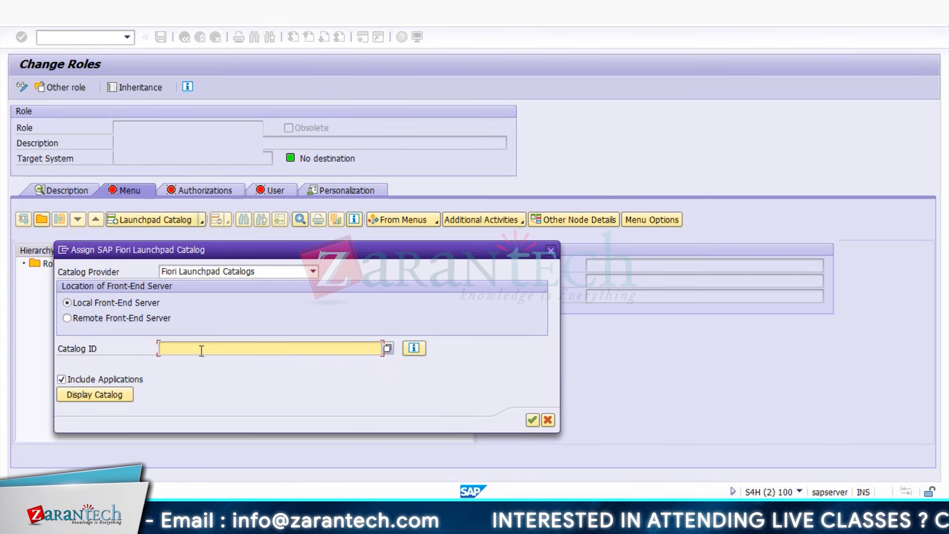
text(Z)
text(*)
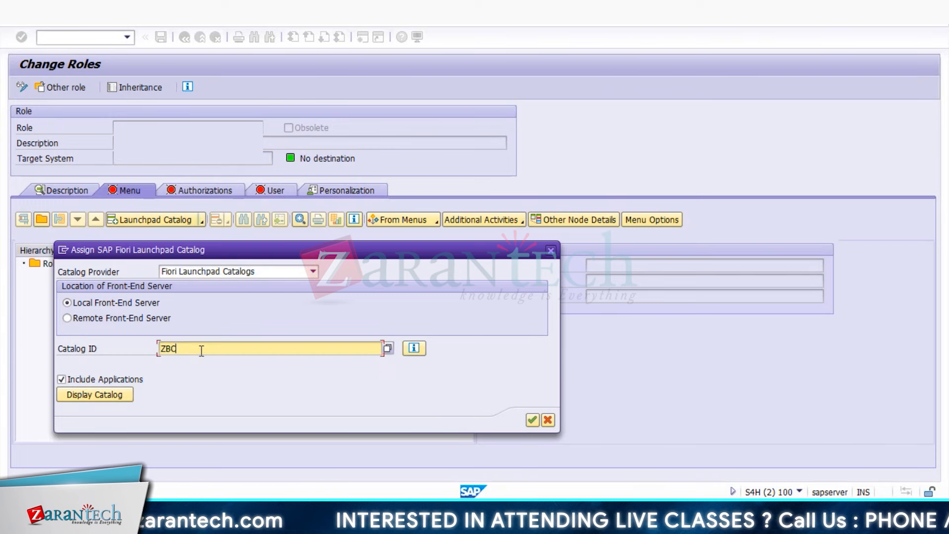
key(F4)
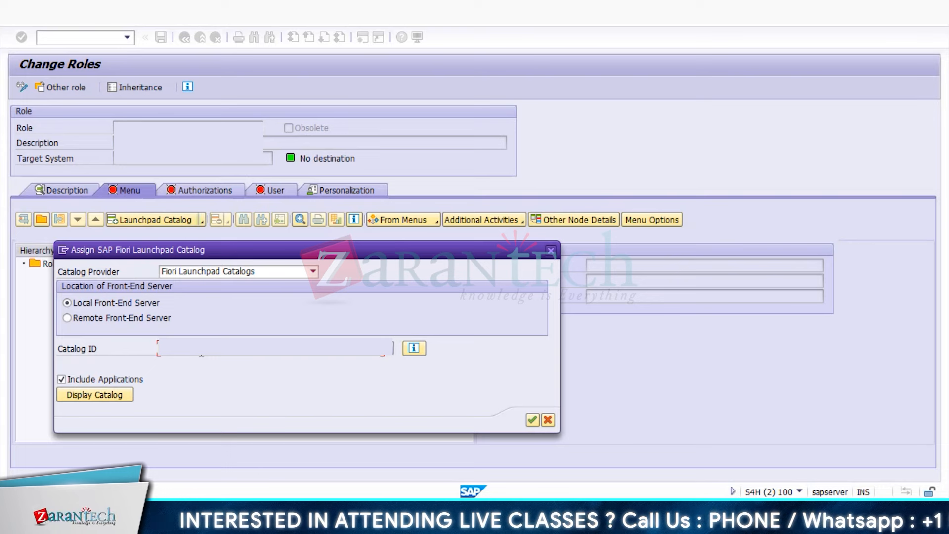
click(535, 422)
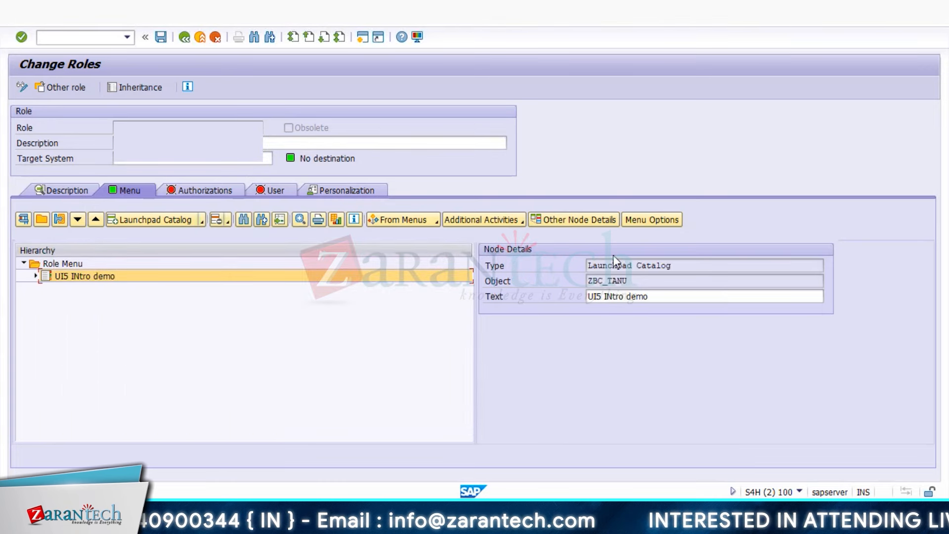
click(162, 293)
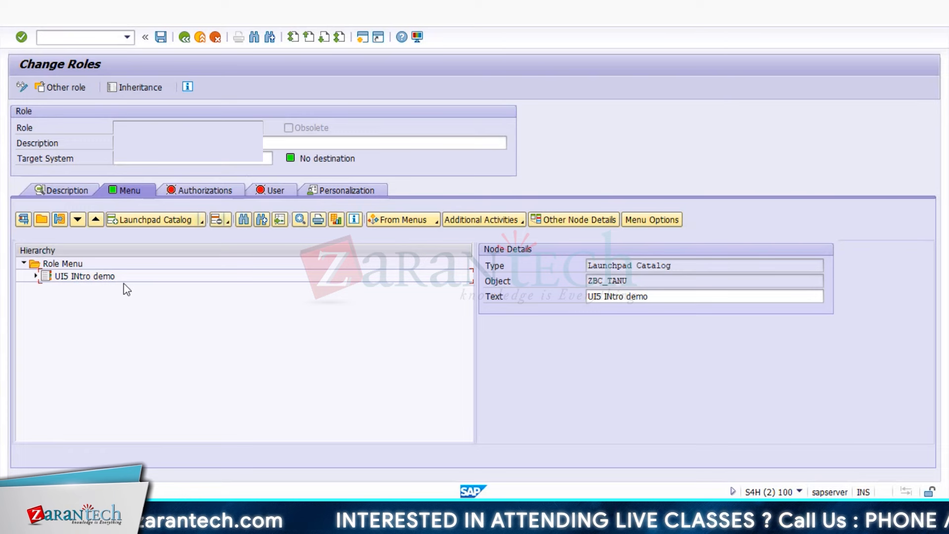
- Assign the Fiori test user on the role's User tab, save the role, and enter /N/UI2/ as the next transaction
click(275, 192)
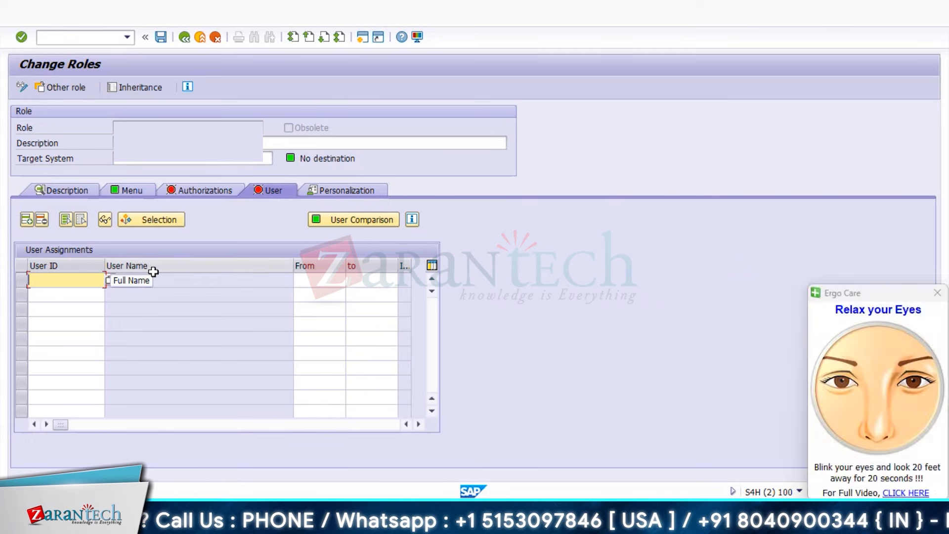
text(ZSAPFIORI005)
key(Return)
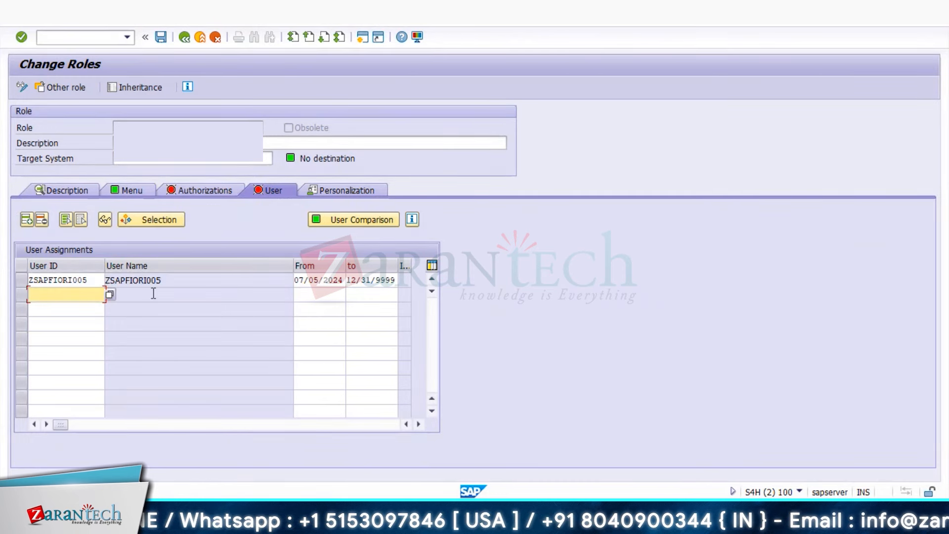
click(160, 39)
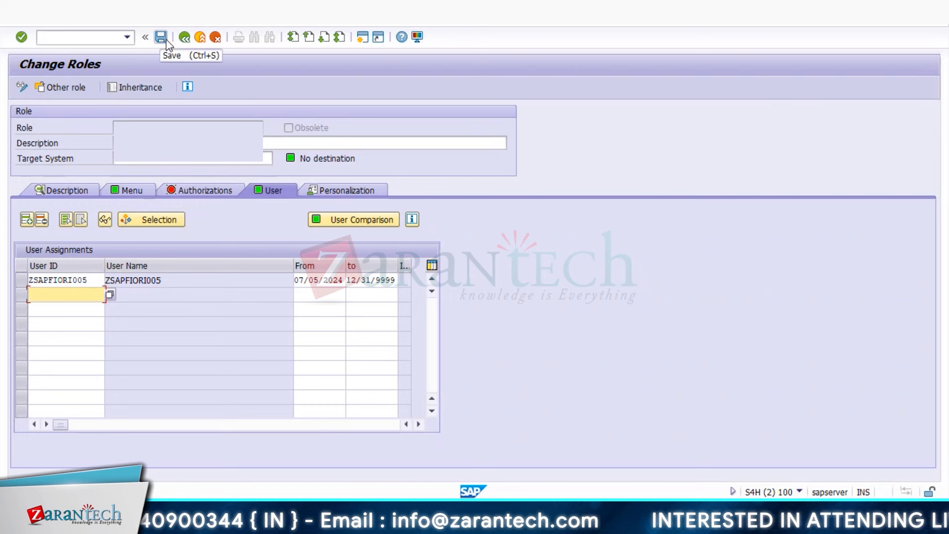
click(106, 38)
text(/N/U)
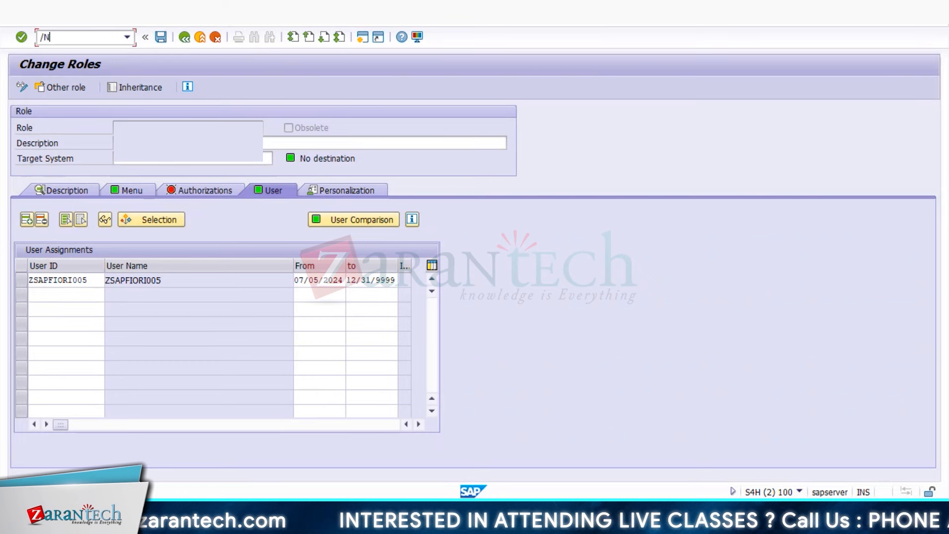
text(I2/)
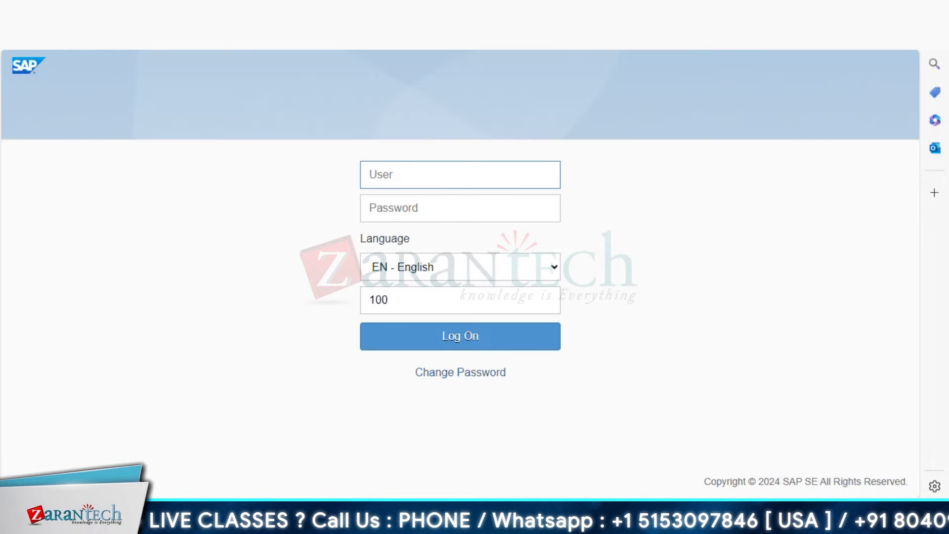
- Log on to the Fiori Launchpad with the pasted test user ID and the account password
text(p)
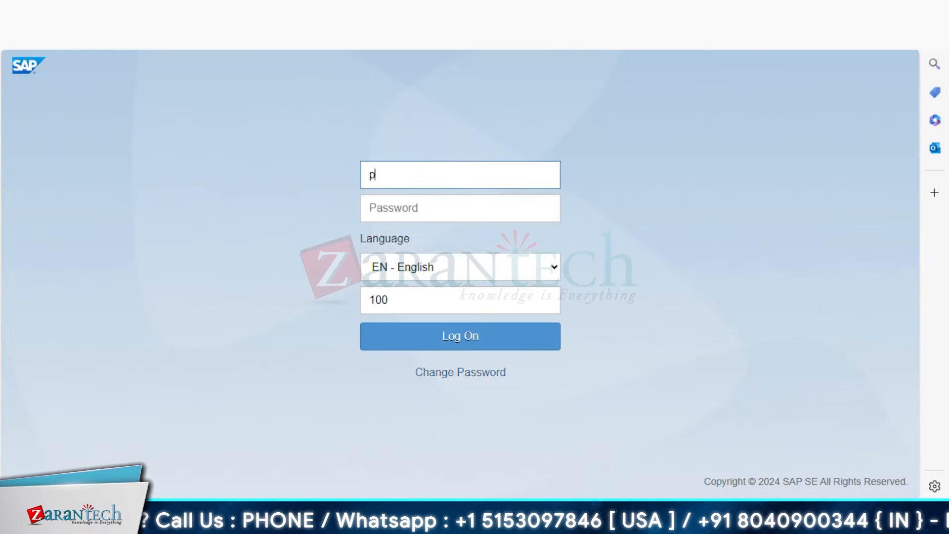
key(BackSpace)
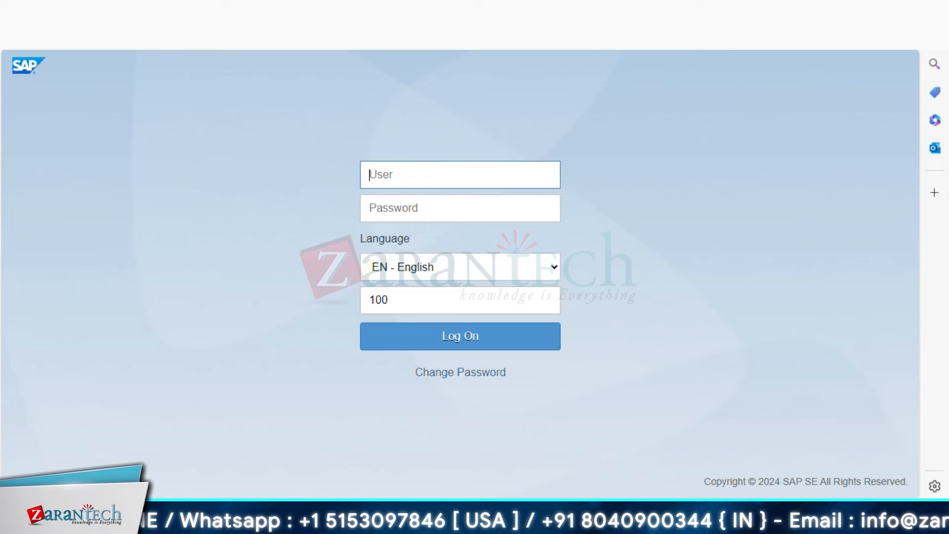
text(ZSAPFIORI005)
click(412, 218)
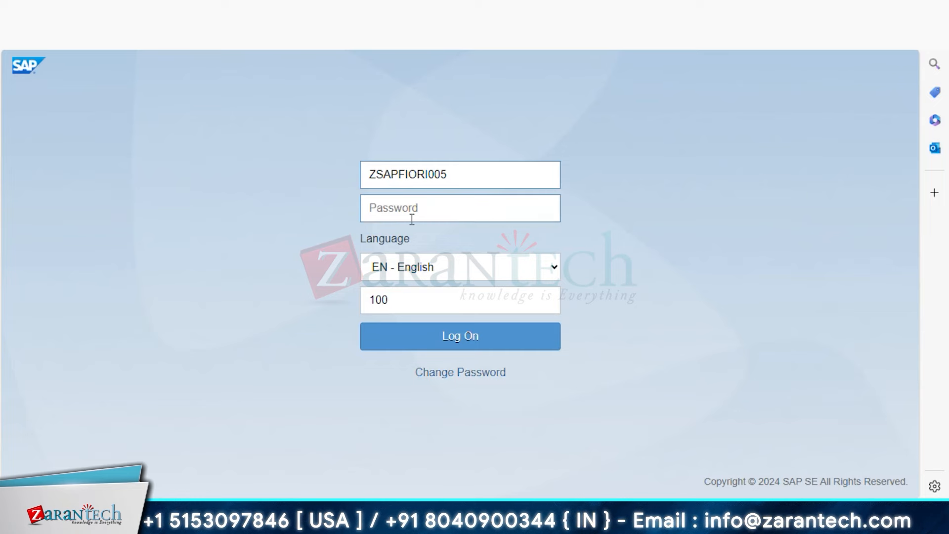
text(•)
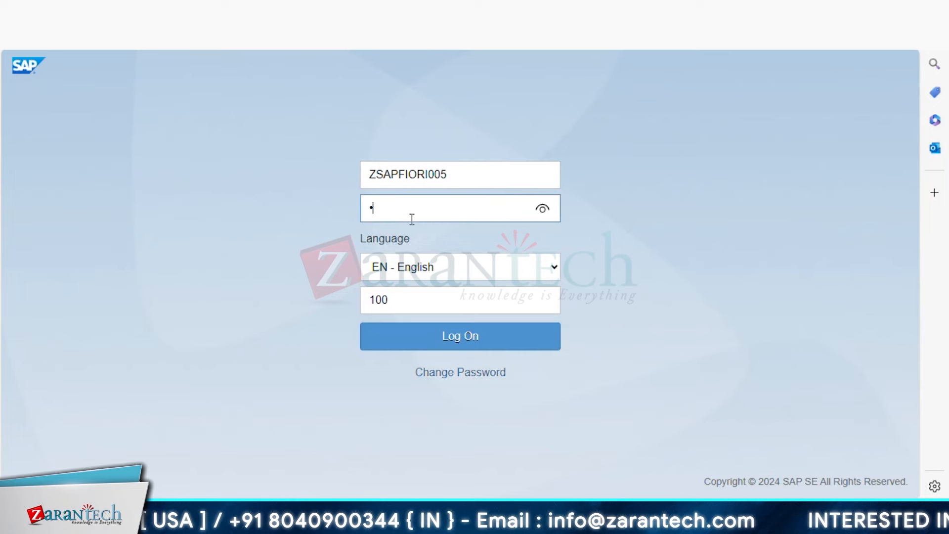
text(••)
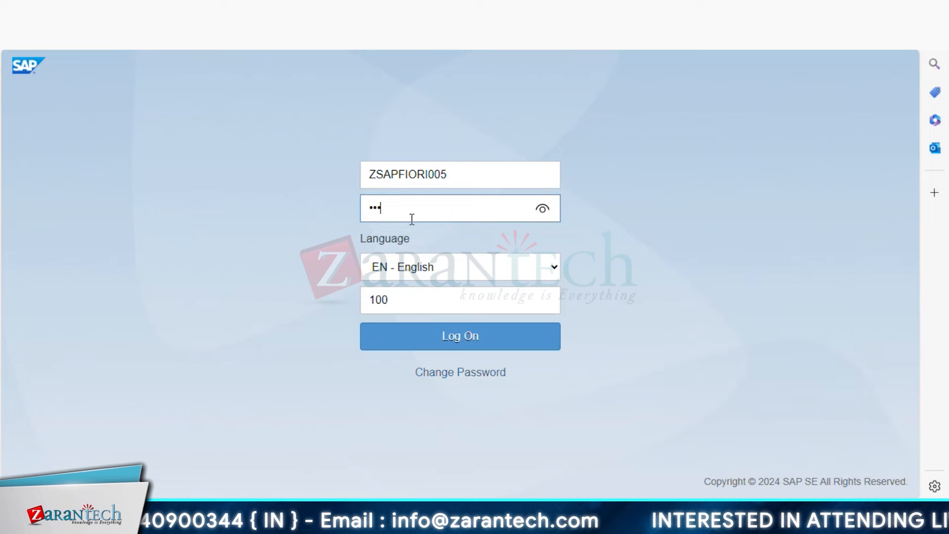
text(•••••••••)
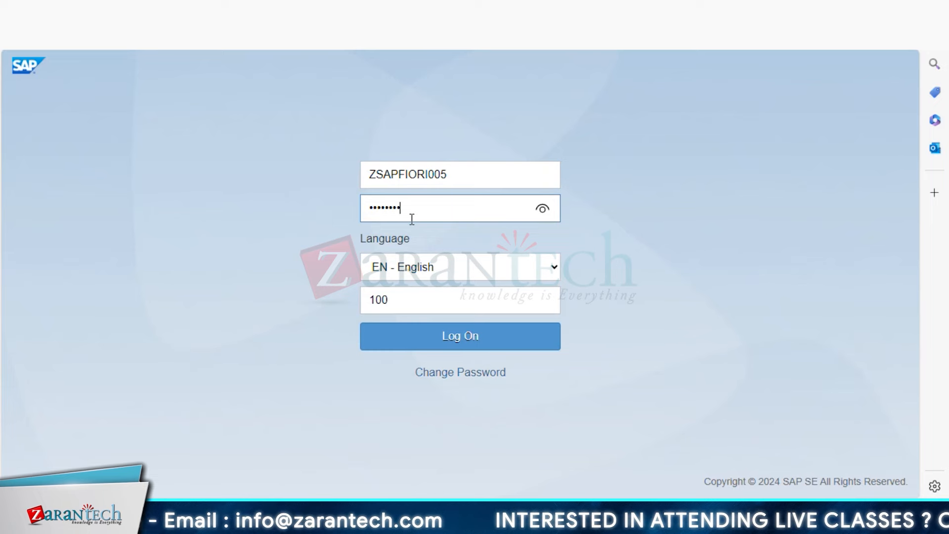
text(•)
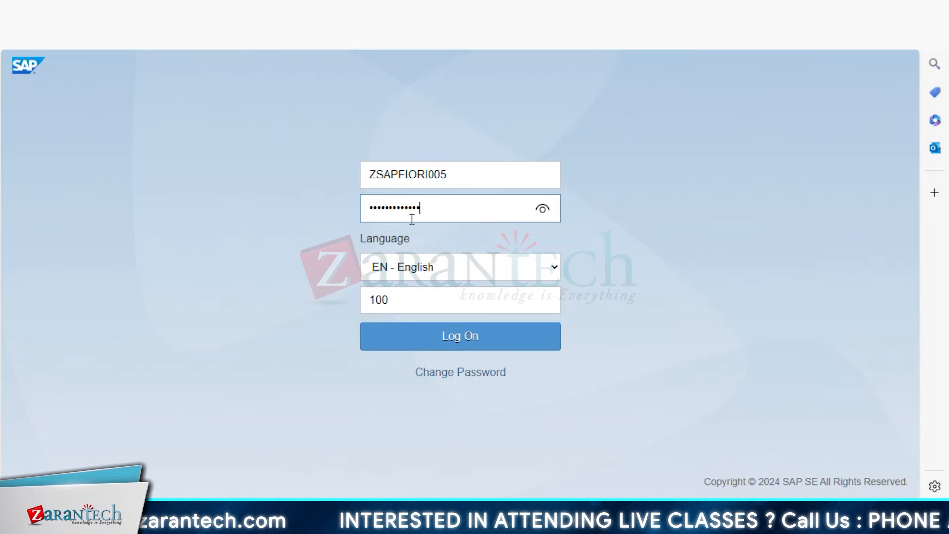
key(Return)
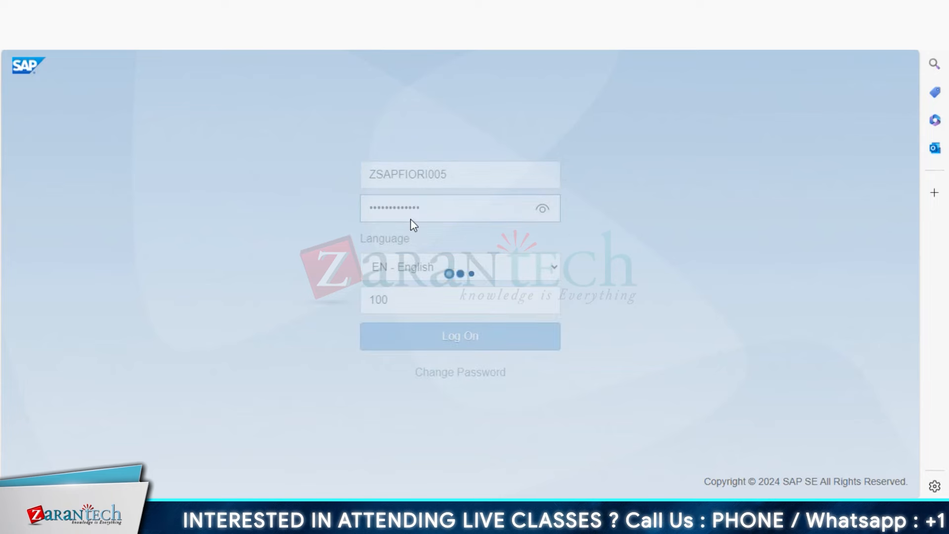
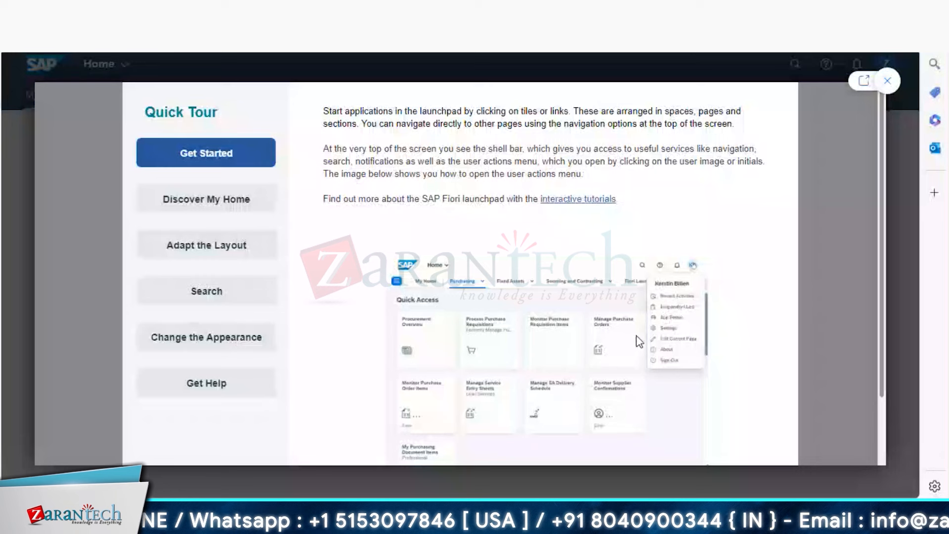
- Dismiss the Quick Tour and briefly check the all-apps overview before closing it
key(Escape)
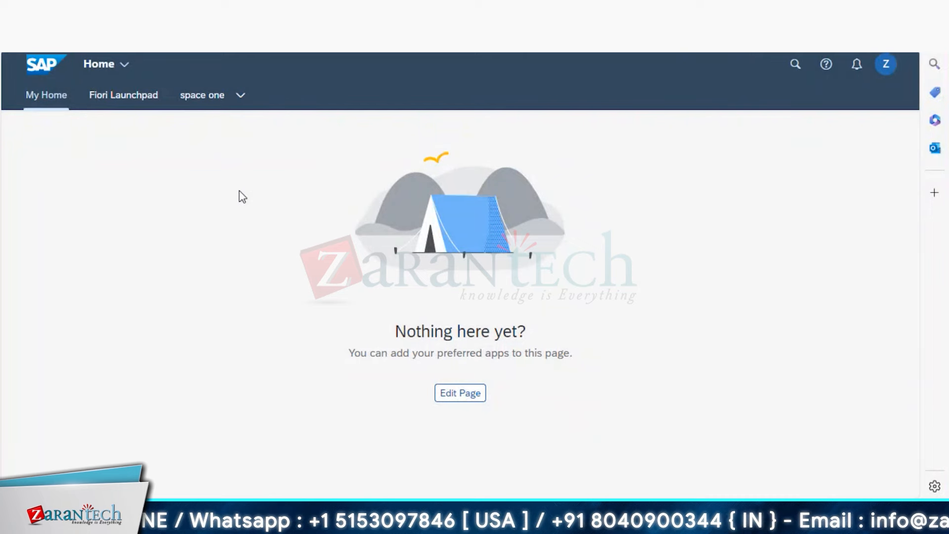
click(126, 66)
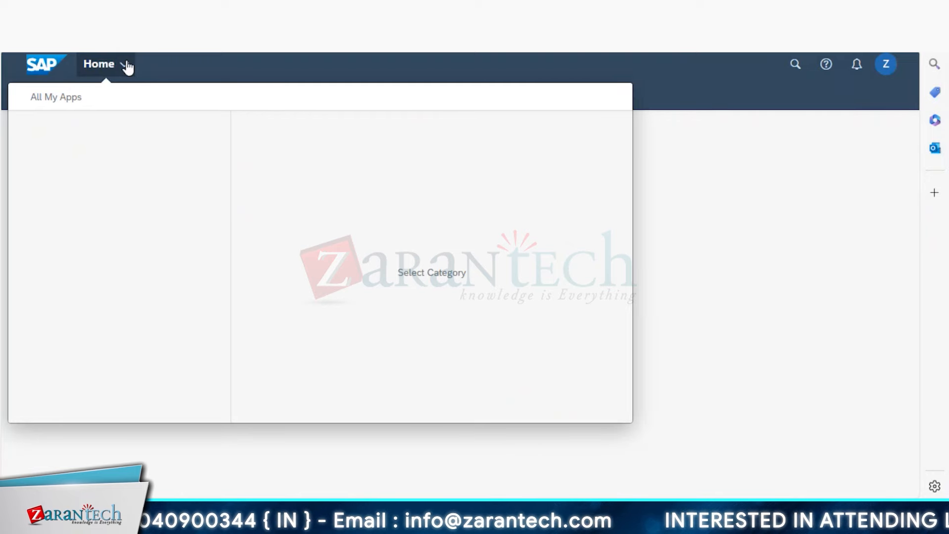
click(675, 228)
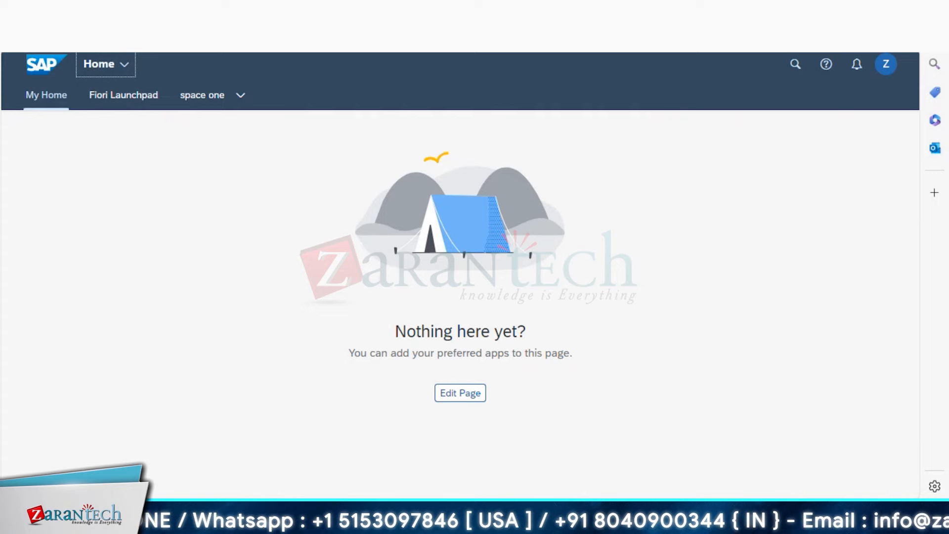
- Bring up the user actions menu with App Finder, Settings and Sign Out
click(383, 35)
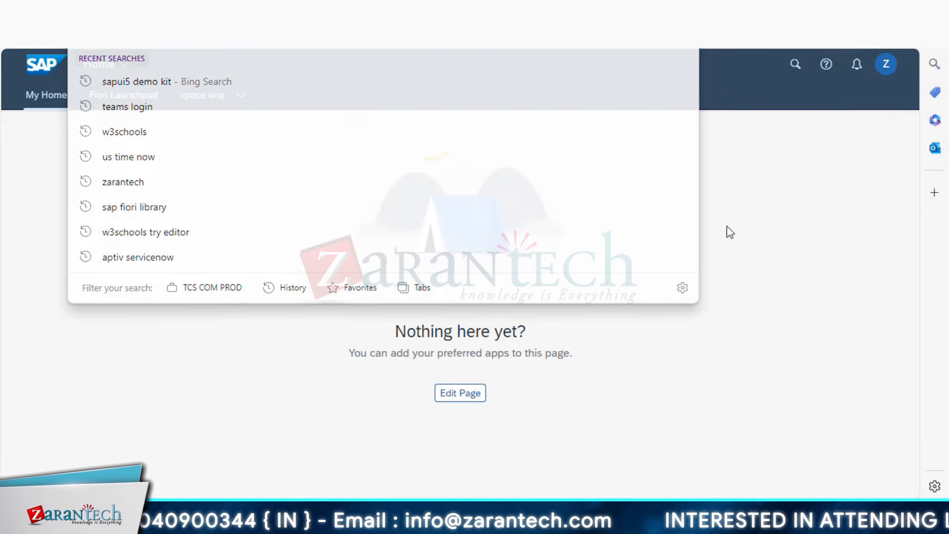
click(727, 227)
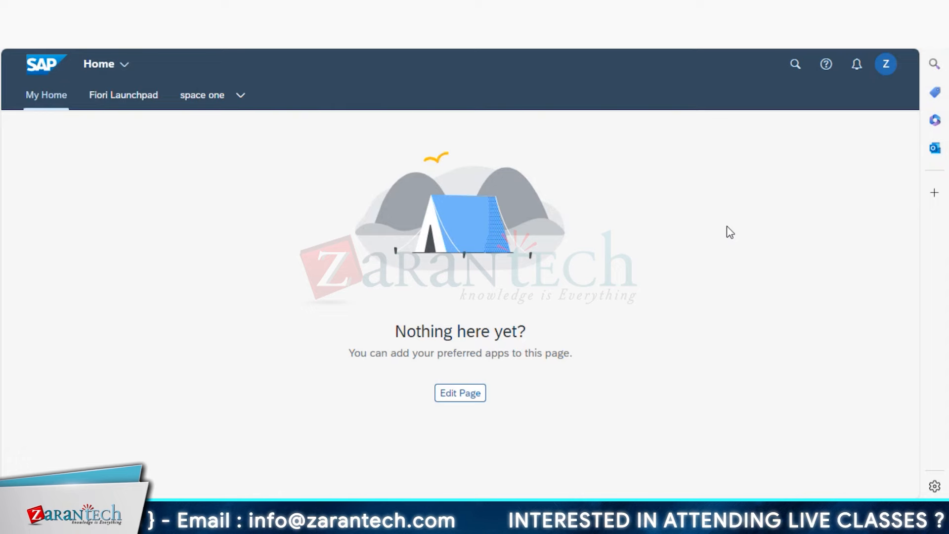
click(887, 65)
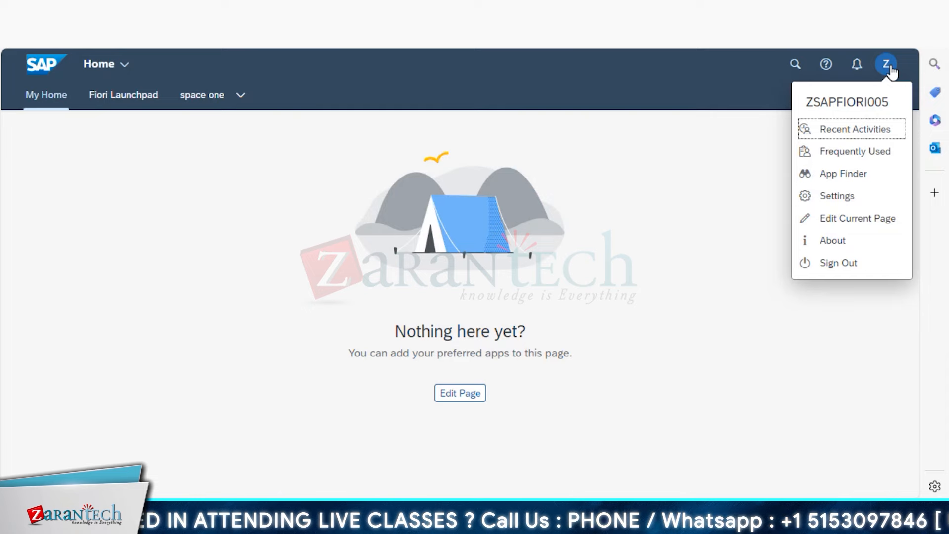
- In App Finder, search 'ZBC' and show only the UI5 INtro demo catalog
click(861, 176)
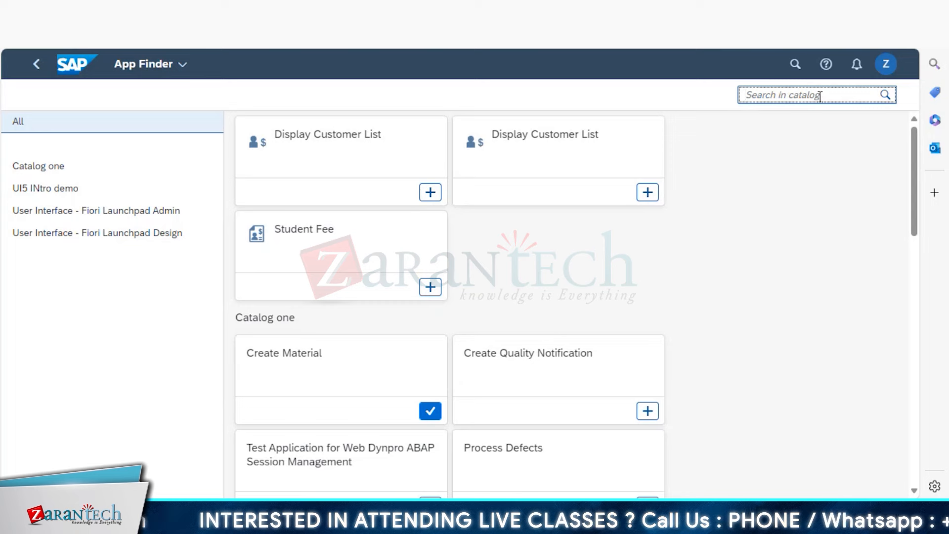
text(Z)
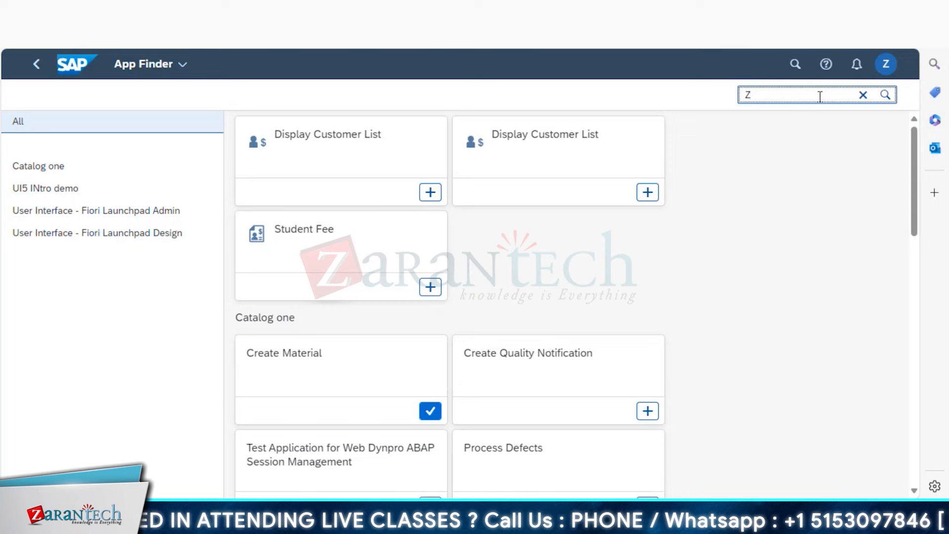
text(BC)
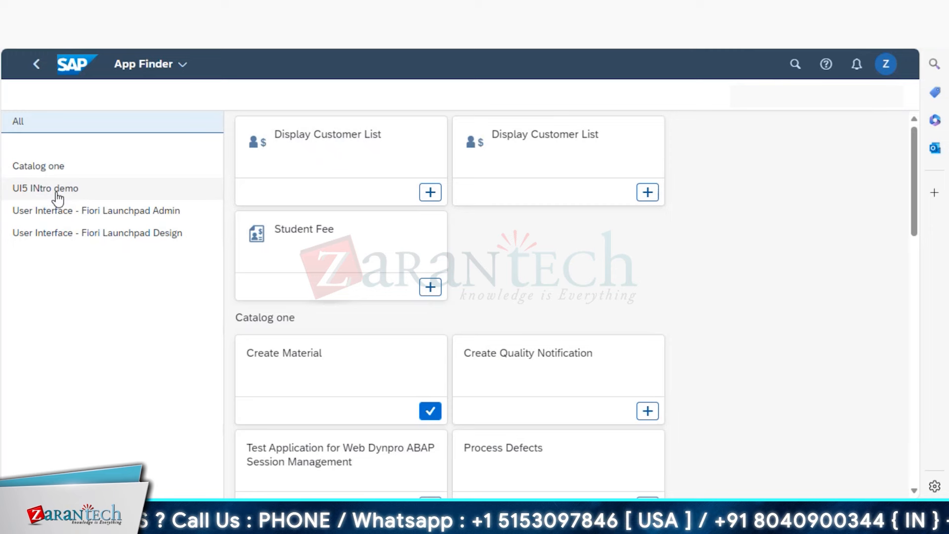
click(58, 198)
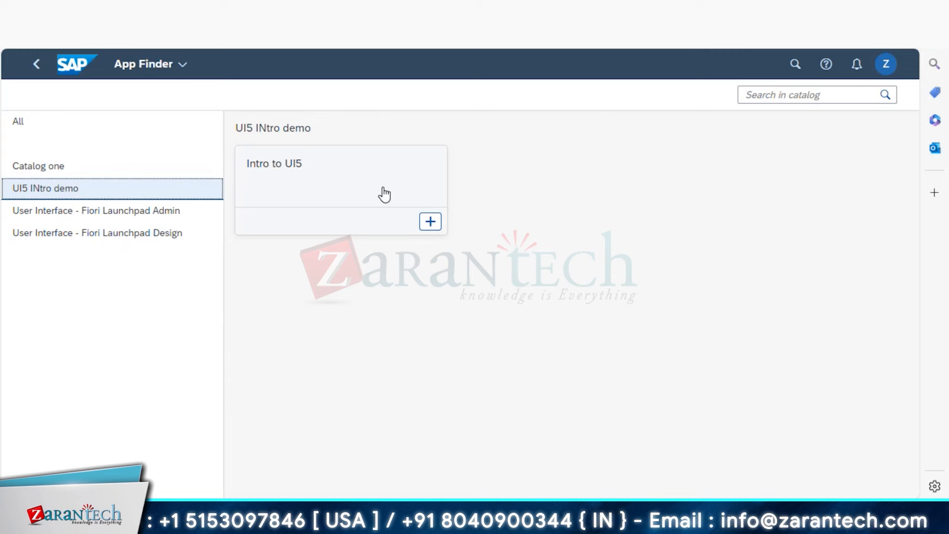
- Start the Intro to UI5 app, showing its Person Details form and empty product table
click(355, 202)
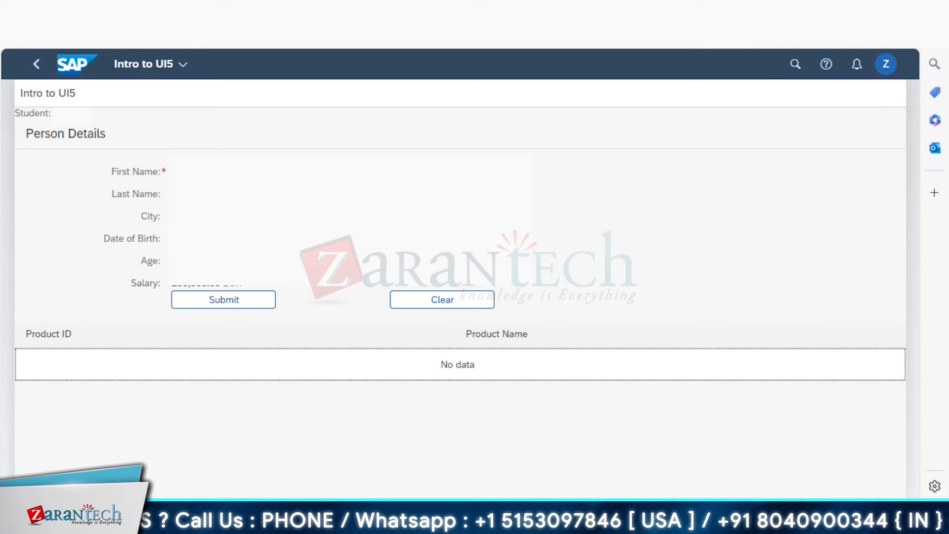
click(617, 45)
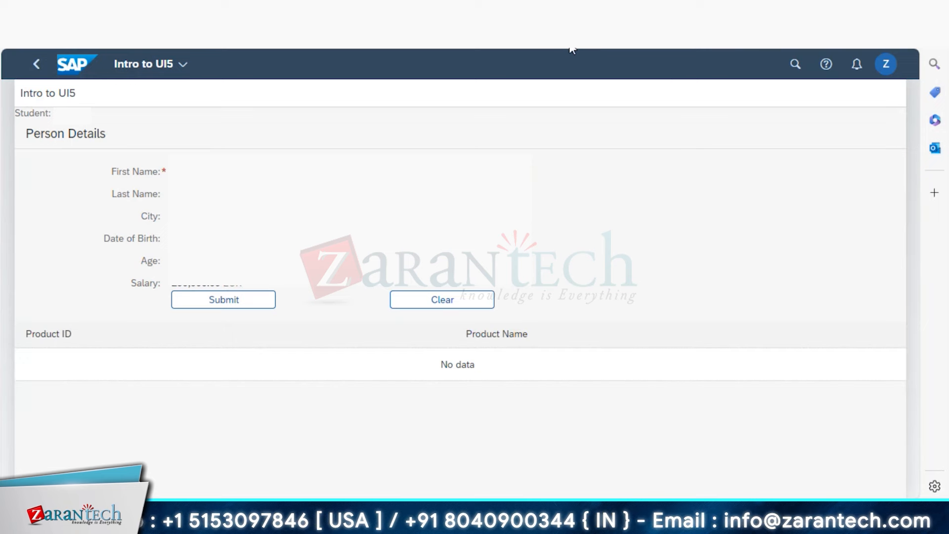